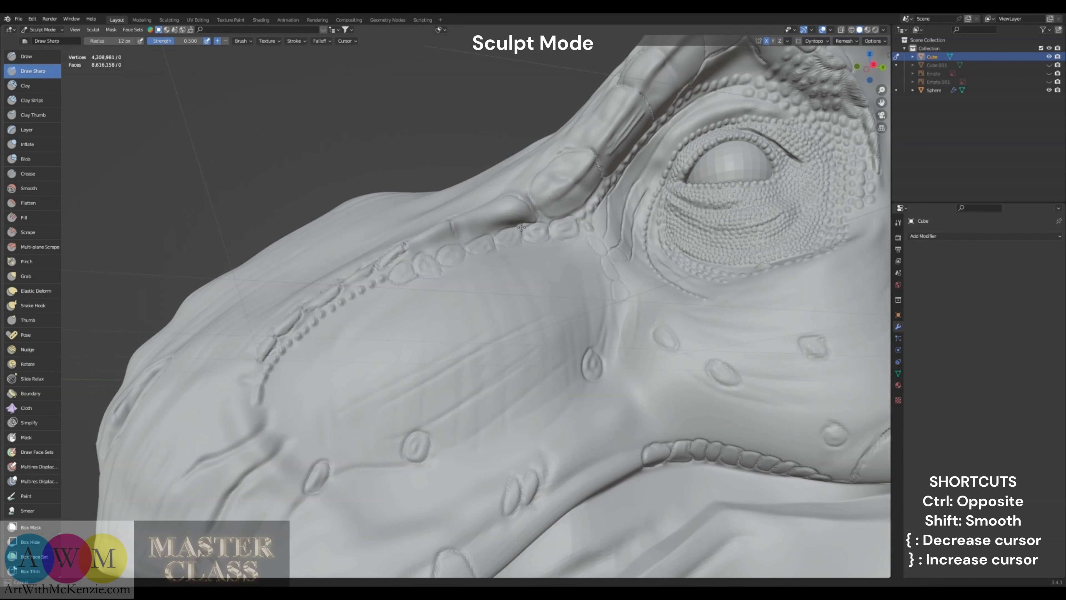
Carve scale outlines into the ridge between the eye and the cheek hollow with the Draw Sharp brush at 12 px
drag(504, 232, 457, 234)
mouse_move(369, 245)
middle_down()
mouse_move(328, 350)
mouse_move(385, 303)
mouse_move(334, 306)
middle_up()
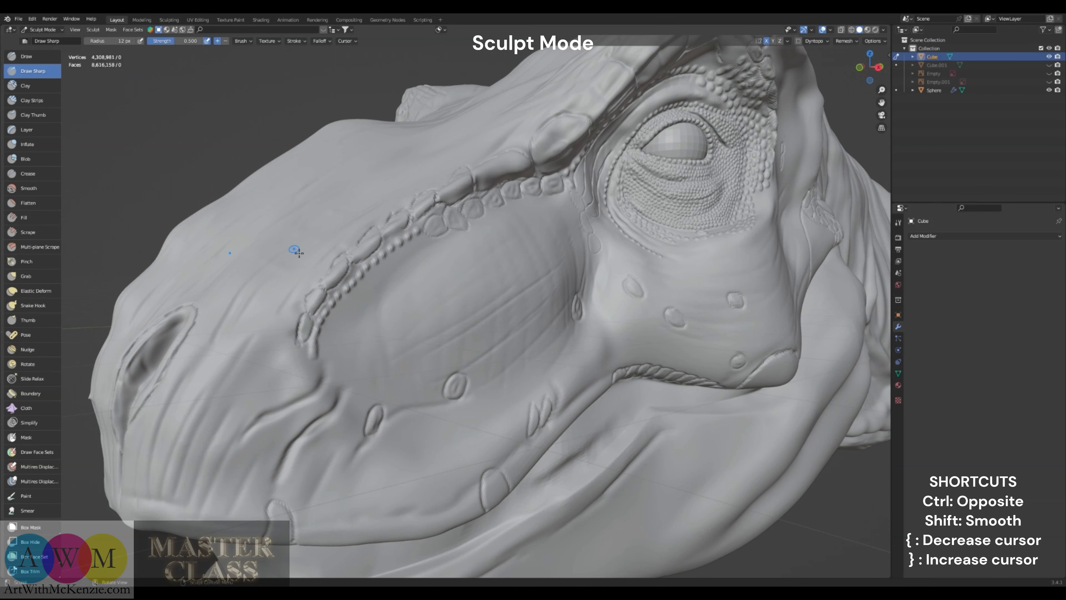
Sculpt a V-shaped fold running from both brow ridges to the top of the snout with the Draw brush at 31 px
mouse_move(297, 251)
middle_down()
mouse_move(325, 255)
mouse_move(348, 359)
mouse_move(272, 133)
middle_up()
click(35, 56)
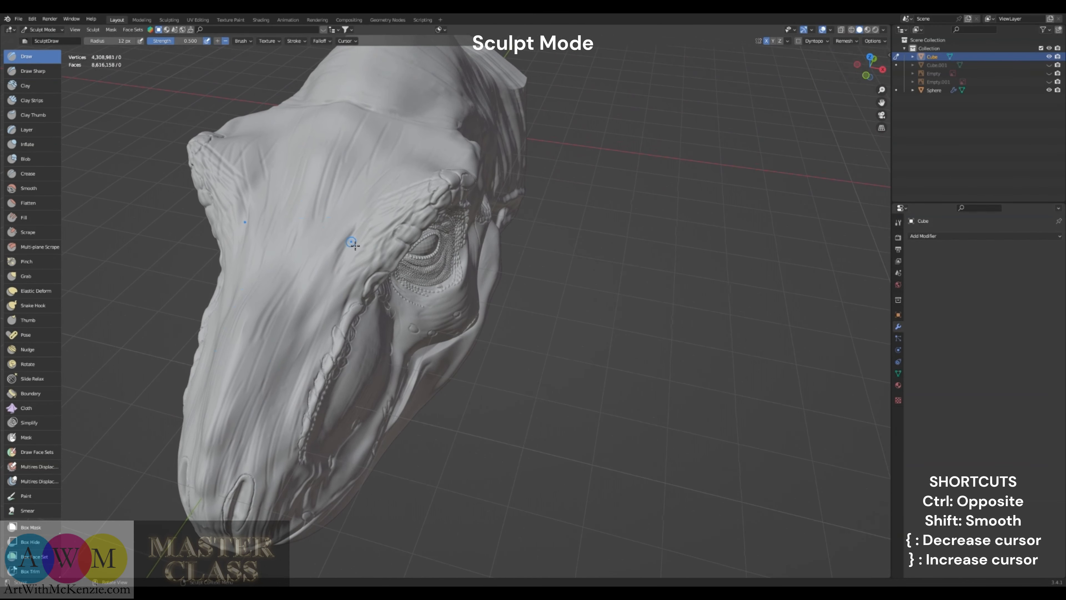
middle_drag(321, 282, 265, 257)
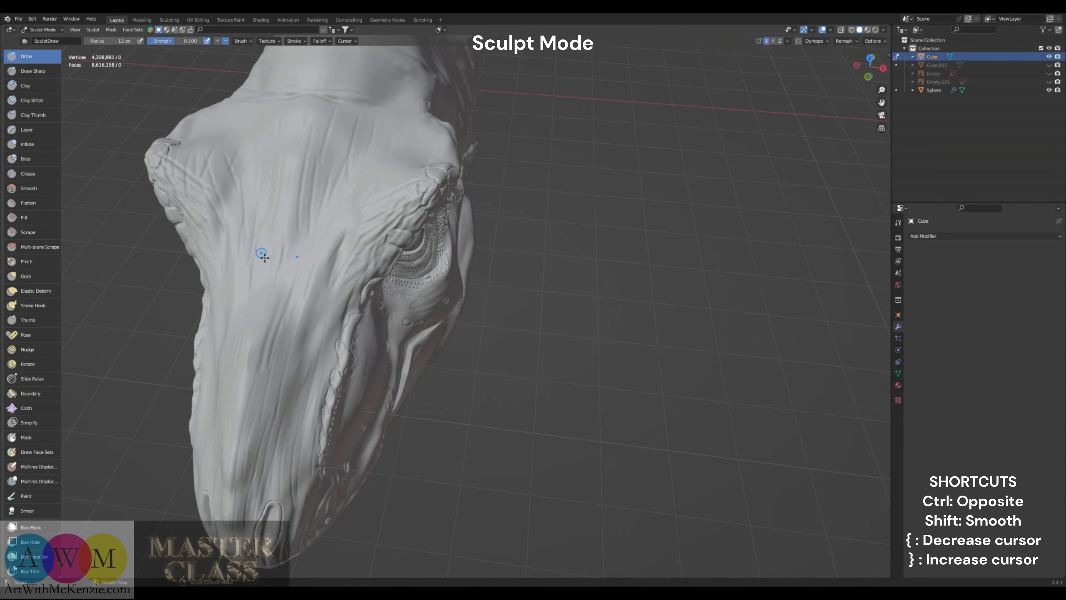
drag(273, 317, 290, 293)
key(bracketright)
key(bracketright)
mouse_move(349, 233)
mouse_down()
mouse_move(337, 268)
mouse_move(290, 293)
mouse_up()
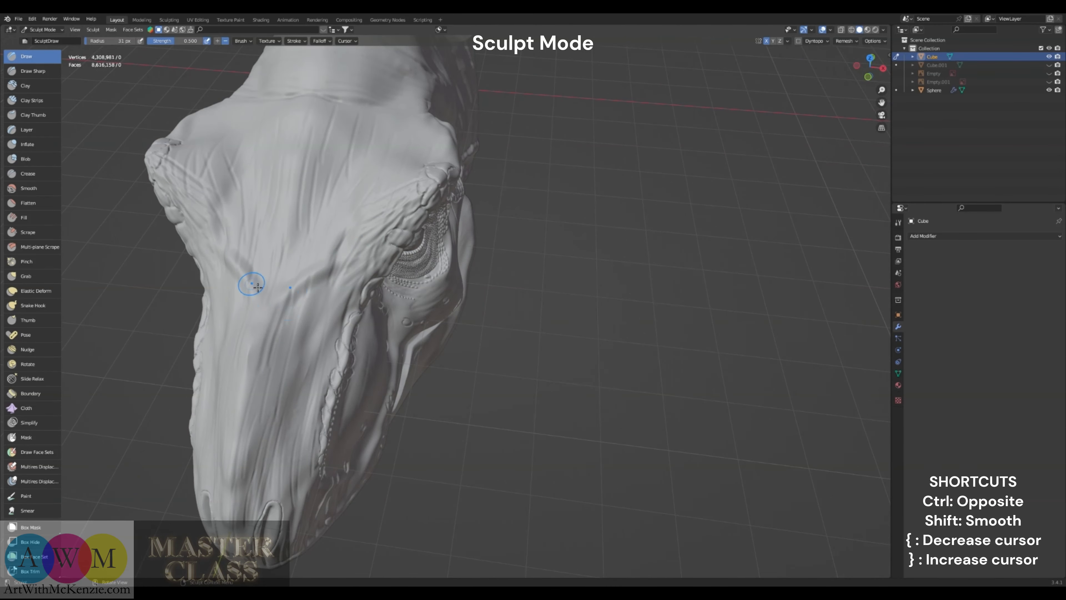
drag(237, 255, 201, 234)
middle_drag(312, 277, 278, 244)
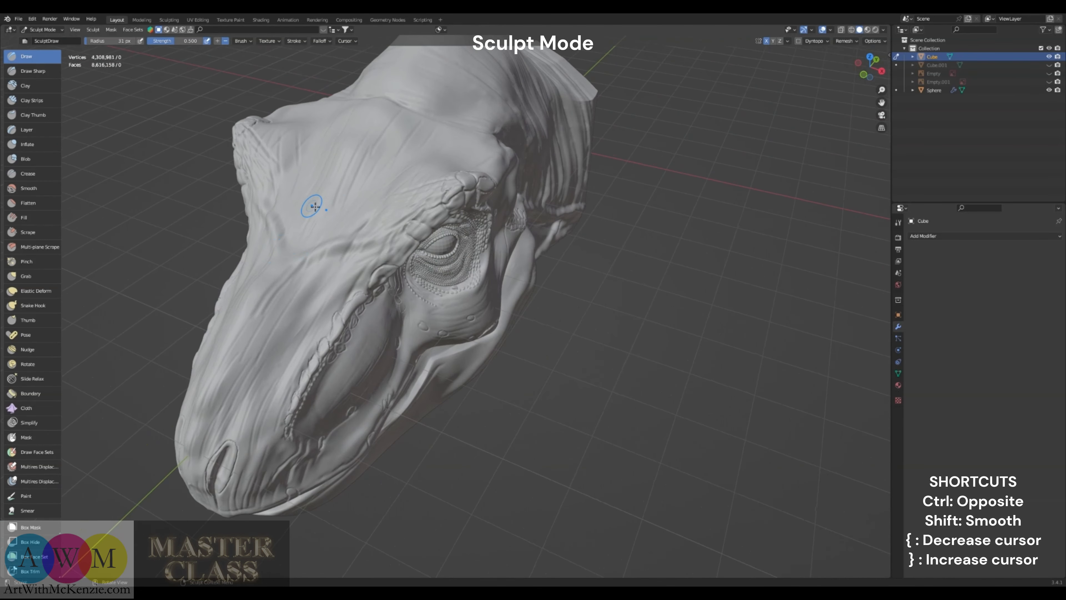
Sculpt a curved arch across the forehead between the brows with the Draw brush and soften it by smoothing
middle_drag(310, 189, 337, 193)
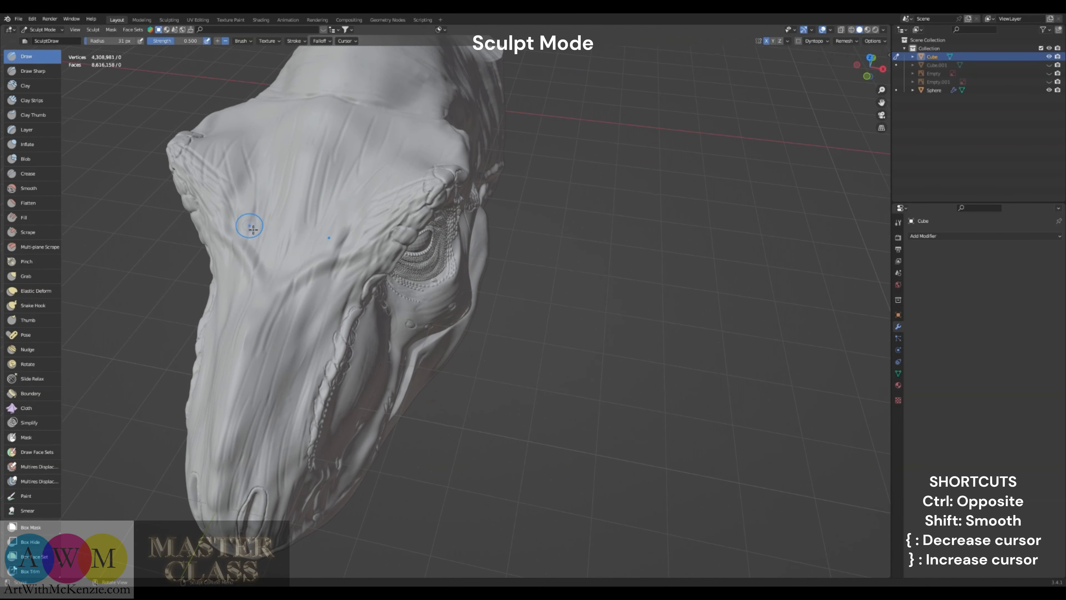
drag(252, 227, 324, 185)
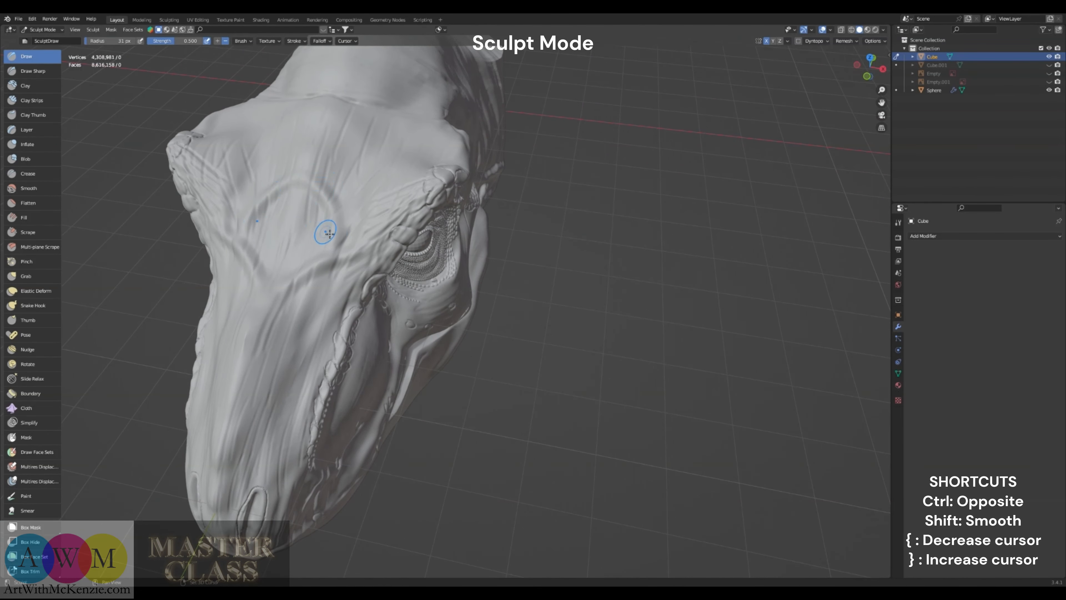
mouse_move(330, 234)
shift+mouse_down()
mouse_move(287, 206)
mouse_move(275, 253)
mouse_move(321, 221)
shift+mouse_up()
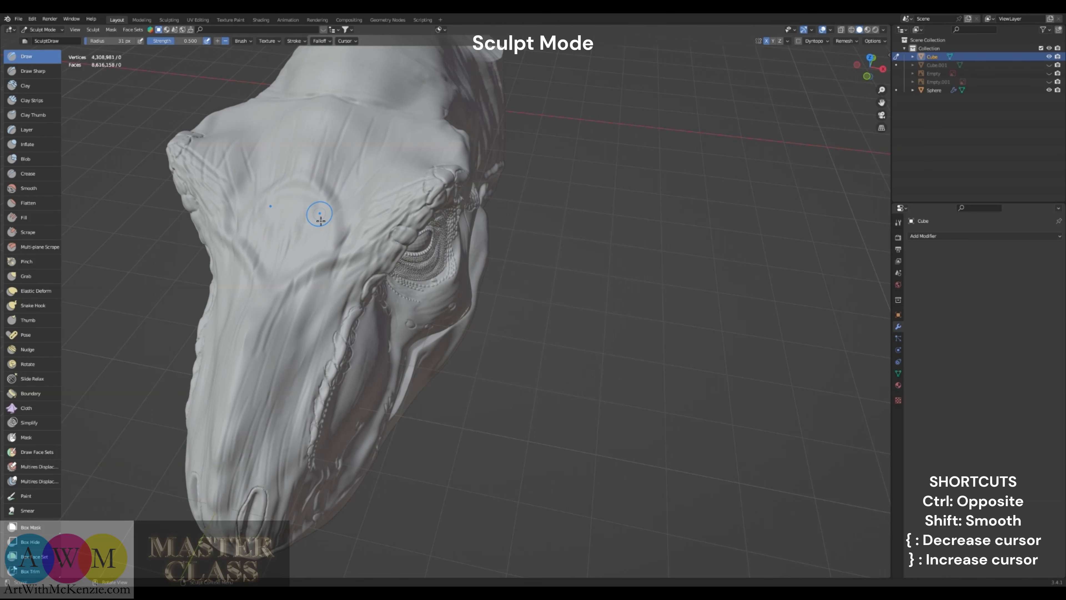
mouse_move(259, 230)
middle_down()
mouse_move(272, 206)
mouse_move(269, 229)
middle_up()
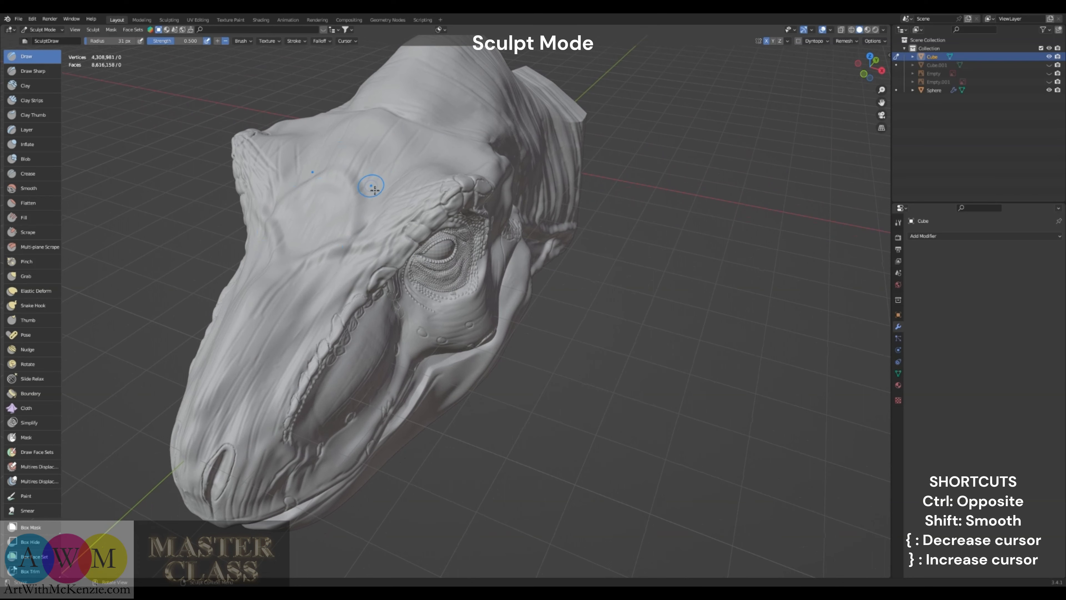
Reshape the upper snout profile into more pronounced bumps from the side view with the Grab brush at 55 px
mouse_move(369, 184)
middle_down()
mouse_move(361, 194)
mouse_move(332, 171)
mouse_move(359, 201)
mouse_move(404, 183)
mouse_move(122, 241)
middle_up()
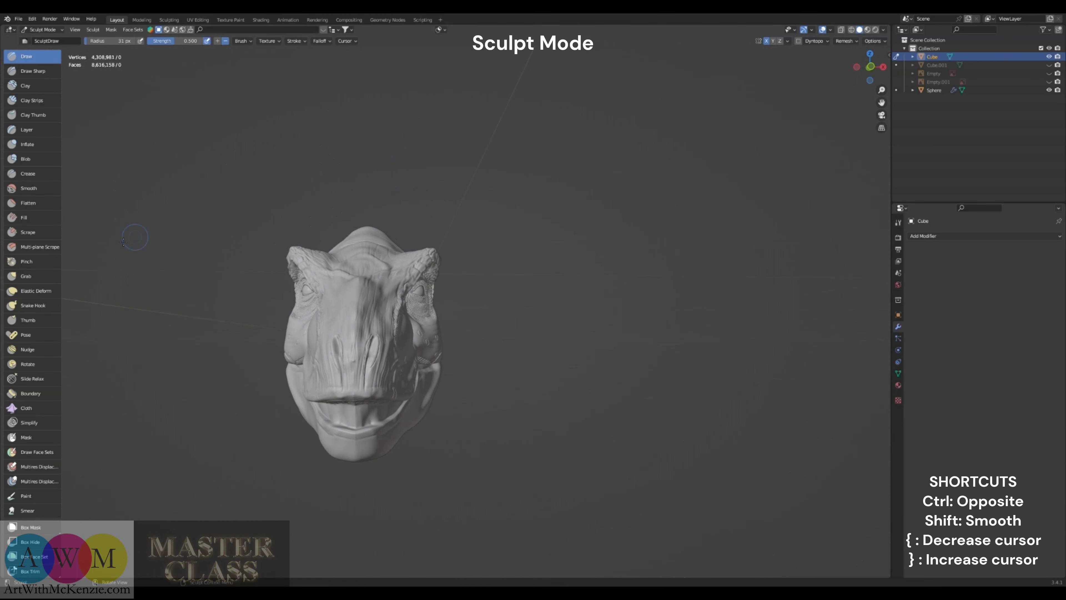
click(26, 276)
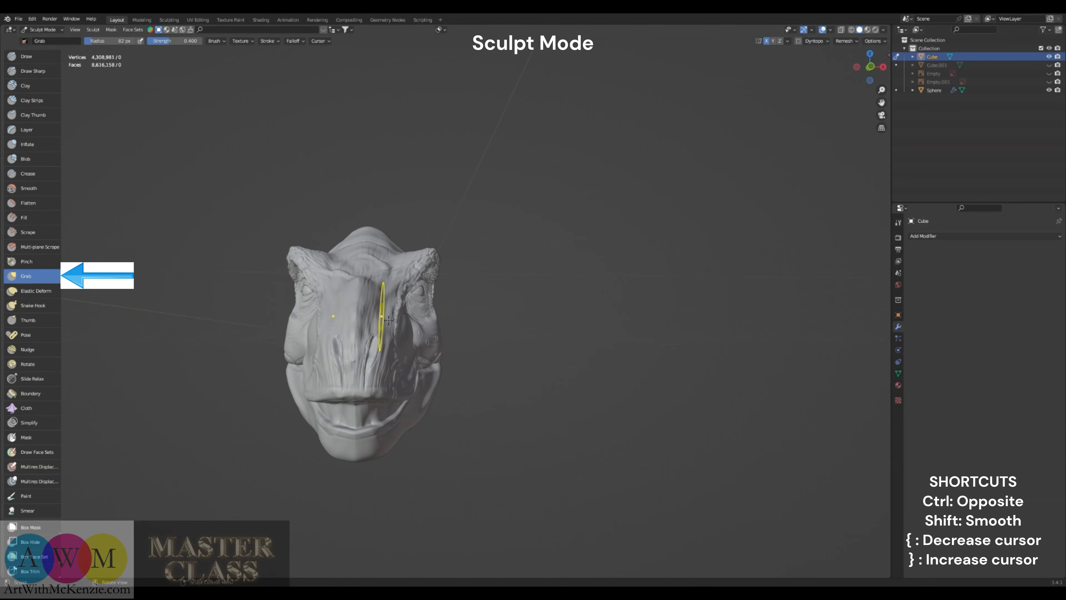
key(bracketright)
key(bracketright)
key(bracketright)
key(bracketright)
key(bracketright)
key(bracketright)
key(bracketright)
key(bracketright)
key(bracketright)
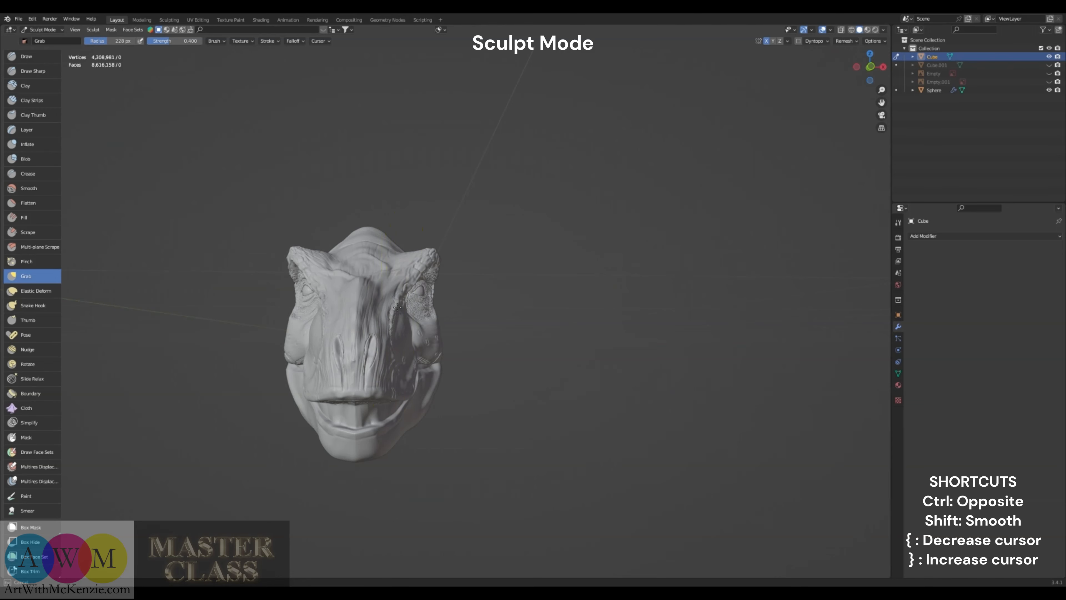
middle_drag(392, 315, 311, 291)
click(873, 64)
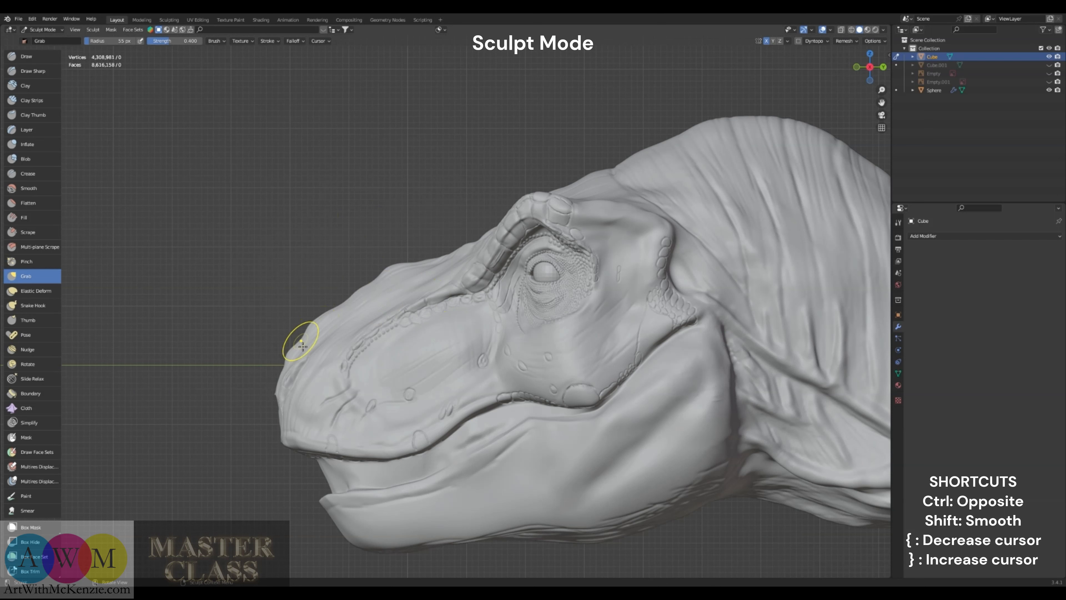
drag(299, 351, 304, 342)
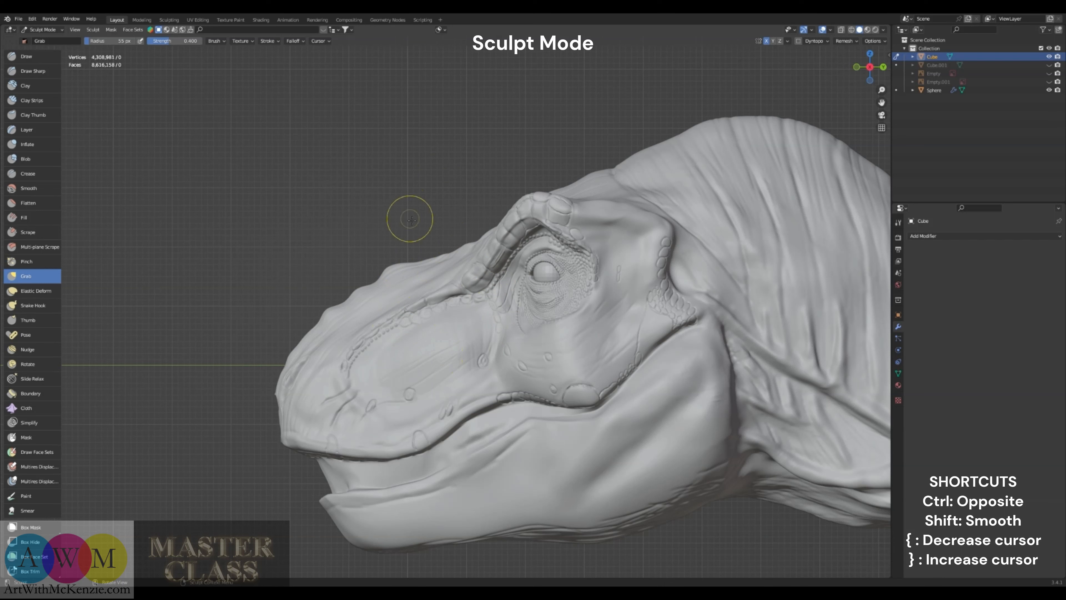
Outline a row of larger scales along the upper edge of the cheek-hollow ridge with the Draw Sharp brush at 10 px
mouse_move(364, 302)
middle_down()
mouse_move(412, 334)
mouse_move(374, 294)
mouse_move(403, 281)
mouse_move(392, 274)
mouse_move(349, 299)
mouse_move(327, 278)
middle_up()
click(33, 70)
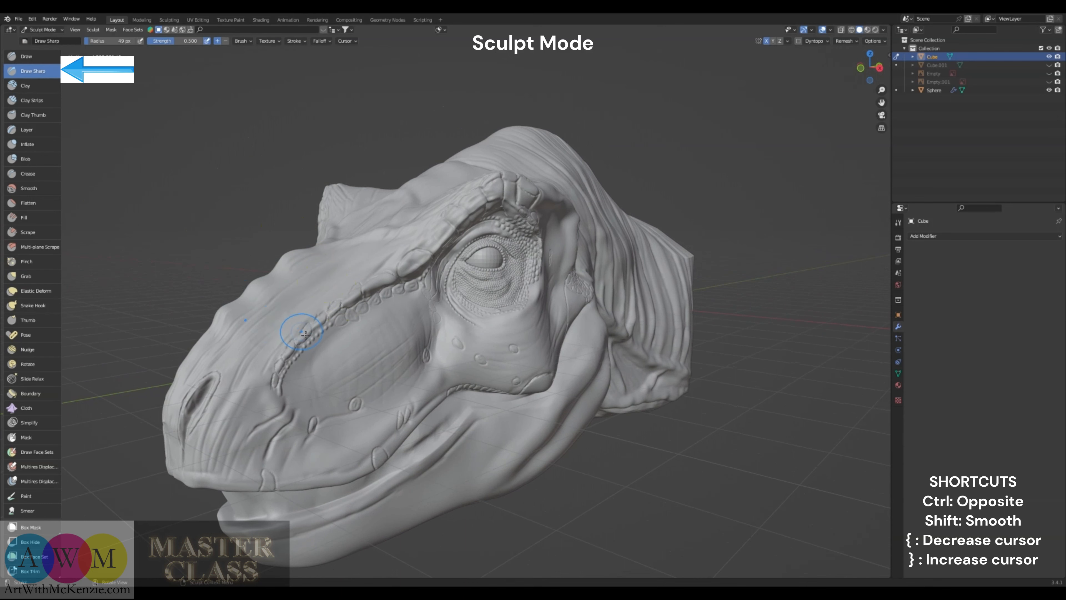
key(bracketleft)
key(bracketleft)
key(bracketleft)
key(bracketleft)
key(bracketleft)
key(bracketleft)
key(bracketleft)
key(bracketleft)
key(bracketleft)
key(bracketleft)
key(bracketleft)
key(bracketleft)
key(bracketleft)
scroll(299, 337, up, 2)
middle_drag(301, 336, 327, 344)
middle_drag(308, 272, 327, 289)
key(bracketleft)
mouse_move(330, 307)
mouse_down()
mouse_move(336, 271)
mouse_move(357, 272)
mouse_move(296, 315)
mouse_move(258, 392)
mouse_up()
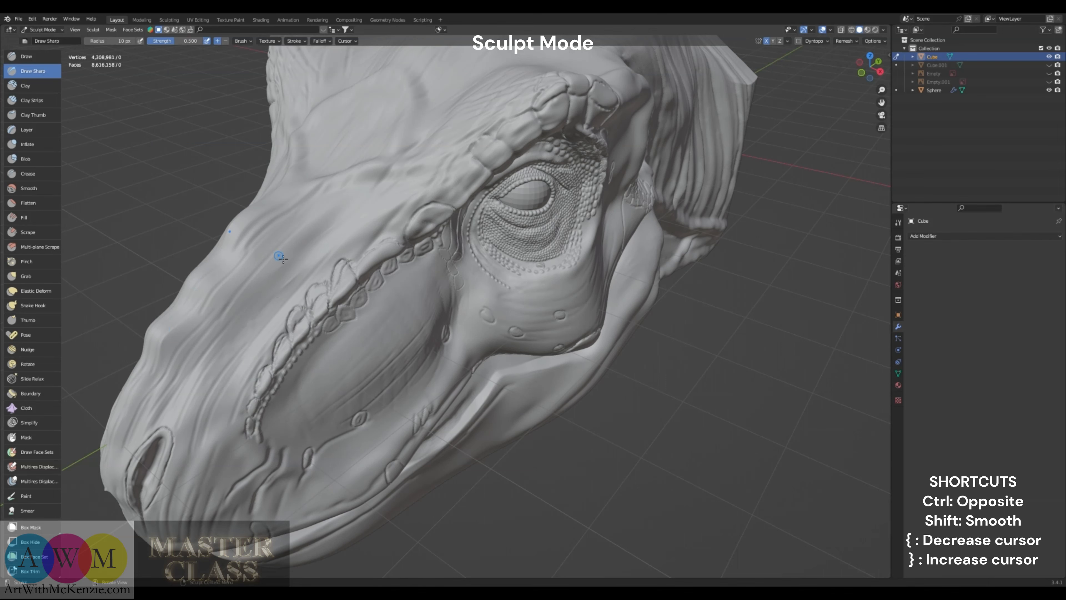
Build up rough, bumpy texture on the outlined scales along the cheek-hollow ridge with the Draw brush at 13 px
mouse_move(329, 245)
middle_down()
mouse_move(316, 239)
mouse_move(339, 273)
middle_up()
key(x)
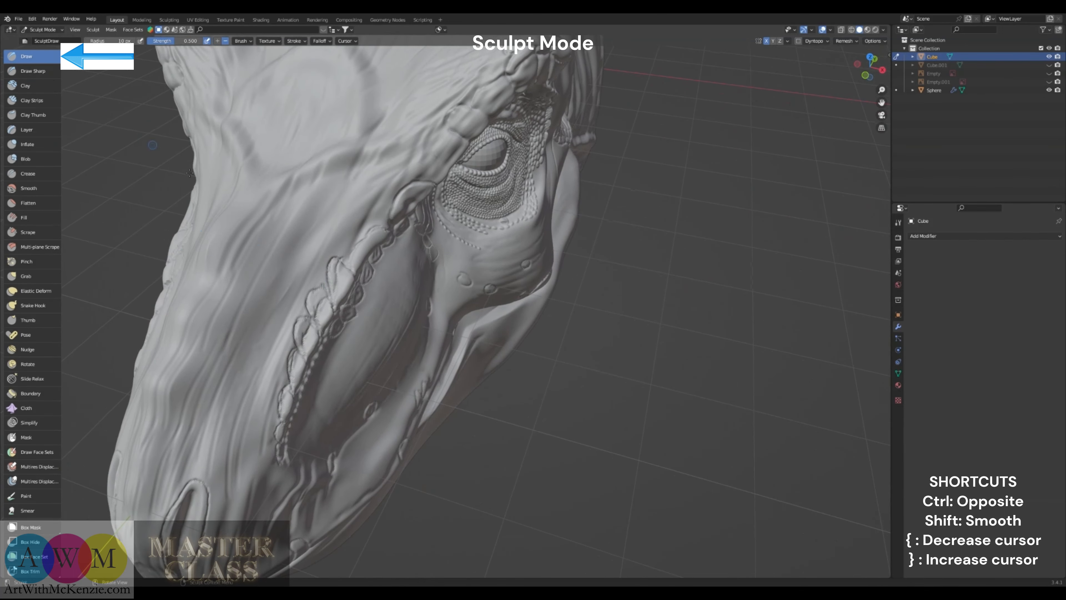
scroll(280, 237, up, 3)
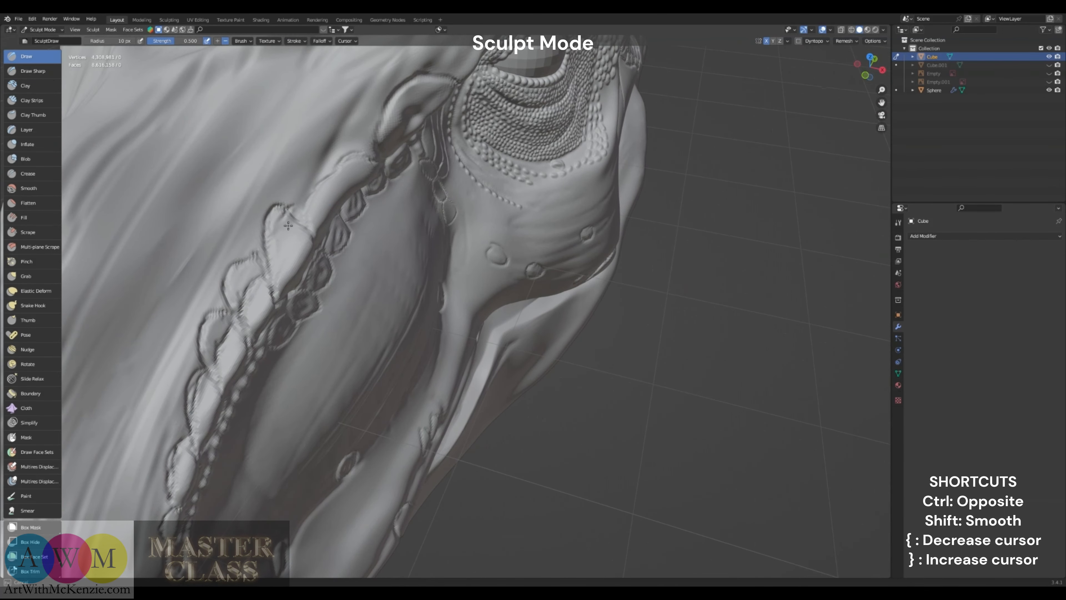
shift+middle_drag(257, 278, 284, 193)
mouse_move(251, 259)
mouse_down()
mouse_move(256, 277)
mouse_move(255, 239)
mouse_up()
mouse_move(234, 290)
mouse_down()
mouse_move(209, 385)
mouse_move(210, 365)
mouse_up()
middle_drag(211, 365, 378, 233)
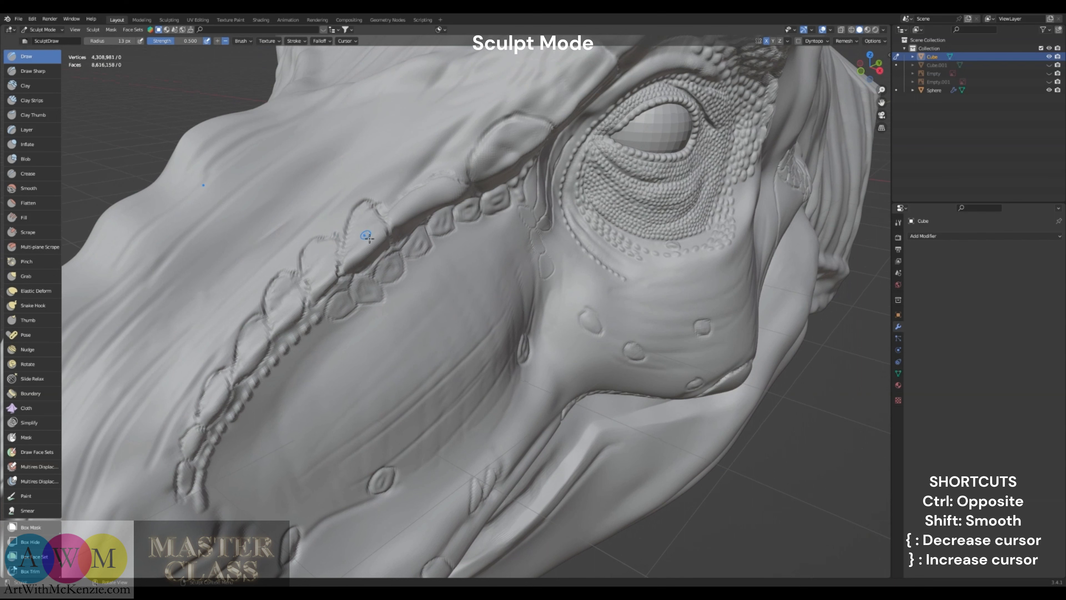
mouse_move(368, 220)
mouse_down()
mouse_move(374, 233)
mouse_move(361, 232)
mouse_move(373, 215)
mouse_move(336, 250)
mouse_up()
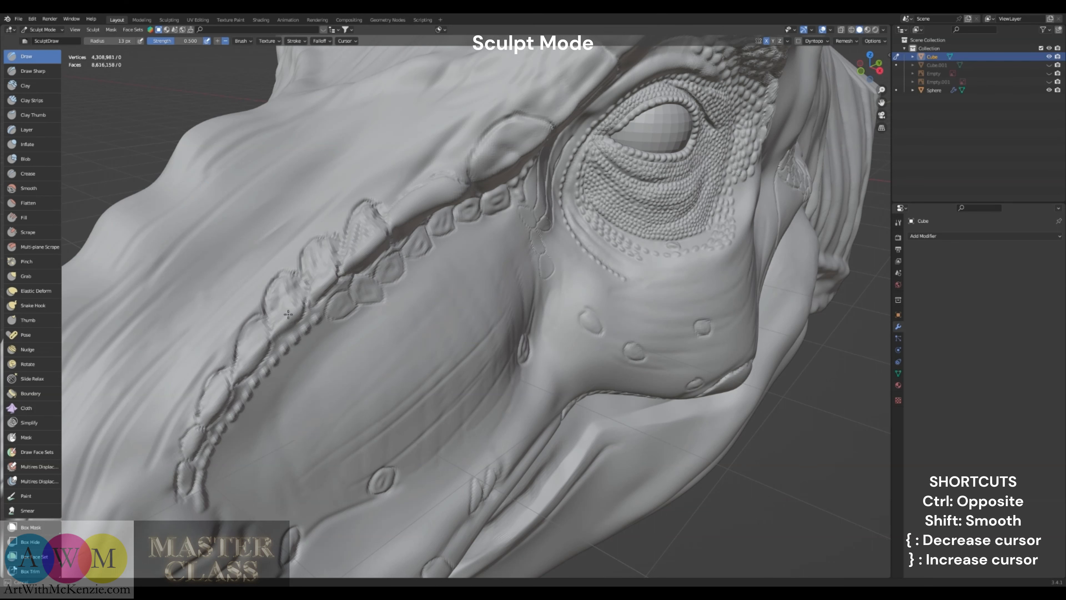
mouse_move(291, 305)
mouse_down()
mouse_move(250, 353)
mouse_move(257, 336)
mouse_up()
mouse_move(219, 383)
mouse_down()
mouse_move(216, 402)
mouse_move(220, 390)
mouse_up()
shift+middle_drag(220, 390, 249, 322)
drag(230, 361, 229, 366)
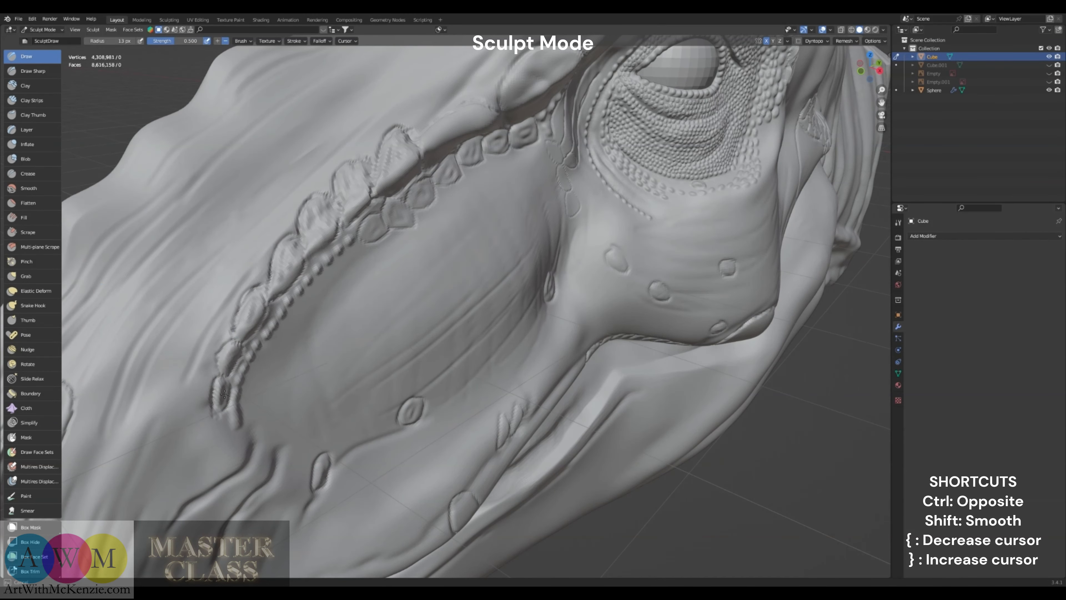
Continue the bumpy texture onto the long scale at the upper end of the cheek-hollow ridge, near the eye
shift+middle_drag(356, 174, 283, 284)
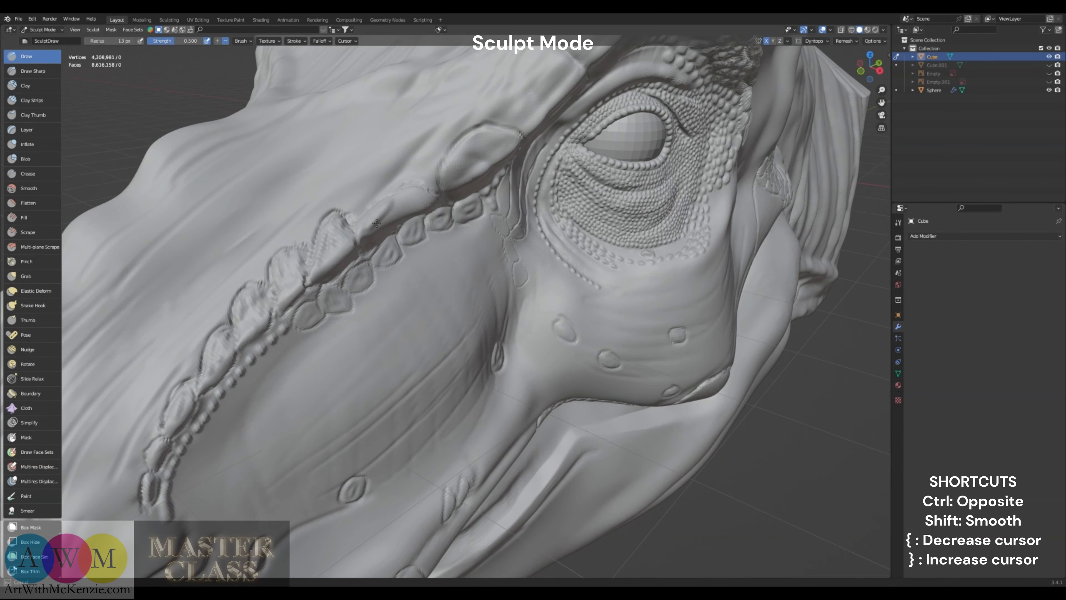
middle_drag(407, 208, 409, 233)
drag(408, 302, 439, 290)
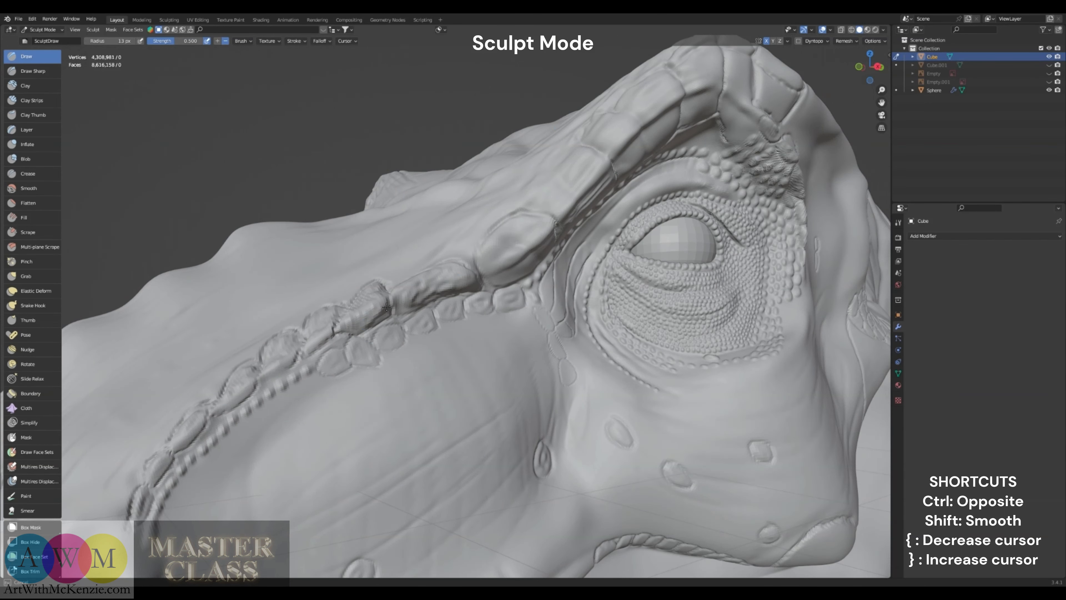
mouse_move(324, 336)
middle_down()
mouse_move(264, 304)
mouse_move(330, 326)
middle_up()
drag(325, 321, 334, 325)
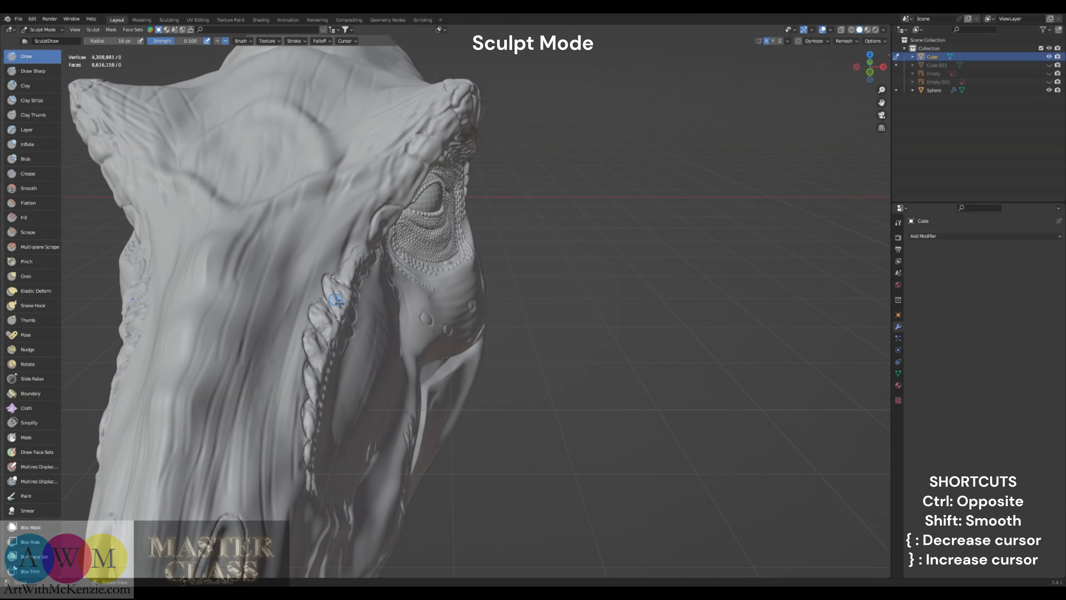
Add bumpy texture to the large scales on the front of the brow ridge with the Draw brush at 9 px
mouse_move(336, 301)
middle_down()
mouse_move(334, 286)
mouse_move(373, 265)
middle_up()
key(bracketleft)
key(bracketleft)
key(bracketleft)
key(bracketleft)
mouse_move(406, 221)
middle_down()
mouse_move(417, 246)
mouse_move(462, 273)
mouse_move(483, 305)
mouse_move(528, 321)
mouse_move(519, 291)
mouse_move(435, 253)
mouse_move(458, 265)
mouse_move(389, 212)
middle_up()
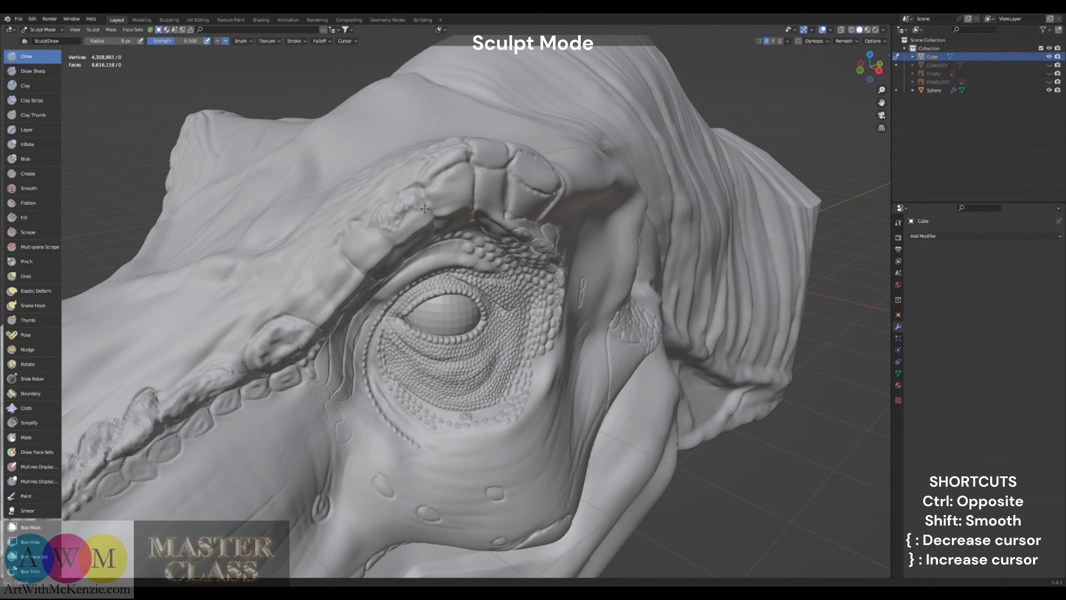
mouse_move(383, 215)
middle_down()
mouse_move(397, 283)
mouse_move(427, 310)
mouse_move(430, 343)
middle_up()
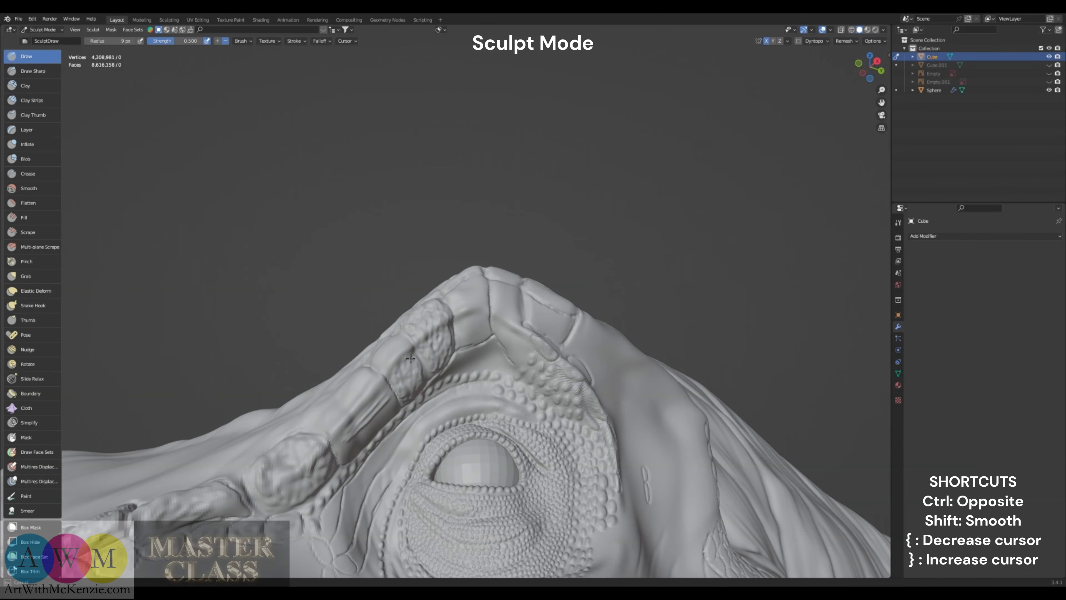
Texture the remaining smooth long scale on the lower brow ridge and refine its neighbours with the Draw brush at 11 px
mouse_move(410, 358)
middle_down()
mouse_move(315, 294)
mouse_move(288, 313)
middle_up()
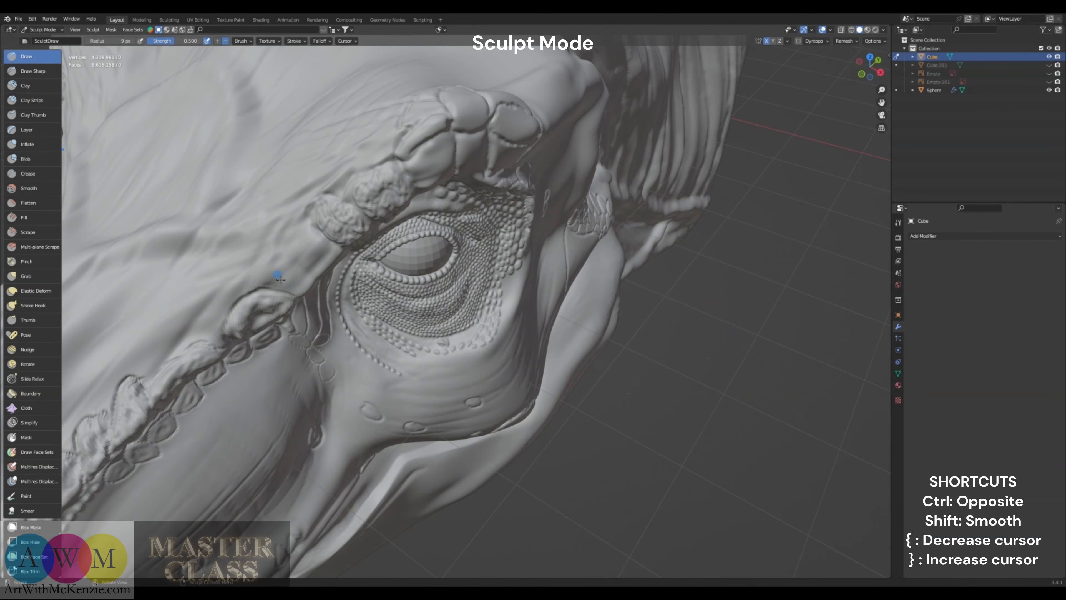
drag(281, 278, 276, 282)
mouse_move(308, 233)
mouse_down()
mouse_move(282, 280)
mouse_move(289, 266)
mouse_up()
mouse_move(293, 255)
mouse_down()
mouse_move(295, 272)
mouse_move(312, 277)
mouse_up()
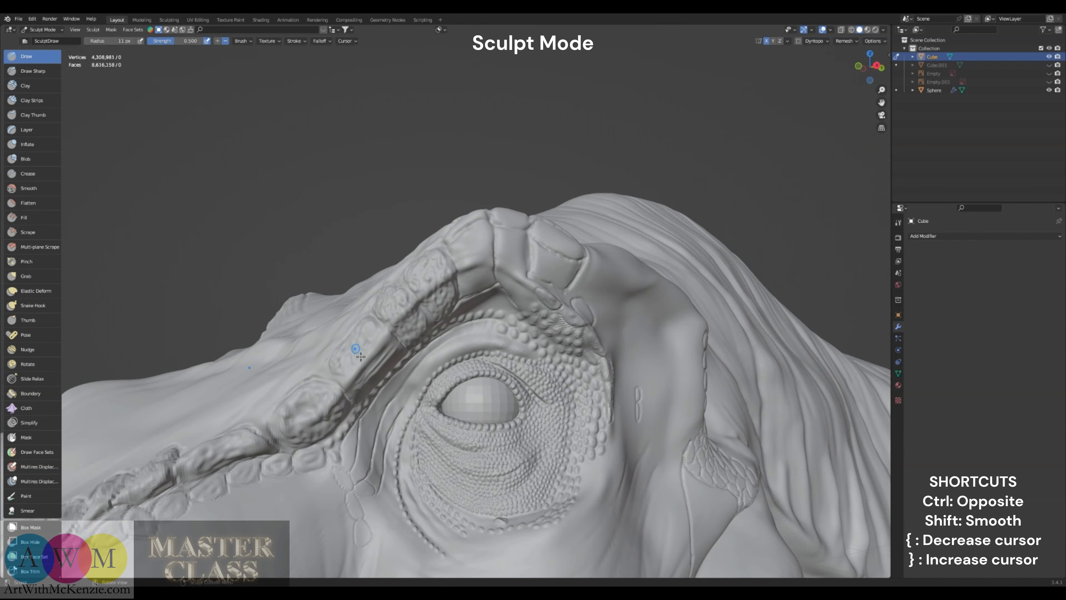
drag(357, 353, 357, 389)
middle_drag(383, 332, 393, 393)
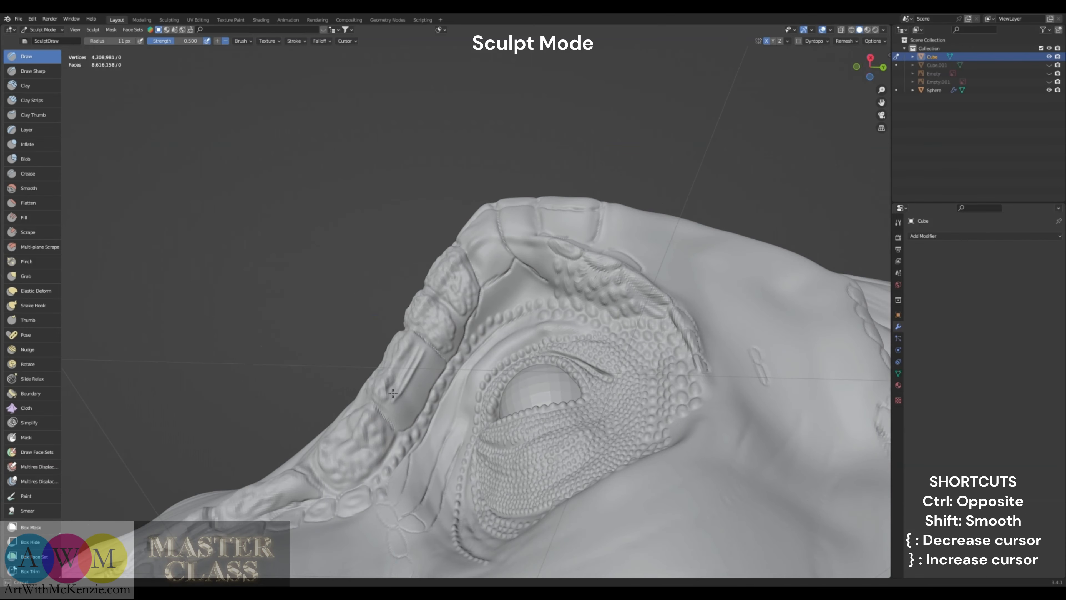
mouse_move(402, 406)
mouse_down()
mouse_move(444, 370)
mouse_move(404, 391)
mouse_move(428, 370)
mouse_move(410, 405)
mouse_up()
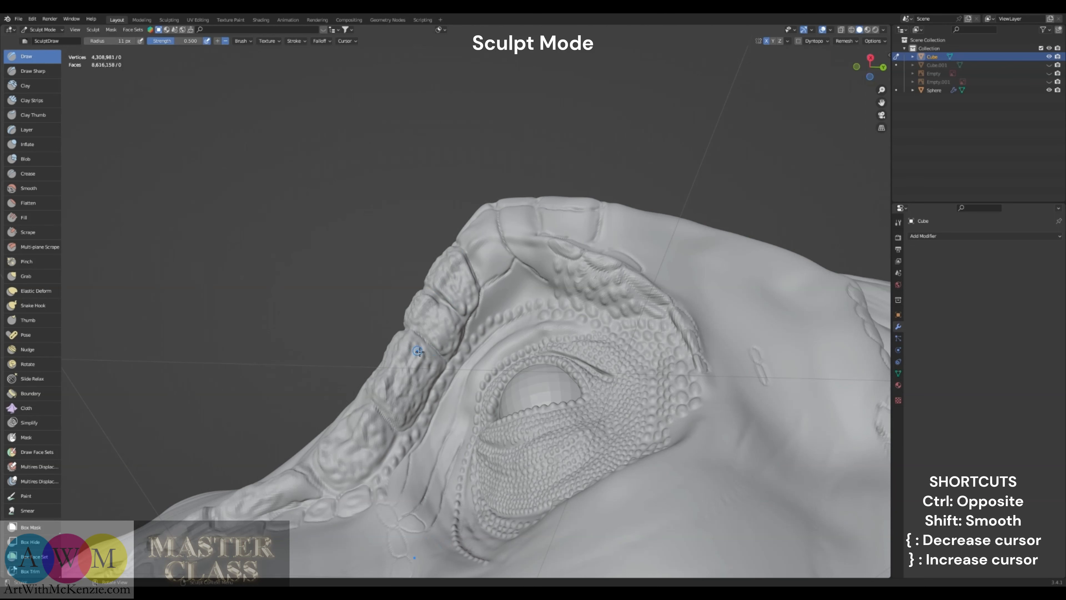
mouse_move(413, 426)
mouse_down()
mouse_move(386, 423)
mouse_move(394, 442)
mouse_move(327, 477)
mouse_up()
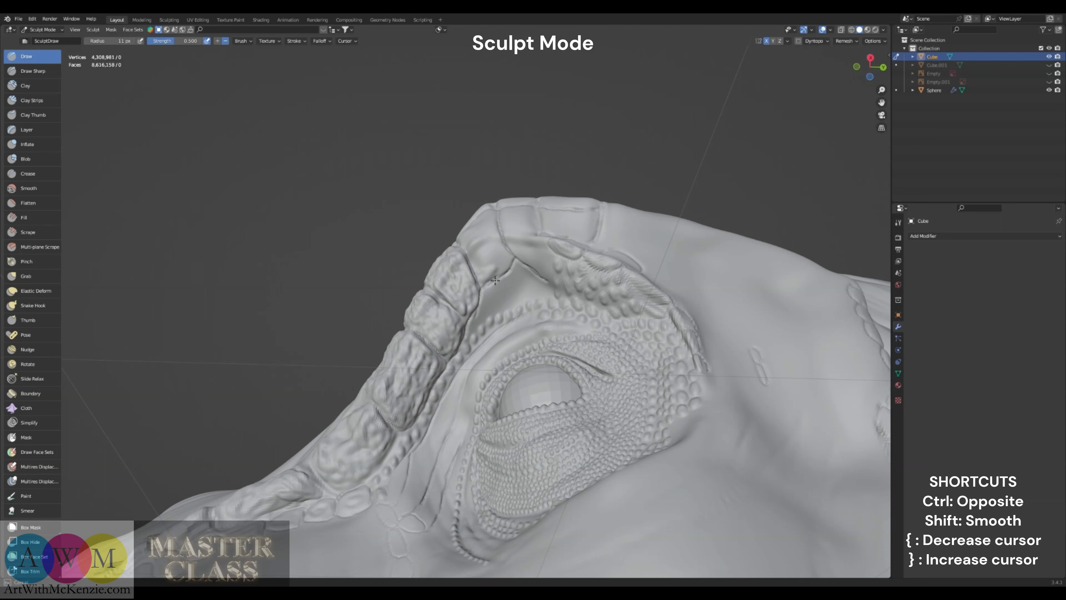
Add the same bumpy texture to the scales at the peak and back of the brow ridge
drag(479, 261, 489, 246)
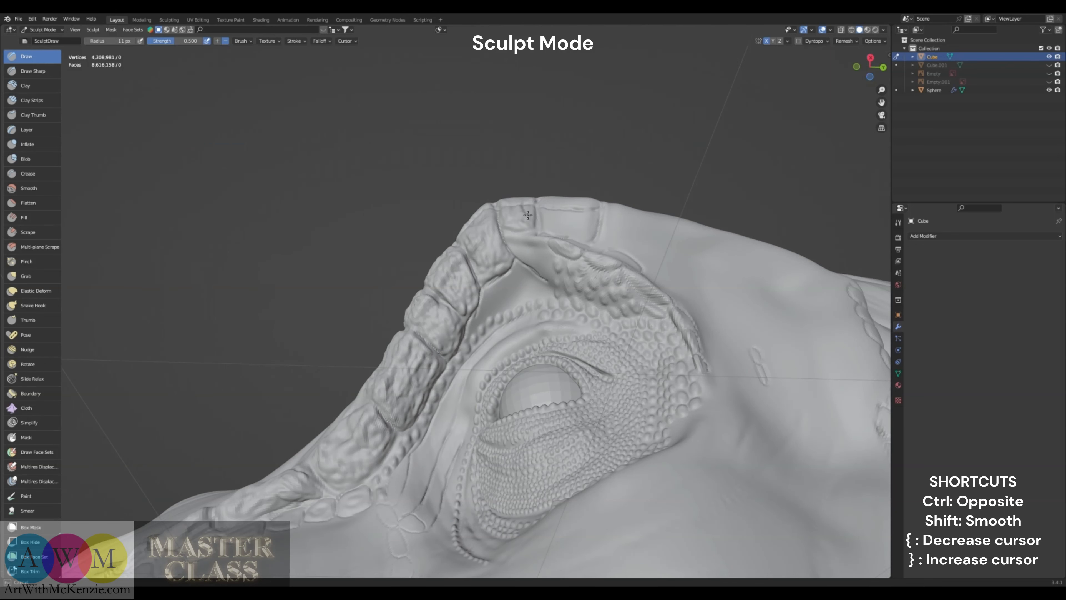
mouse_move(574, 225)
mouse_down()
mouse_move(584, 208)
mouse_move(584, 237)
mouse_up()
Fill the smooth gap between the brow ridge and the upper eyelid with small round scales
mouse_move(493, 294)
middle_down()
mouse_move(524, 269)
mouse_move(516, 280)
middle_up()
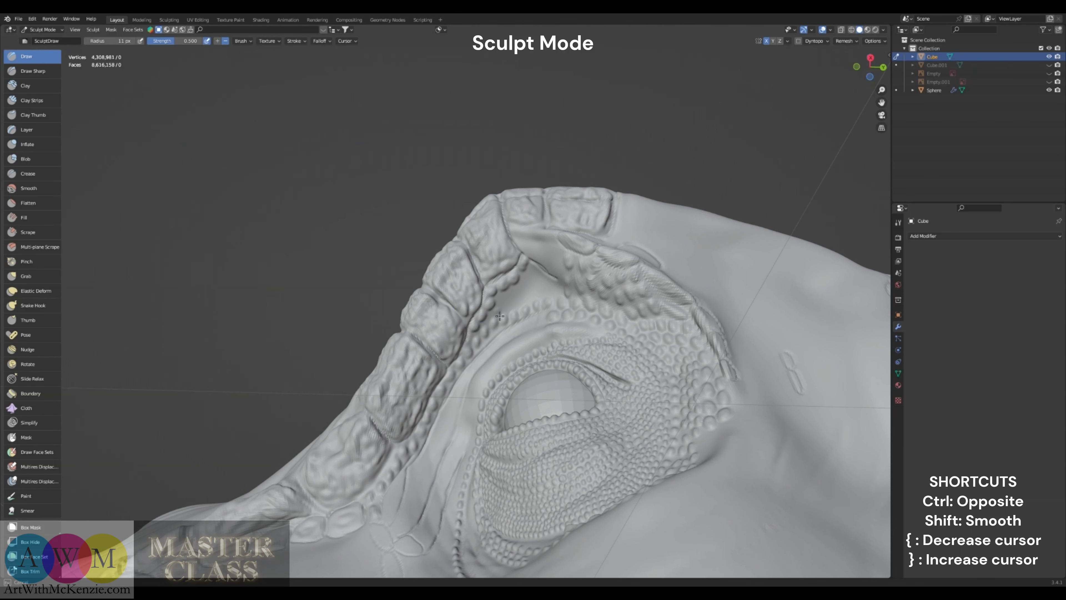
mouse_move(507, 297)
mouse_down()
mouse_move(529, 282)
mouse_move(558, 294)
mouse_move(522, 303)
mouse_up()
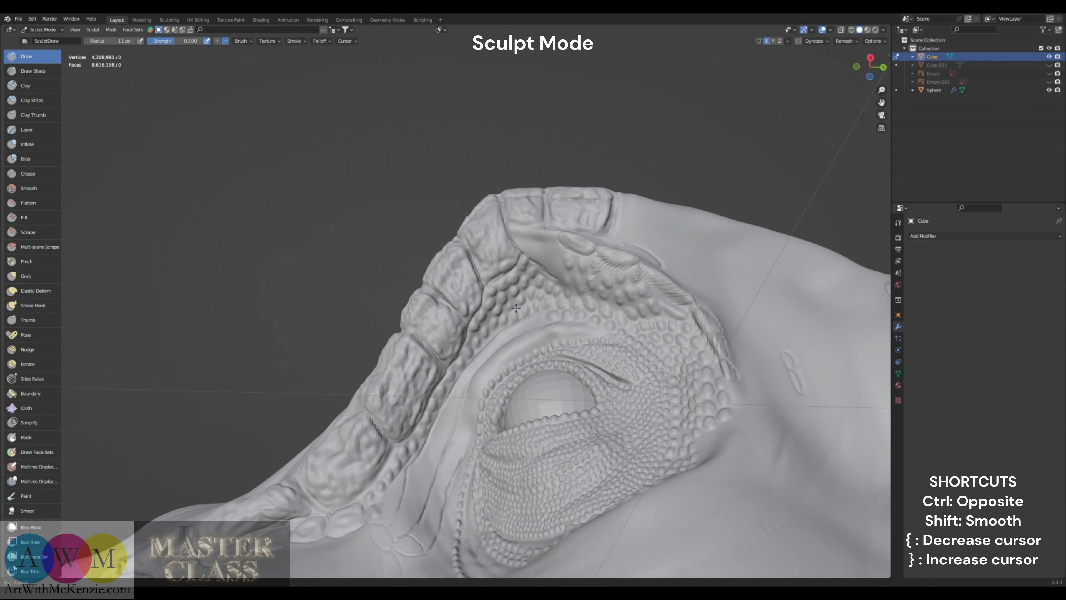
scroll(523, 296, down, 6)
middle_drag(524, 296, 826, 98)
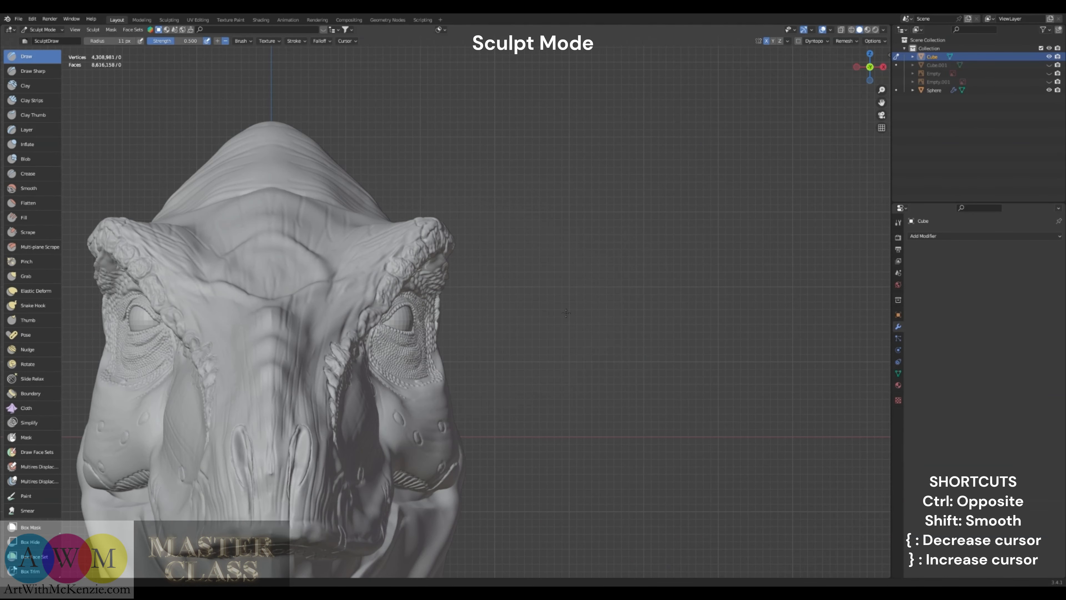
Pull the side of the face just below the eye slightly outward with the Grab brush
key(shift+c)
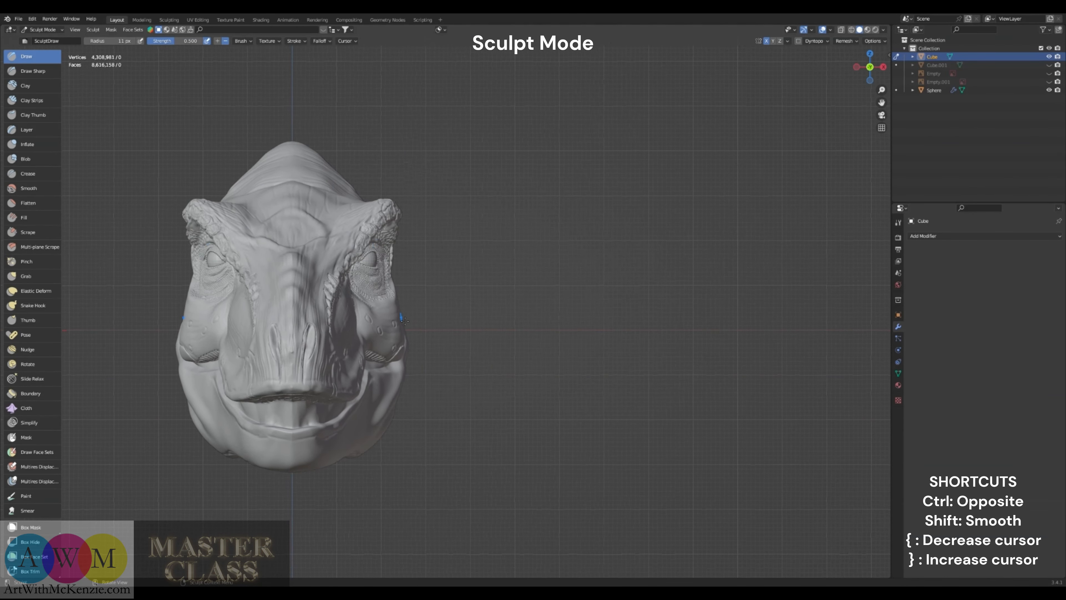
middle_drag(446, 319, 400, 334)
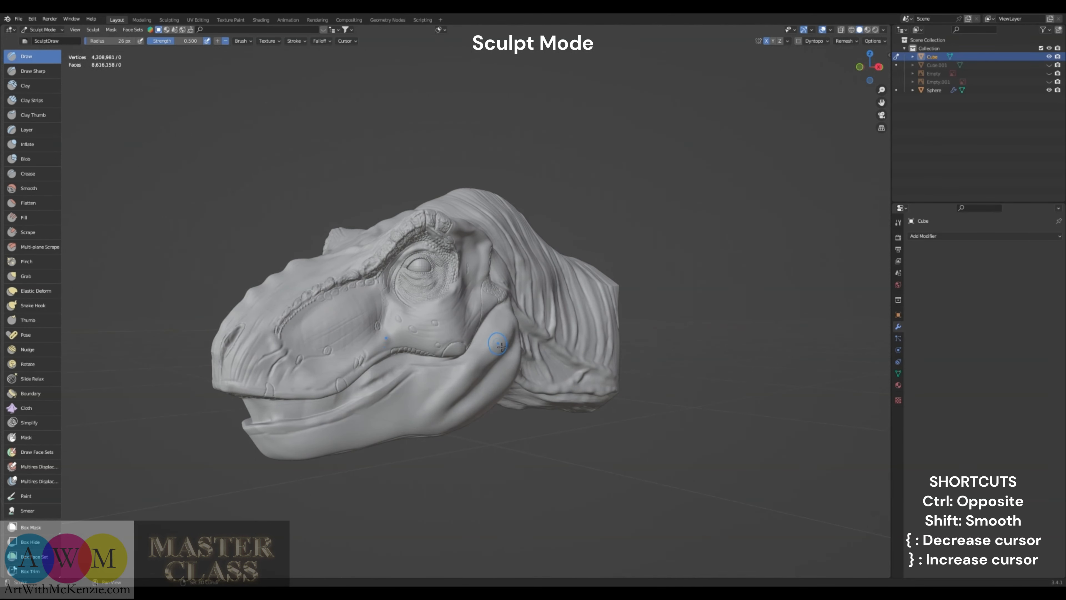
middle_drag(502, 336, 548, 356)
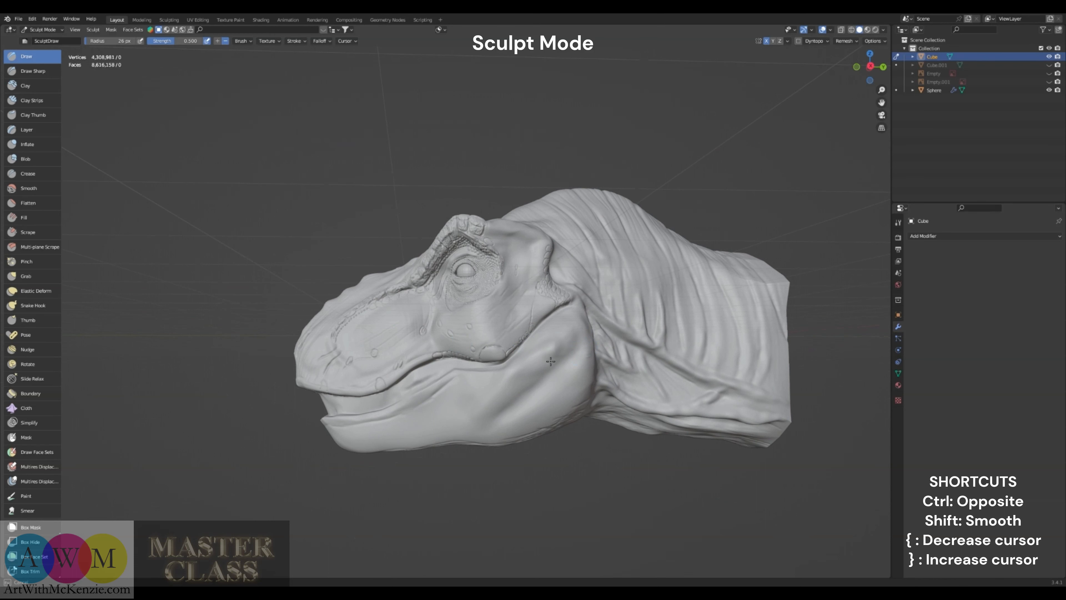
mouse_move(547, 370)
mouse_down()
mouse_move(536, 367)
mouse_move(569, 336)
mouse_up()
drag(866, 68, 877, 73)
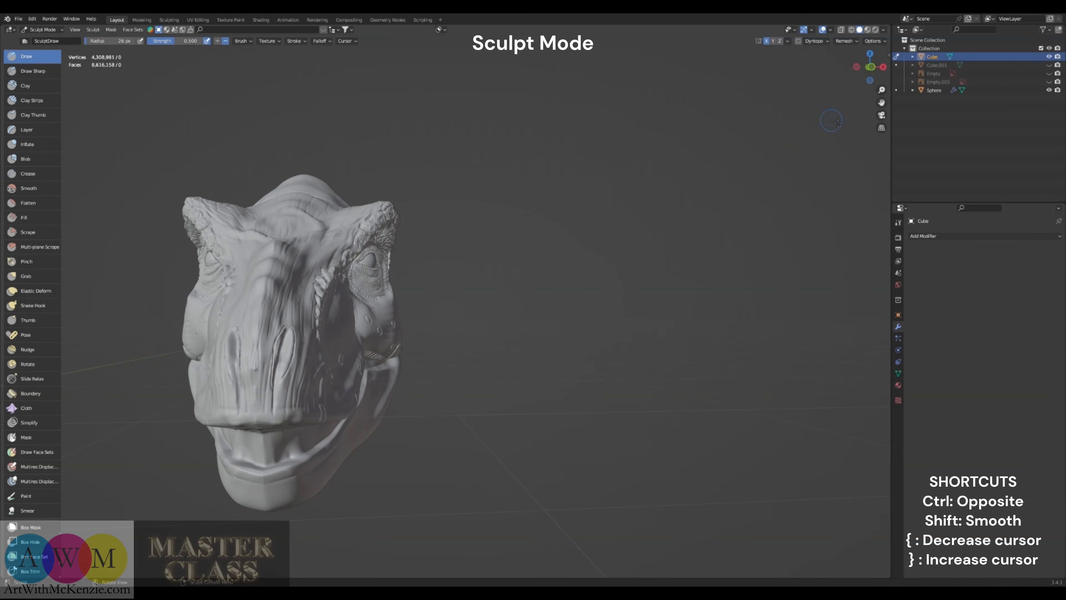
click(873, 68)
shift+middle_drag(505, 352, 528, 349)
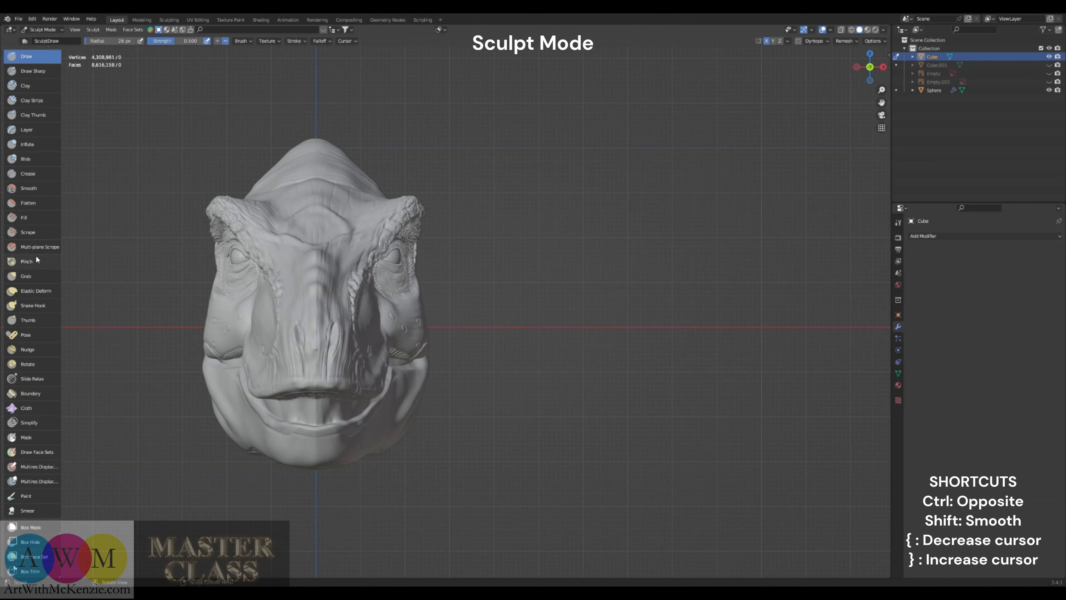
click(26, 276)
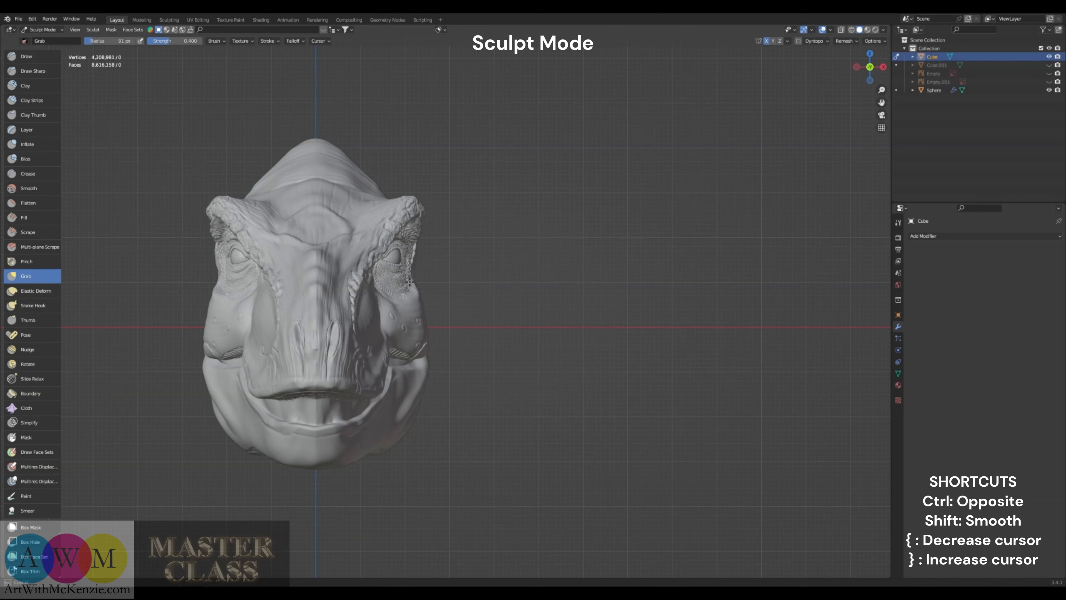
drag(410, 282, 416, 285)
middle_drag(414, 284, 443, 252)
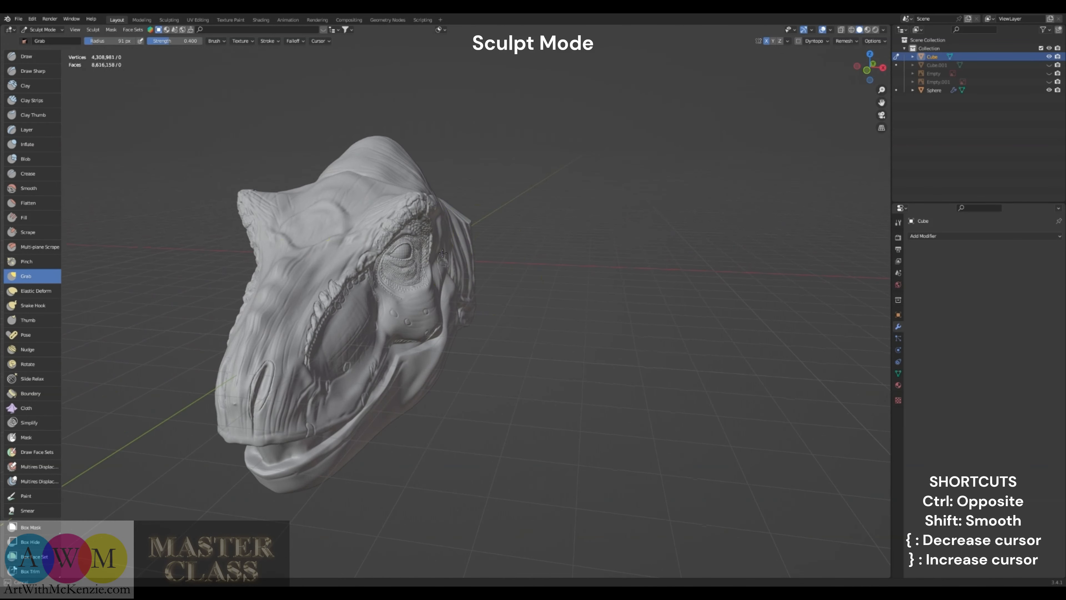
click(868, 70)
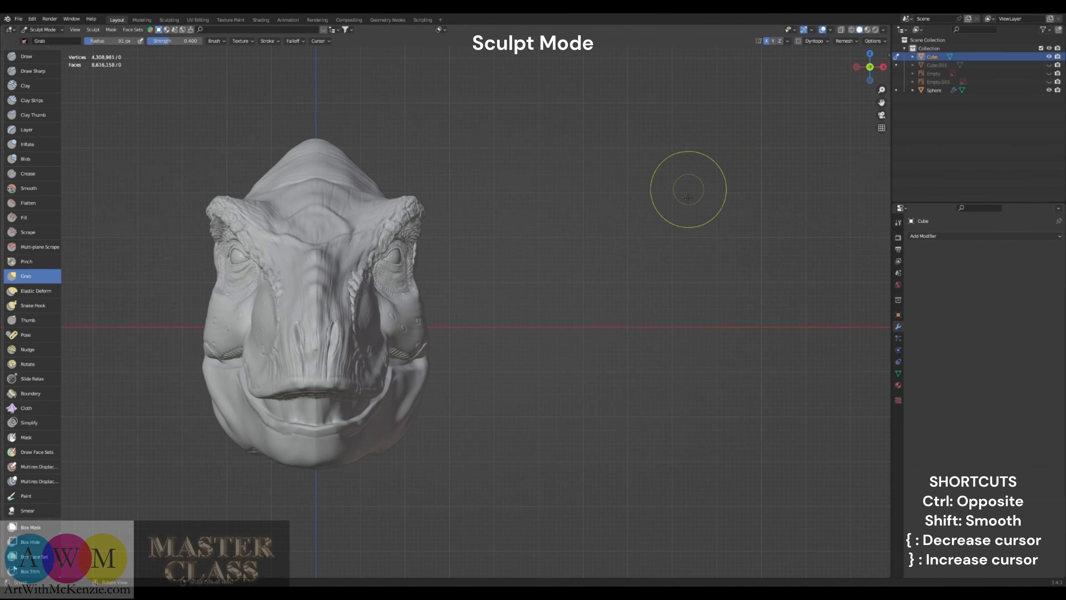
Fill the gaps between the small scales on the lower eyelid near the eye's inner corner with the Draw brush at 9 px
mouse_move(494, 348)
ctrl+middle_down()
mouse_move(524, 276)
mouse_move(493, 328)
mouse_move(483, 185)
mouse_move(491, 226)
ctrl+middle_up()
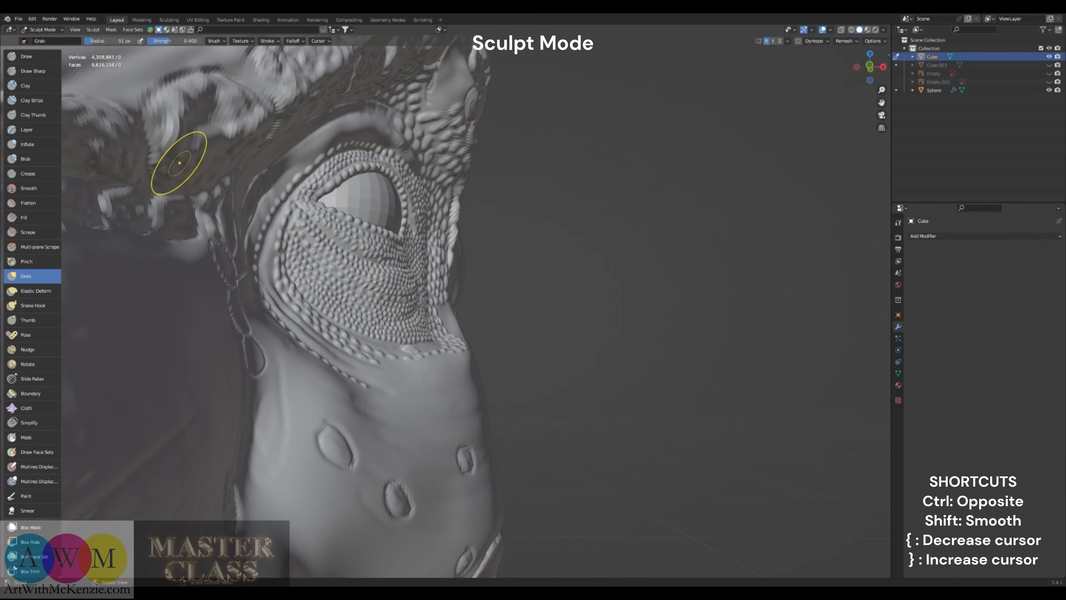
click(36, 58)
scroll(234, 227, up, 2)
key(bracketleft)
key(bracketleft)
key(bracketleft)
key(bracketleft)
key(bracketleft)
key(bracketleft)
key(bracketleft)
key(bracketleft)
key(bracketleft)
key(bracketleft)
key(bracketleft)
key(bracketleft)
key(bracketleft)
key(bracketleft)
key(bracketleft)
key(bracketleft)
key(bracketleft)
key(bracketleft)
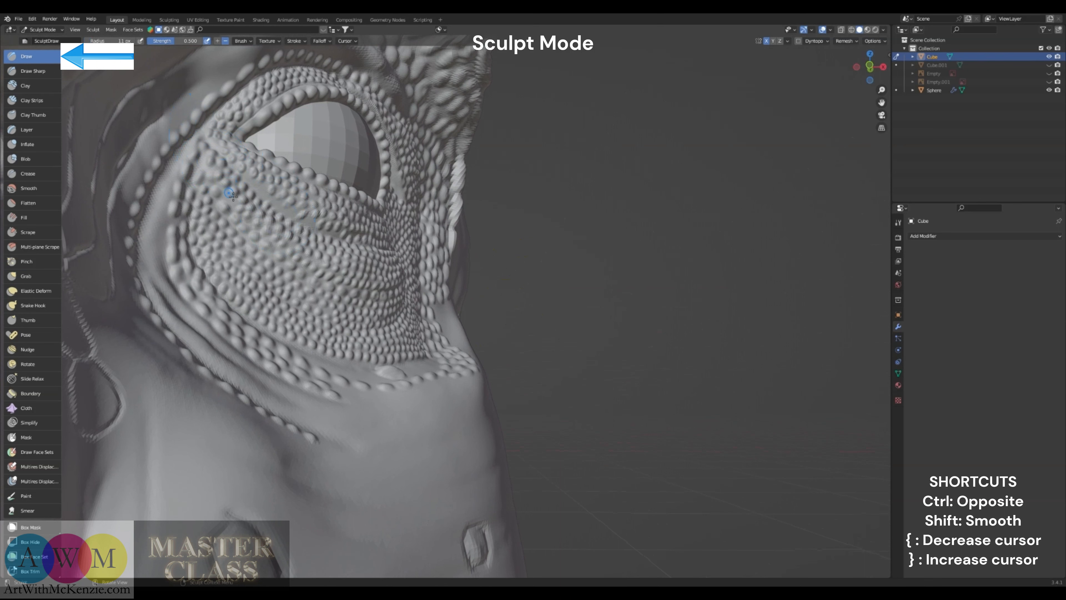
drag(234, 199, 232, 200)
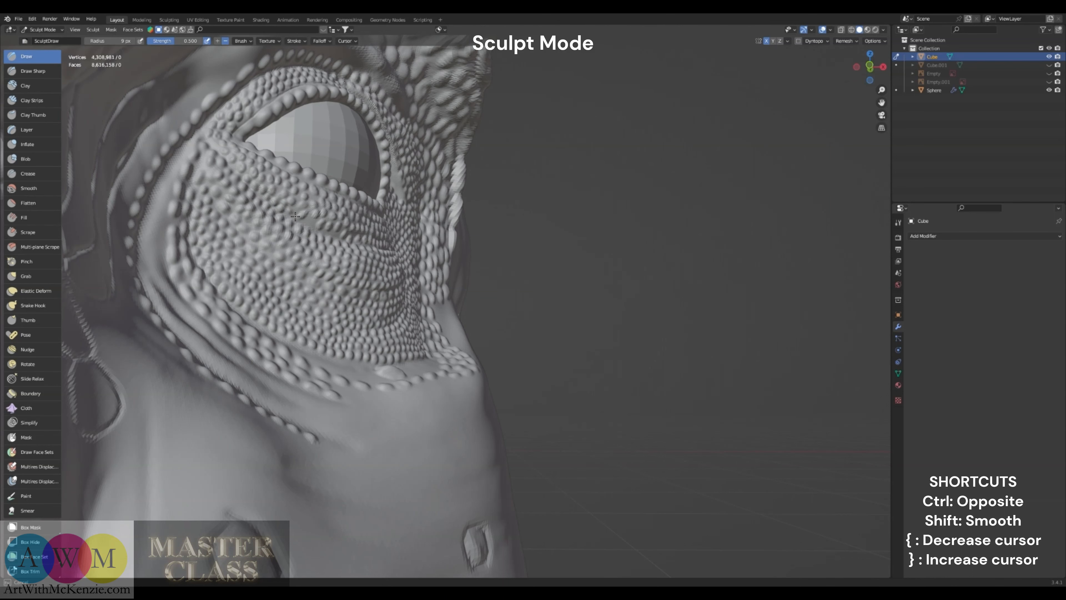
middle_drag(285, 223, 354, 227)
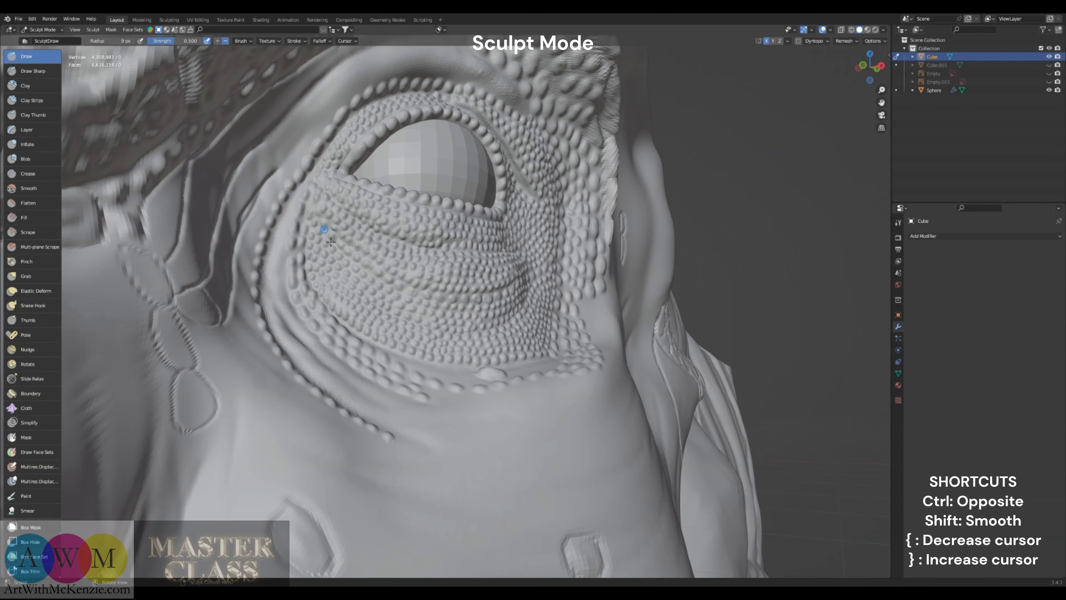
middle_drag(331, 242, 265, 166)
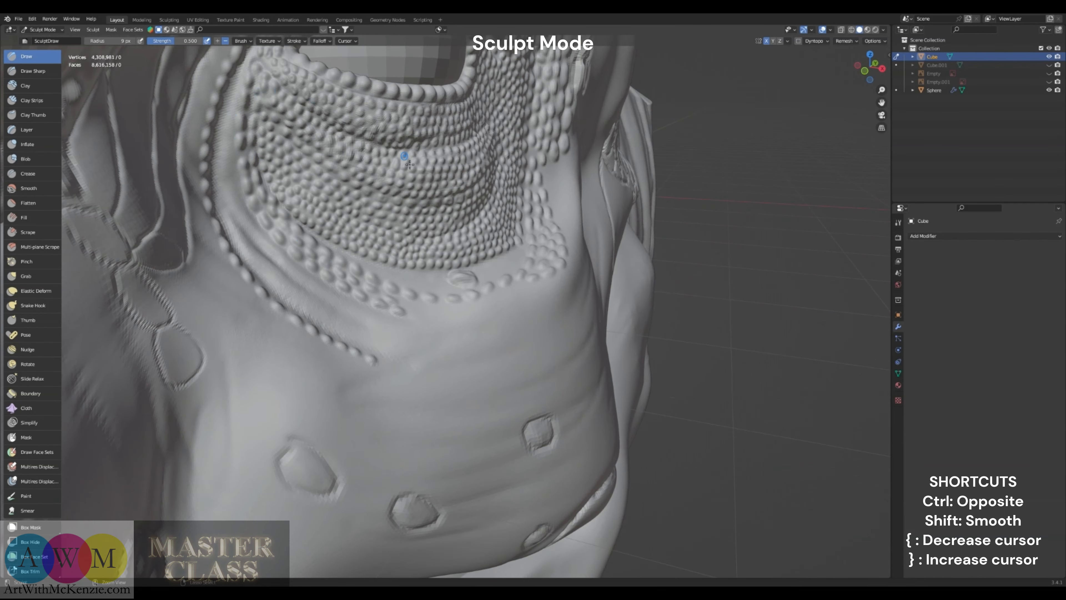
Sculpt a row of oval scales along the outer fold above the upper eyelid with the Draw brush at 12 px
scroll(410, 165, down, 4)
middle_drag(495, 239, 433, 210)
scroll(519, 166, up, 1)
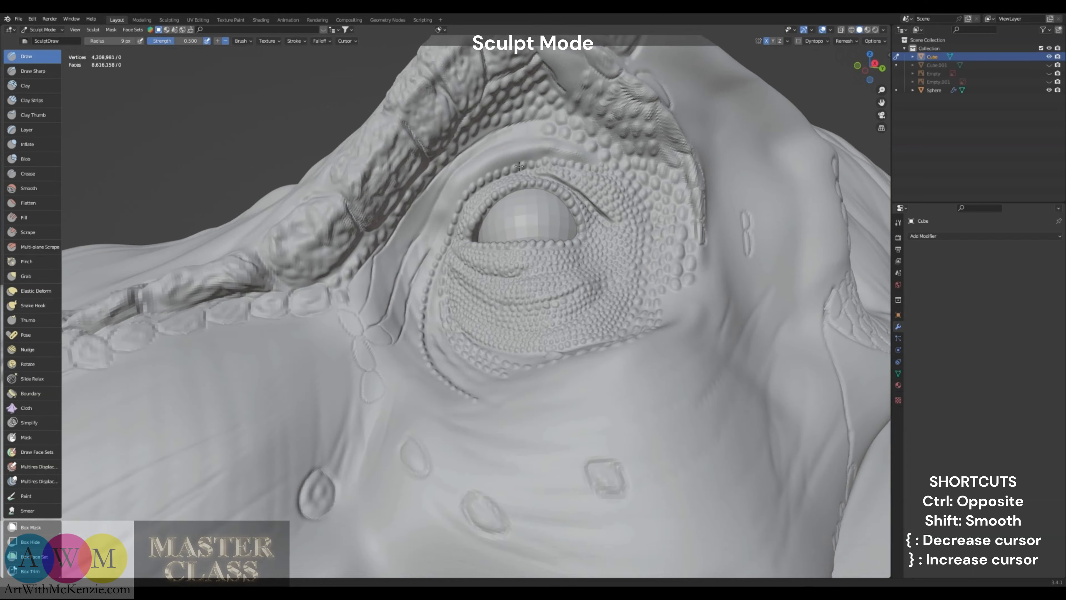
shift+middle_drag(519, 167, 410, 263)
middle_drag(439, 197, 459, 206)
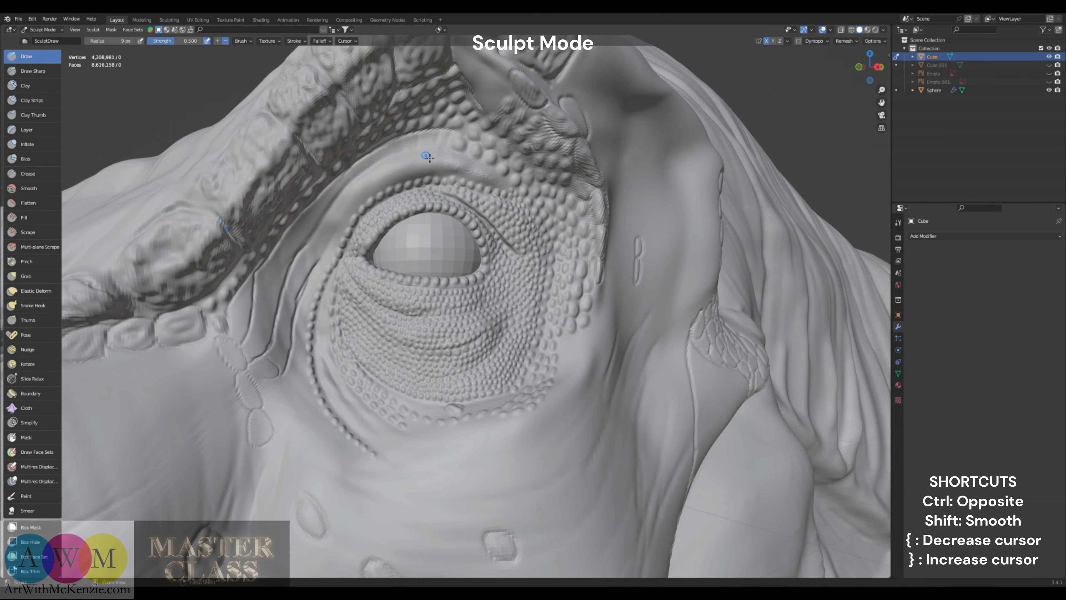
scroll(425, 156, up, 3)
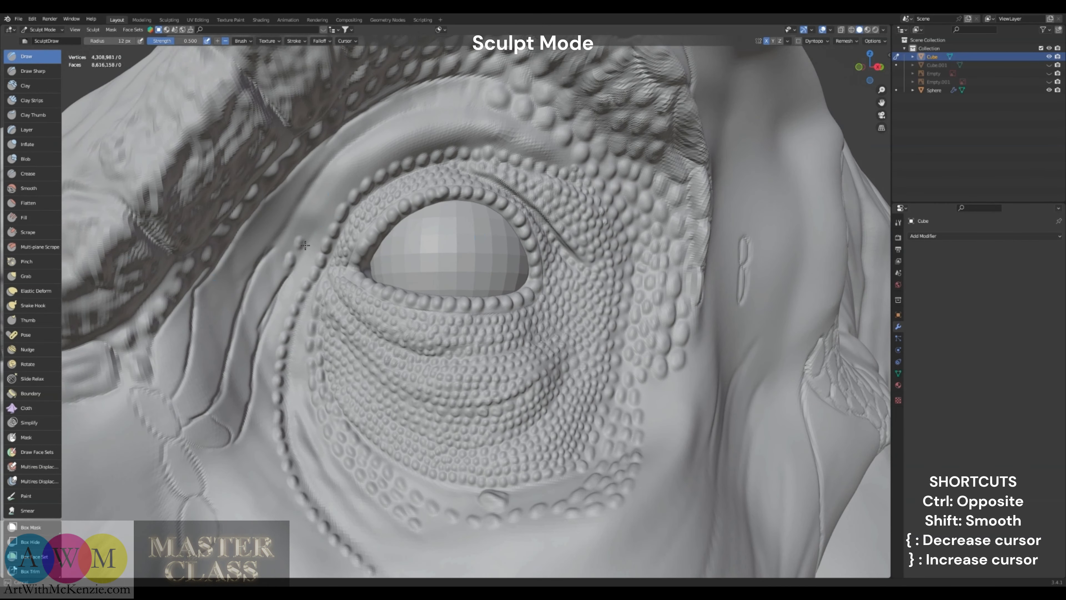
click(344, 158)
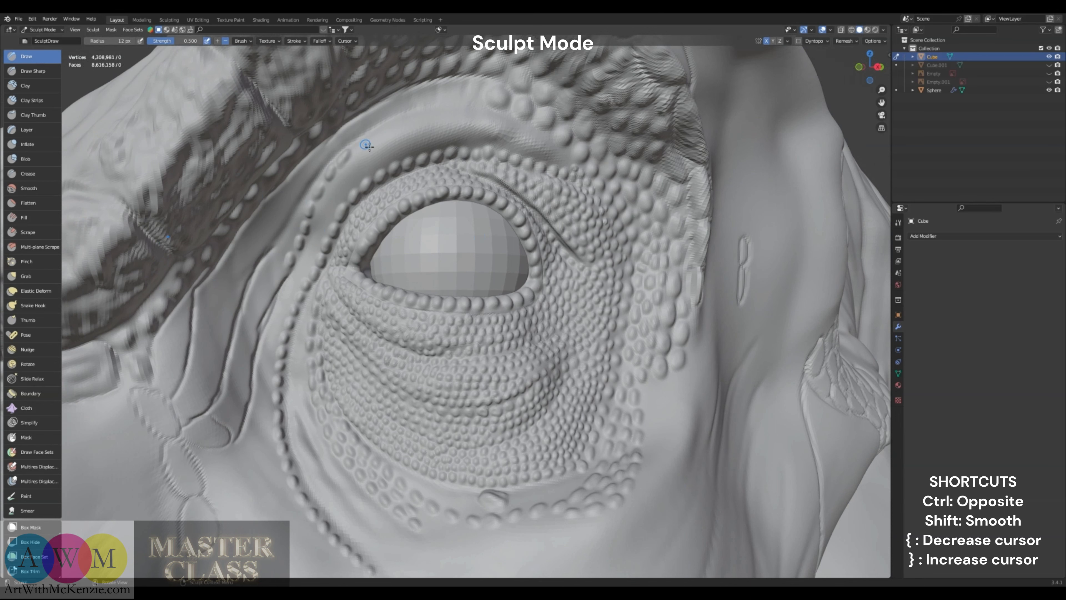
click(362, 143)
click(379, 132)
click(399, 123)
click(428, 118)
click(445, 112)
click(462, 109)
click(478, 108)
click(506, 119)
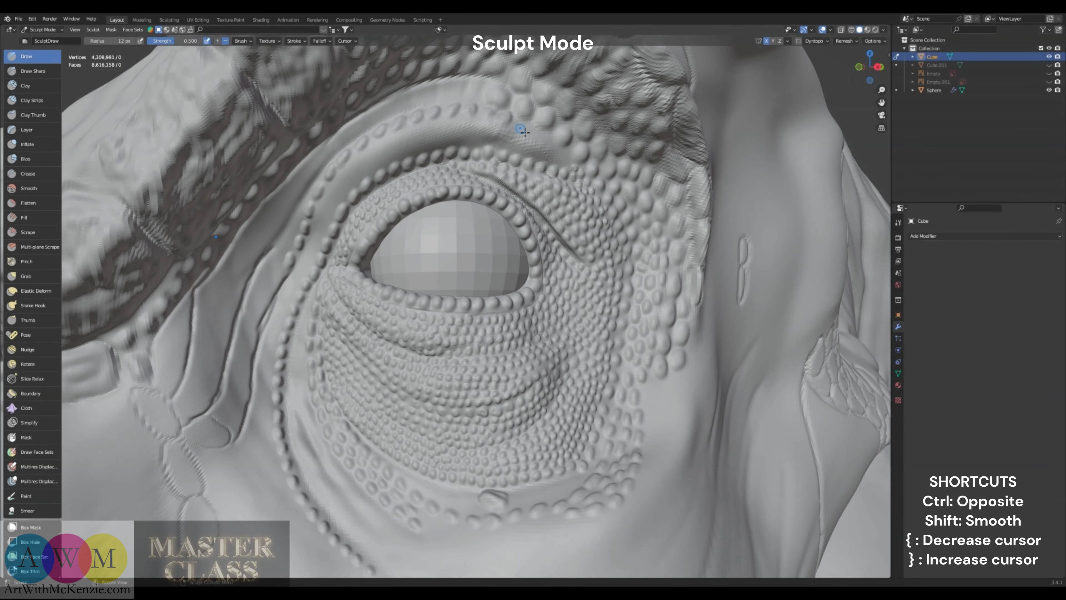
click(525, 128)
click(546, 141)
click(563, 153)
Add a row of small round scales directly above the bead row that borders the upper eyelid
click(347, 196)
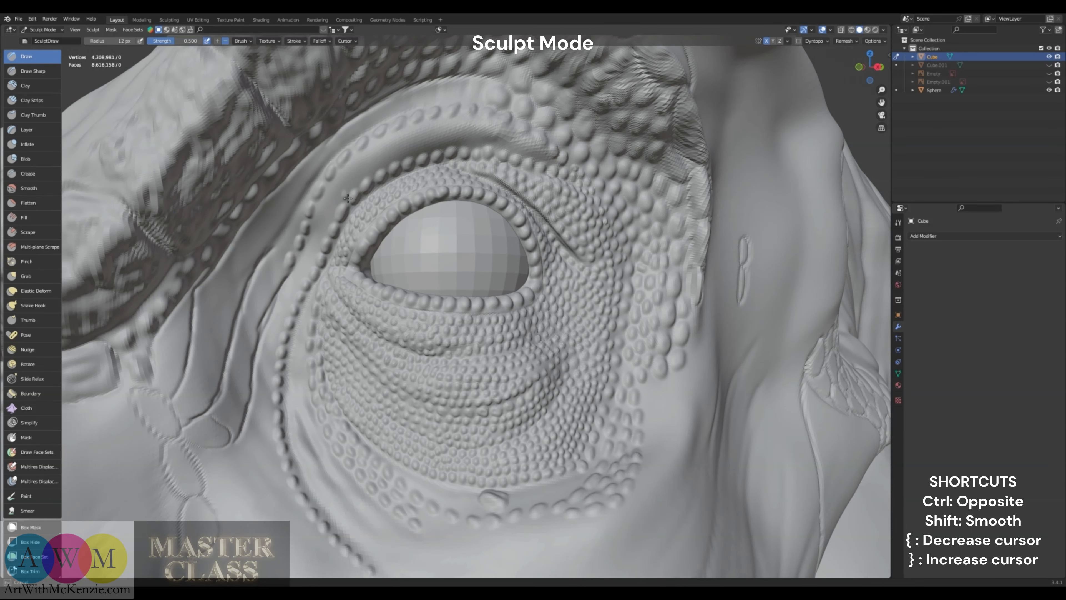
click(351, 187)
click(376, 168)
click(386, 162)
click(397, 156)
click(407, 152)
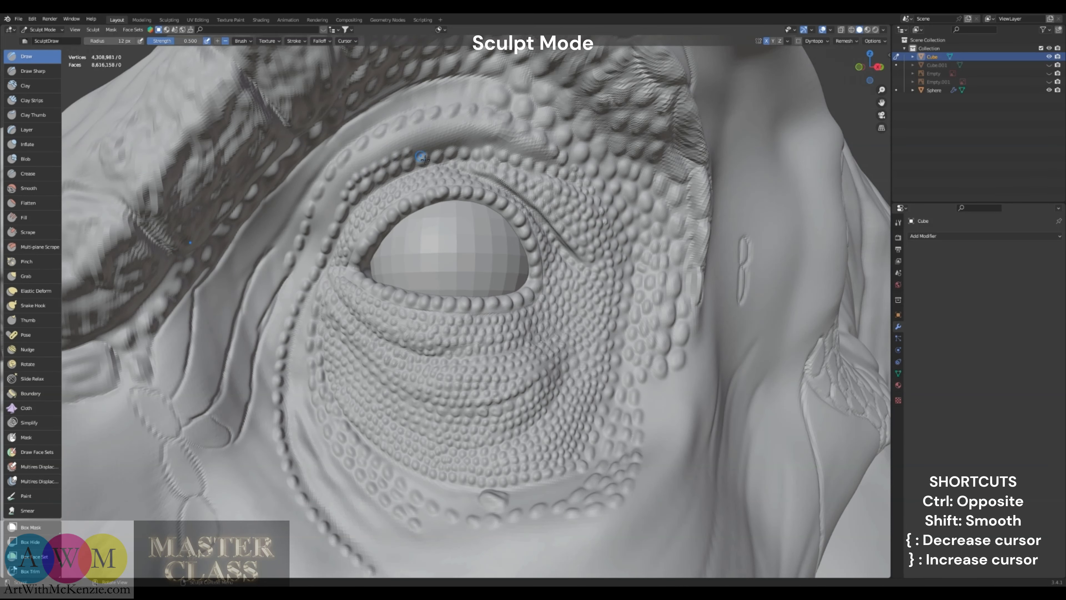
click(443, 142)
click(456, 141)
click(469, 141)
click(480, 140)
click(493, 140)
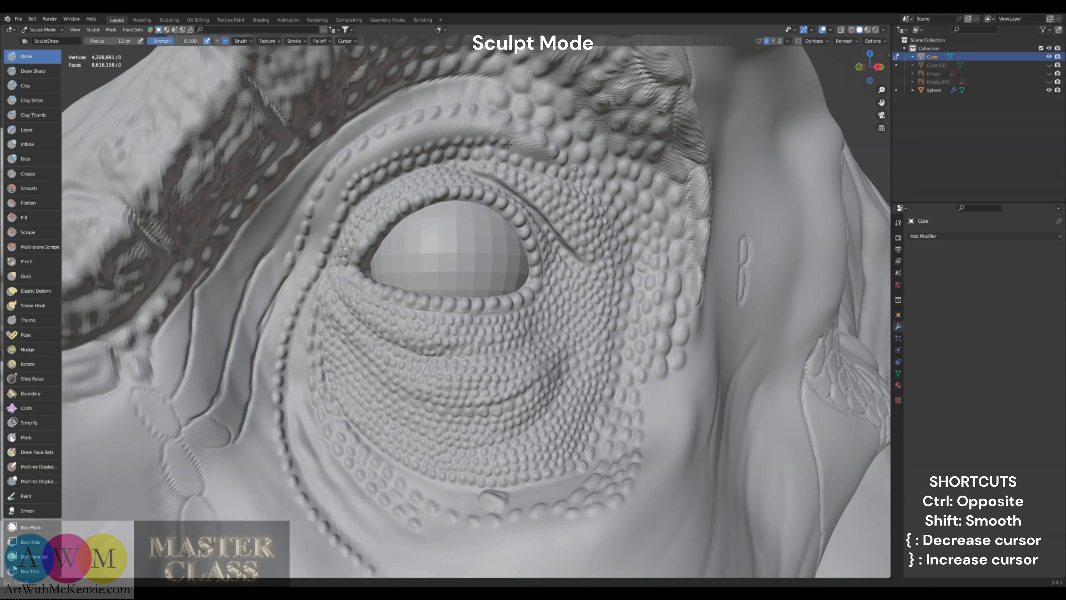
Add another row of small scales in the crease above the upper eyelid and down to the eye's front corner
click(525, 139)
click(511, 133)
click(501, 133)
click(468, 133)
click(457, 138)
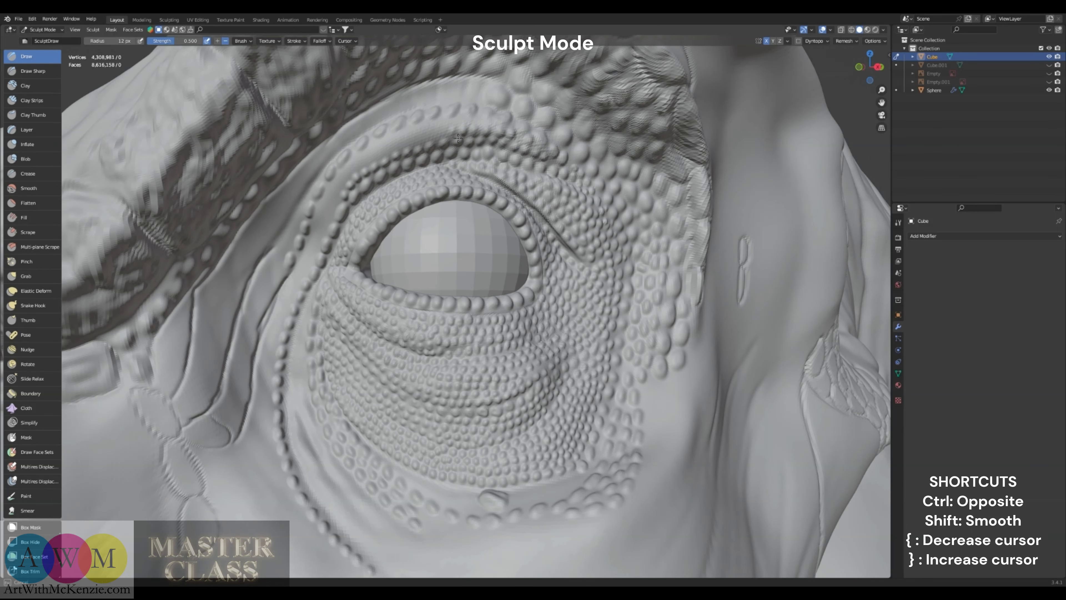
click(431, 137)
click(421, 140)
click(412, 144)
click(403, 146)
click(383, 156)
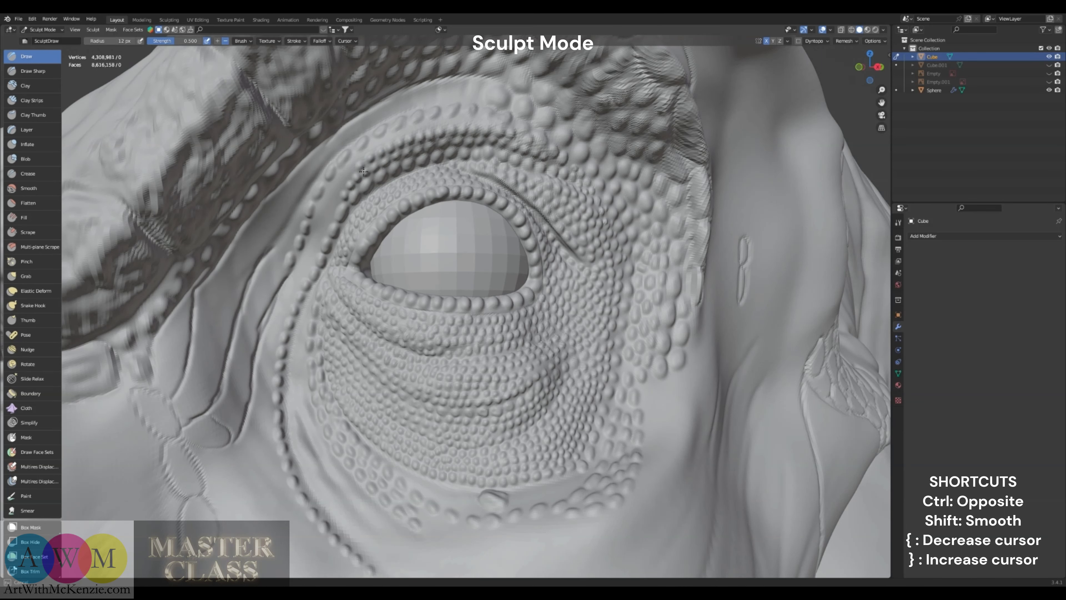
click(318, 238)
click(316, 249)
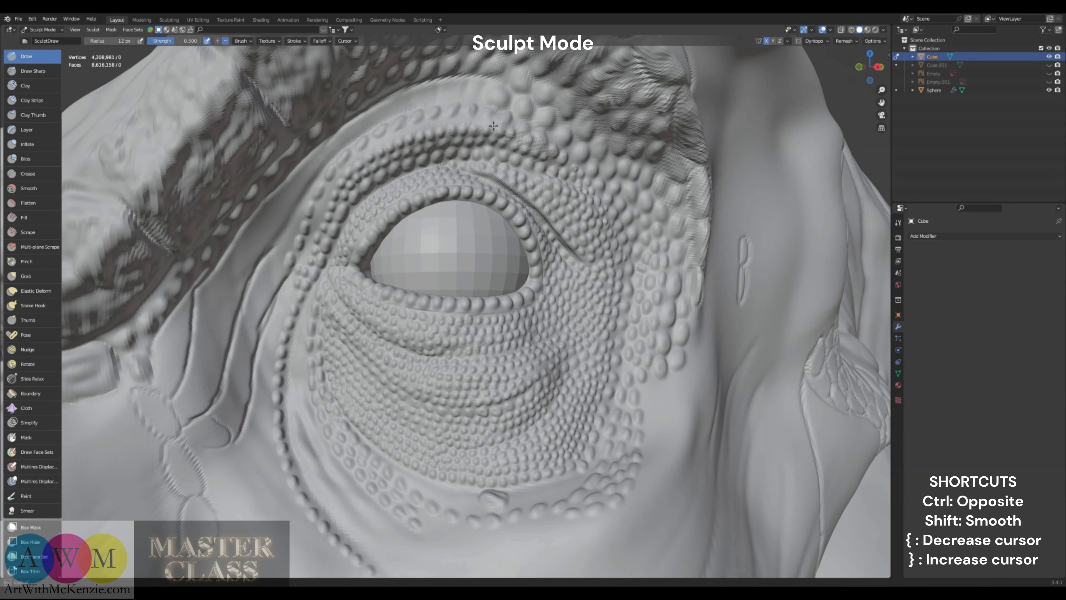
Fill the remaining smooth gap between the scale rows above the upper eyelid with small scales
mouse_move(300, 286)
middle_down()
mouse_move(480, 150)
mouse_move(447, 166)
middle_up()
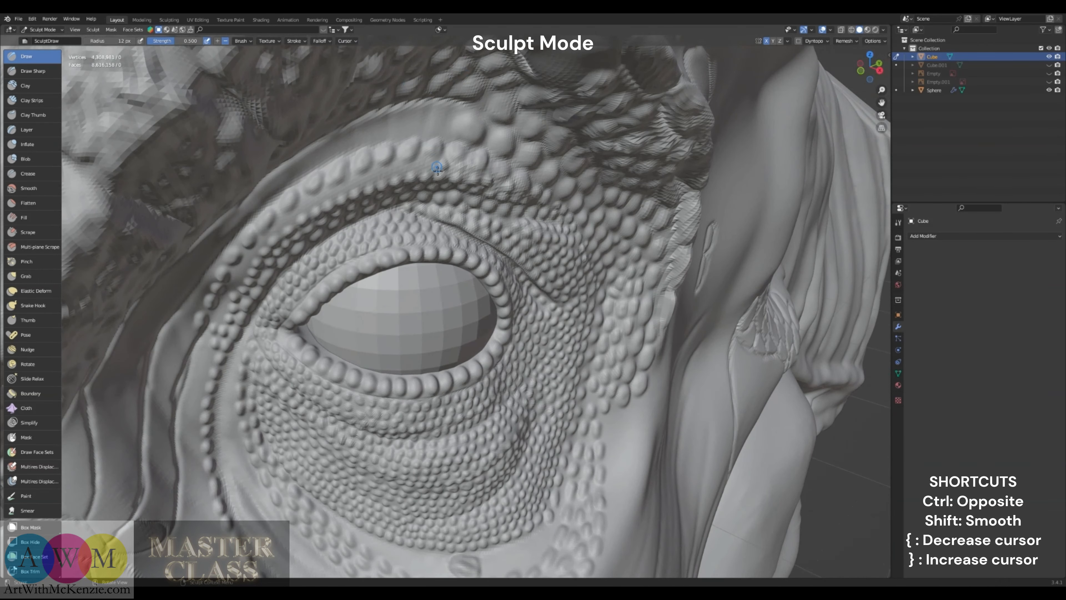
click(343, 191)
click(331, 194)
click(319, 202)
click(310, 206)
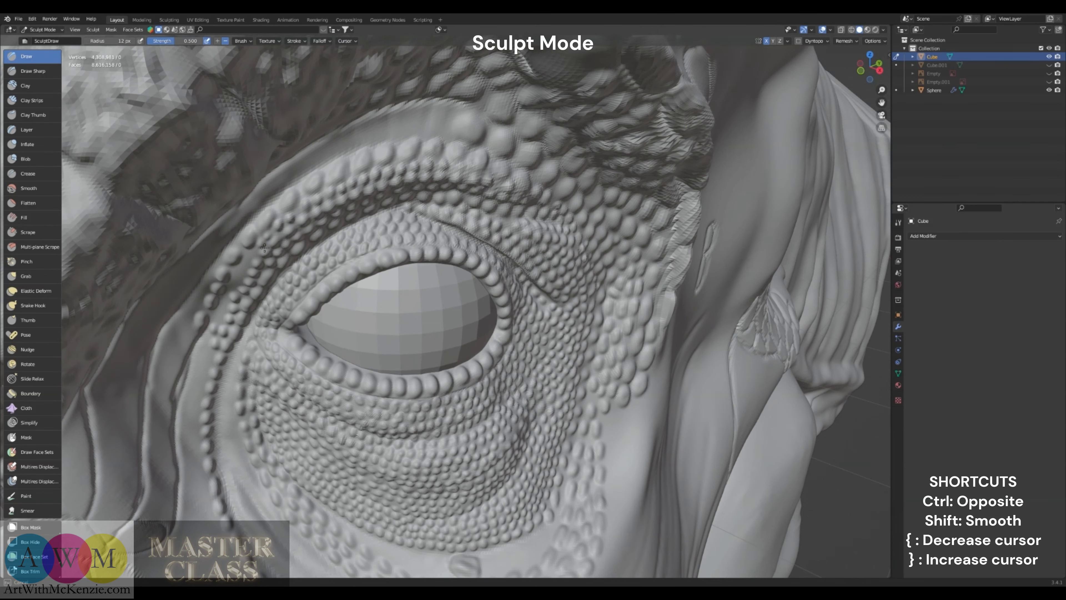
Add larger scales along the upper edge of the fold above the eyelid with the Draw brush at 17 px
middle_drag(244, 287, 494, 128)
key(bracketright)
key(bracketright)
key(bracketright)
key(bracketright)
mouse_move(523, 128)
mouse_down()
mouse_move(443, 134)
mouse_move(364, 179)
mouse_move(311, 240)
mouse_move(319, 214)
mouse_up()
middle_drag(333, 184, 308, 158)
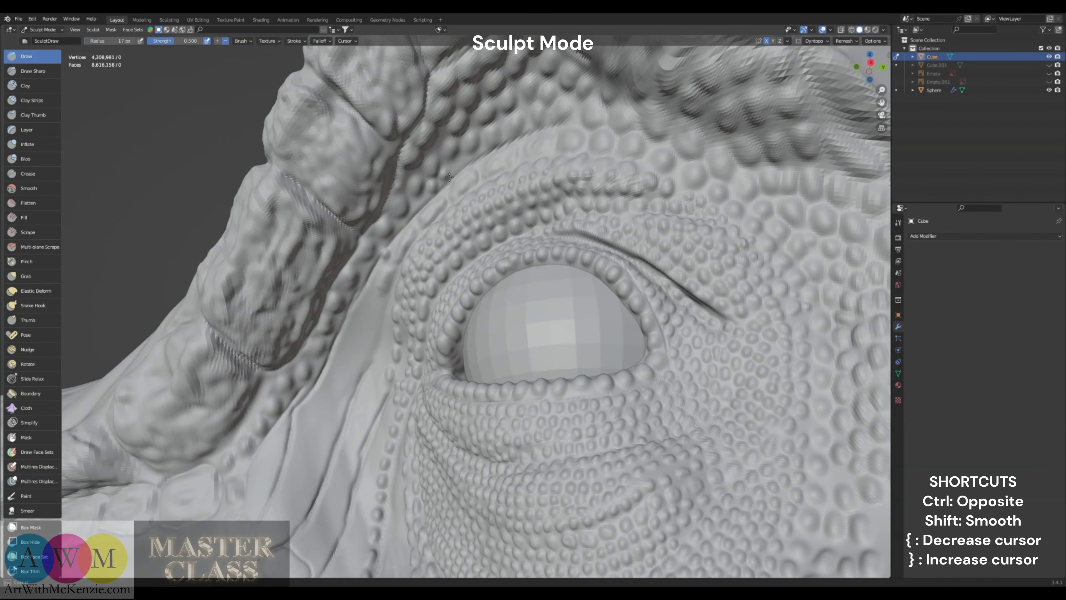
Cover the smooth folds between the brow ridge and the front of the eye with elongated scales using the 17 px Draw brush
mouse_move(444, 134)
middle_down()
mouse_move(409, 256)
mouse_move(403, 235)
middle_up()
mouse_move(380, 278)
mouse_down()
mouse_move(327, 427)
mouse_move(333, 363)
mouse_up()
drag(336, 352, 347, 332)
drag(349, 322, 360, 296)
drag(364, 287, 401, 209)
drag(413, 242, 410, 245)
drag(423, 219, 419, 232)
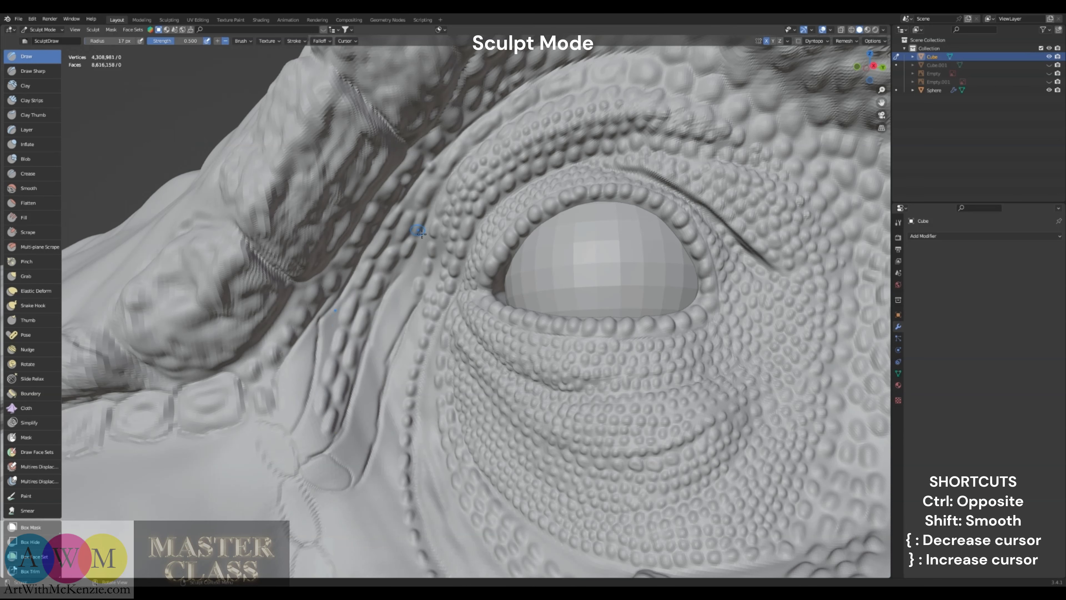
Continue the elongated scales down the folds in front of the eye to the large cheek scales
drag(415, 192, 412, 205)
drag(407, 268, 399, 283)
drag(331, 323, 327, 364)
drag(320, 395, 318, 405)
drag(315, 413, 306, 433)
drag(318, 426, 313, 445)
Fill the strip beside the eye's front corner and along the vertical bead row with scales using the Draw brush at 13 px
mouse_move(351, 407)
middle_down()
mouse_move(384, 395)
mouse_move(365, 378)
middle_up()
mouse_move(390, 216)
mouse_down()
mouse_move(388, 227)
mouse_move(397, 211)
mouse_up()
drag(407, 197, 406, 199)
key(bracketright)
key(bracketright)
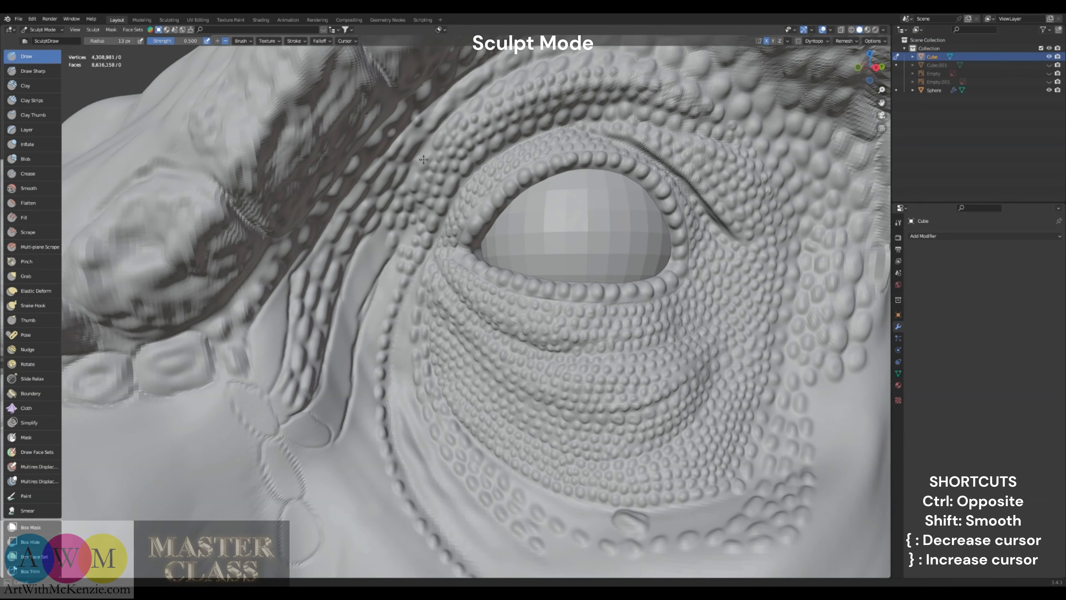
drag(419, 137, 415, 143)
drag(412, 226, 394, 282)
drag(390, 288, 387, 315)
drag(382, 323, 376, 362)
Add a second row of round scales along the fold curving beneath the lower eyelid and extend it toward the cheek
shift+middle_drag(406, 336, 370, 225)
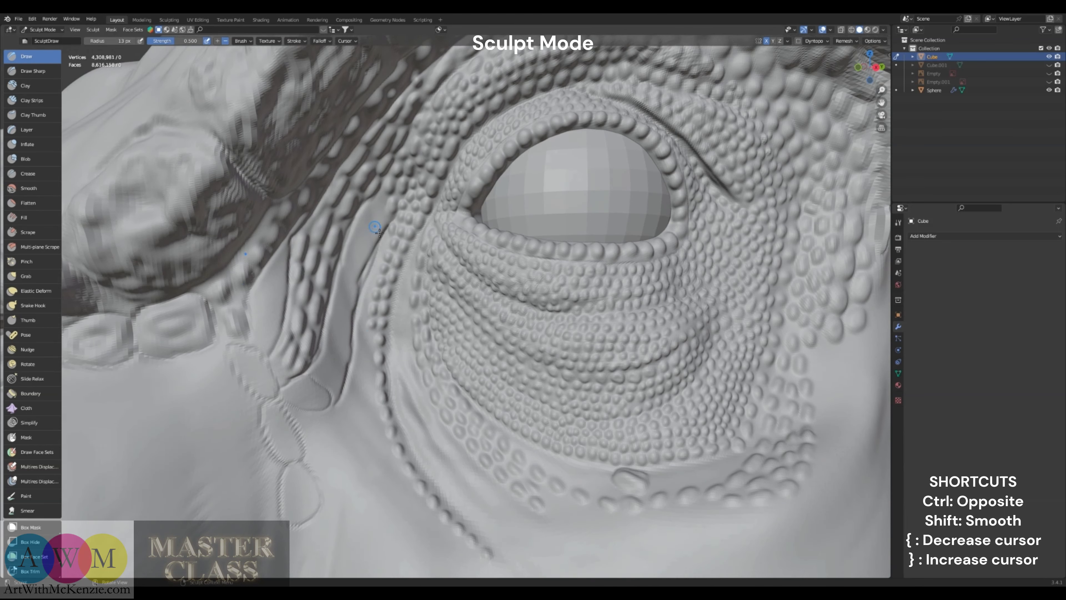
scroll(446, 375, down, 2)
middle_drag(446, 375, 269, 272)
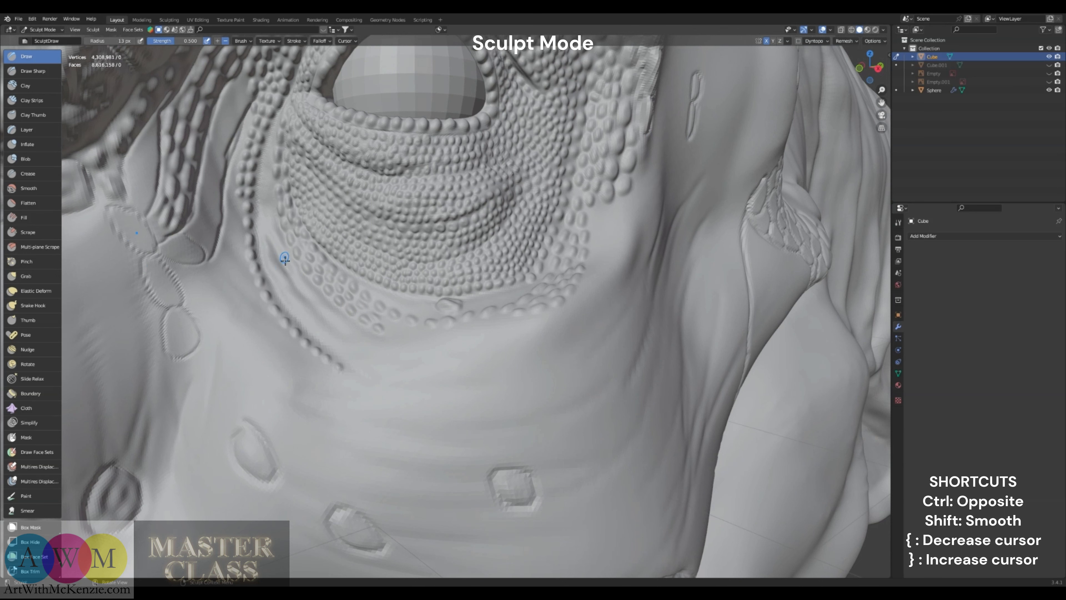
drag(266, 241, 261, 263)
mouse_move(263, 268)
mouse_down()
mouse_move(306, 334)
mouse_move(403, 370)
mouse_up()
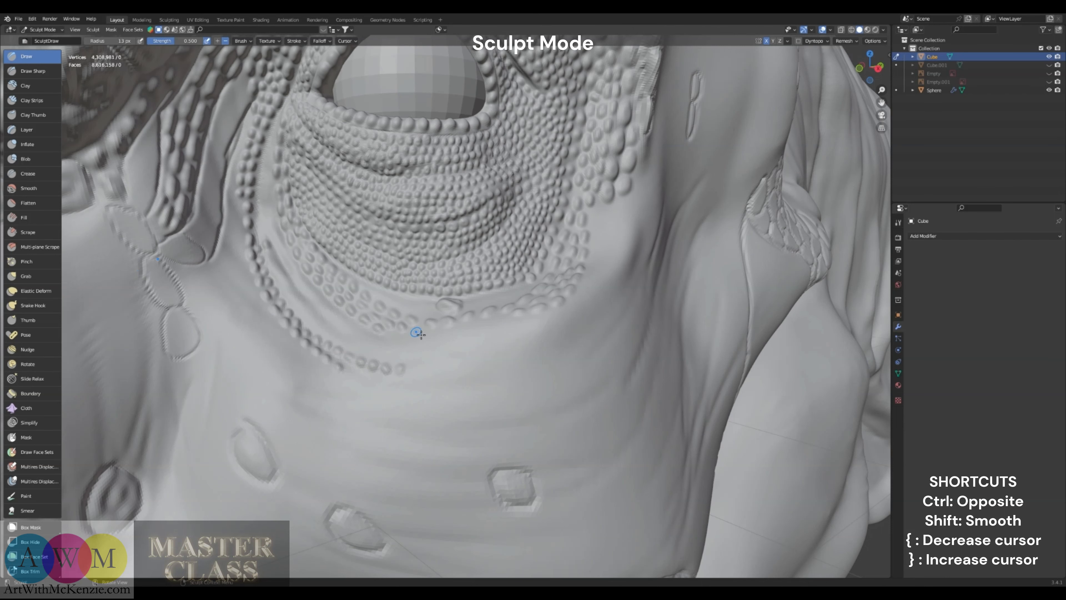
Fill the gap at the bottom front of the lower eyelid with small scales using the Draw brush at 9 px
drag(415, 327, 417, 333)
scroll(375, 291, up, 1)
key(bracketleft)
key(bracketleft)
drag(351, 279, 371, 301)
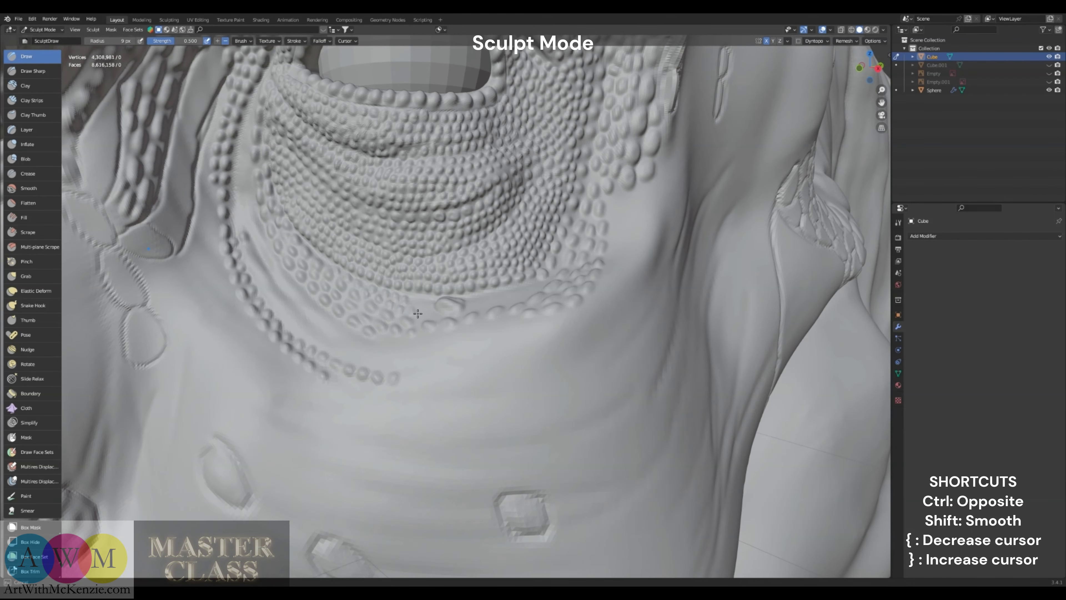
Fill the smooth band below the rear half of the lower eyelid with small scales, up to the outer scale row
middle_drag(423, 305, 409, 278)
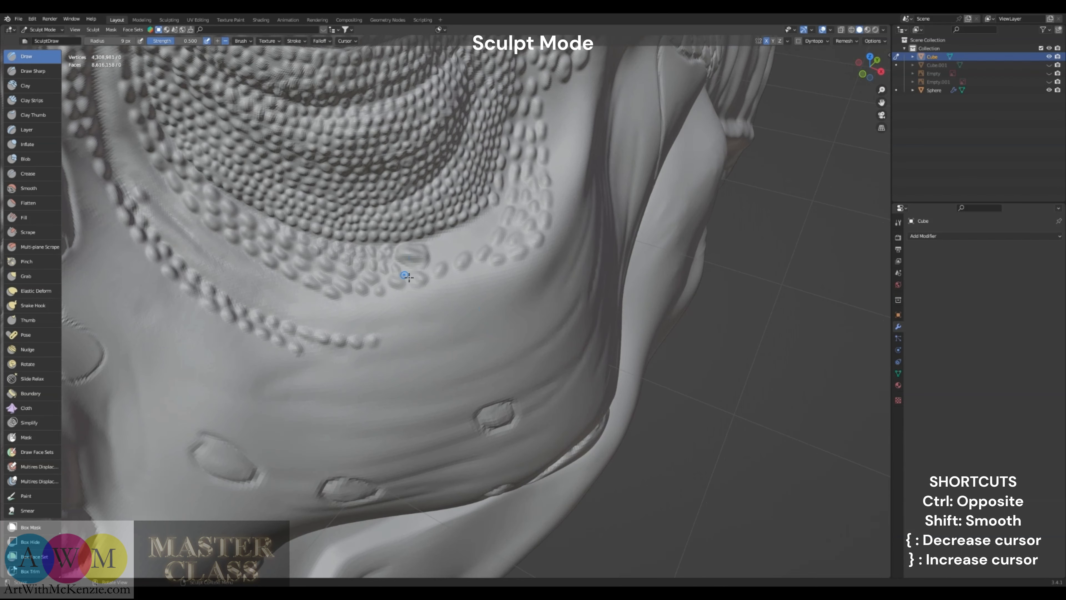
drag(436, 250, 438, 257)
drag(446, 237, 465, 235)
drag(465, 240, 472, 236)
drag(478, 237, 473, 226)
drag(484, 221, 504, 219)
scroll(503, 219, down, 6)
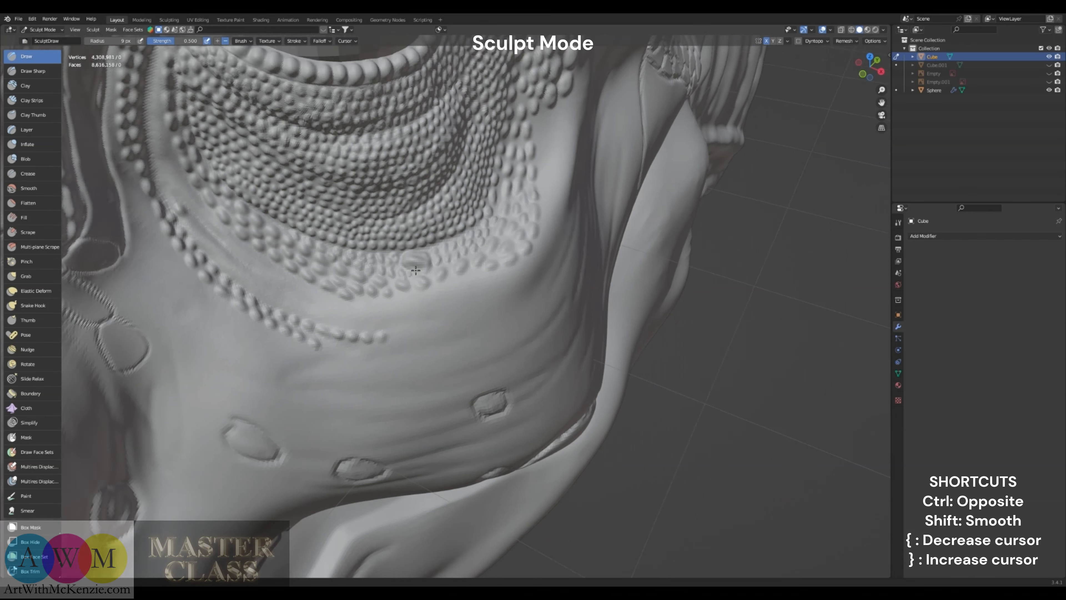
Build up the oval scale below the eye's front corner and the large scales along the snout ridge with the Draw brush at 12 px
middle_drag(406, 357, 356, 239)
shift+middle_drag(397, 269, 446, 185)
mouse_move(414, 250)
shift+middle_down()
mouse_move(366, 243)
mouse_move(423, 245)
shift+middle_up()
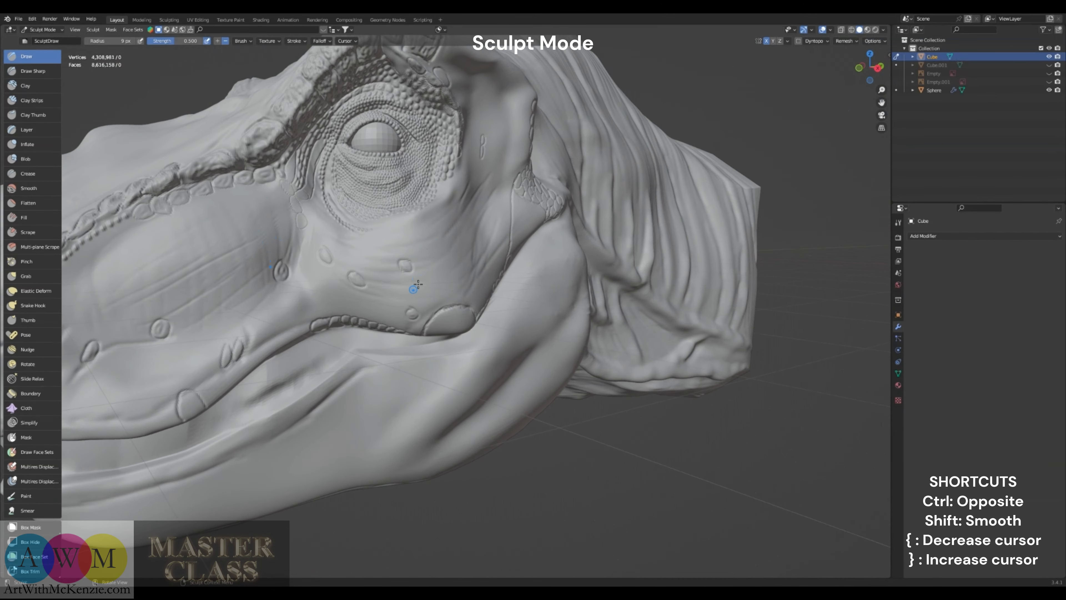
scroll(322, 247, up, 1)
key(bracketright)
shift+middle_drag(291, 231, 341, 263)
mouse_move(307, 198)
middle_down()
mouse_move(352, 210)
mouse_move(305, 194)
middle_up()
key(bracketright)
key(bracketright)
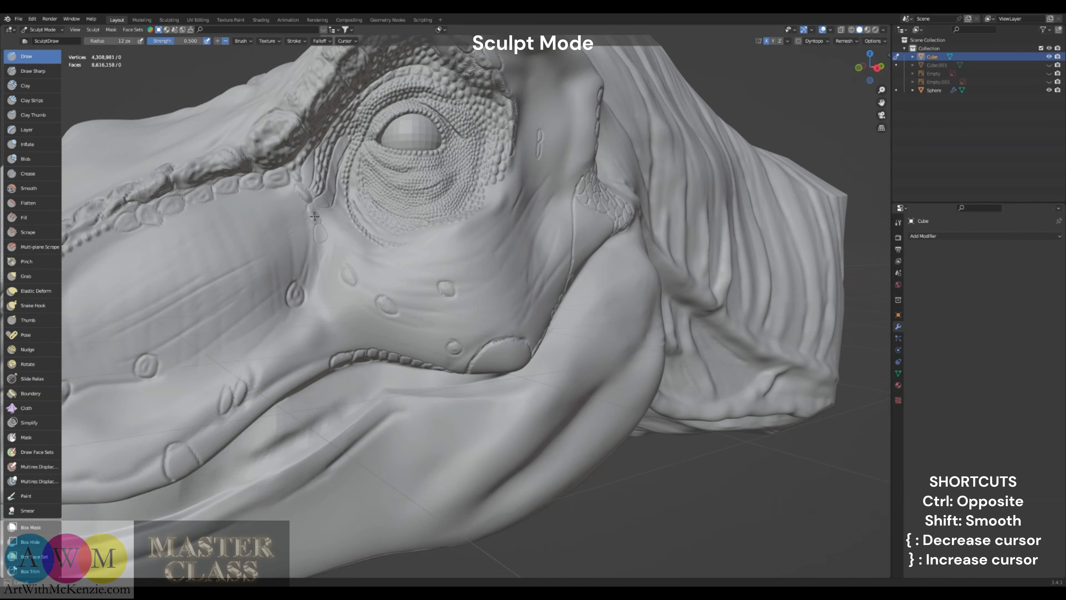
drag(324, 232, 321, 230)
mouse_move(289, 197)
shift+middle_down()
mouse_move(323, 206)
mouse_move(310, 187)
mouse_move(322, 212)
shift+middle_up()
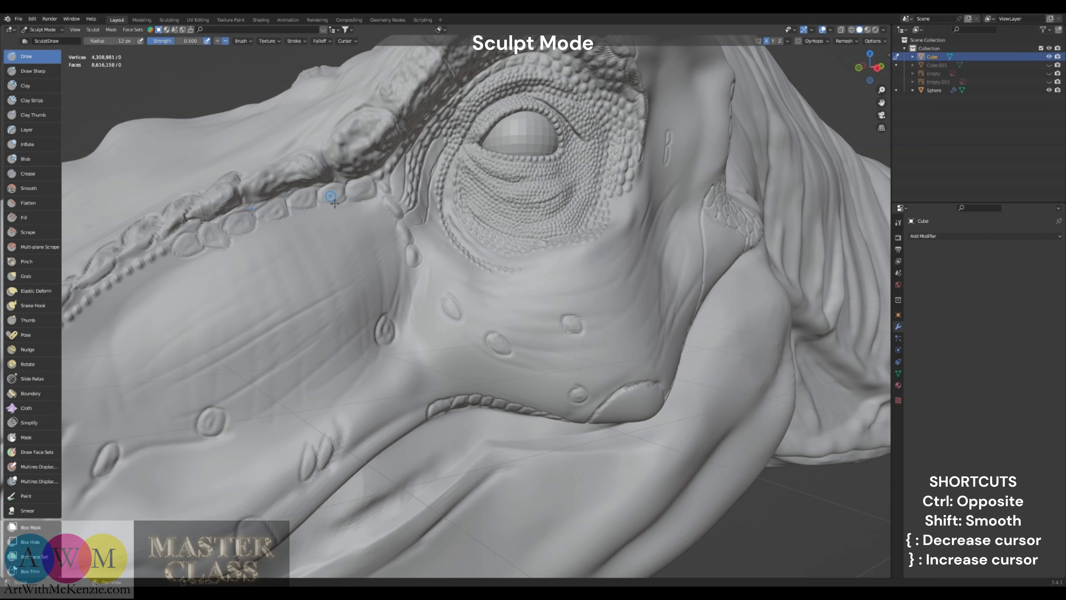
mouse_move(277, 219)
shift+mouse_down()
mouse_move(279, 229)
mouse_move(245, 219)
mouse_move(219, 243)
mouse_move(184, 246)
mouse_move(197, 248)
shift+mouse_up()
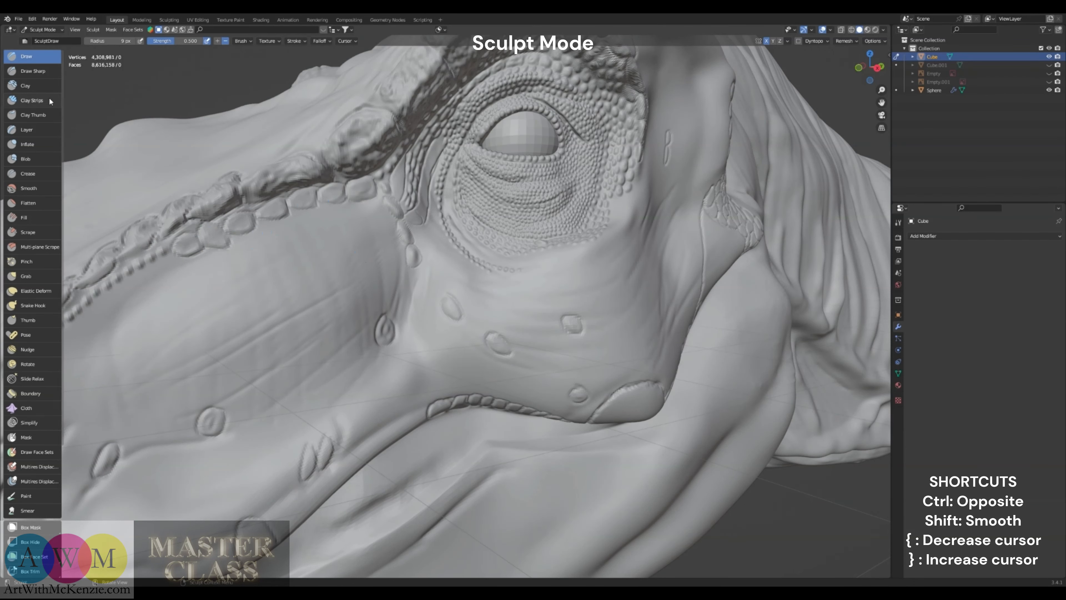
Outline a second row of small scales beneath the snout ridge row using Draw Sharp at 8 px, and raise them with Draw at 11 px
click(32, 71)
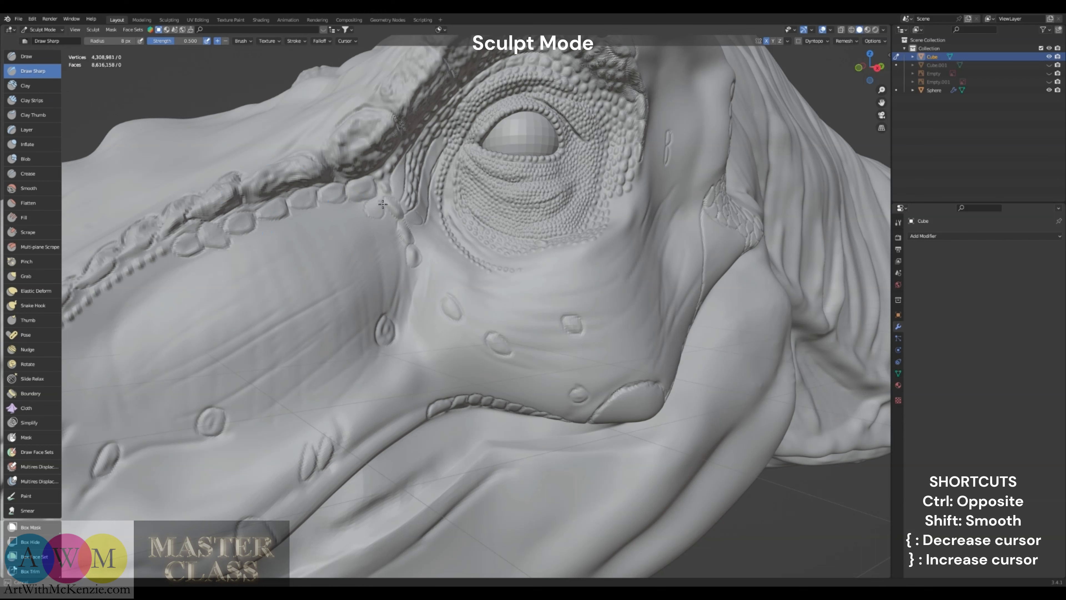
mouse_move(380, 219)
mouse_down()
mouse_move(394, 236)
mouse_move(398, 227)
mouse_move(368, 208)
mouse_move(316, 212)
mouse_move(330, 217)
mouse_up()
drag(307, 210, 308, 227)
mouse_move(335, 218)
middle_down()
mouse_move(295, 245)
mouse_move(320, 263)
middle_up()
scroll(388, 231, up, 1)
middle_drag(388, 231, 344, 256)
key(x)
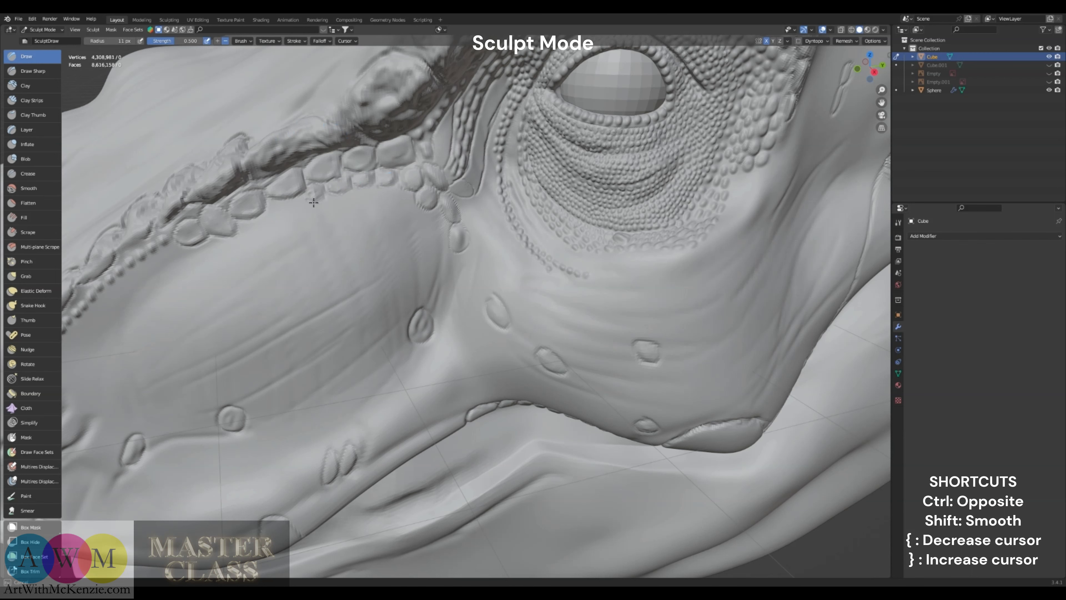
drag(321, 193, 321, 196)
Switch the view to orthographic projection and examine the head's overall shape from the front and side
scroll(386, 173, down, 5)
mouse_move(356, 311)
middle_down()
mouse_move(409, 313)
mouse_move(431, 295)
mouse_move(415, 306)
mouse_move(440, 315)
mouse_move(383, 338)
mouse_move(424, 332)
mouse_move(360, 323)
mouse_move(378, 313)
middle_up()
click(38, 276)
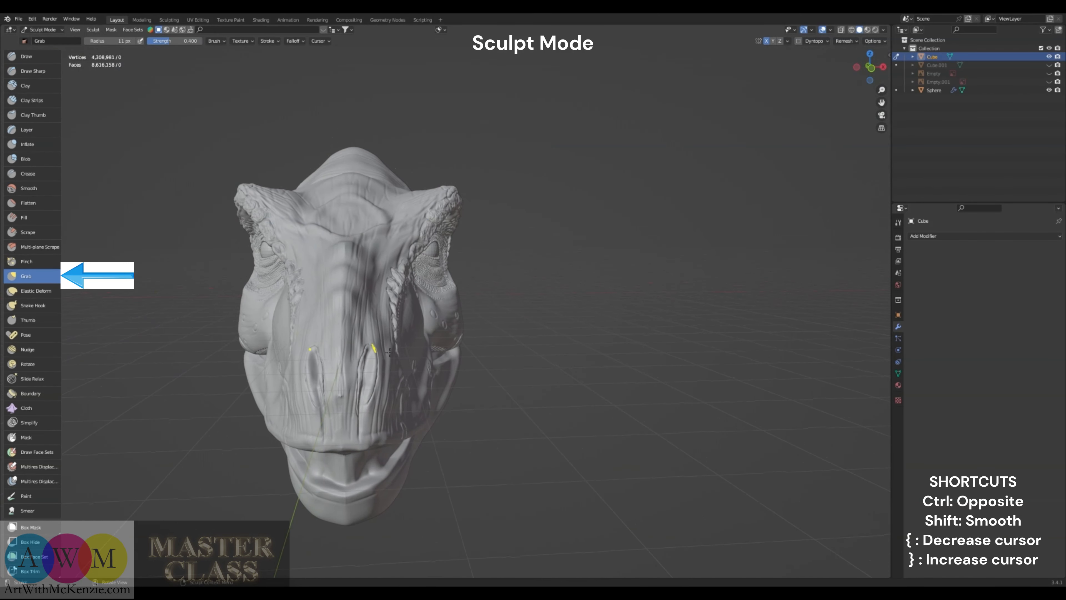
click(872, 68)
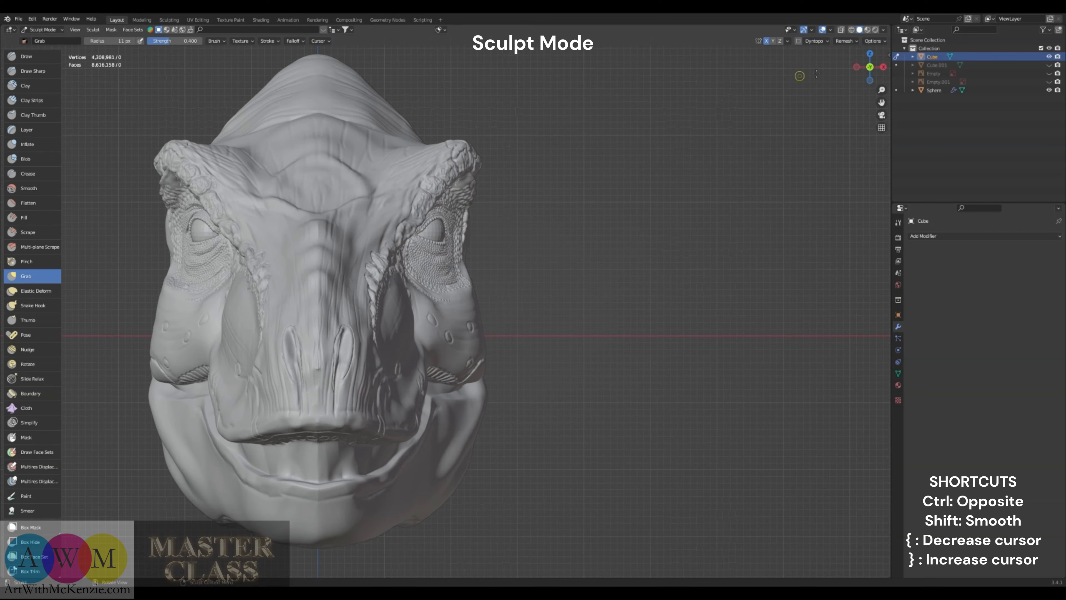
middle_drag(521, 258, 464, 274)
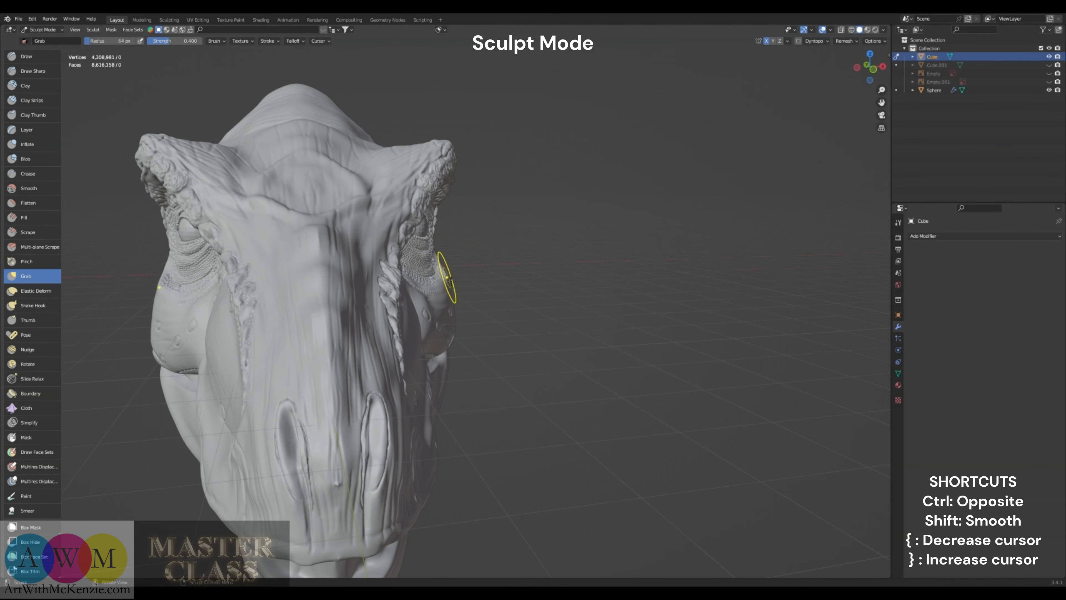
click(881, 128)
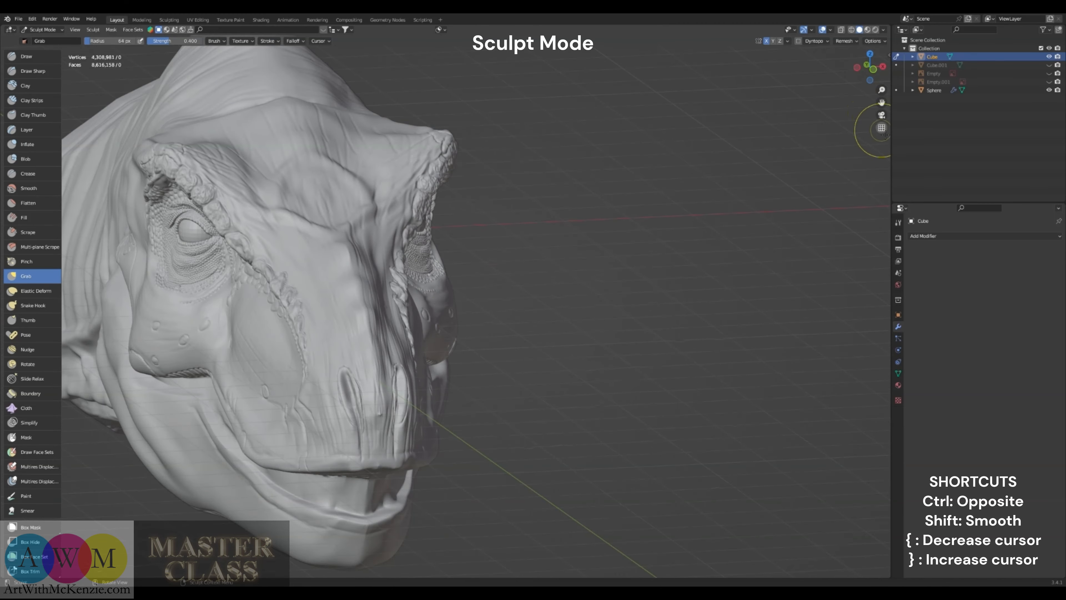
mouse_move(726, 194)
middle_down()
mouse_move(588, 273)
mouse_move(674, 285)
mouse_move(642, 257)
mouse_move(671, 191)
mouse_move(541, 306)
mouse_move(694, 205)
middle_up()
scroll(590, 273, down, 4)
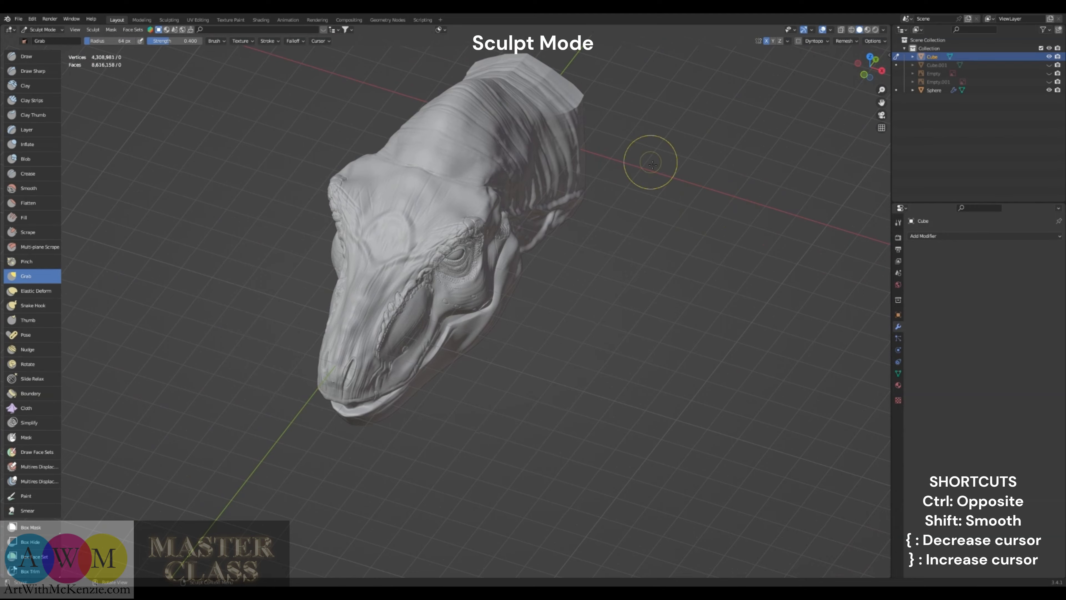
middle_drag(652, 163, 547, 216)
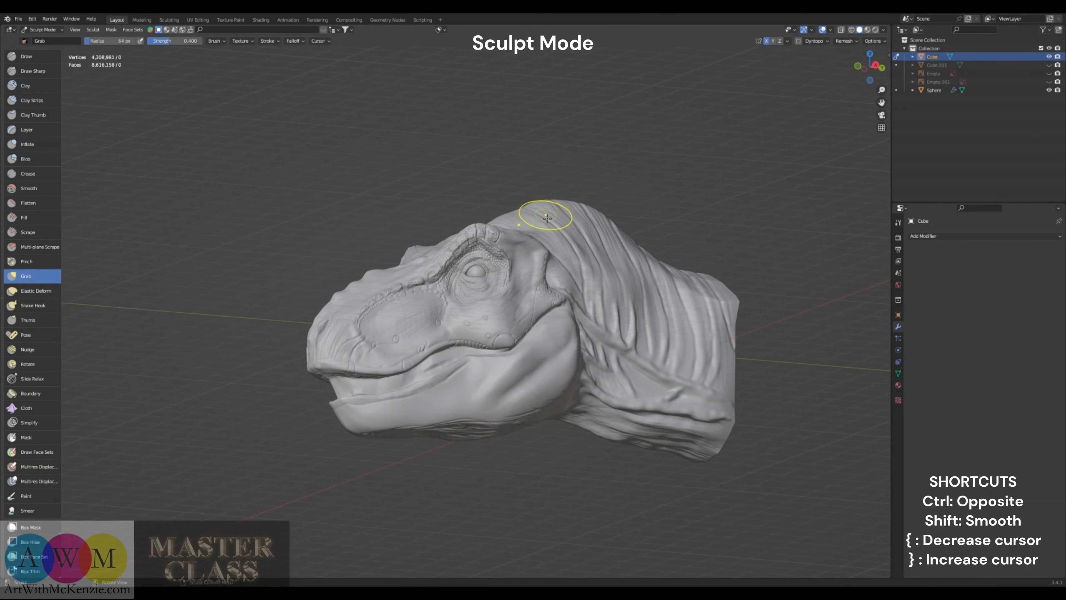
shift+middle_drag(386, 294, 393, 252)
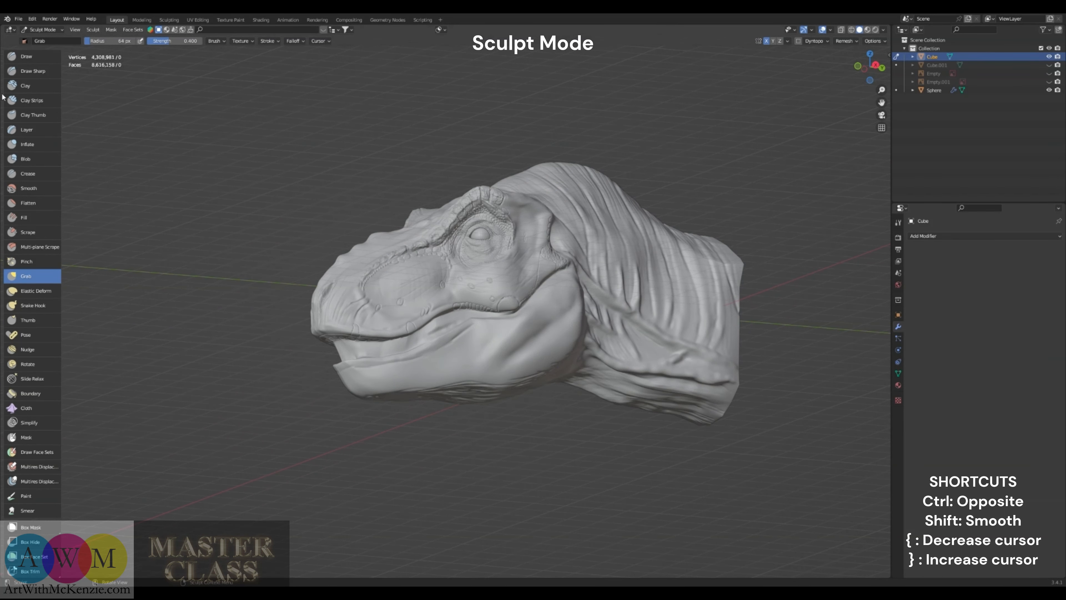
Carve a row of narrow scales along the front edge of the upper lip using Draw Sharp at 7 px
click(30, 62)
mouse_move(267, 279)
middle_down()
mouse_move(315, 287)
mouse_move(339, 256)
mouse_move(390, 295)
mouse_move(373, 279)
middle_up()
scroll(286, 288, up, 3)
scroll(391, 296, up, 3)
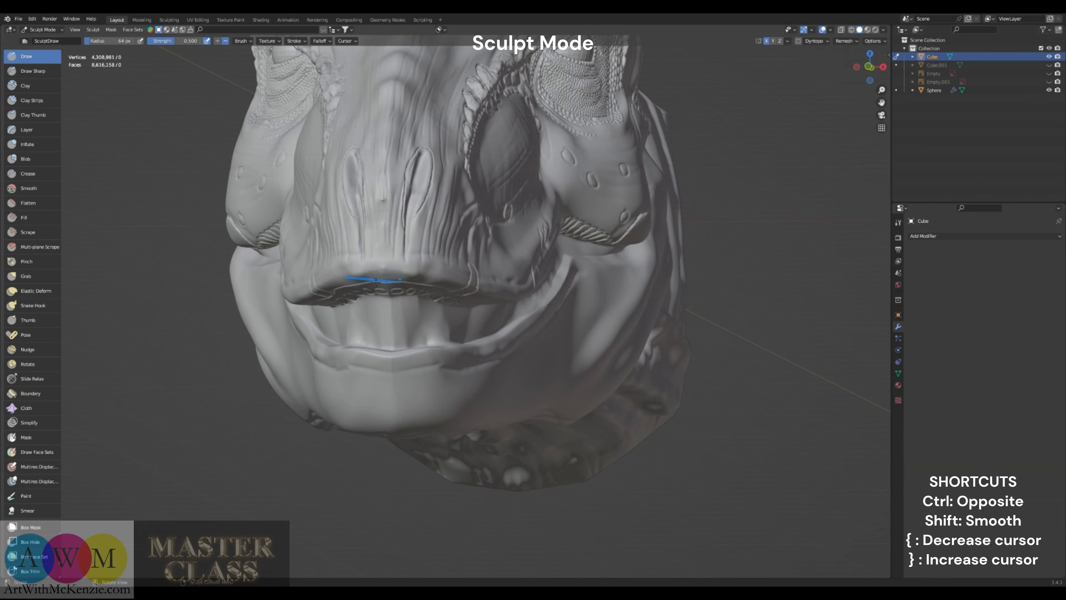
key(bracketleft)
key(bracketleft)
key(bracketleft)
key(bracketleft)
key(bracketleft)
key(bracketleft)
key(bracketleft)
key(bracketleft)
click(46, 75)
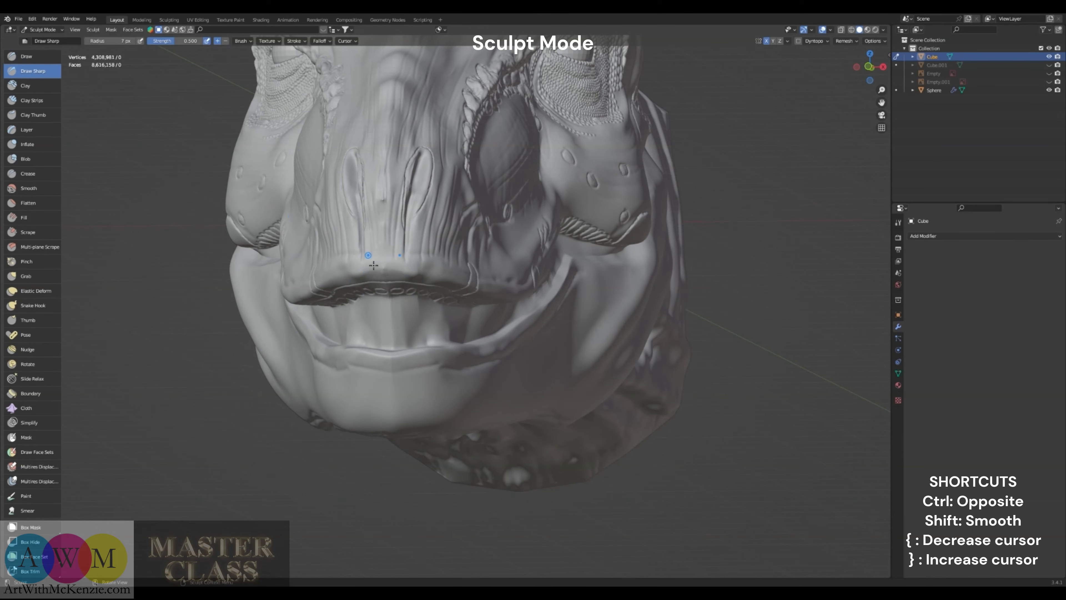
scroll(367, 255, up, 2)
mouse_move(363, 251)
mouse_down()
mouse_move(359, 238)
mouse_move(374, 251)
mouse_move(364, 233)
mouse_move(376, 244)
mouse_up()
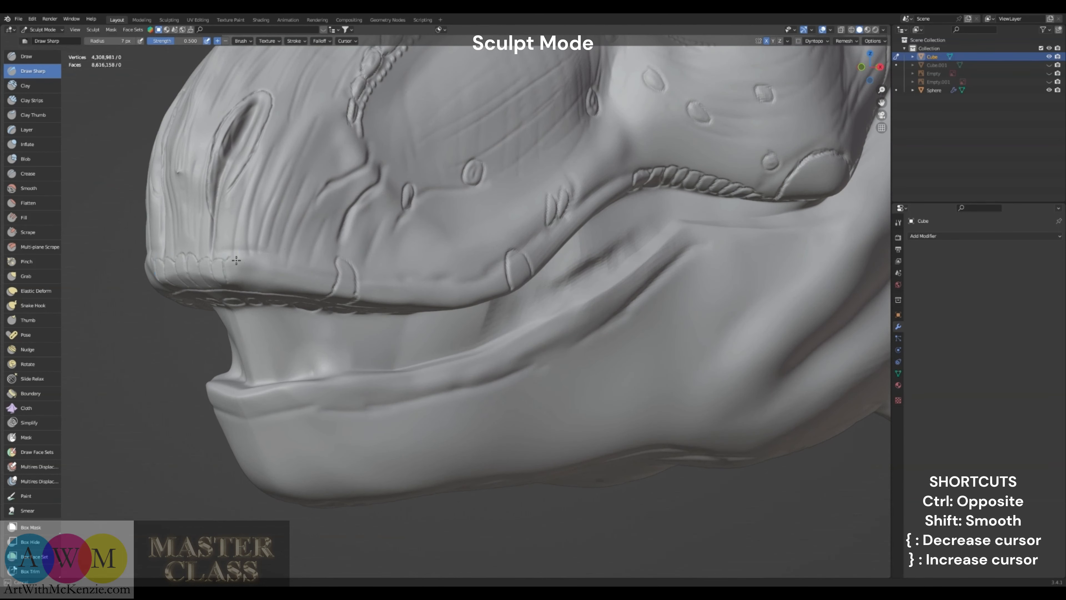
drag(241, 262, 245, 260)
Continue the row with wider scale outlines around the front side of the upper lip using Draw Sharp at 10 px
mouse_move(303, 266)
middle_down()
mouse_move(255, 260)
mouse_move(327, 268)
middle_up()
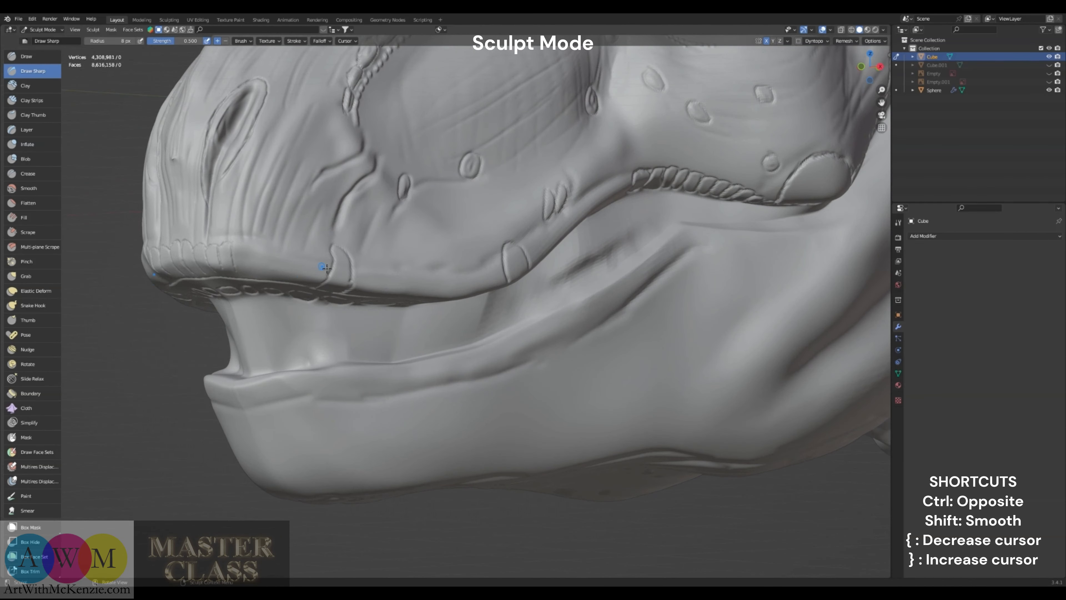
key(bracketright)
key(bracketright)
key(bracketright)
mouse_move(323, 265)
mouse_down()
mouse_move(305, 274)
mouse_move(236, 257)
mouse_up()
mouse_move(330, 265)
middle_down()
mouse_move(300, 268)
mouse_move(283, 285)
middle_up()
drag(266, 296, 272, 280)
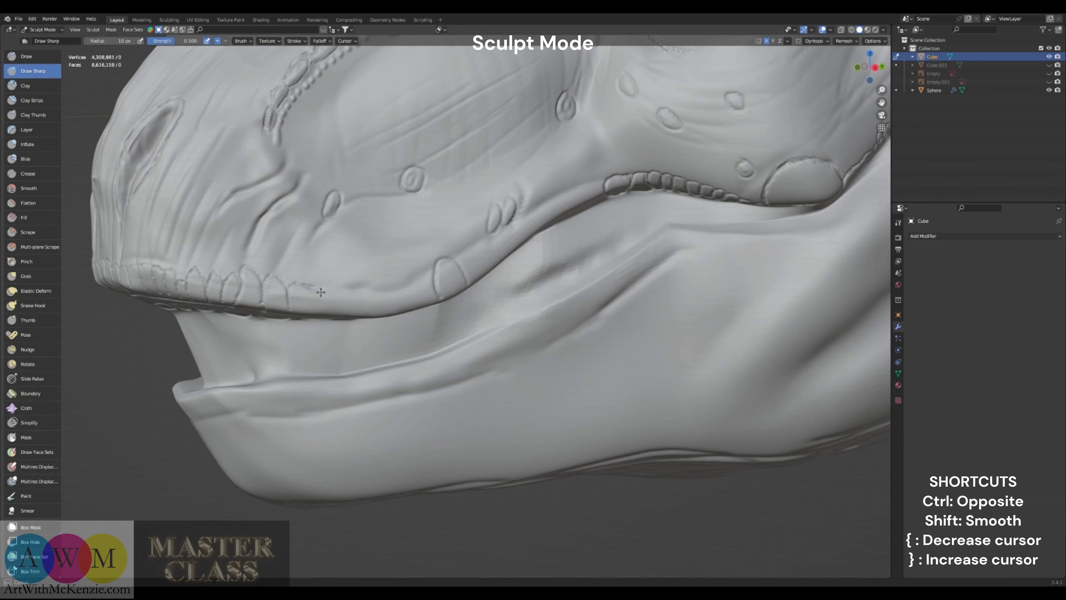
Extend the carved scale row along the upper lip, past the existing oval scale, to the narrow scales near the mouth corner
mouse_move(323, 293)
mouse_down()
mouse_move(411, 280)
mouse_move(435, 291)
mouse_up()
shift+middle_drag(396, 273, 262, 273)
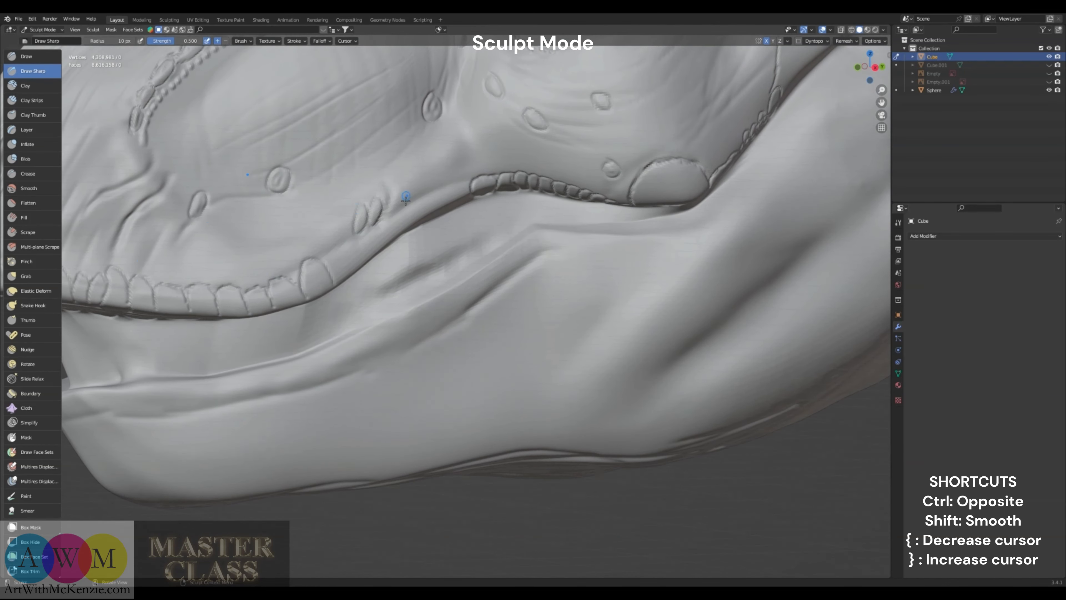
middle_drag(406, 197, 305, 242)
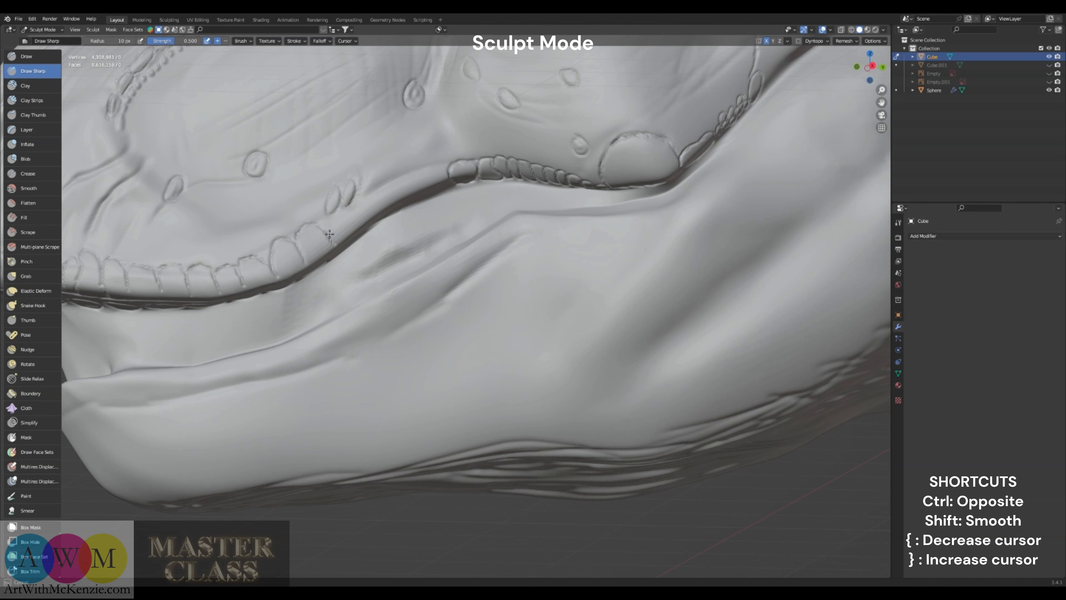
drag(355, 220, 356, 224)
mouse_move(350, 206)
mouse_down()
mouse_move(382, 209)
mouse_move(425, 167)
mouse_move(448, 171)
mouse_up()
Extend the grooves between the upper lip scales down to the lip's underside, from the mouth corner to the snout tip
middle_drag(410, 162, 365, 118)
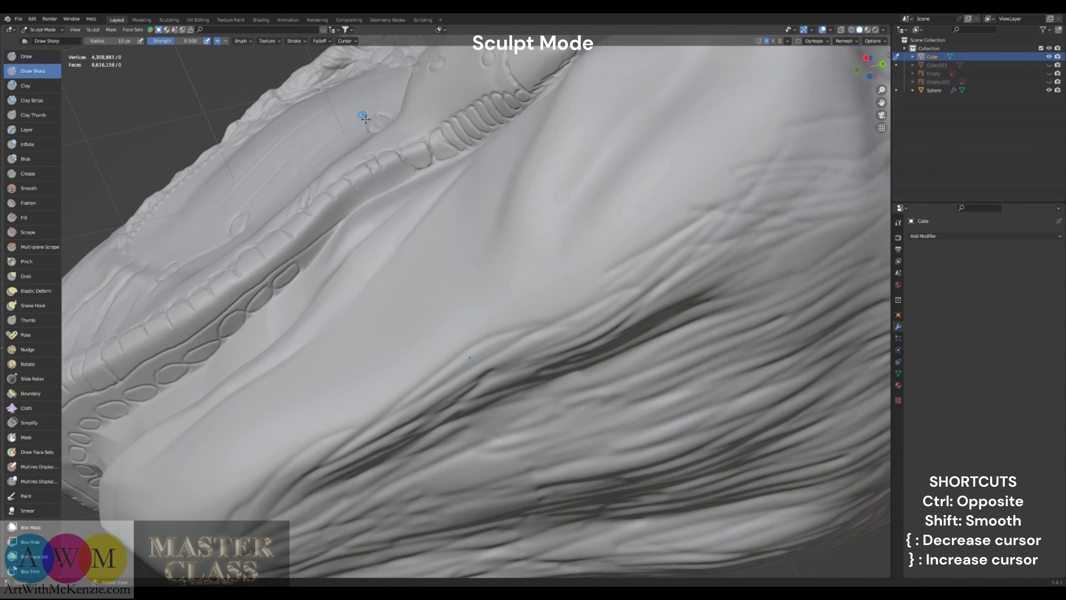
mouse_move(384, 169)
mouse_down()
mouse_move(401, 183)
mouse_move(409, 170)
mouse_up()
mouse_move(368, 208)
mouse_down()
mouse_move(409, 184)
mouse_move(368, 209)
mouse_up()
mouse_move(334, 194)
mouse_down()
mouse_move(347, 220)
mouse_move(324, 236)
mouse_up()
middle_drag(323, 236, 354, 252)
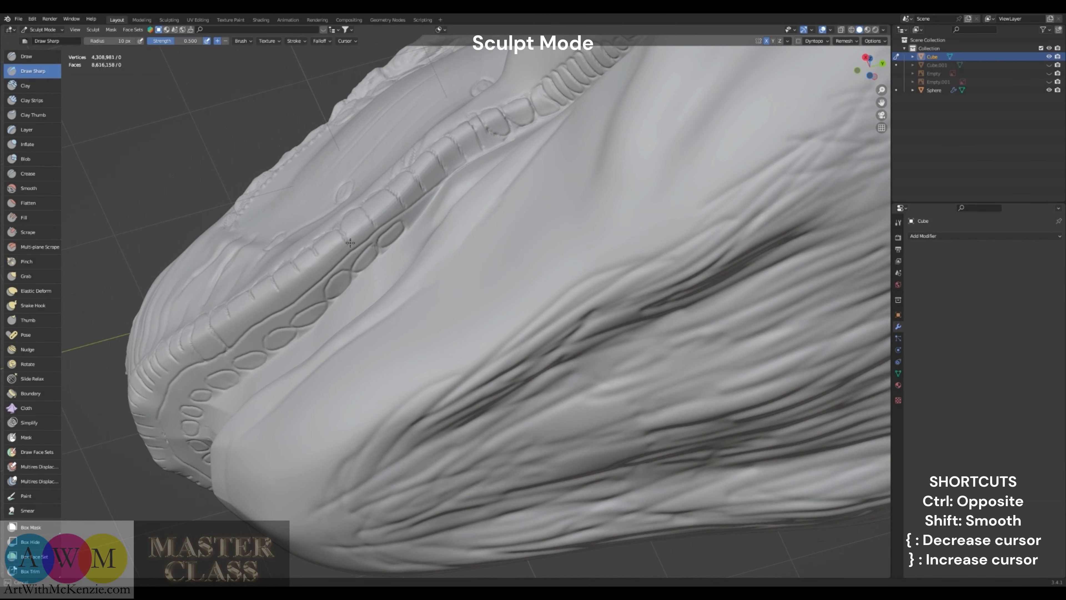
drag(301, 276, 297, 268)
mouse_move(286, 305)
mouse_down()
mouse_move(275, 287)
mouse_move(259, 308)
mouse_move(253, 297)
mouse_up()
mouse_move(205, 385)
shift+middle_down()
mouse_move(388, 257)
mouse_move(381, 274)
shift+middle_up()
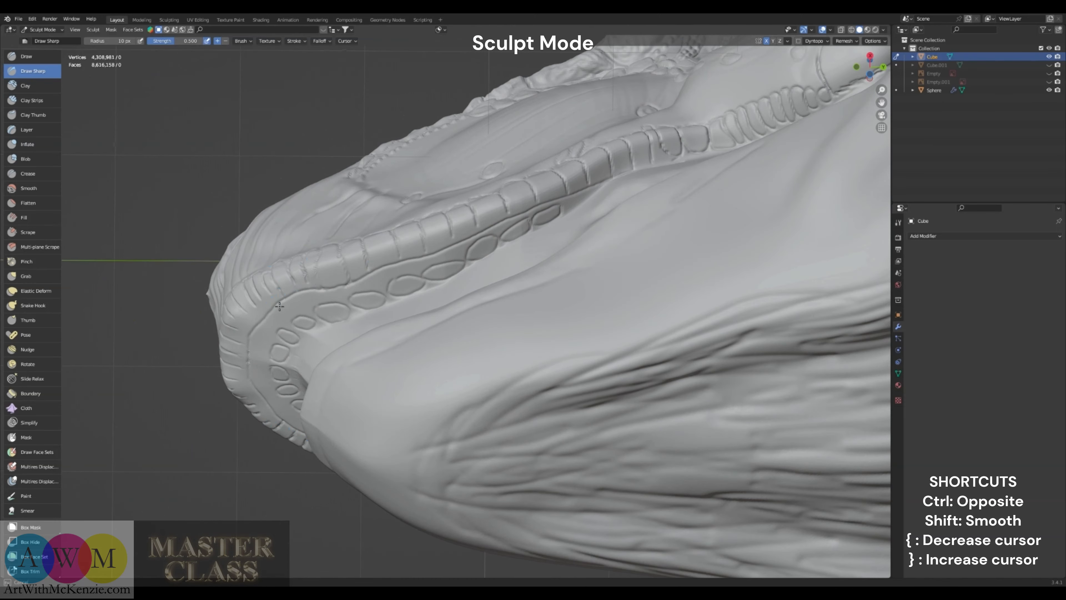
middle_drag(256, 318, 256, 169)
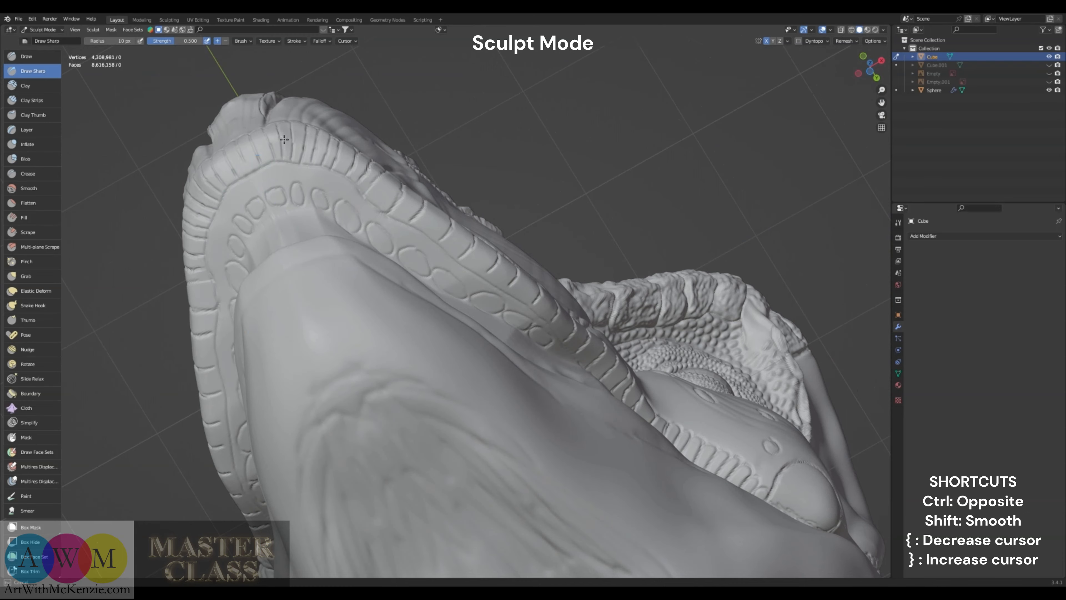
middle_drag(297, 234, 385, 304)
Puff up the scales across the front of the upper lip with the Draw brush at 24 px
scroll(416, 259, down, 6)
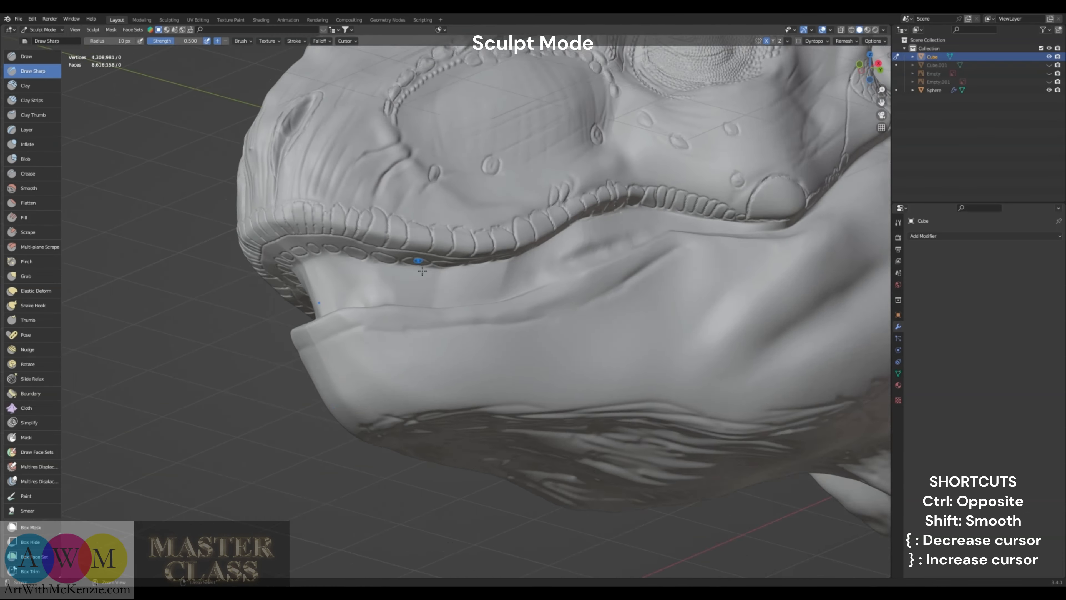
middle_drag(407, 269, 489, 313)
scroll(489, 313, up, 3)
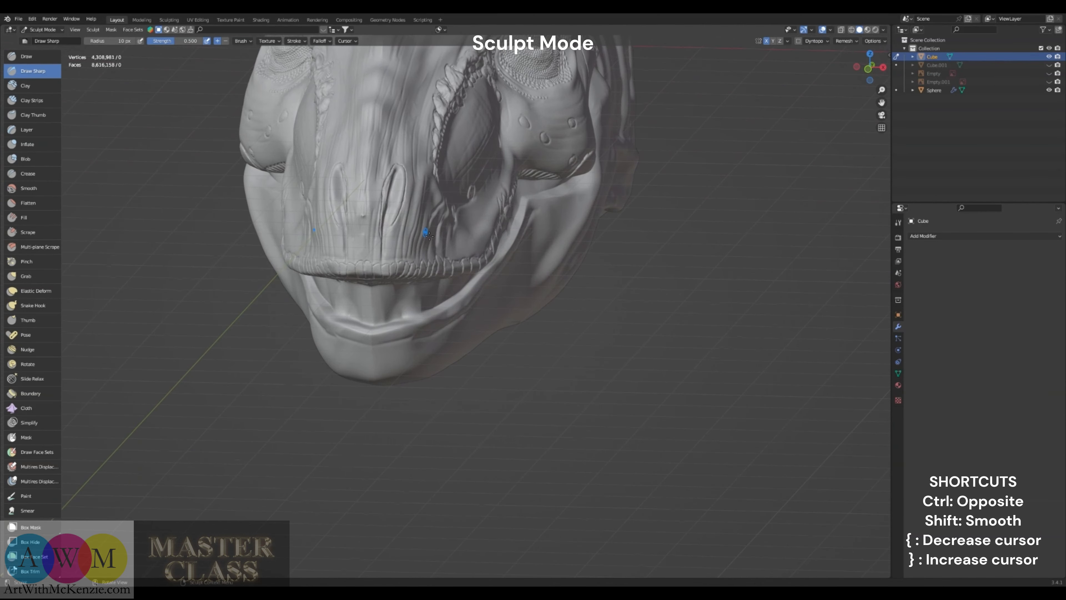
click(26, 56)
scroll(296, 319, up, 4)
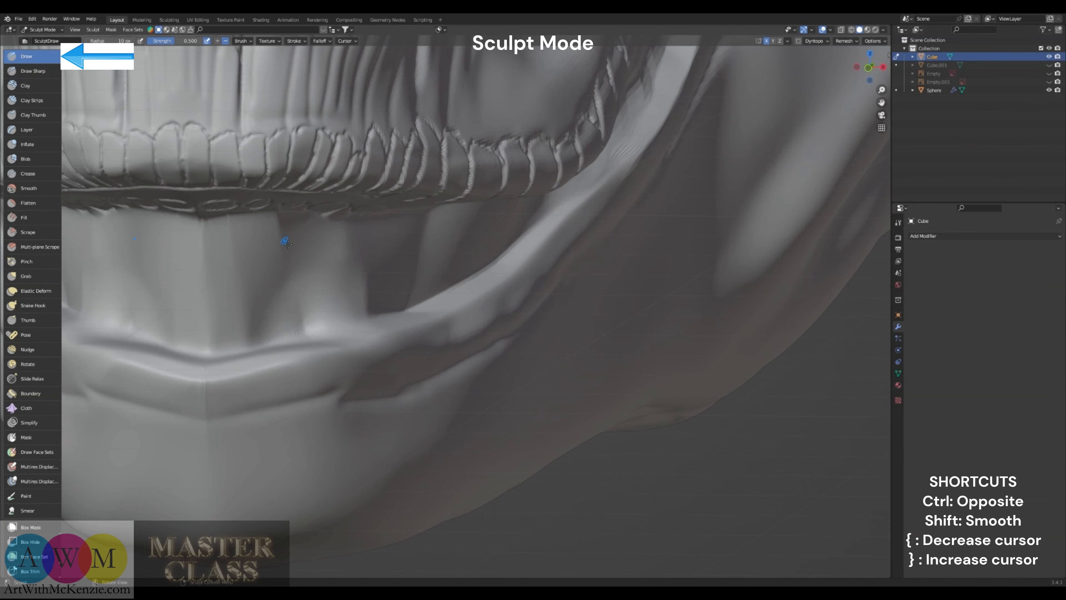
scroll(280, 224, down, 2)
scroll(281, 210, down, 2)
middle_drag(280, 224, 297, 173)
scroll(296, 173, up, 3)
key(bracketright)
key(bracketright)
key(bracketright)
key(bracketright)
key(bracketright)
key(bracketright)
key(bracketright)
key(bracketright)
key(bracketright)
drag(224, 128, 209, 133)
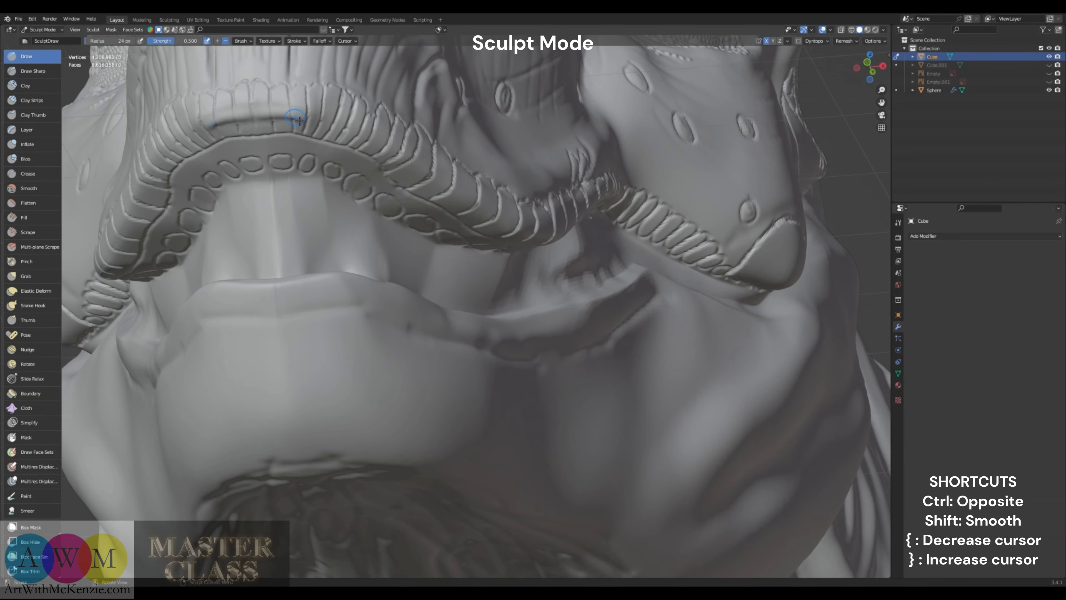
middle_drag(296, 146, 235, 150)
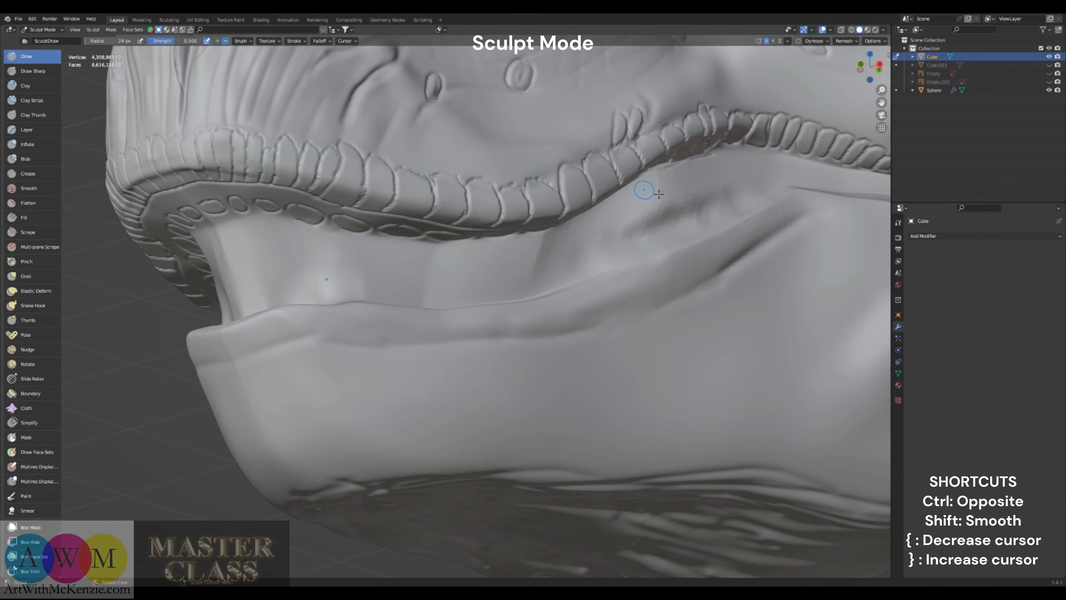
Puff up the scales along the side of the upper lip back to the large round scale, reducing the Draw brush to 16 px
middle_drag(660, 193, 571, 166)
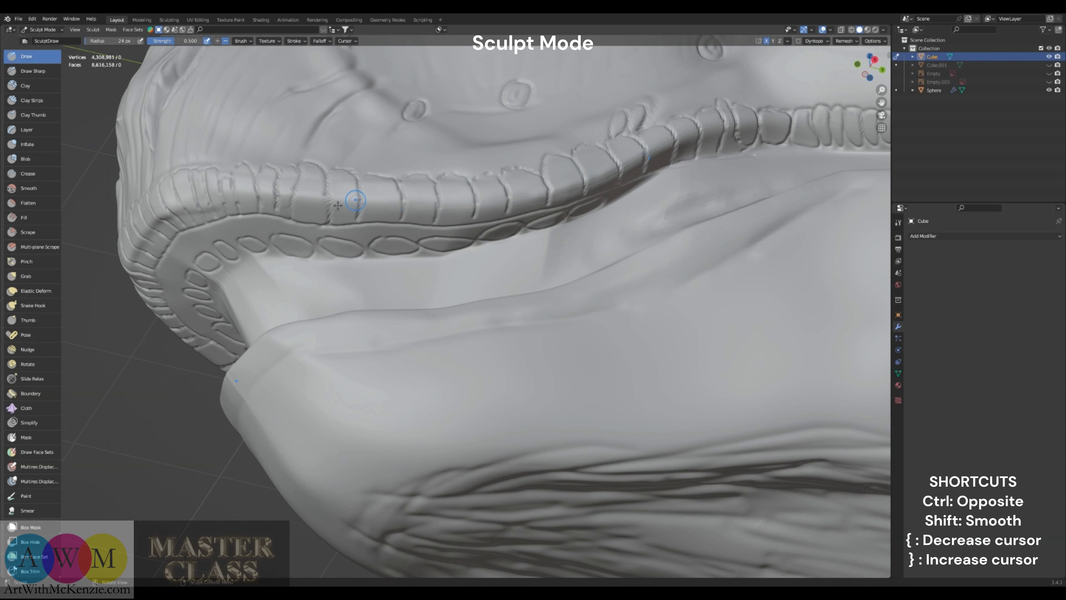
mouse_move(171, 219)
mouse_down()
mouse_move(233, 198)
mouse_move(530, 201)
mouse_move(513, 200)
mouse_up()
middle_drag(598, 191, 613, 256)
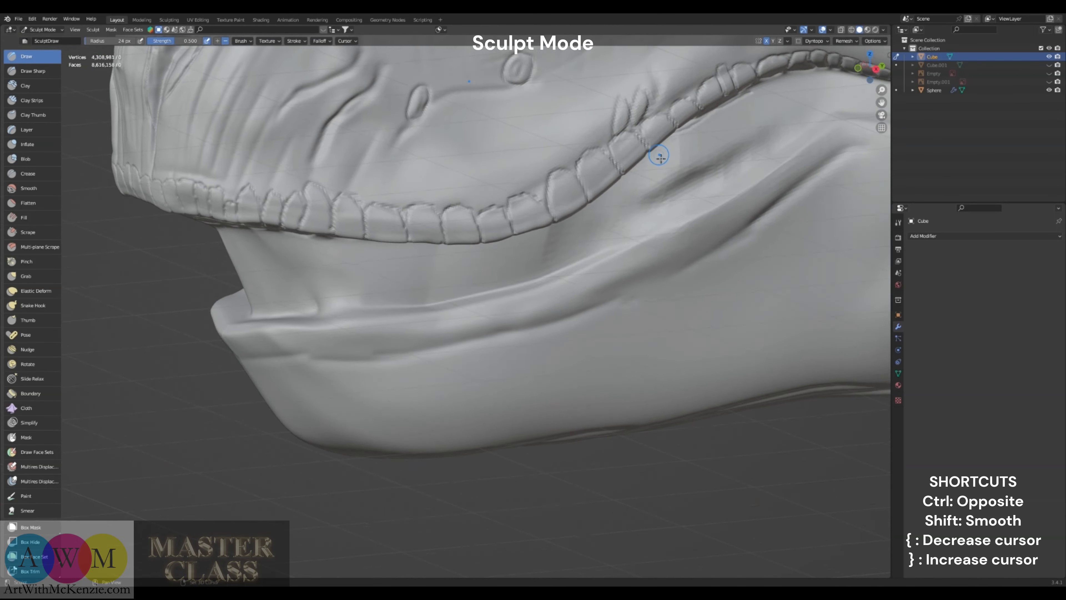
middle_drag(660, 155, 662, 95)
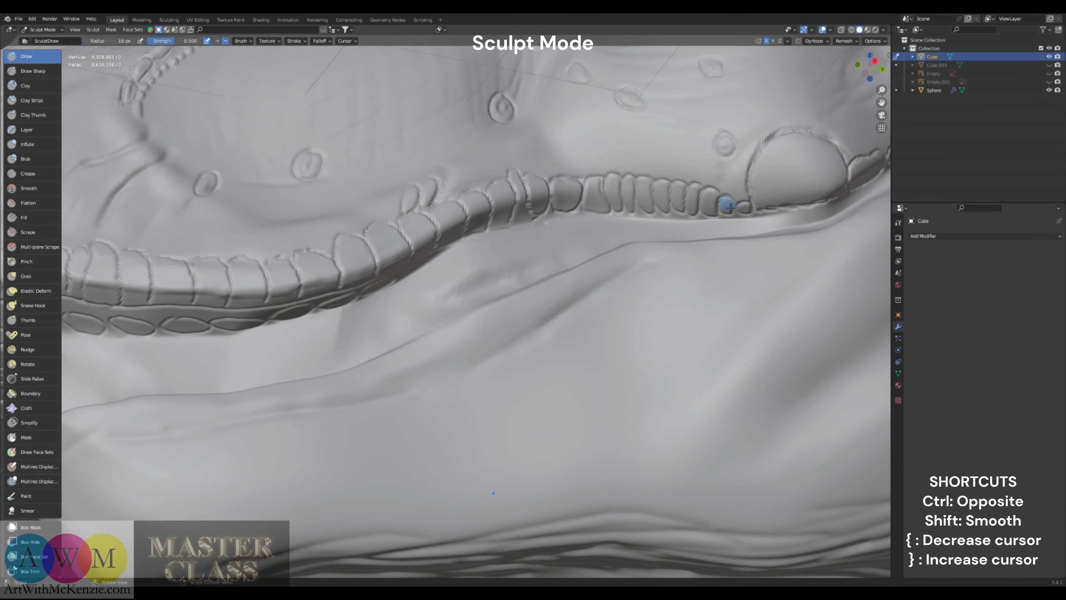
key(bracketleft)
mouse_move(745, 205)
shift+middle_down()
mouse_move(596, 249)
mouse_move(602, 241)
shift+middle_up()
Texture the large round scale at the mouth corner with fine vertical ridges using the Draw brush at 9 px and 7 px
key(bracketleft)
mouse_move(641, 168)
mouse_down()
mouse_move(650, 191)
mouse_move(670, 192)
mouse_up()
middle_drag(667, 199, 676, 182)
key(bracketleft)
key(bracketleft)
key(bracketleft)
key(bracketleft)
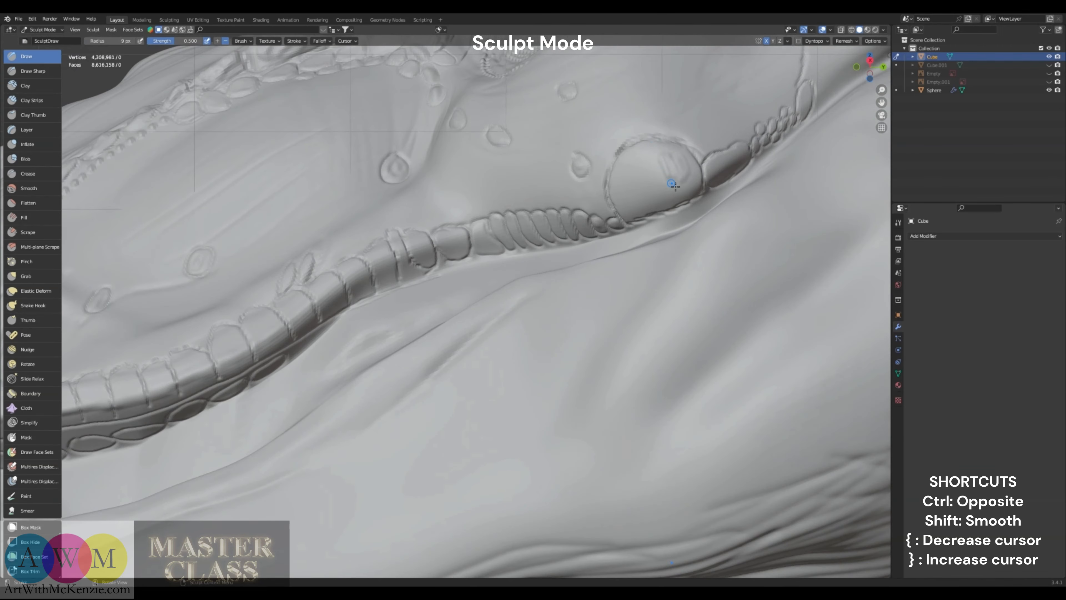
drag(674, 181, 667, 173)
mouse_move(678, 184)
mouse_down()
mouse_move(693, 167)
mouse_move(671, 203)
mouse_move(691, 193)
mouse_move(635, 223)
mouse_move(679, 152)
mouse_move(677, 197)
mouse_up()
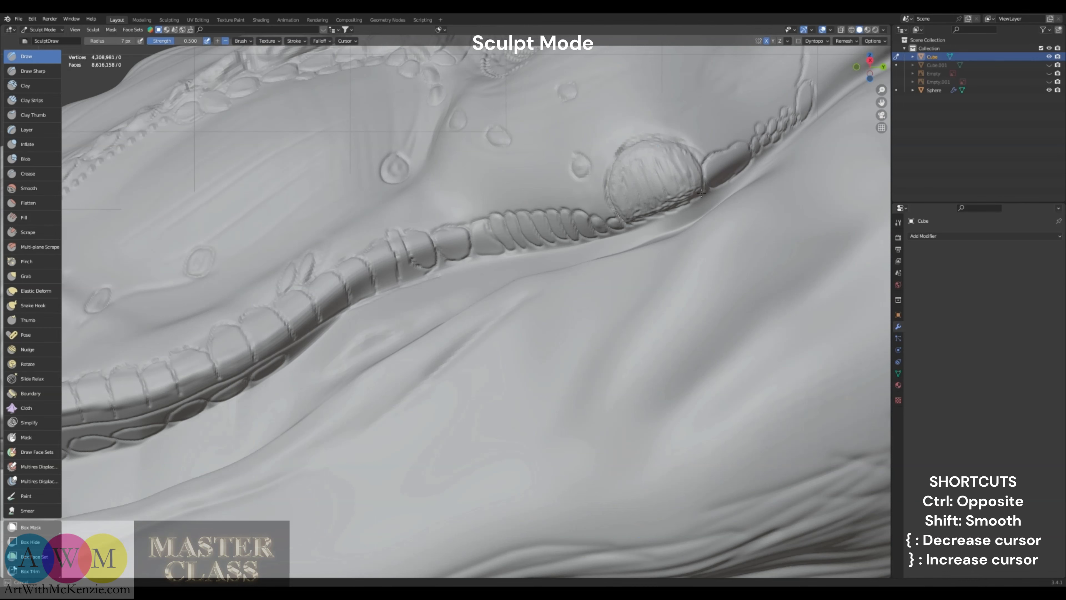
Add fine ridges to the narrow lip scales in front of the large round scale with the Draw brush at 7 px
mouse_move(662, 181)
middle_down()
mouse_move(636, 185)
mouse_move(637, 261)
middle_up()
drag(624, 276, 599, 285)
mouse_move(583, 288)
mouse_down()
mouse_move(585, 268)
mouse_move(587, 289)
mouse_move(523, 280)
mouse_move(524, 295)
mouse_move(520, 272)
mouse_move(502, 290)
mouse_move(495, 271)
mouse_move(491, 292)
mouse_move(467, 296)
mouse_move(474, 273)
mouse_up()
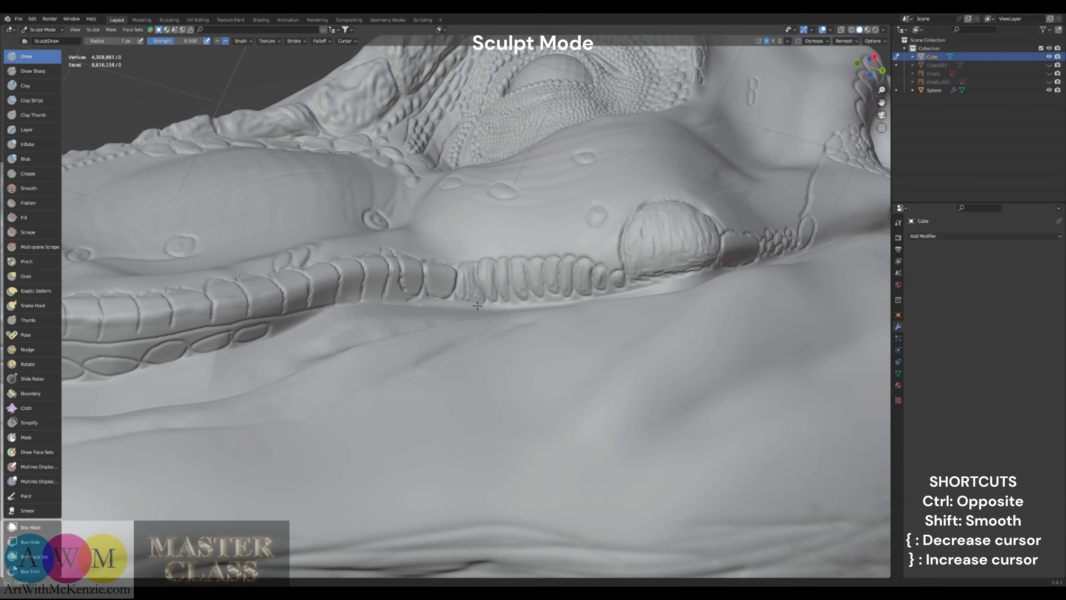
Add fine vertical ridges to the scales along the side of the upper lip with the Draw brush at 7 px
middle_drag(432, 257, 448, 236)
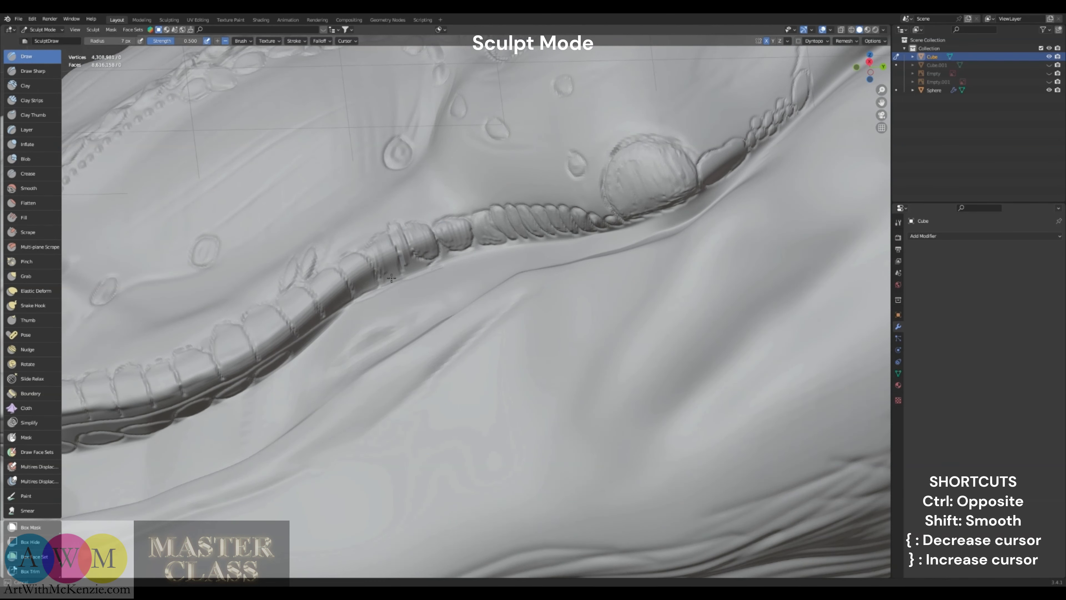
drag(391, 278, 389, 246)
shift+middle_drag(389, 220, 456, 171)
drag(417, 220, 428, 228)
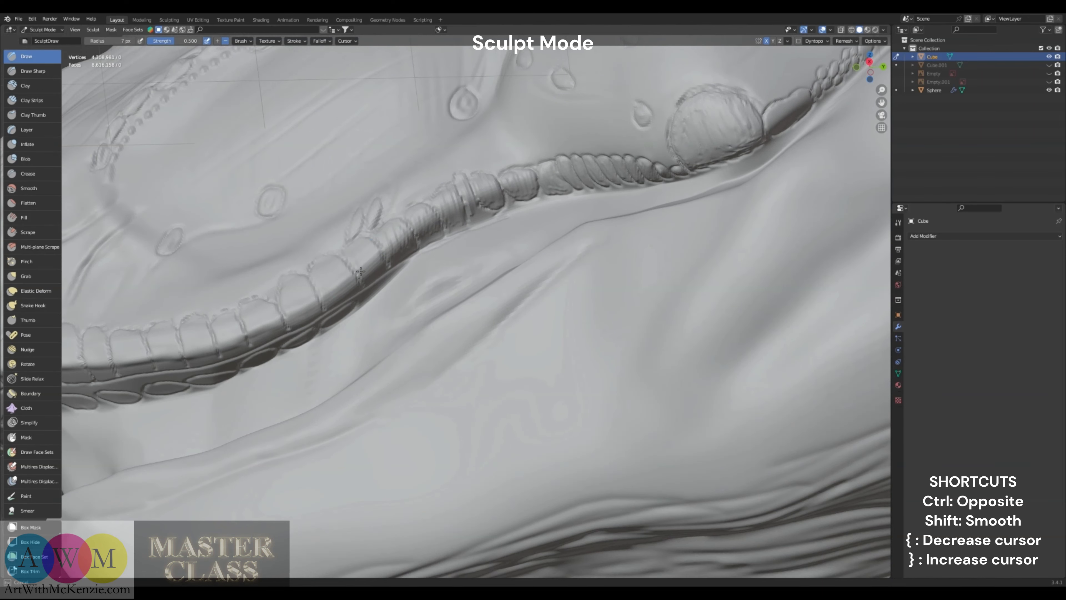
middle_drag(384, 271, 458, 179)
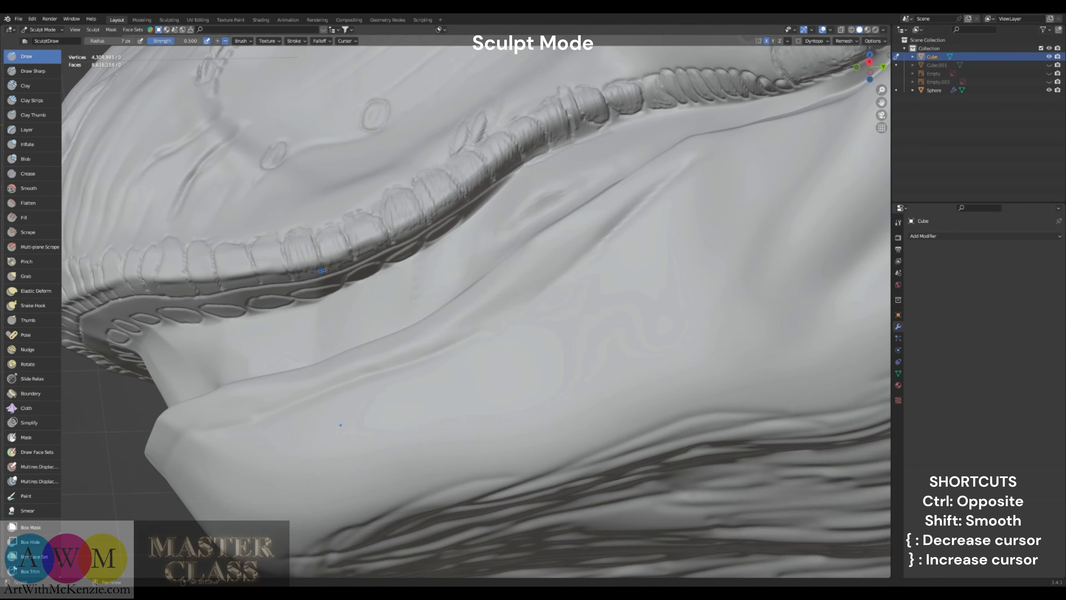
shift+middle_drag(313, 261, 376, 264)
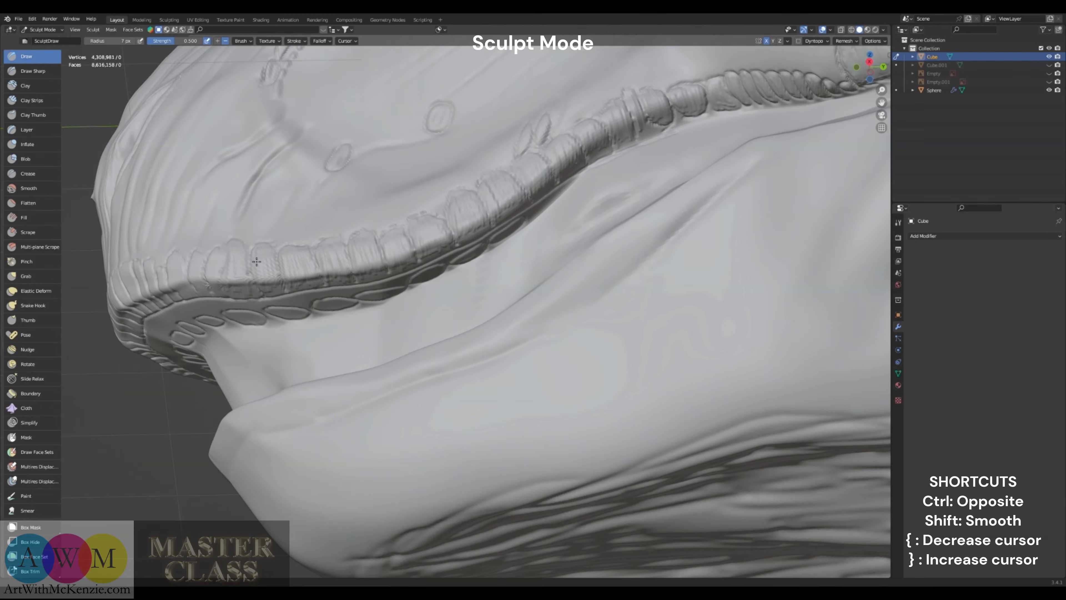
Add fine vertical ridges to the scales across the front of the upper lip with the Draw brush at 7 px
mouse_move(257, 262)
middle_down()
mouse_move(260, 216)
mouse_move(254, 227)
middle_up()
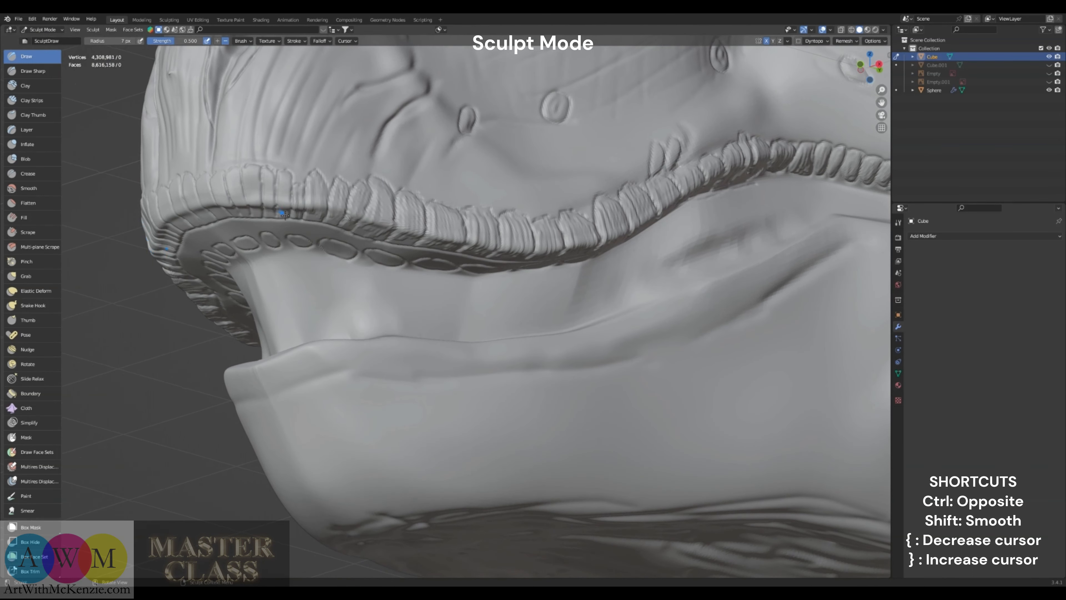
drag(284, 176, 292, 211)
drag(267, 172, 272, 209)
mouse_move(252, 172)
mouse_down()
mouse_move(255, 208)
mouse_move(241, 211)
mouse_up()
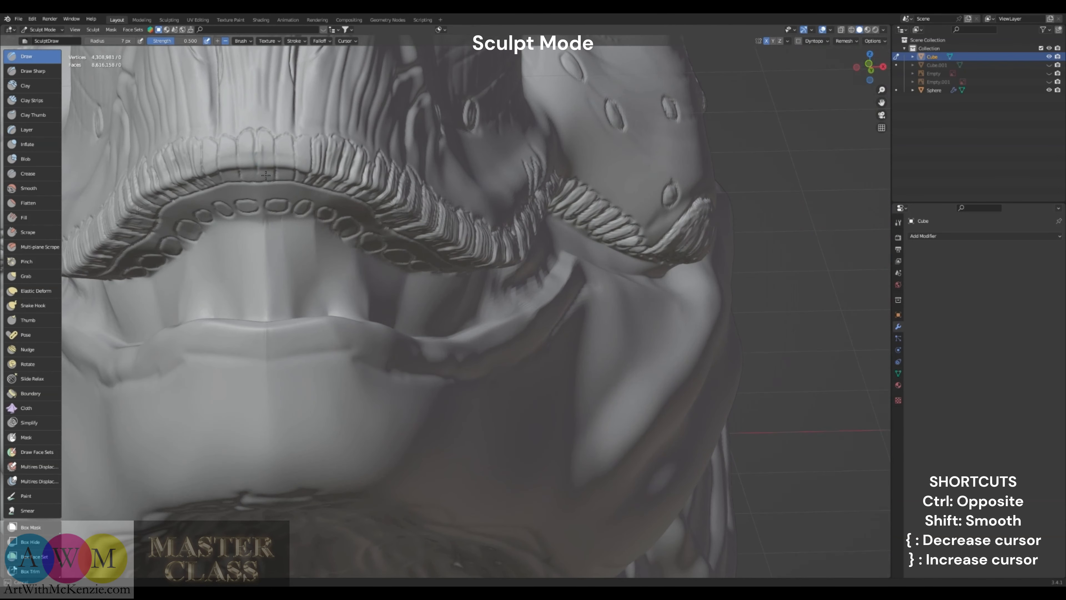
drag(276, 182, 276, 184)
drag(282, 141, 287, 182)
drag(287, 141, 296, 182)
drag(300, 141, 307, 182)
scroll(357, 167, down, 5)
middle_drag(366, 210, 273, 176)
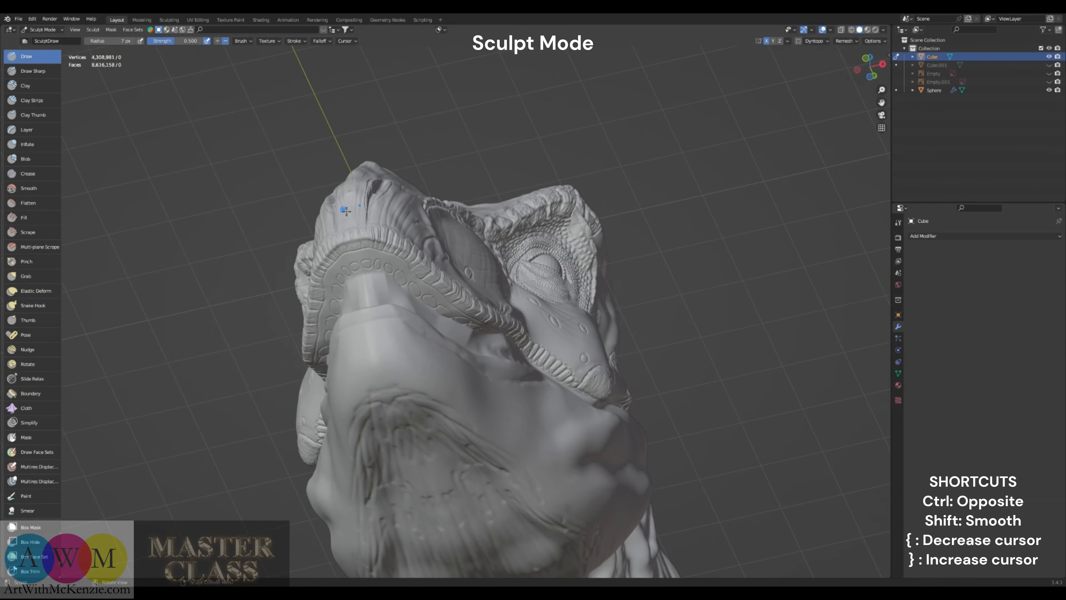
Try to pull a row of pointed teeth down from inside the upper lip using Snake Hook, enlarging the brush from 14 to 50 px
mouse_move(36, 290)
middle_down()
mouse_move(84, 306)
mouse_move(356, 276)
middle_up()
click(42, 305)
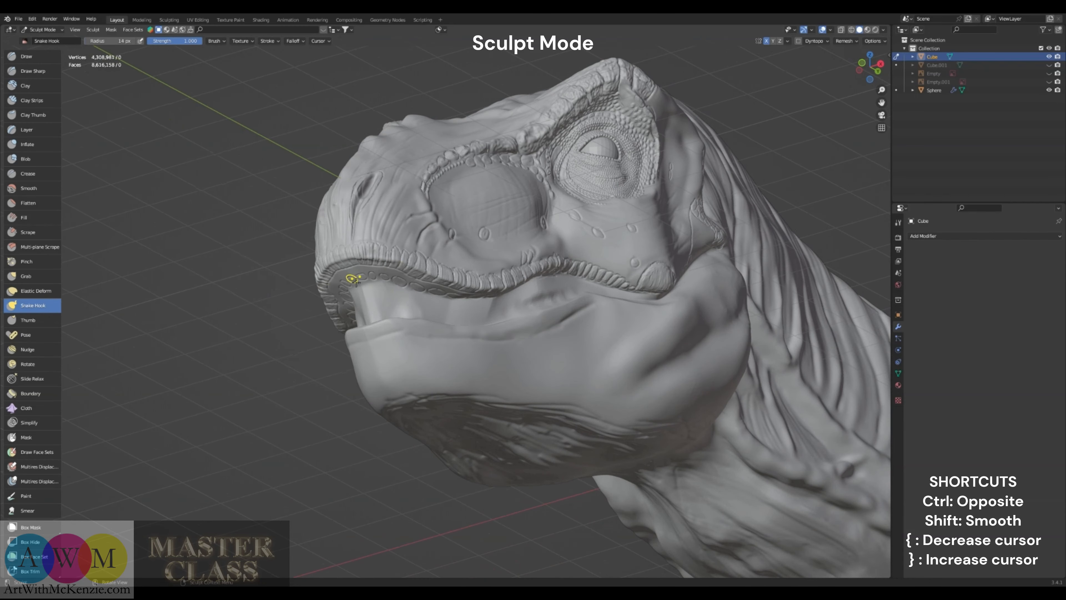
drag(352, 279, 353, 296)
mouse_move(372, 276)
mouse_down()
mouse_move(379, 297)
mouse_move(435, 312)
mouse_up()
key(bracketright)
key(bracketright)
key(bracketright)
key(bracketright)
key(bracketright)
key(bracketright)
key(bracketright)
key(bracketright)
key(bracketright)
key(bracketright)
key(bracketright)
key(bracketright)
key(bracketright)
key(bracketright)
key(bracketright)
middle_drag(452, 312, 471, 314)
drag(468, 299, 483, 327)
mouse_move(499, 293)
mouse_down()
mouse_move(507, 316)
mouse_move(525, 308)
mouse_up()
middle_drag(523, 291, 508, 256)
drag(547, 274, 551, 291)
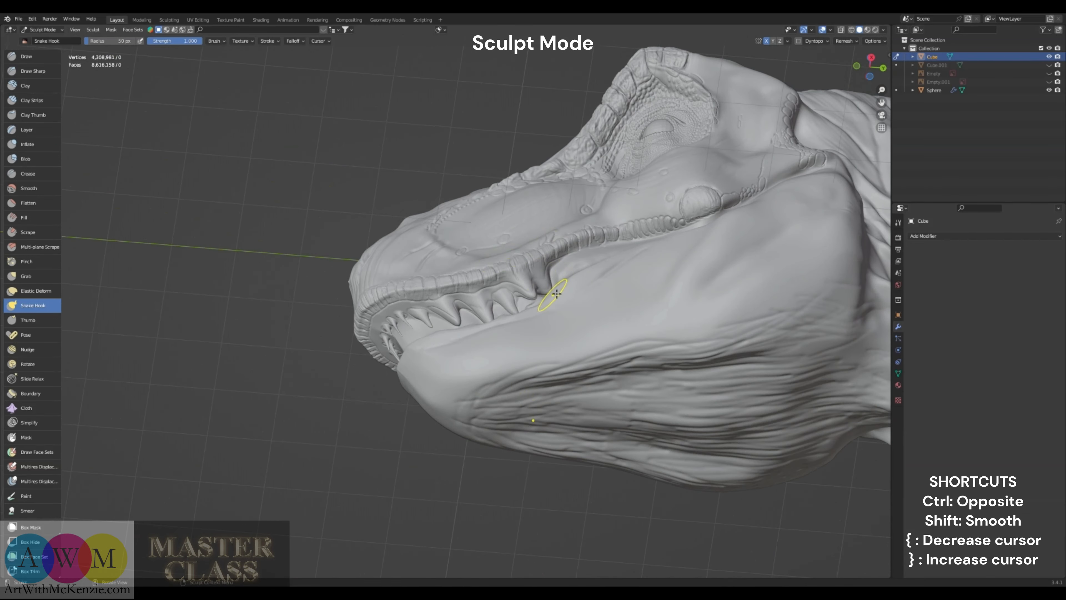
middle_drag(557, 294, 560, 282)
Examine the whole head in side, three-quarter and front views
click(870, 58)
click(883, 67)
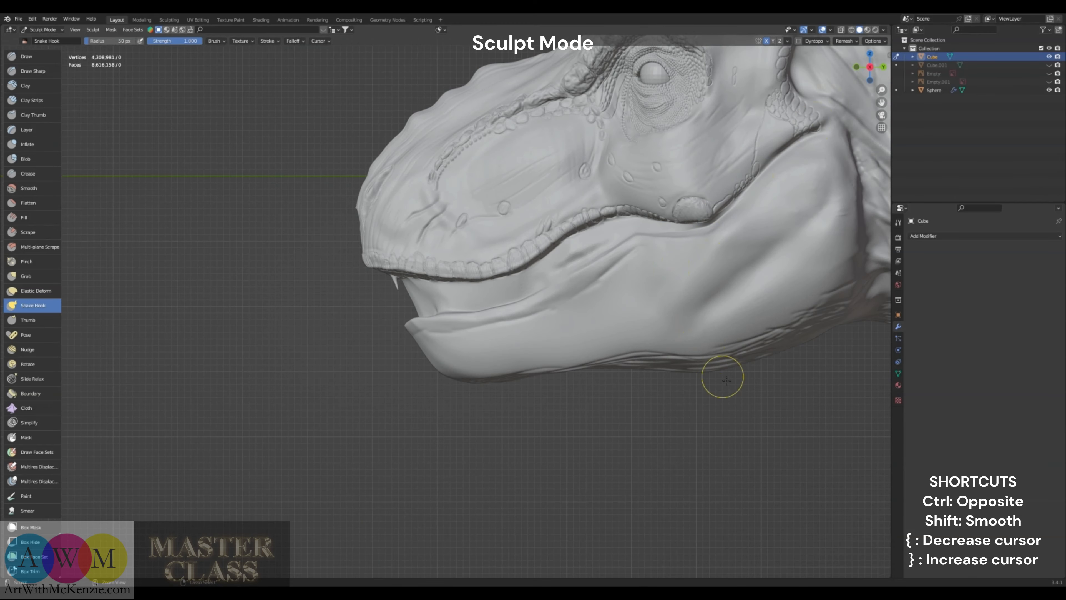
mouse_move(718, 373)
middle_down()
mouse_move(424, 198)
mouse_move(369, 227)
mouse_move(469, 324)
mouse_move(517, 344)
middle_up()
click(872, 68)
scroll(655, 257, down, 4)
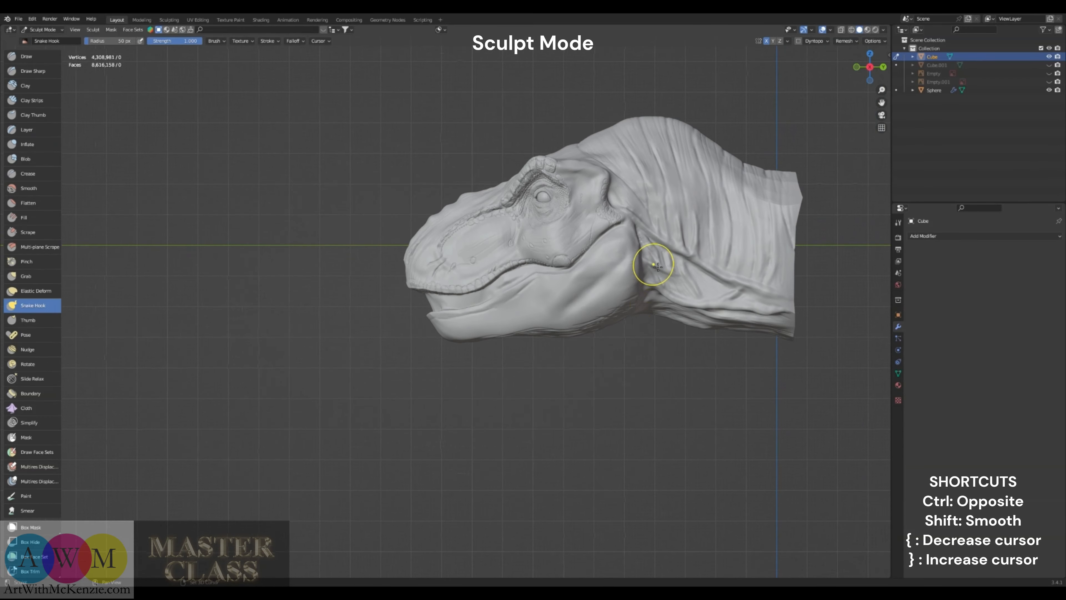
scroll(453, 327, up, 4)
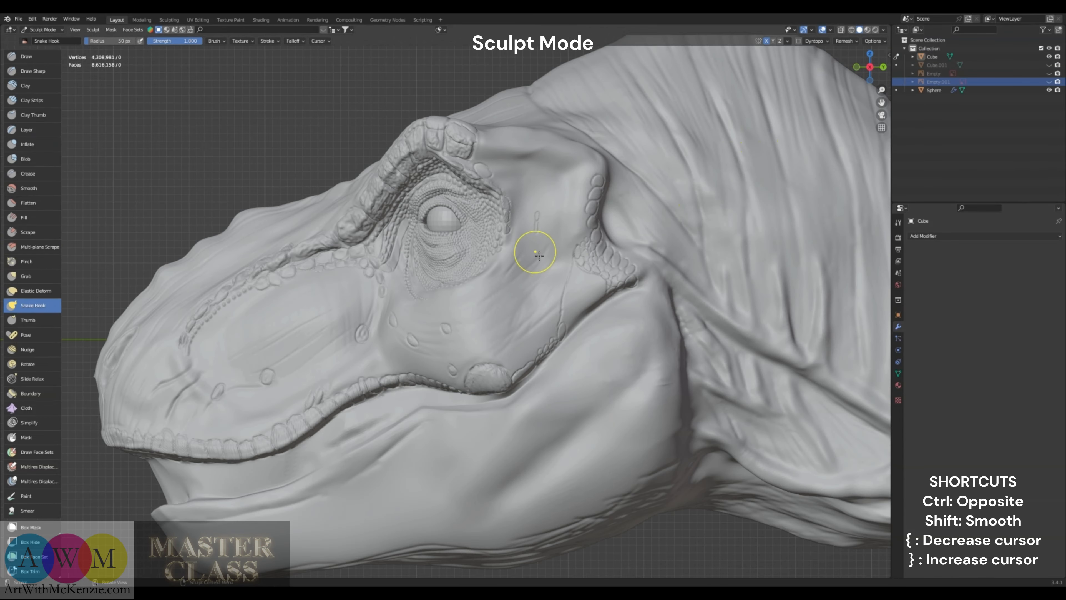
middle_drag(536, 250, 409, 230)
scroll(409, 229, down, 1)
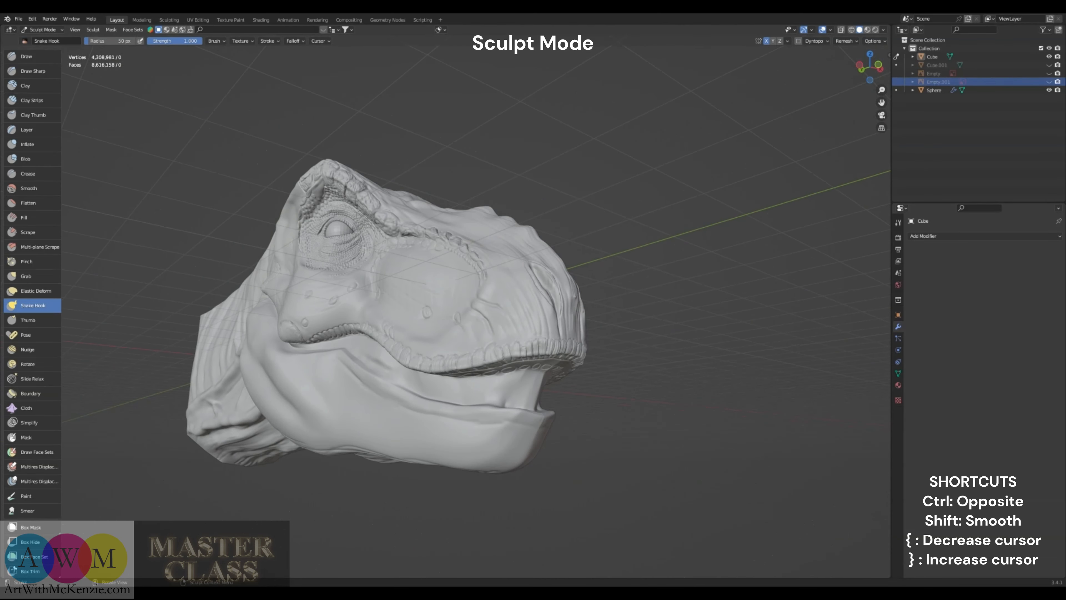
click(879, 64)
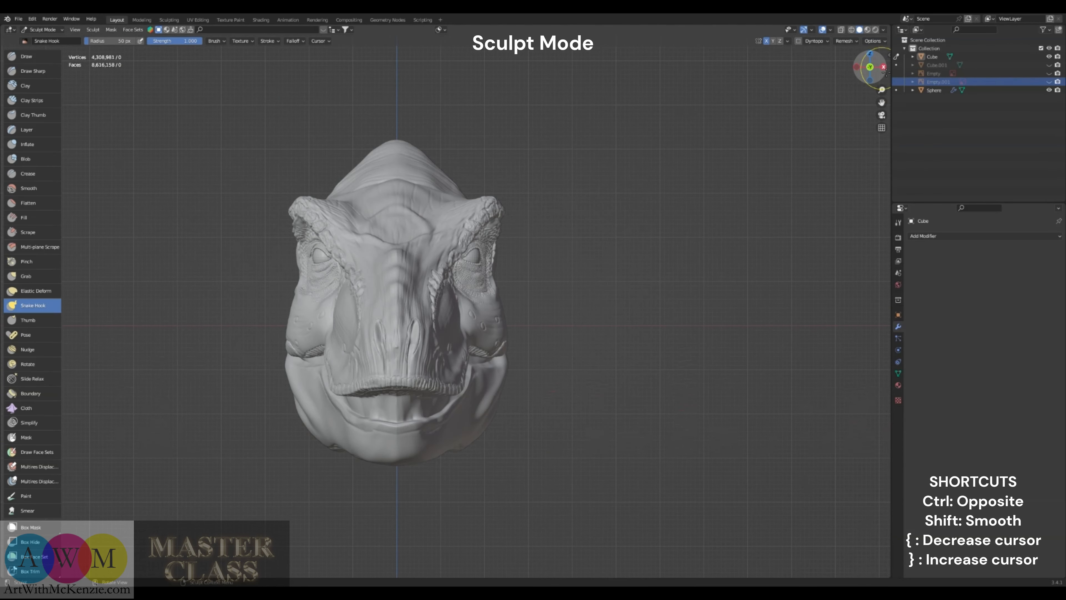
click(883, 66)
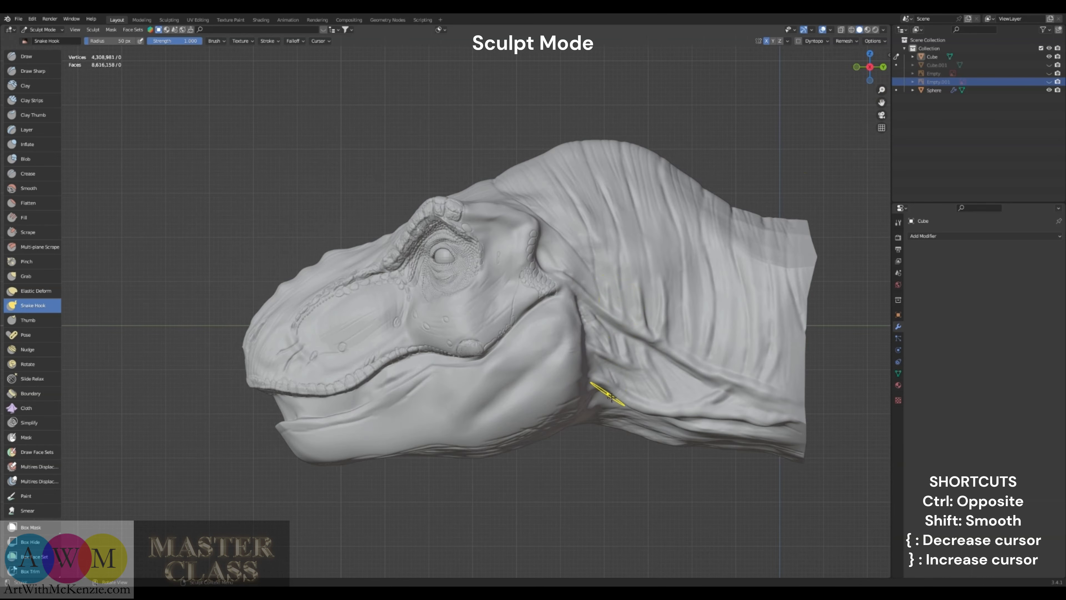
Outline five scattered oval scales on the front of the lower jaw with the Draw Sharp brush at 8 px
click(33, 71)
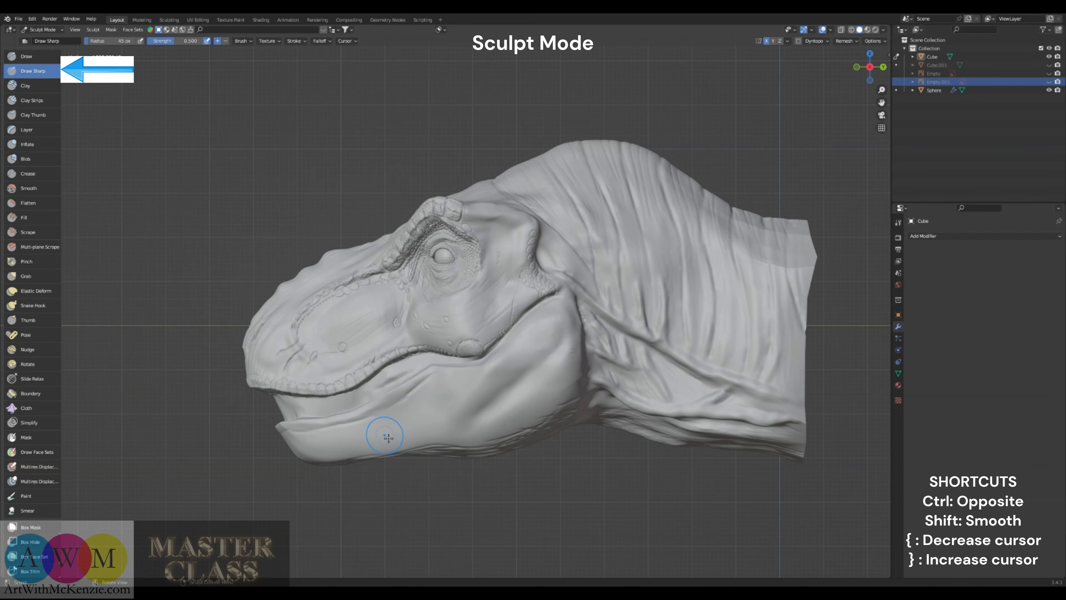
scroll(388, 437, up, 5)
key(bracketleft)
key(bracketleft)
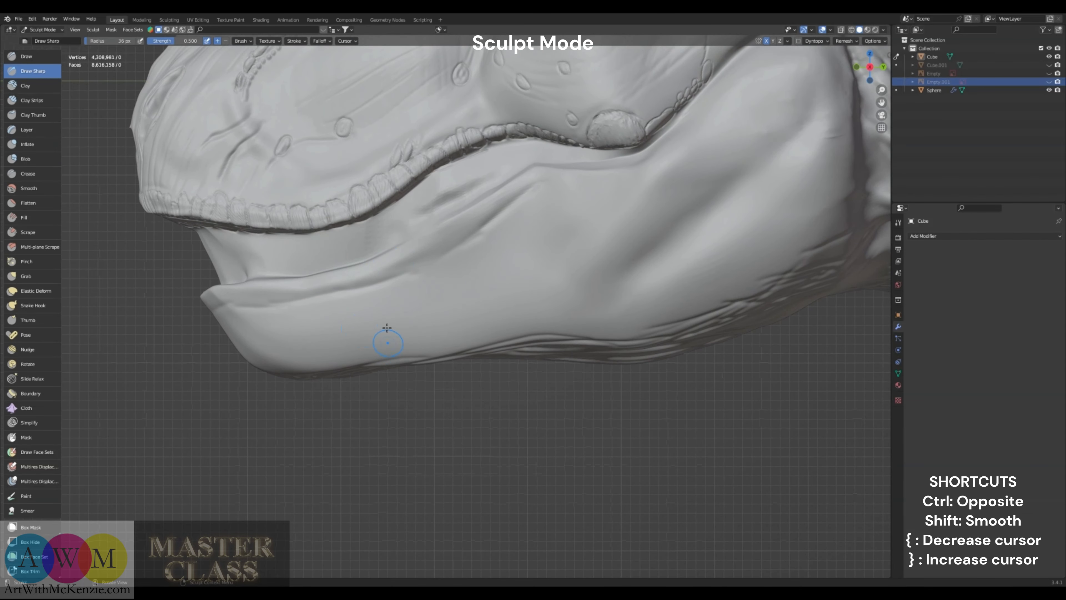
key(bracketleft)
key(bracketleft)
key(bracketleft)
key(bracketleft)
key(bracketleft)
key(bracketleft)
key(bracketleft)
key(bracketleft)
key(bracketleft)
key(bracketleft)
key(bracketleft)
key(bracketleft)
key(bracketleft)
key(bracketleft)
mouse_move(323, 322)
mouse_down()
mouse_move(331, 311)
mouse_move(369, 326)
mouse_move(372, 317)
mouse_move(392, 347)
mouse_move(413, 320)
mouse_move(444, 332)
mouse_move(439, 317)
mouse_up()
Outline a chain of small scales along the diagonal jaw fold and scattered larger scales behind it with Draw Sharp at 8 px
shift+middle_drag(507, 274, 372, 330)
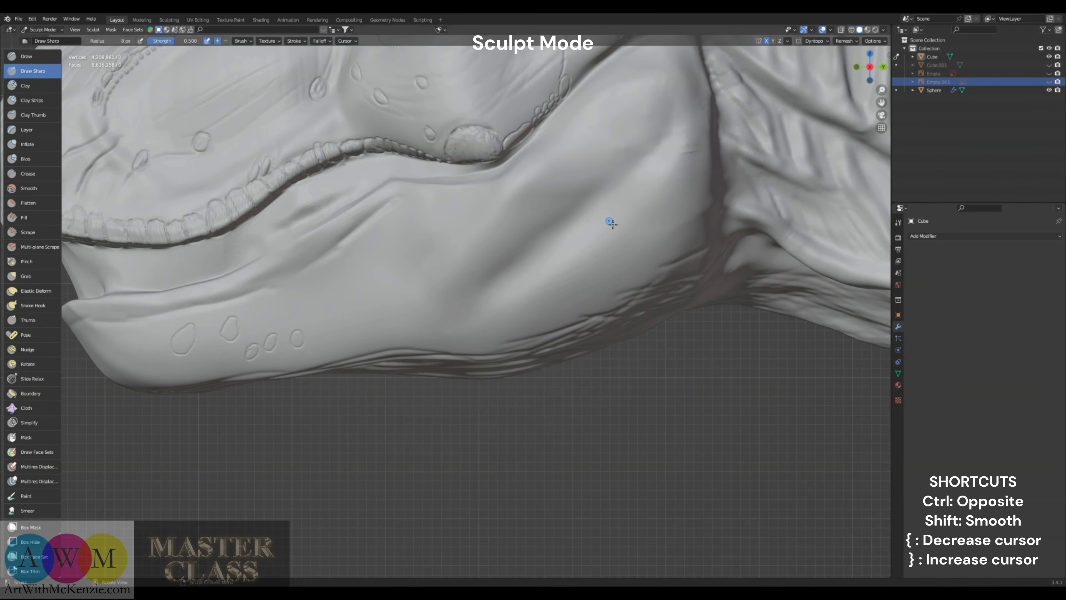
mouse_move(614, 215)
mouse_down()
mouse_move(615, 237)
mouse_move(617, 214)
mouse_up()
mouse_move(625, 284)
mouse_down()
mouse_move(617, 289)
mouse_move(653, 265)
mouse_up()
drag(654, 143, 545, 250)
mouse_move(543, 247)
mouse_down()
mouse_move(494, 292)
mouse_move(512, 310)
mouse_move(518, 301)
mouse_up()
drag(674, 211, 669, 222)
mouse_move(678, 183)
mouse_down()
mouse_move(684, 171)
mouse_move(678, 182)
mouse_up()
Outline a column of scales along the rear jaw edge behind the mouth corner with Draw Sharp at 8 px
shift+middle_drag(598, 120, 585, 202)
drag(625, 129, 622, 133)
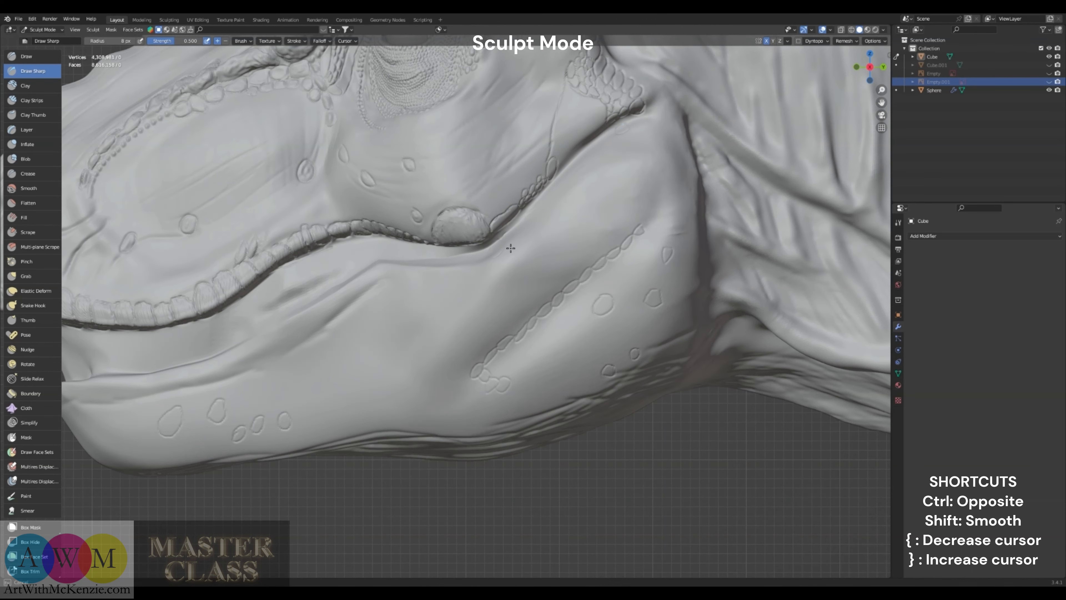
mouse_move(538, 223)
middle_down()
mouse_move(512, 239)
mouse_move(597, 288)
mouse_move(478, 309)
mouse_move(593, 100)
middle_up()
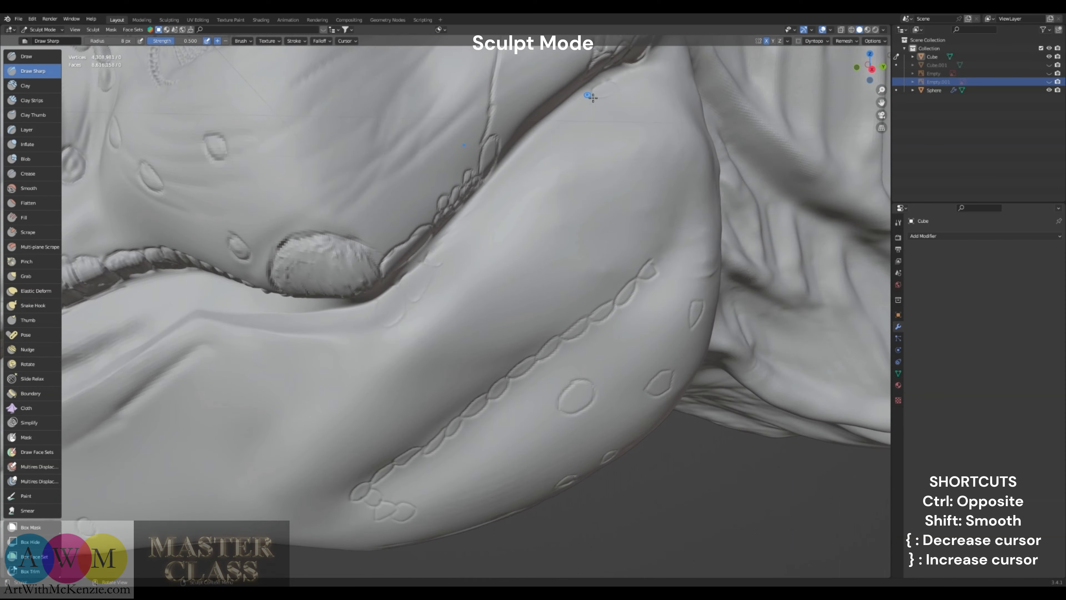
middle_drag(570, 160, 576, 194)
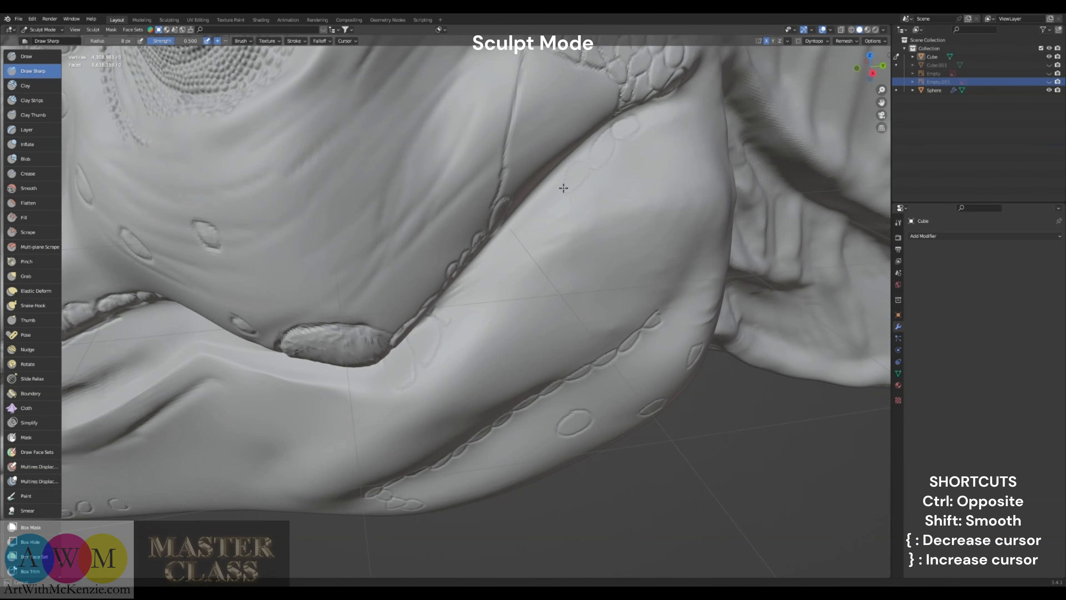
drag(511, 259, 520, 244)
drag(492, 257, 477, 286)
mouse_move(442, 310)
middle_down()
mouse_move(476, 297)
mouse_move(416, 288)
mouse_move(457, 292)
mouse_move(443, 284)
mouse_move(553, 272)
middle_up()
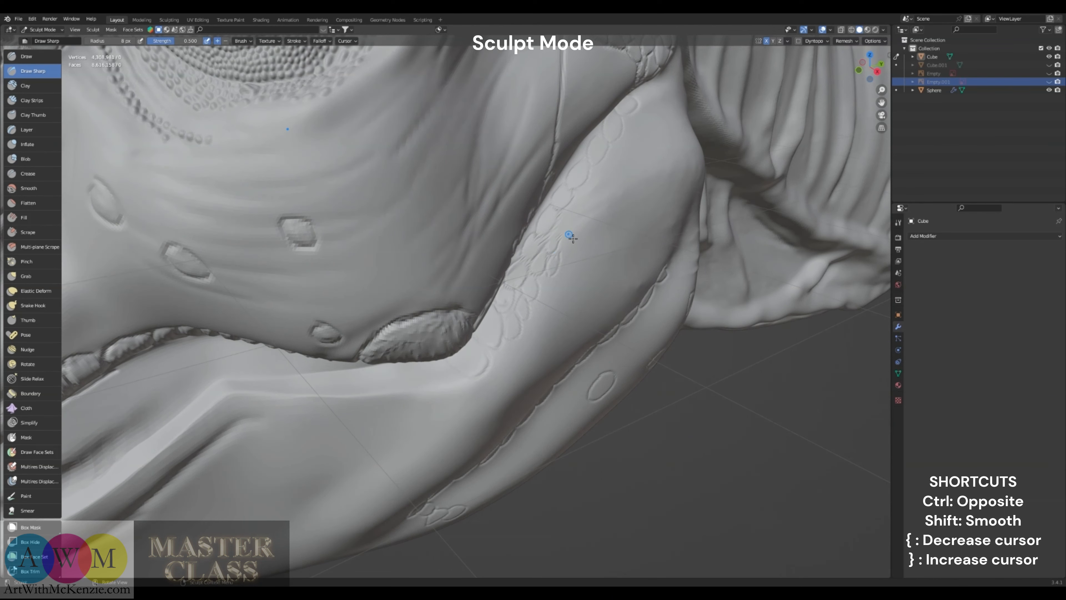
Widen the scale band behind the mouth corner with extra rows of scale outlines reaching the jaw hinge
drag(566, 239, 578, 235)
mouse_move(583, 194)
mouse_down()
mouse_move(598, 202)
mouse_move(594, 223)
mouse_up()
mouse_move(614, 162)
middle_down()
mouse_move(595, 152)
mouse_move(560, 197)
mouse_move(581, 162)
mouse_move(600, 199)
middle_up()
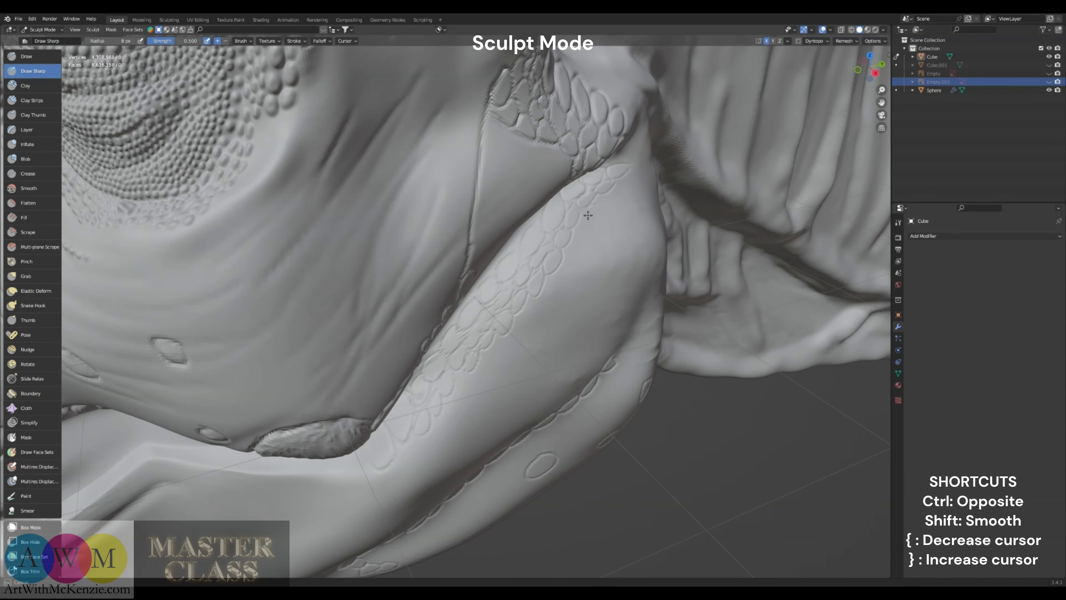
mouse_move(624, 183)
middle_down()
mouse_move(581, 236)
mouse_move(583, 183)
mouse_move(549, 196)
middle_up()
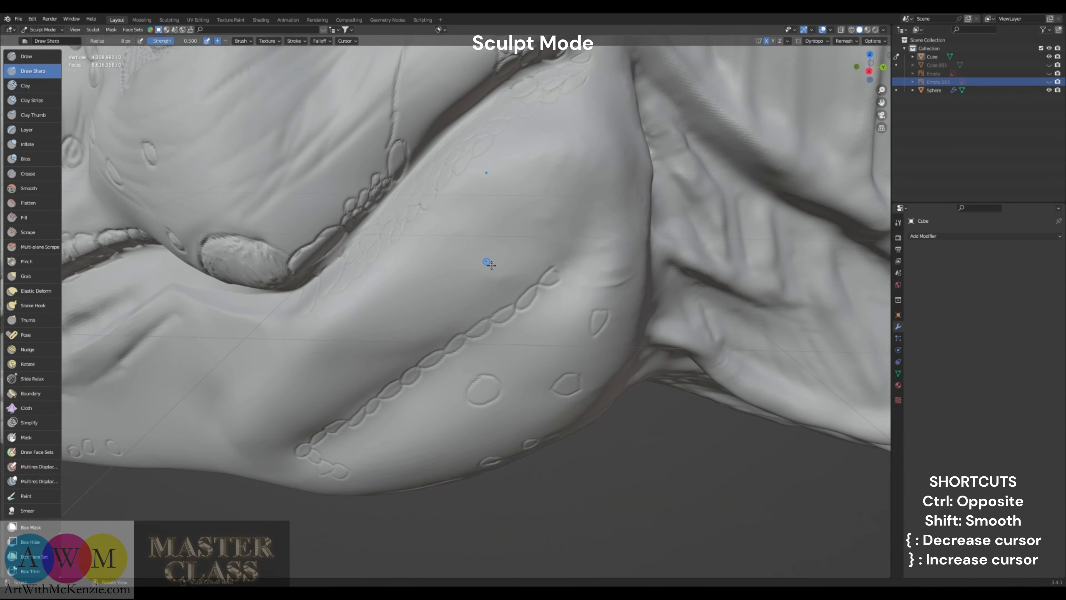
Outline a continuous row of scales along the side of the lower lip, from the mouth corner towards the chin, with Draw Sharp at 8 px
mouse_move(491, 263)
middle_down()
mouse_move(498, 284)
mouse_move(507, 231)
mouse_move(348, 352)
mouse_move(402, 262)
middle_up()
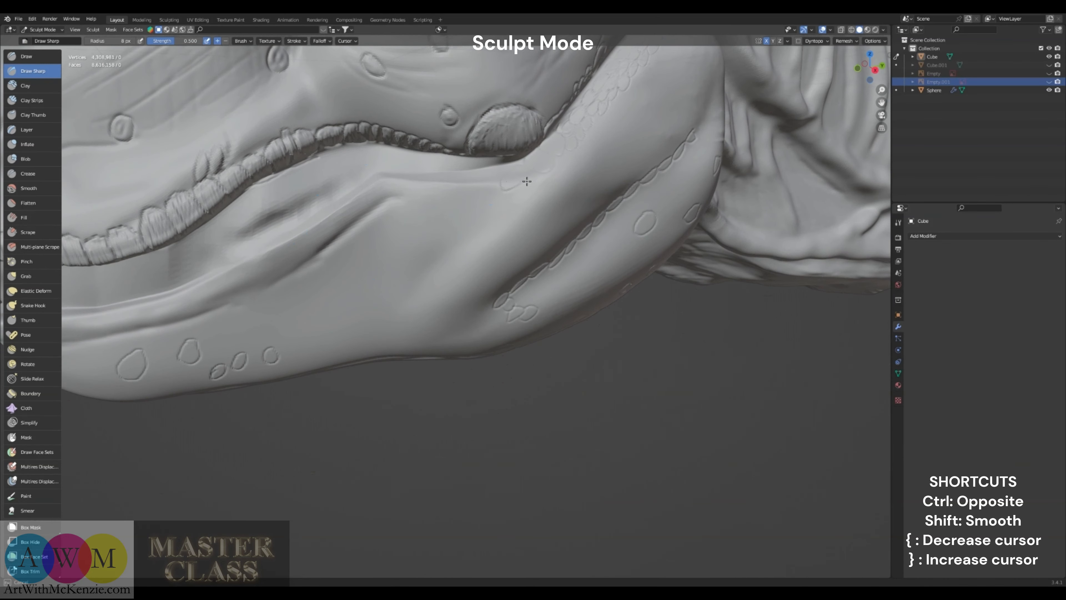
mouse_move(482, 189)
mouse_down()
mouse_move(462, 181)
mouse_move(479, 200)
mouse_move(445, 204)
mouse_move(430, 180)
mouse_move(424, 201)
mouse_move(408, 194)
mouse_up()
middle_drag(409, 196, 418, 251)
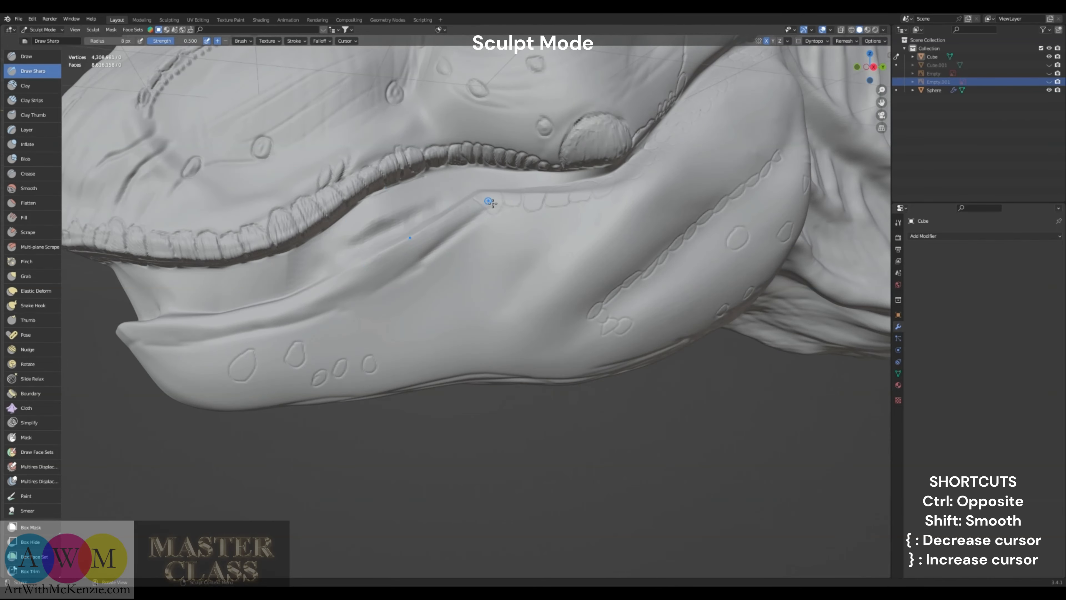
mouse_move(489, 203)
mouse_down()
mouse_move(484, 222)
mouse_move(464, 209)
mouse_move(472, 230)
mouse_move(452, 227)
mouse_move(425, 260)
mouse_move(397, 246)
mouse_up()
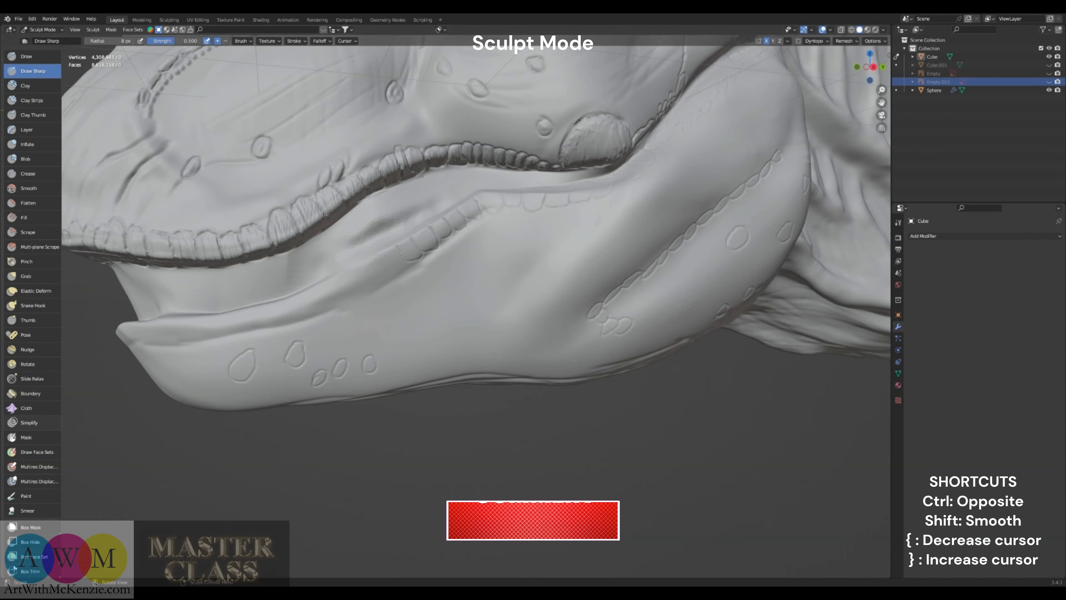
mouse_move(401, 247)
mouse_down()
mouse_move(405, 260)
mouse_move(387, 253)
mouse_move(375, 286)
mouse_move(360, 266)
mouse_move(357, 297)
mouse_move(309, 314)
mouse_move(273, 298)
mouse_move(282, 320)
mouse_move(251, 331)
mouse_move(238, 313)
mouse_up()
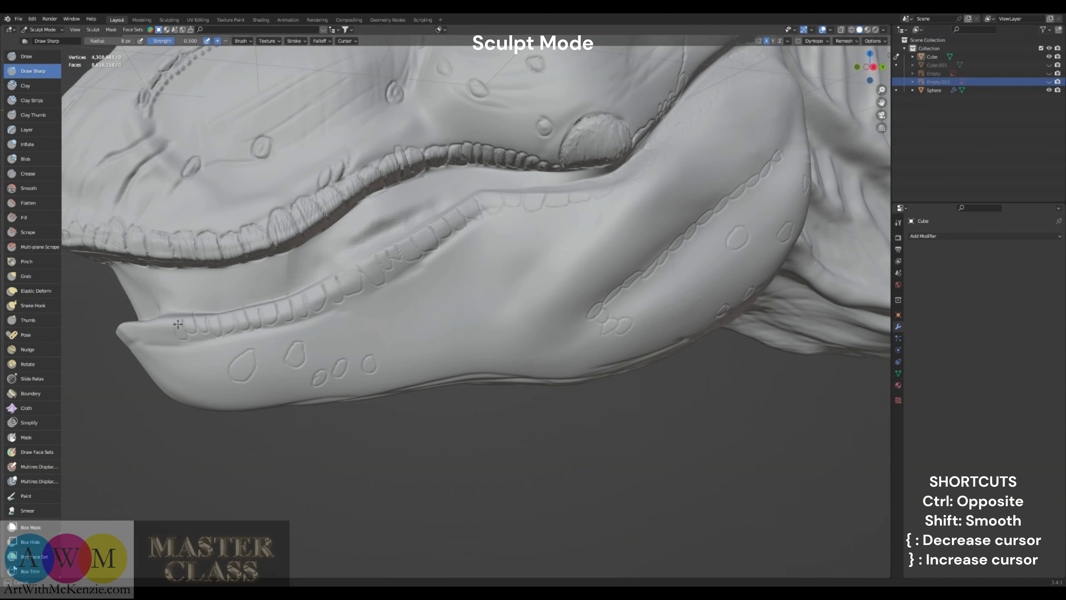
Extend the lower lip's row of scale outlines around the front of the jaw with Draw Sharp at 8 px
mouse_move(160, 319)
middle_down()
mouse_move(223, 317)
mouse_move(252, 340)
middle_up()
shift+middle_drag(252, 340, 313, 280)
mouse_move(345, 269)
mouse_down()
mouse_move(345, 279)
mouse_move(306, 297)
mouse_up()
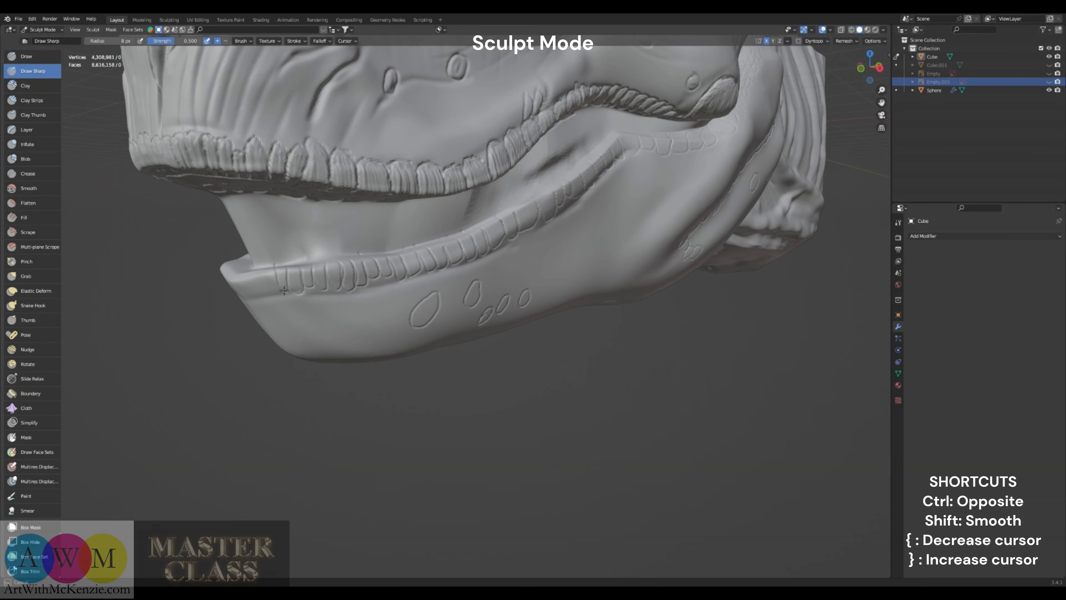
middle_drag(272, 290, 330, 251)
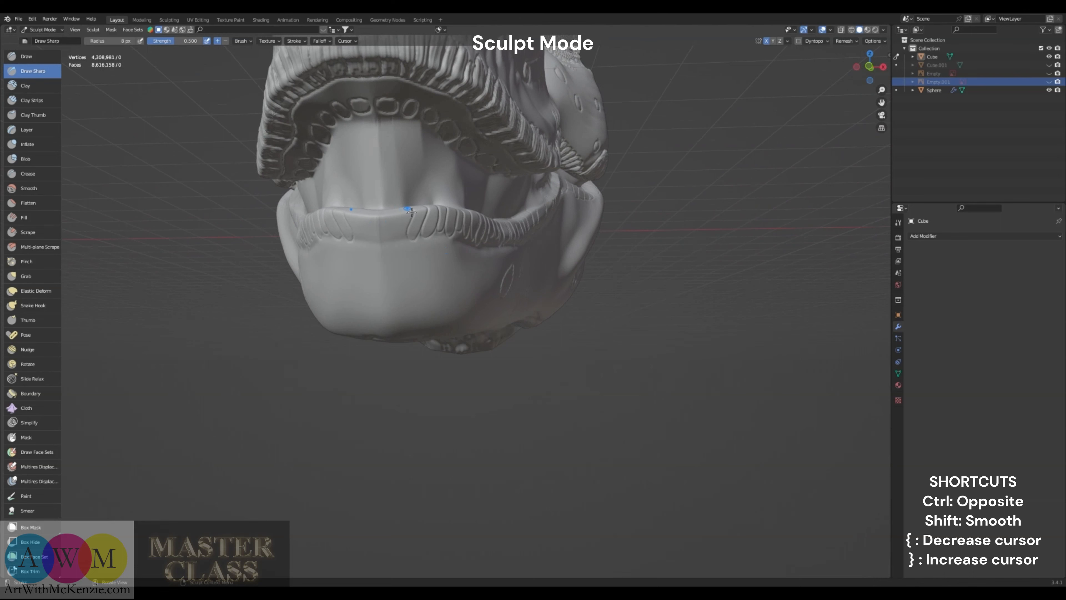
drag(412, 211, 405, 240)
Carve a short crease into the underside of the lower jaw with the Draw Sharp brush at 26 px
middle_drag(390, 238, 517, 287)
key(bracketright)
key(bracketright)
key(bracketright)
key(bracketright)
key(bracketright)
key(bracketright)
key(bracketright)
key(bracketright)
key(bracketright)
key(bracketright)
key(bracketright)
key(bracketright)
key(bracketright)
drag(512, 300, 506, 308)
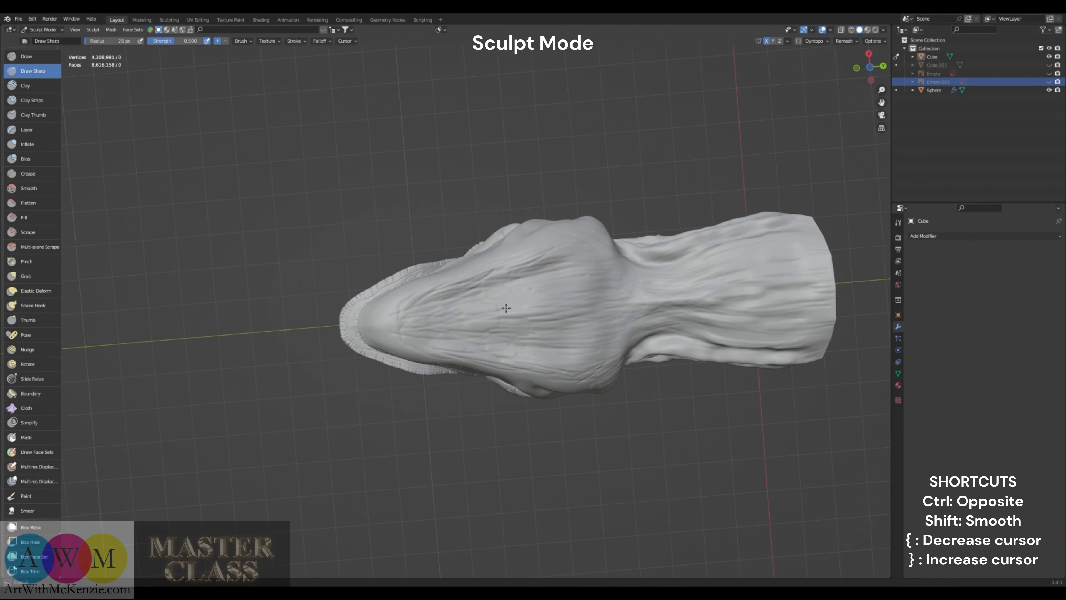
middle_drag(447, 295, 509, 251)
middle_drag(551, 284, 565, 275)
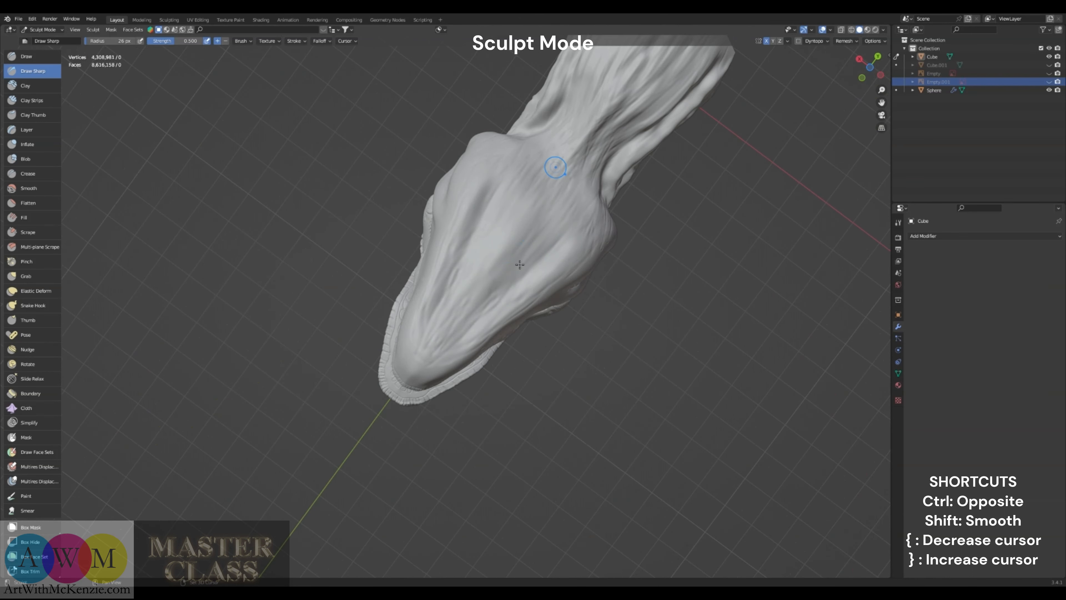
middle_drag(556, 168, 541, 311)
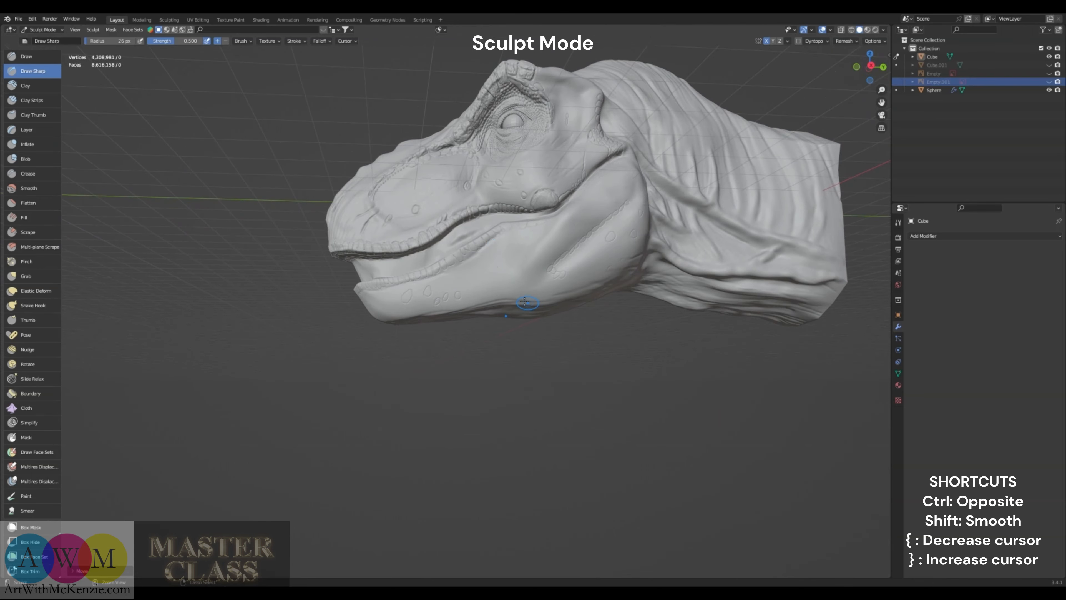
Tighten the scaly skin folds beneath the eye with the Pinch brush at 20 px
middle_drag(525, 301, 585, 168)
shift+middle_drag(584, 126, 524, 269)
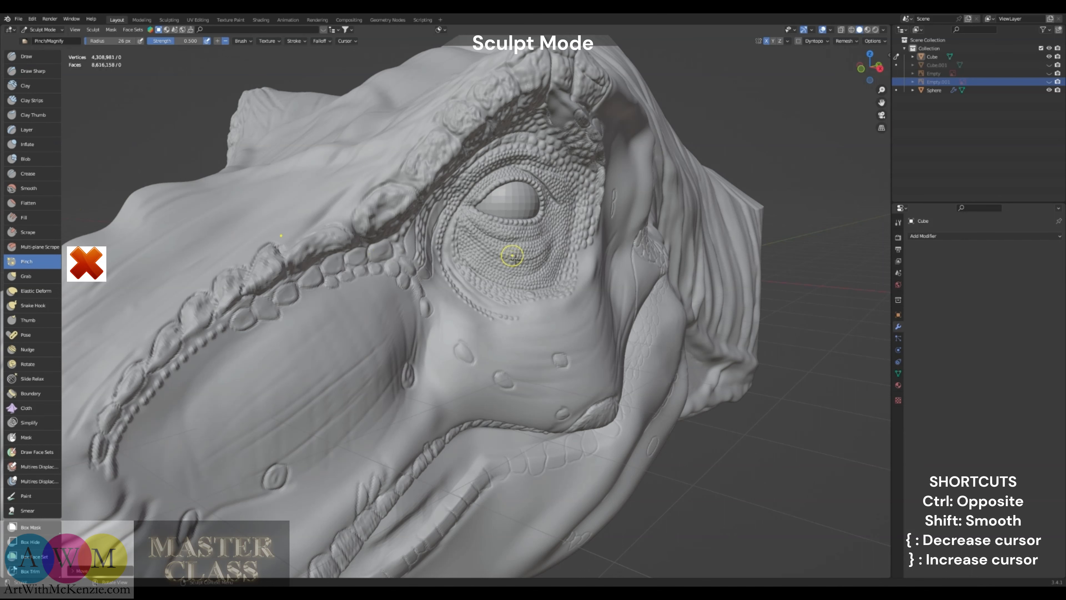
key(bracketleft)
key(bracketleft)
drag(470, 223, 488, 235)
drag(474, 229, 492, 236)
mouse_move(514, 251)
middle_down()
mouse_move(469, 238)
mouse_move(488, 195)
mouse_move(583, 238)
middle_up()
drag(596, 234, 603, 231)
mouse_move(603, 231)
middle_down()
mouse_move(571, 242)
mouse_move(544, 231)
middle_up()
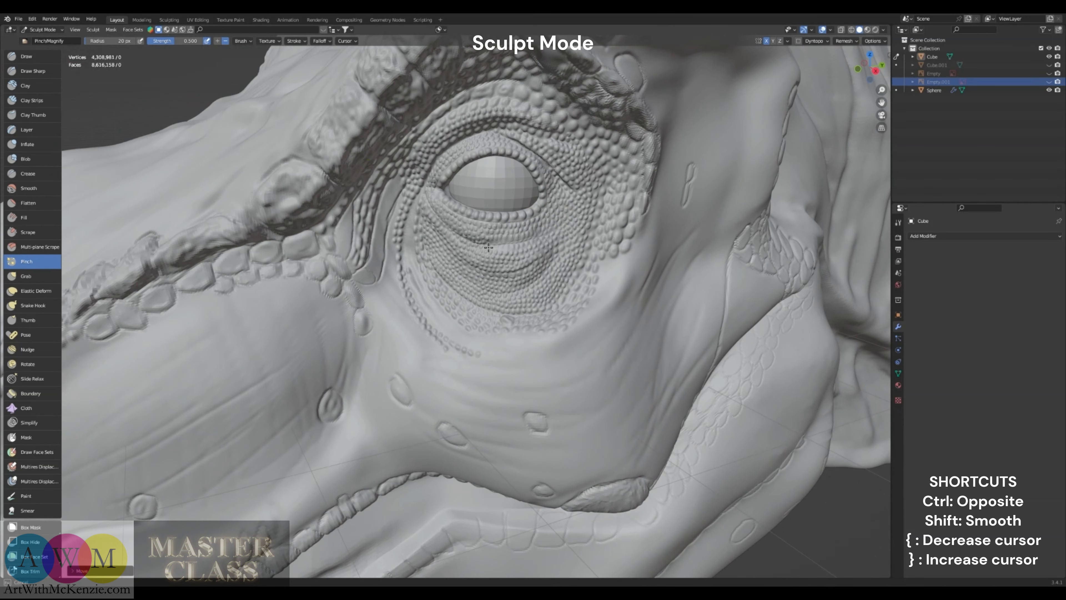
Pinch the scaly skin folds beneath and behind the eye tighter with the Pinch brush at 41 px
middle_drag(467, 241, 464, 186)
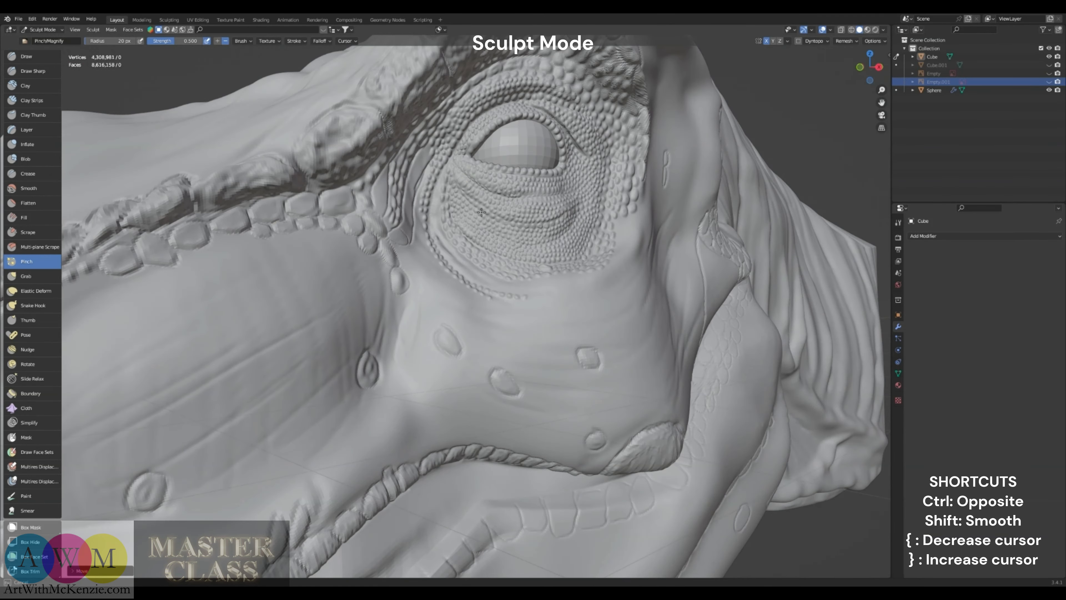
mouse_move(490, 220)
middle_down()
mouse_move(433, 227)
mouse_move(478, 249)
middle_up()
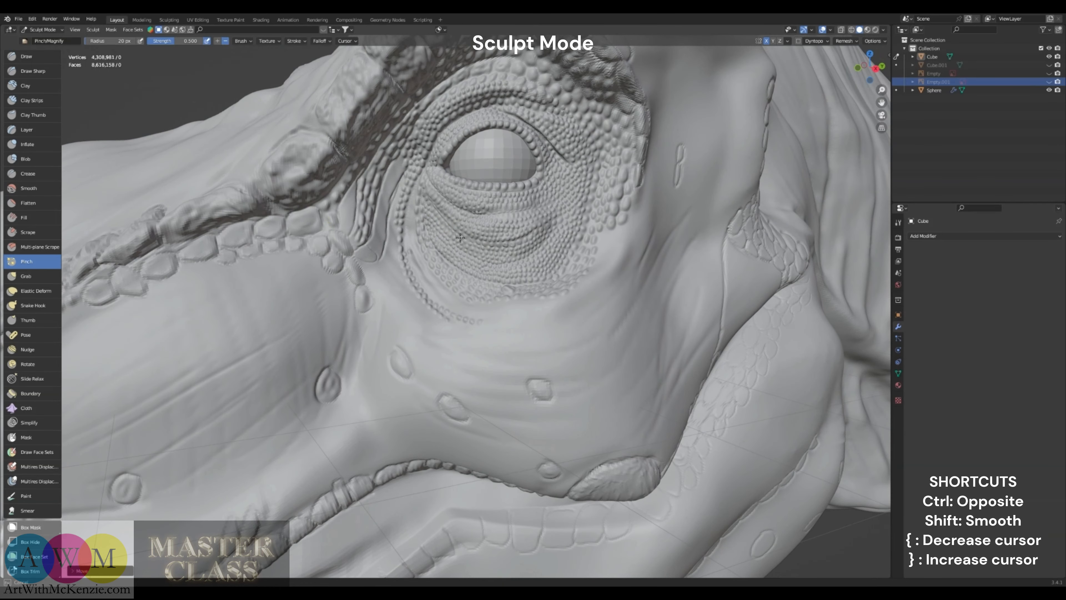
key(bracketright)
key(bracketright)
key(bracketright)
key(bracketright)
key(bracketright)
key(bracketright)
key(bracketright)
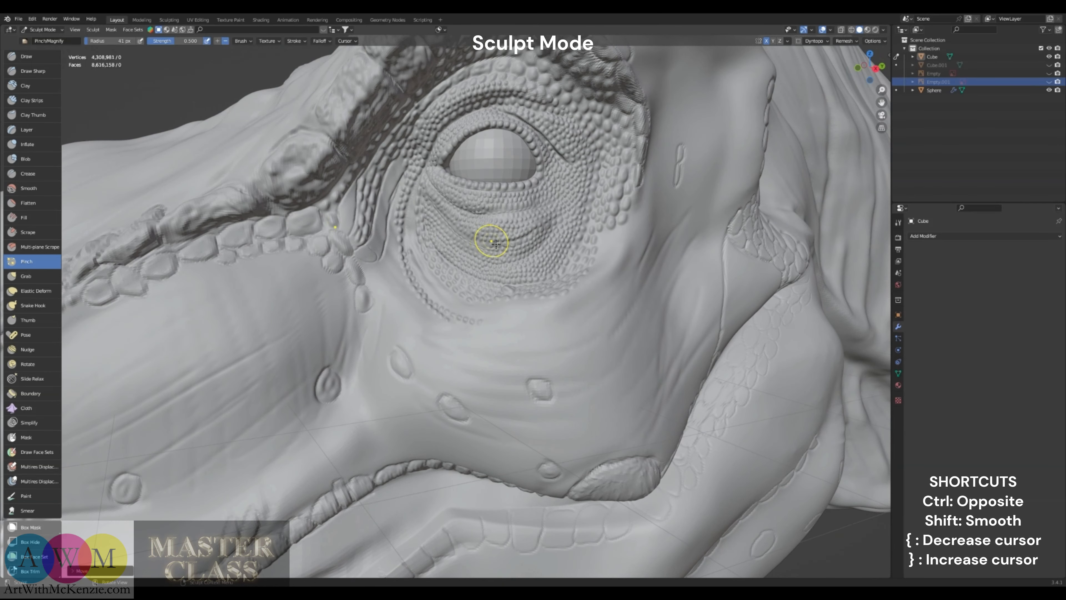
middle_drag(594, 190, 634, 182)
drag(618, 185, 613, 192)
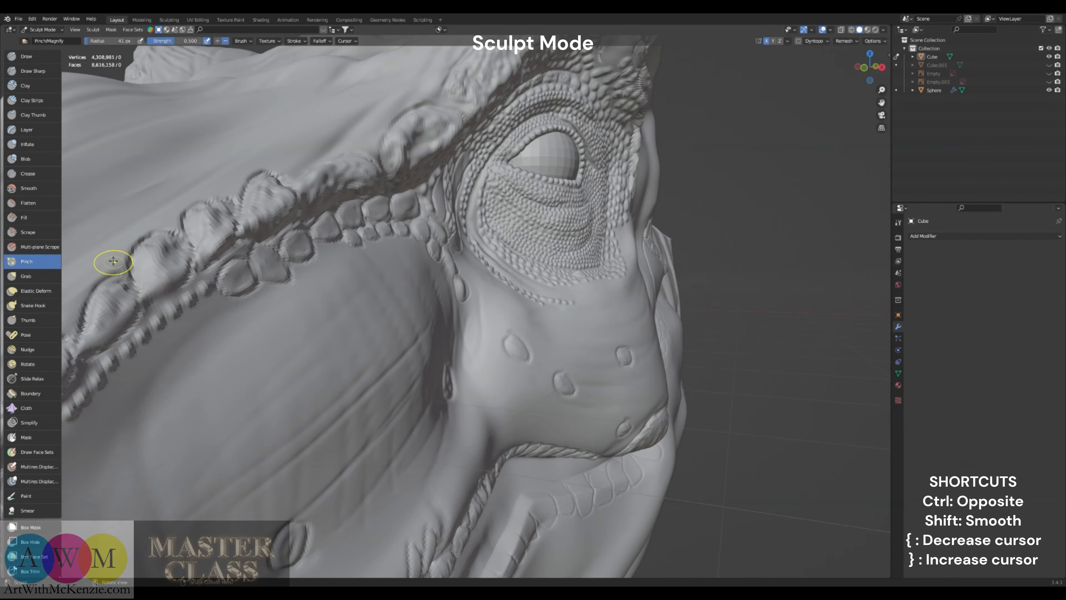
Carve a crease through the scaly folds beneath the eye with the Crease brush at 25 px
click(41, 173)
middle_drag(506, 176, 487, 192)
key(f)
mouse_move(487, 189)
mouse_down()
mouse_move(529, 220)
mouse_move(567, 221)
mouse_up()
middle_drag(593, 201, 577, 195)
key(bracketleft)
key(bracketleft)
drag(574, 212, 567, 214)
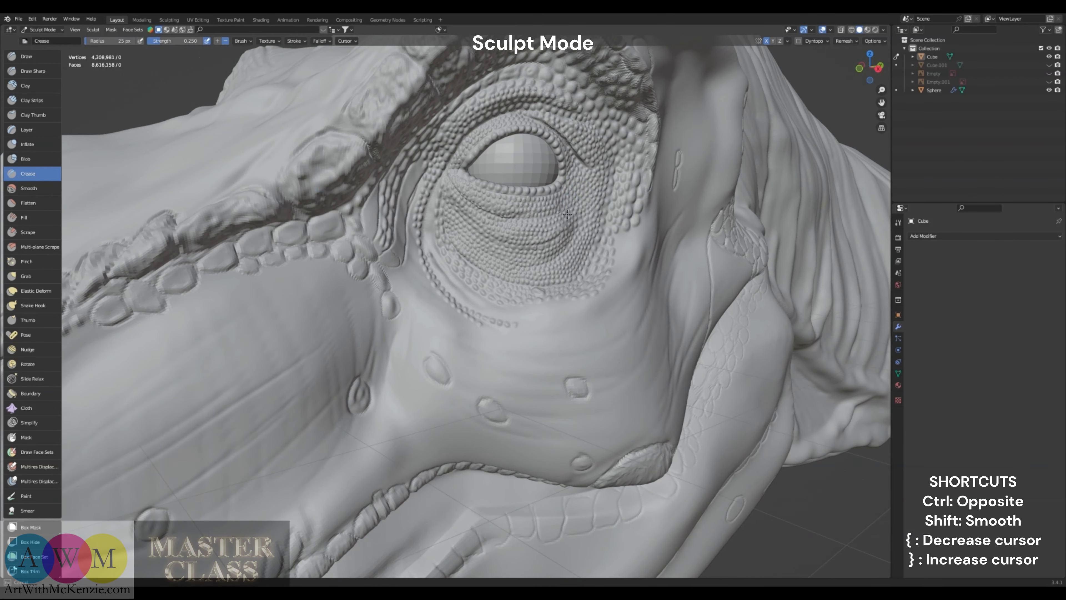
Deepen the curved creases between the folds under the lower eyelid, from inner to outer corner, with Crease at 17 px
mouse_move(529, 222)
middle_down()
mouse_move(476, 250)
mouse_move(514, 244)
mouse_move(506, 248)
mouse_move(586, 281)
middle_up()
key(bracketleft)
key(bracketleft)
key(bracketleft)
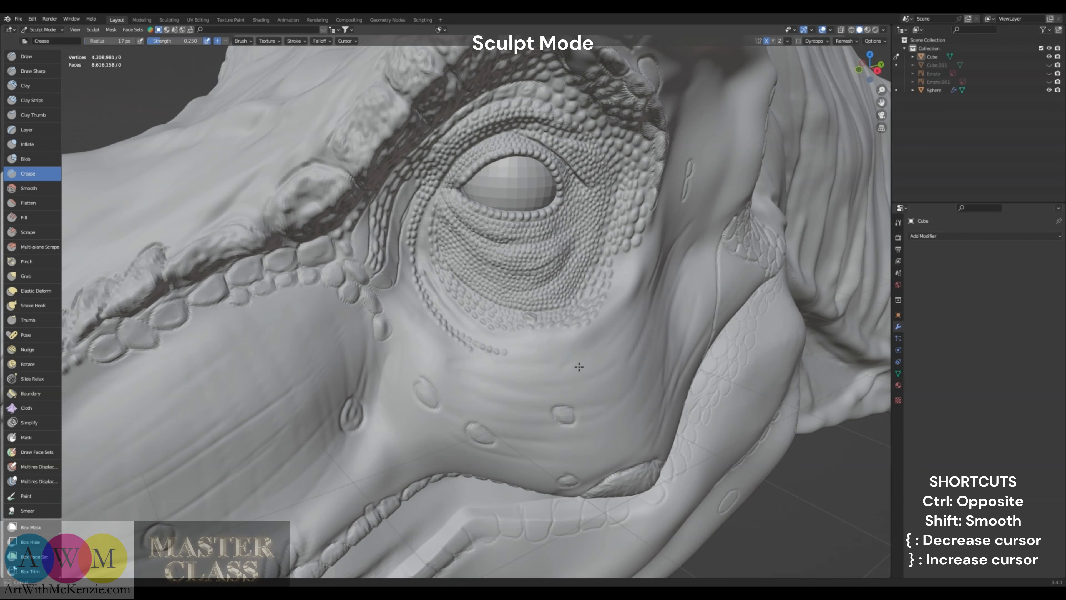
mouse_move(446, 208)
mouse_down()
mouse_move(523, 252)
mouse_move(580, 222)
mouse_up()
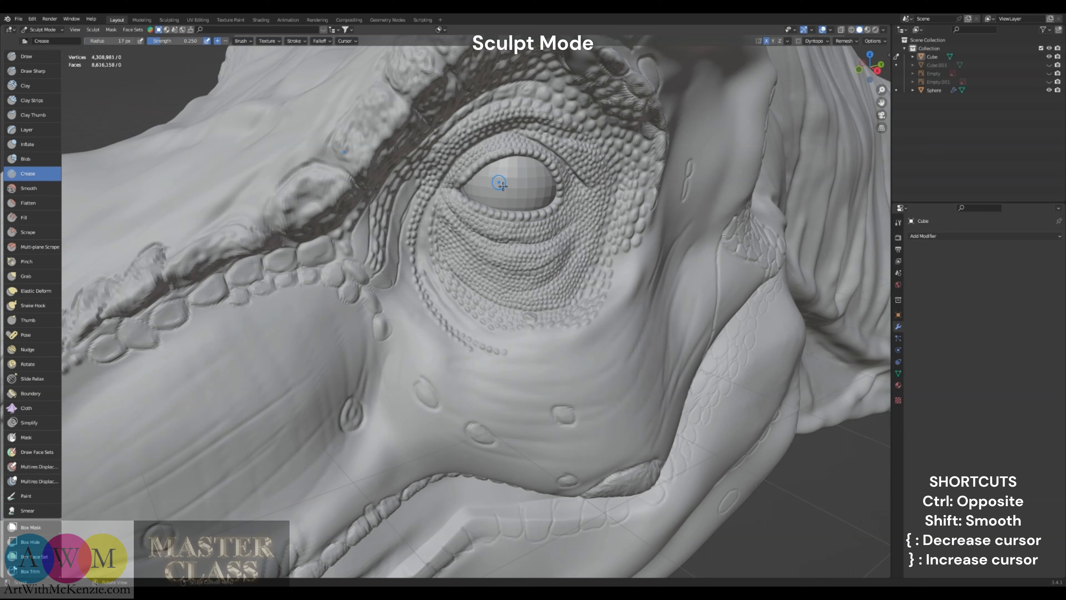
middle_drag(511, 311, 560, 211)
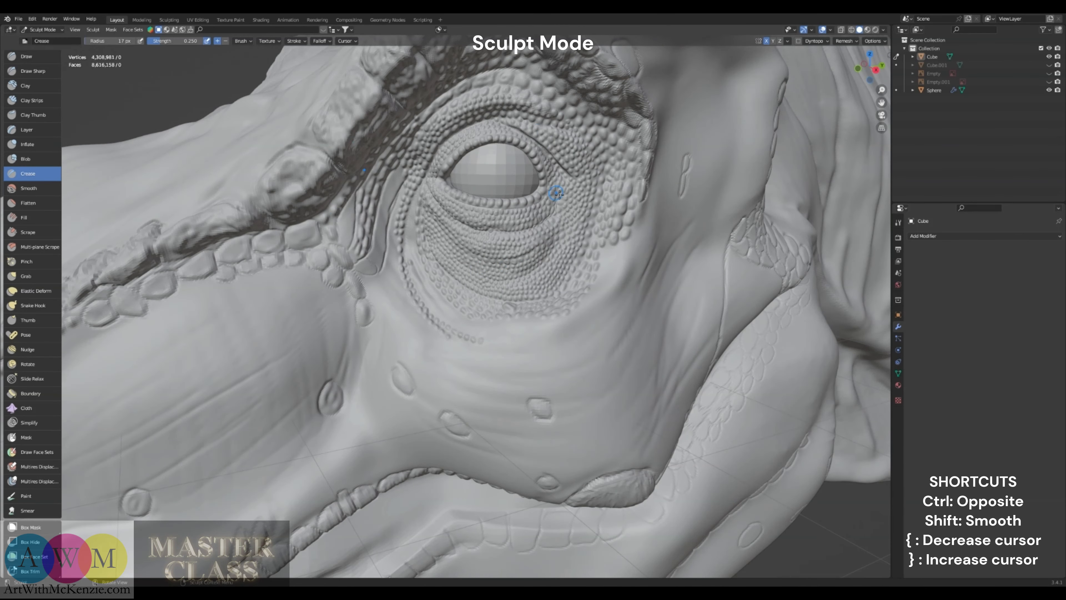
drag(432, 212, 489, 264)
middle_drag(532, 278, 548, 266)
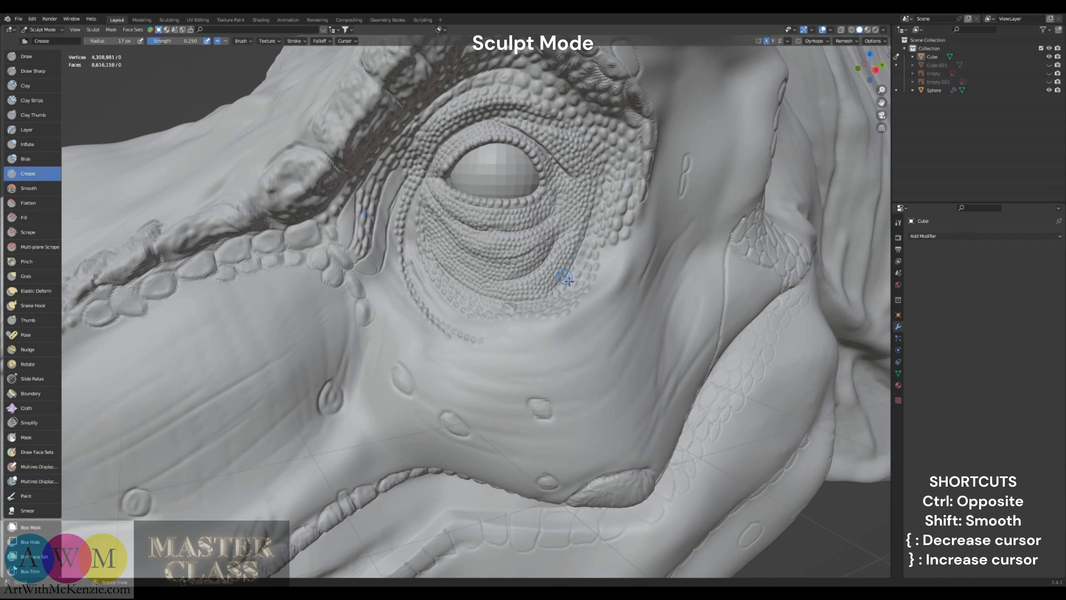
drag(437, 240, 451, 260)
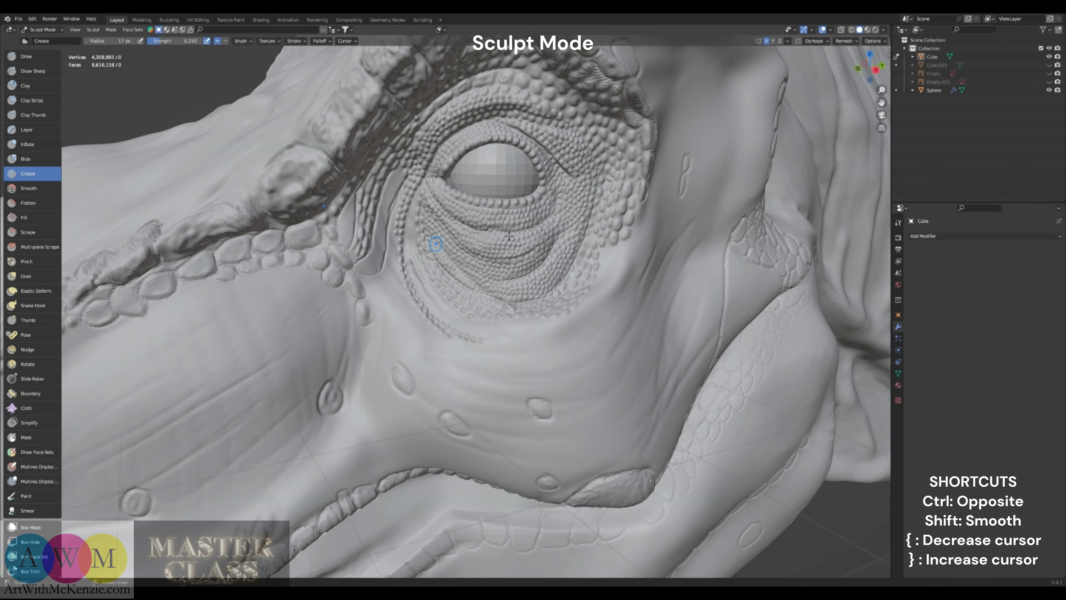
Shift the skin folds below the lower eyelid into shape with the Grab brush at 31 px
mouse_move(510, 237)
middle_down()
mouse_move(531, 230)
mouse_move(477, 230)
middle_up()
click(33, 271)
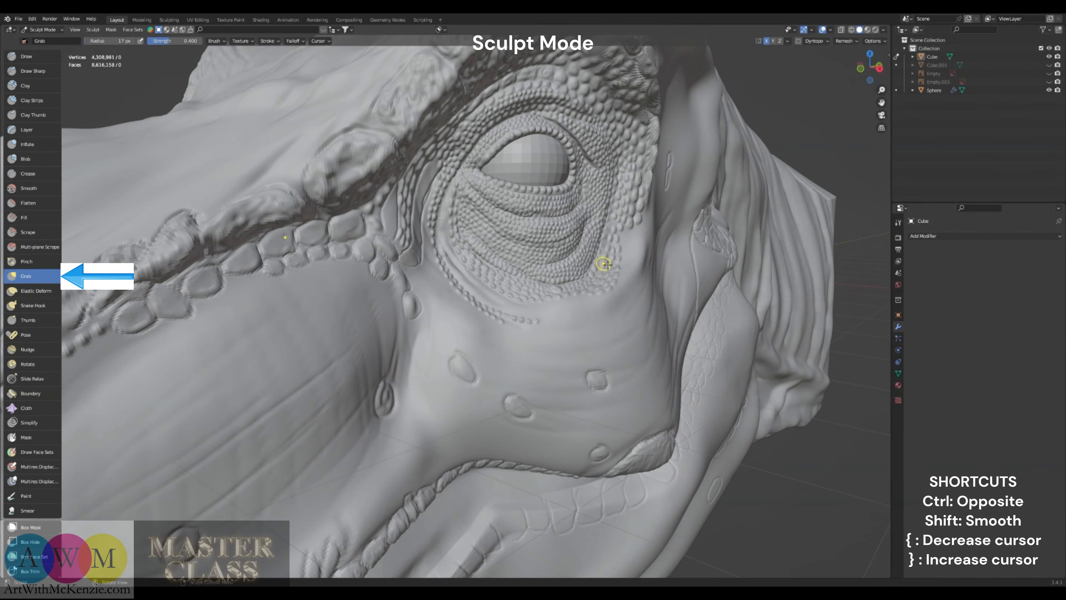
mouse_move(596, 236)
middle_down()
mouse_move(625, 225)
mouse_move(571, 214)
mouse_move(567, 227)
mouse_move(589, 245)
mouse_move(540, 267)
middle_up()
key(bracketright)
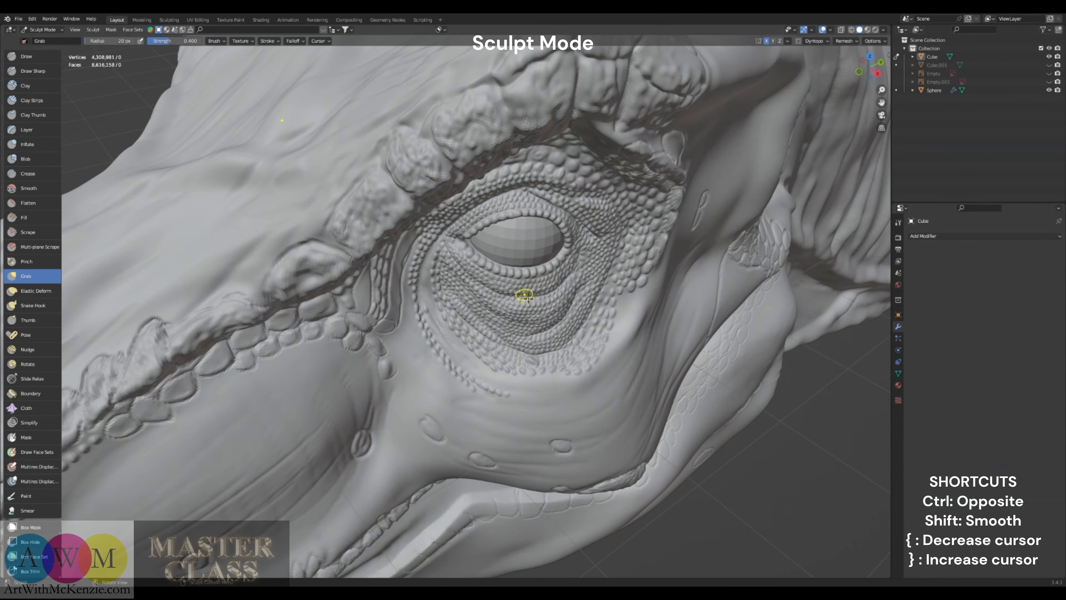
key(bracketright)
key(bracketright)
key(bracketright)
key(bracketright)
drag(542, 293, 526, 298)
mouse_move(558, 265)
middle_down()
mouse_move(538, 229)
mouse_move(567, 247)
middle_up()
drag(500, 193, 507, 200)
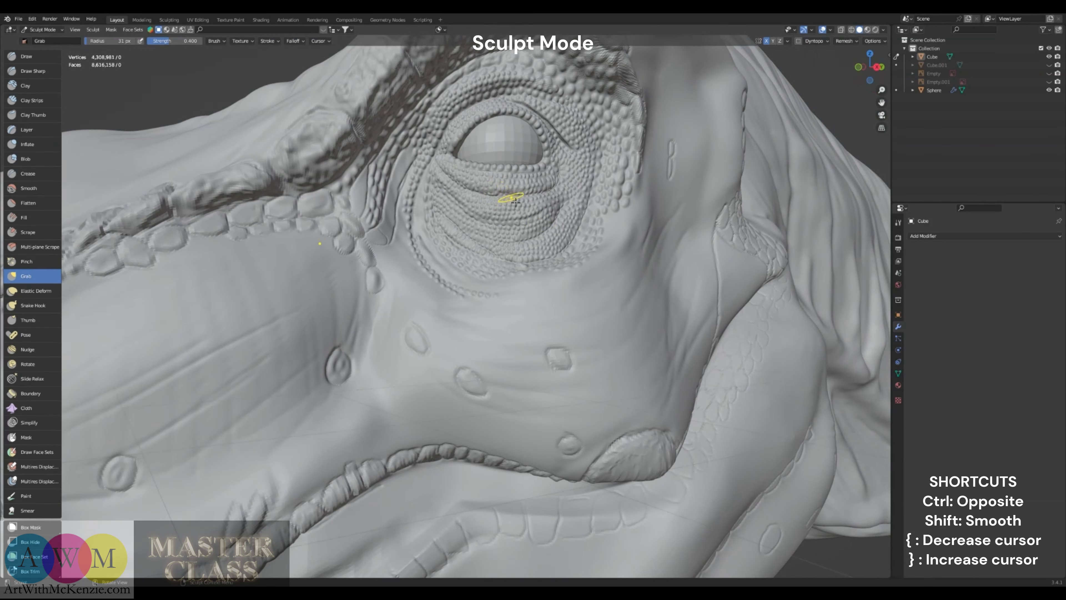
Adjust the lower eyelid rim and the skin at the eye's rear corner with the Grab brush at 50 px
middle_drag(507, 200, 511, 260)
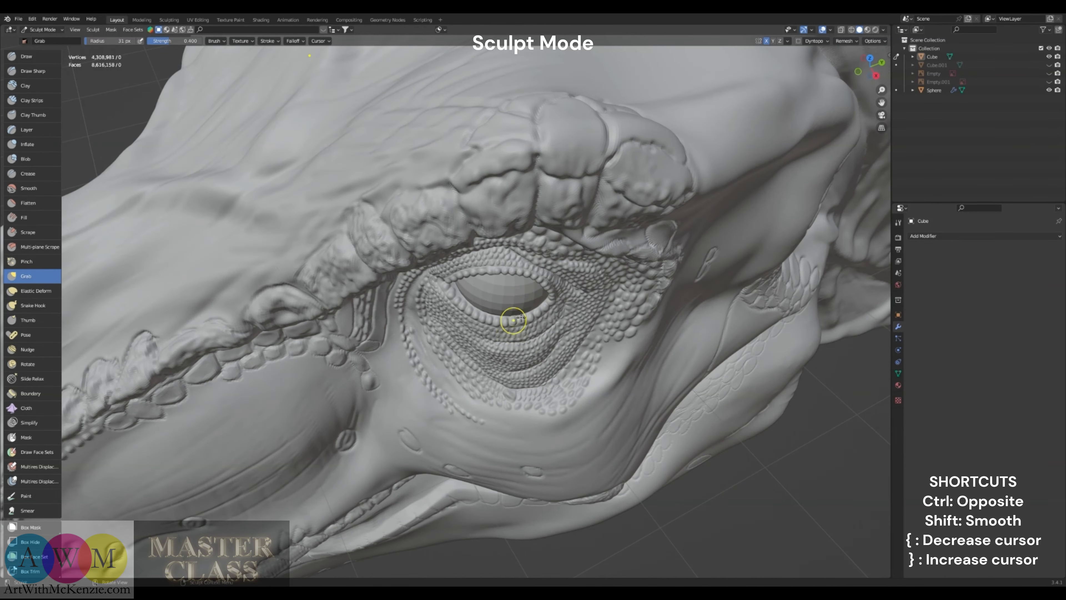
middle_drag(513, 320, 603, 225)
key(bracketright)
key(bracketright)
key(bracketright)
key(bracketright)
key(bracketright)
drag(580, 205, 581, 210)
middle_drag(574, 211, 510, 234)
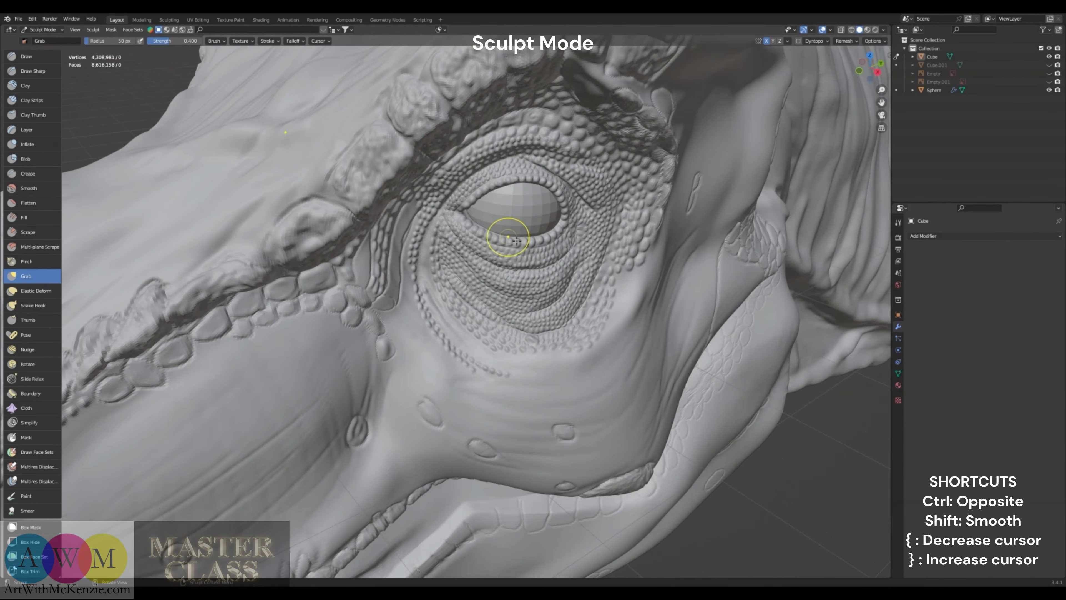
drag(510, 233, 511, 247)
Examine the shape of the under-eye folds from above, from the front and from farther away
mouse_move(563, 262)
middle_down()
mouse_move(537, 317)
mouse_move(437, 410)
middle_up()
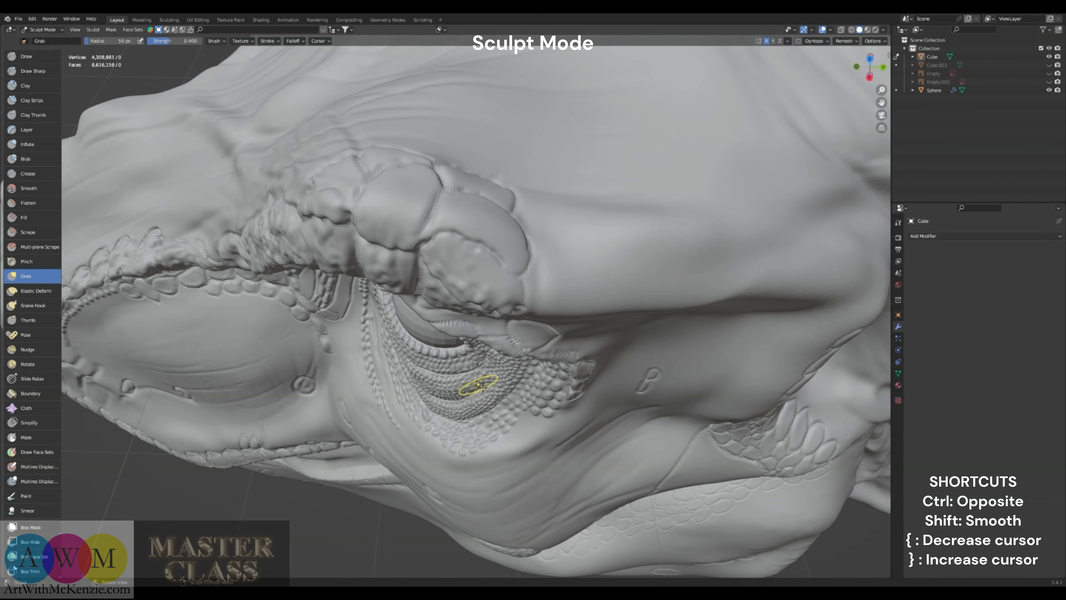
mouse_move(473, 380)
middle_down()
mouse_move(525, 227)
mouse_move(506, 208)
middle_up()
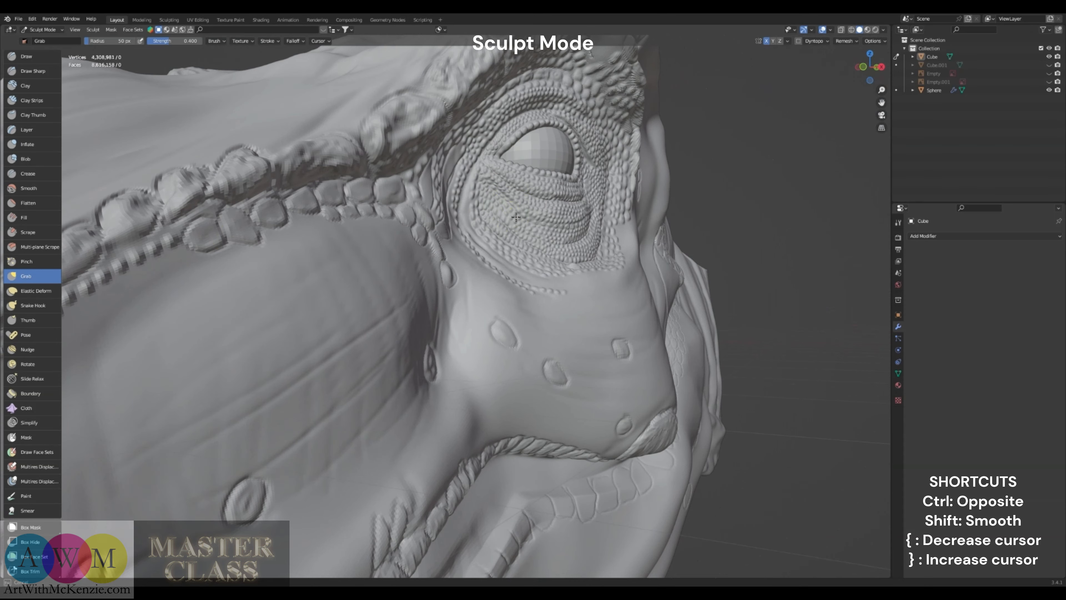
mouse_move(531, 227)
middle_down()
mouse_move(473, 255)
mouse_move(438, 352)
mouse_move(575, 274)
mouse_move(578, 349)
mouse_move(518, 305)
mouse_move(505, 334)
mouse_move(501, 271)
mouse_move(473, 333)
mouse_move(500, 238)
middle_up()
key(bracketleft)
scroll(576, 274, down, 4)
scroll(500, 327, up, 2)
key(bracketleft)
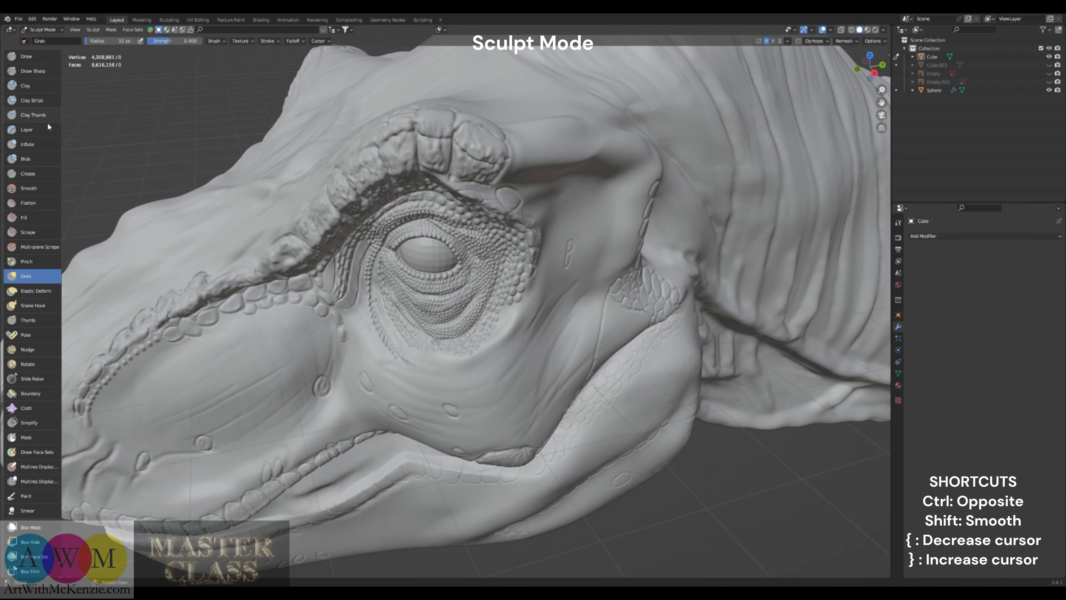
Crease the skin around the eye's rear corner and the outer under-eye folds with the Crease brush at 22 px
click(32, 178)
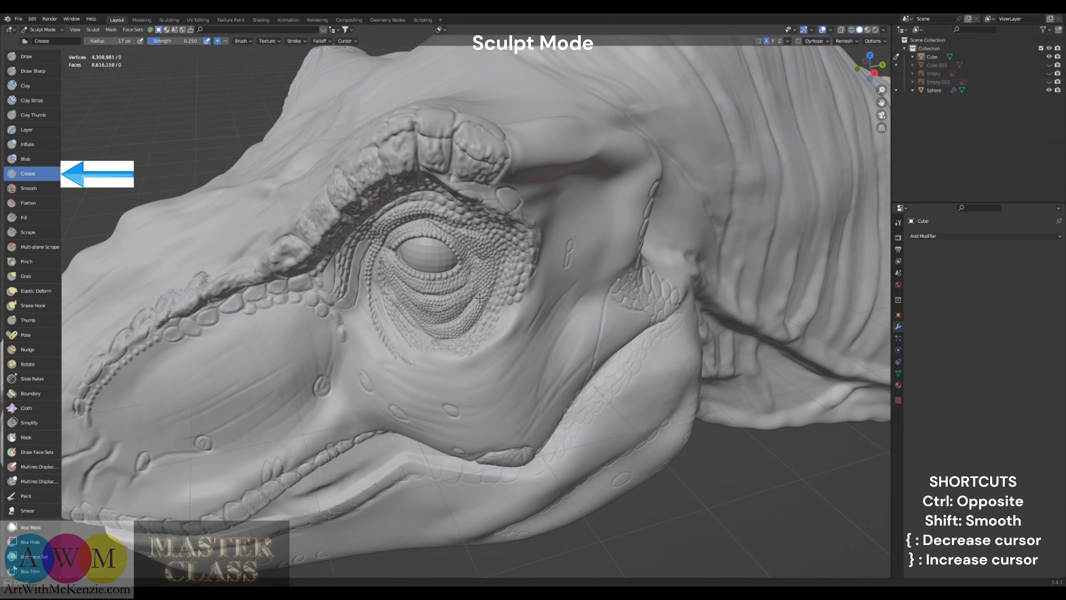
middle_drag(483, 271, 467, 194)
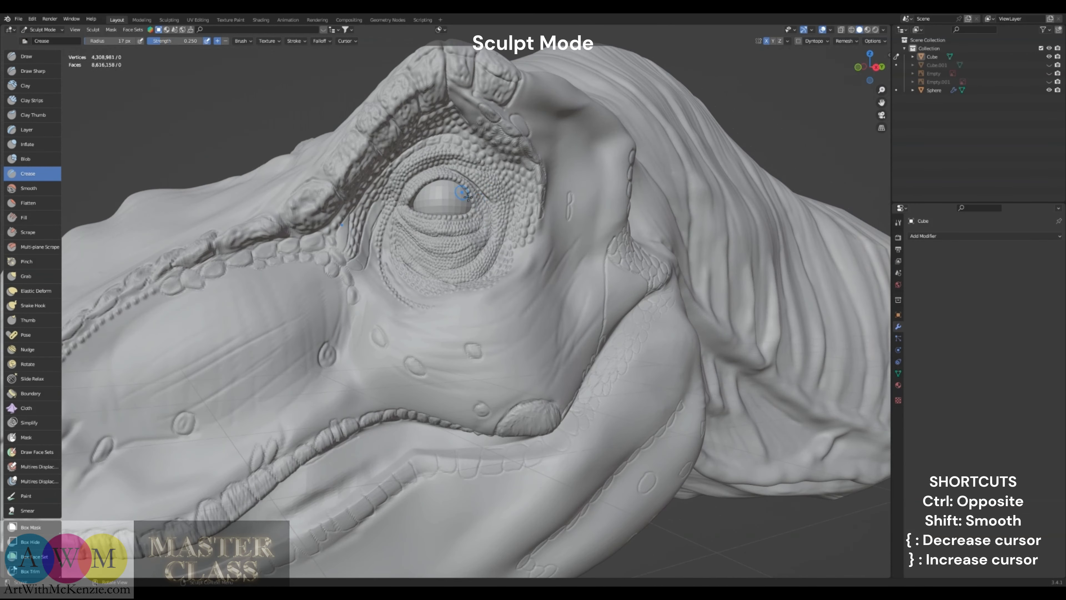
drag(487, 202, 442, 163)
middle_drag(487, 201, 458, 254)
drag(483, 320, 472, 319)
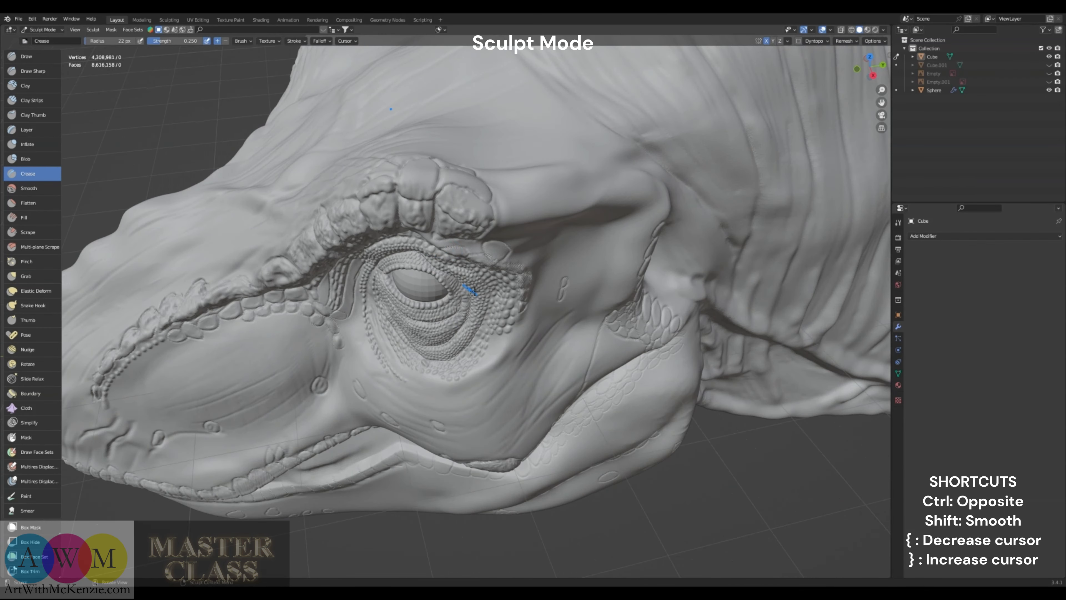
middle_drag(472, 319, 485, 197)
middle_drag(507, 269, 488, 279)
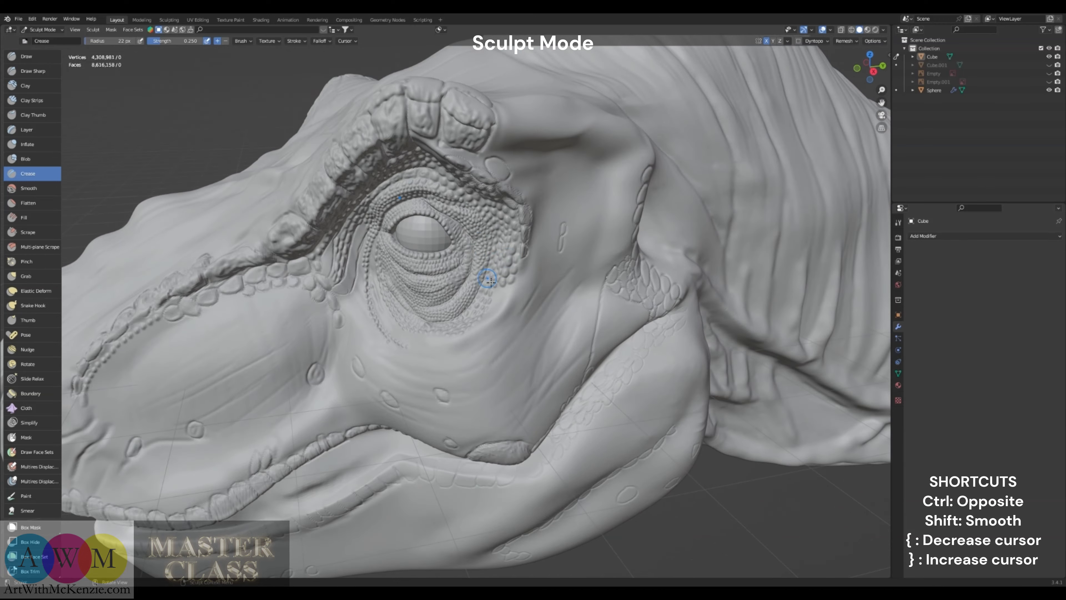
key(bracketleft)
key(bracketleft)
key(bracketleft)
mouse_move(478, 279)
middle_down()
mouse_move(549, 247)
mouse_move(533, 219)
mouse_move(546, 202)
middle_up()
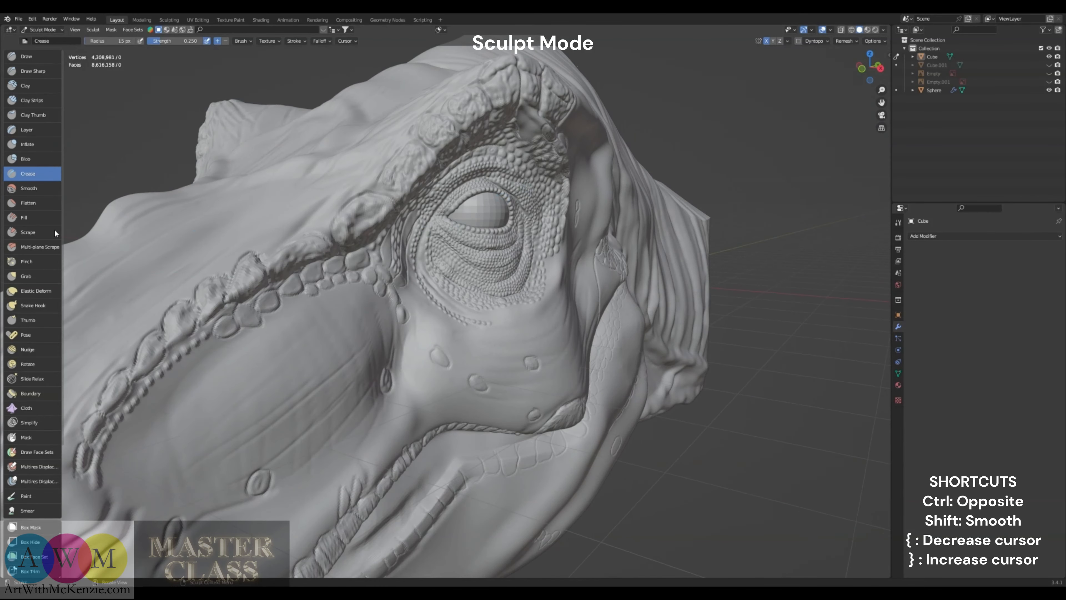
Refine the volume of the scaly folds beneath the eye with the Inflate brush at 16 px and 20 px
click(28, 144)
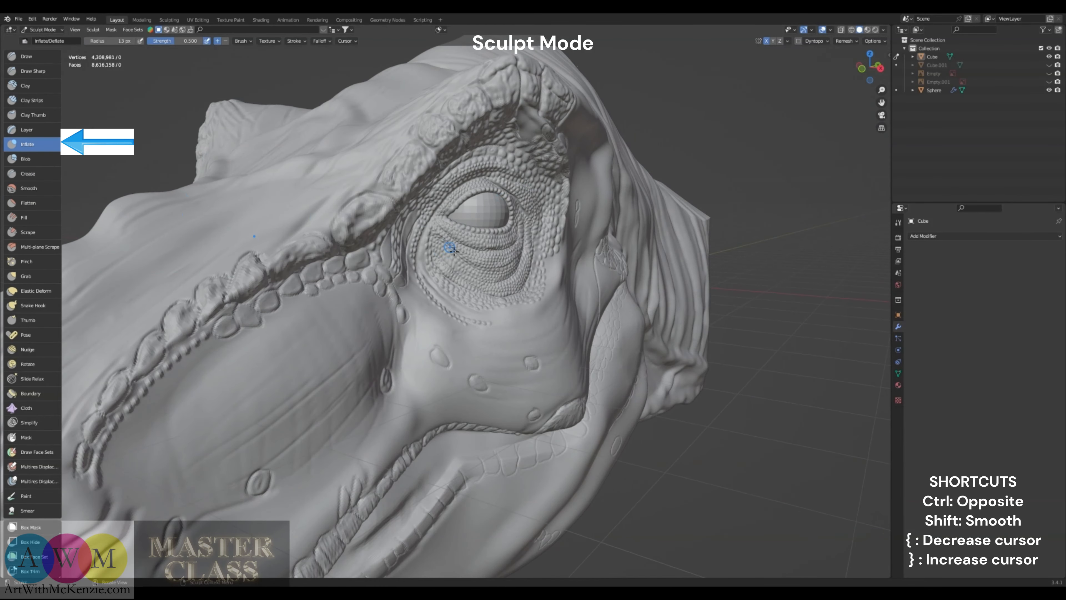
key(bracketleft)
key(bracketleft)
middle_drag(449, 257, 431, 310)
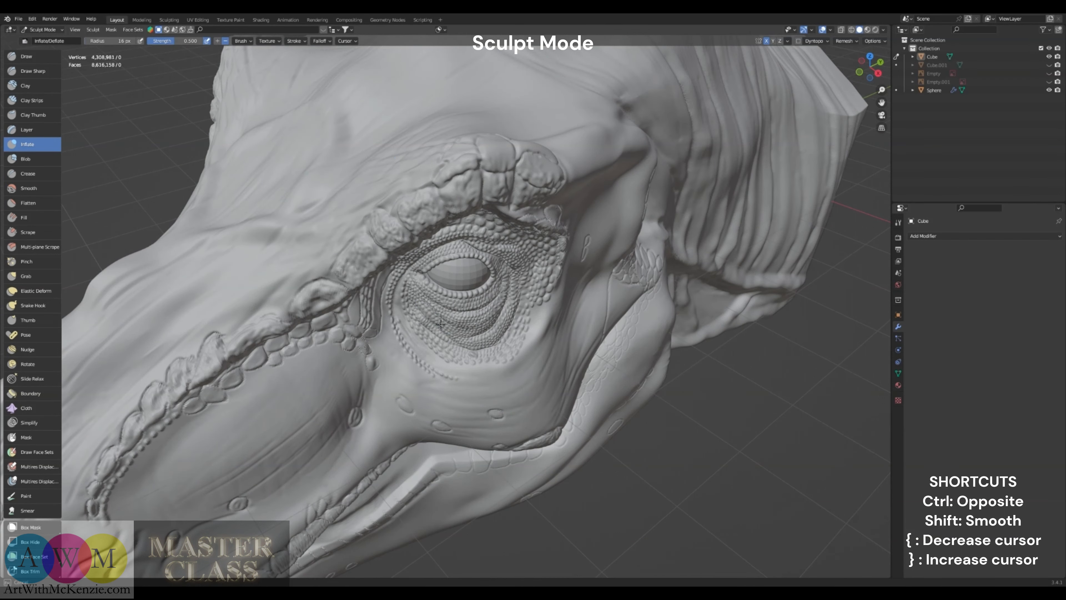
scroll(441, 323, down, 2)
middle_drag(441, 324, 516, 329)
scroll(519, 343, up, 4)
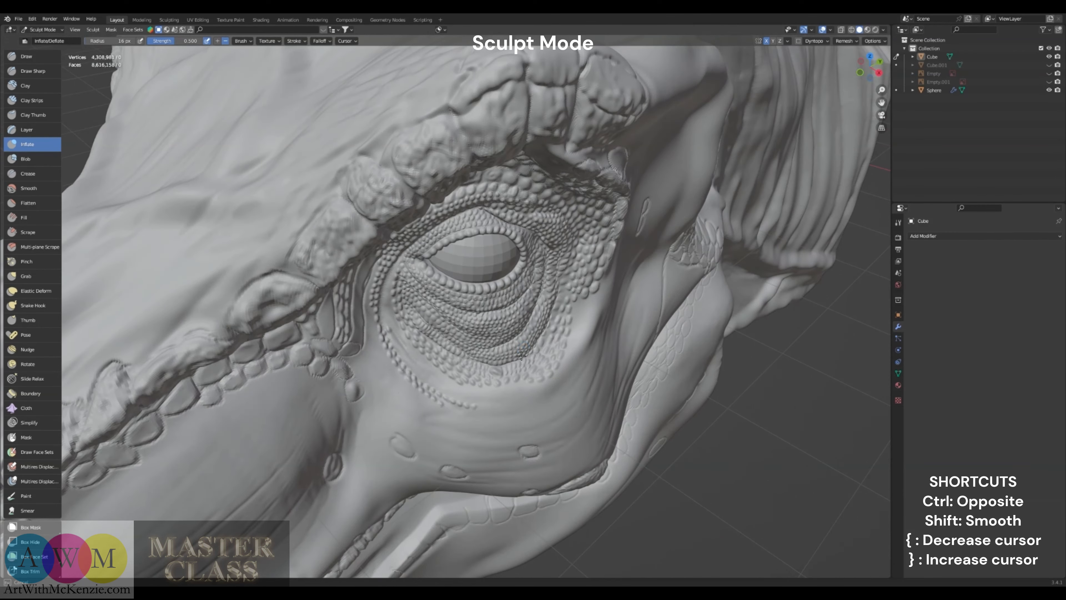
middle_drag(553, 289, 518, 270)
key(bracketright)
key(bracketright)
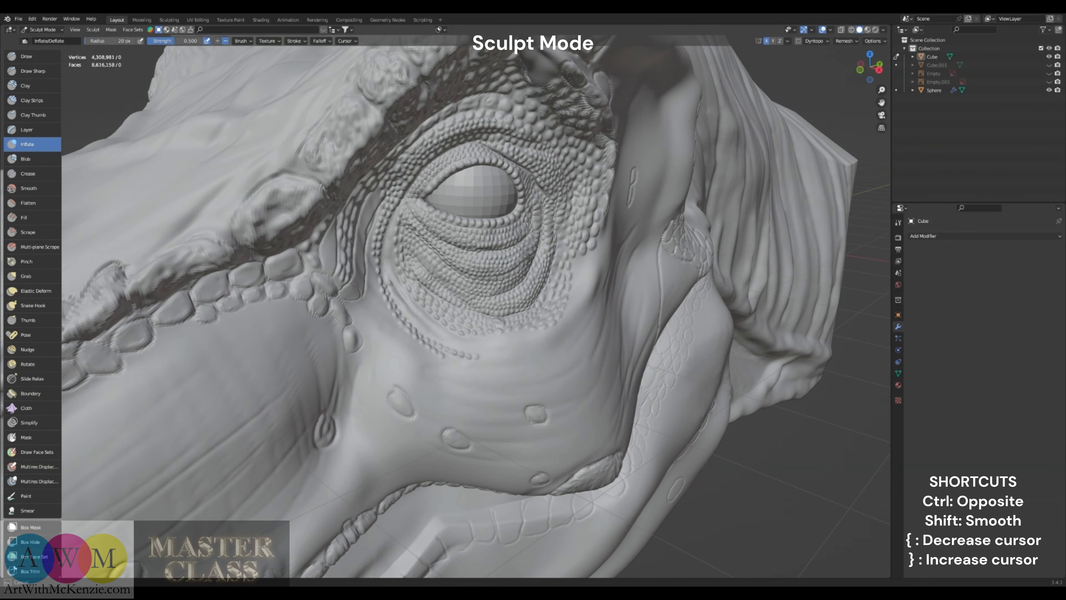
middle_drag(533, 254, 503, 263)
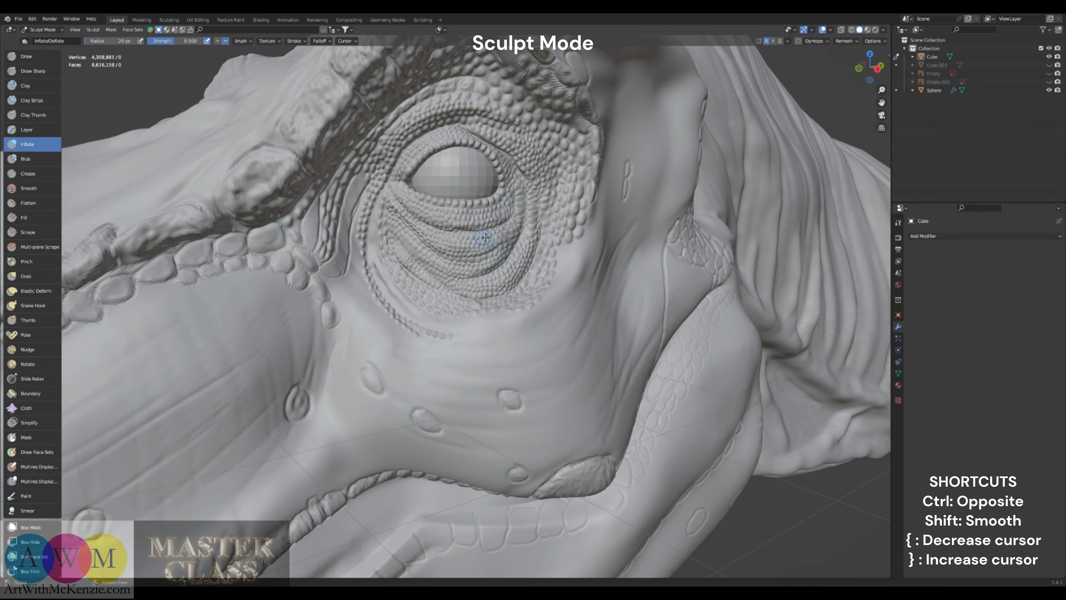
middle_drag(508, 257, 483, 246)
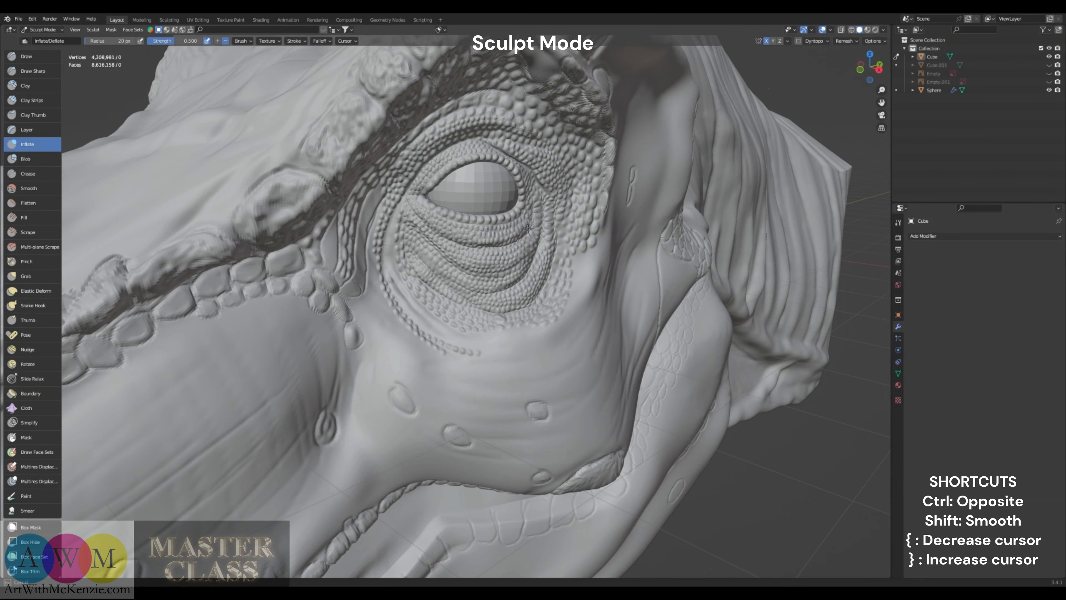
mouse_move(441, 227)
middle_down()
mouse_move(441, 262)
mouse_move(563, 271)
mouse_move(82, 131)
middle_up()
Reshape the outer contour of the under-eye area from the front view with the Grab brush at 98 px
click(32, 277)
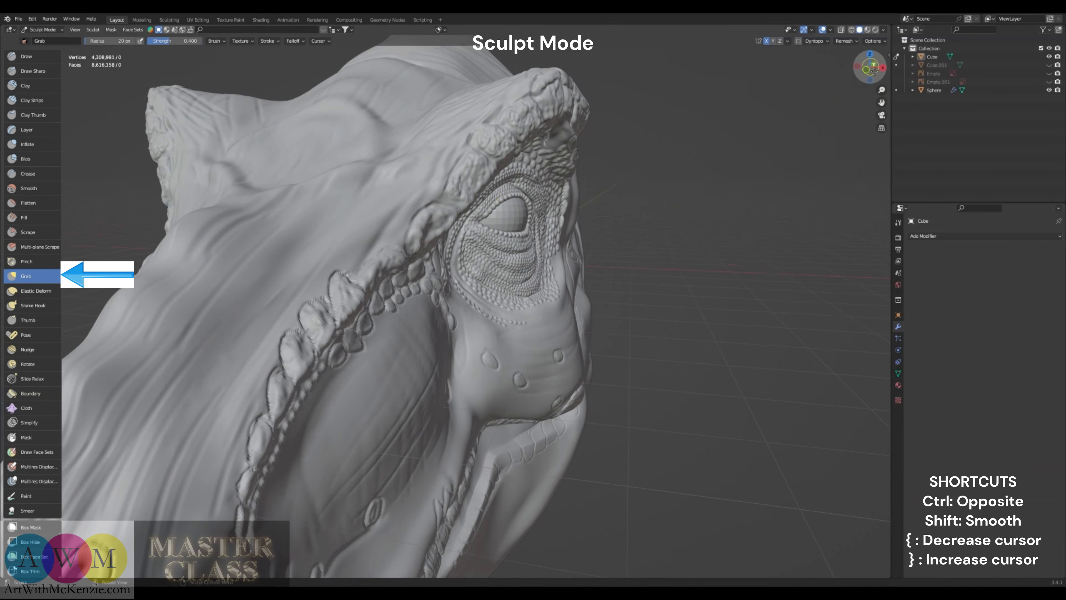
click(866, 69)
mouse_move(572, 289)
ctrl+middle_down()
mouse_move(572, 268)
mouse_move(533, 301)
ctrl+middle_up()
ctrl+middle_drag(533, 301, 532, 280)
key(bracketright)
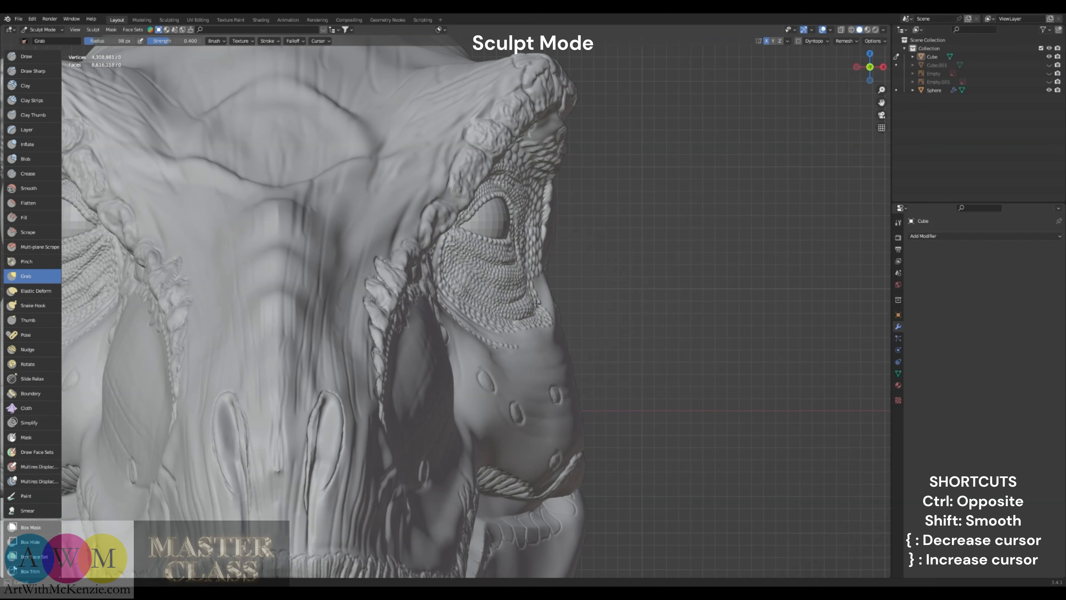
middle_drag(526, 310, 432, 375)
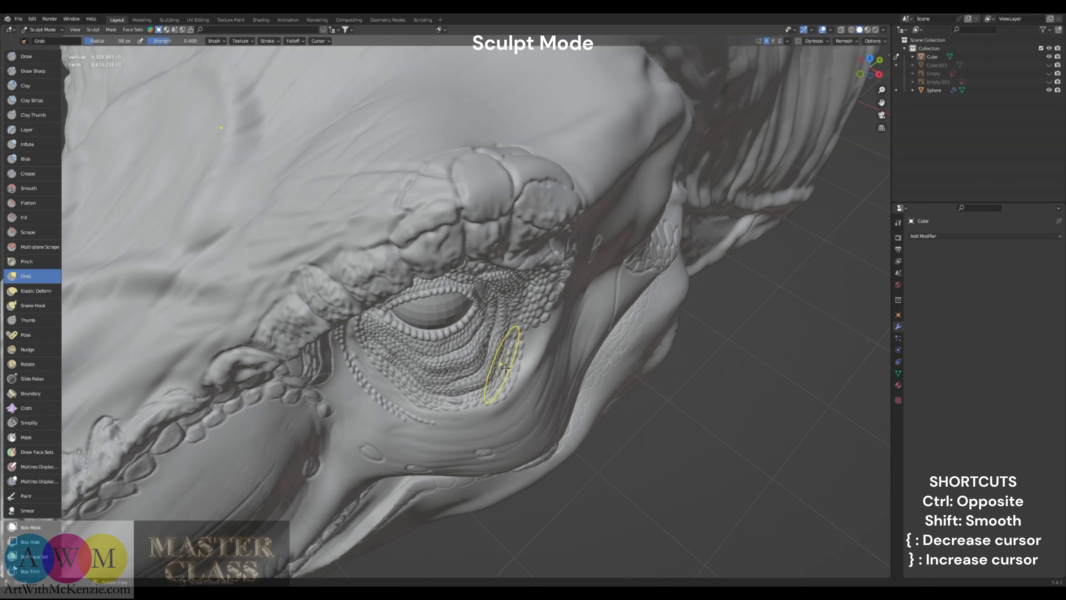
mouse_move(479, 310)
middle_down()
mouse_move(464, 359)
mouse_move(476, 409)
mouse_move(439, 417)
mouse_move(418, 374)
middle_up()
Sharpen the grooves between the scales in the folds beneath the eye with the Draw Sharp brush at 10 px
scroll(428, 297, up, 3)
mouse_move(428, 297)
middle_down()
mouse_move(466, 300)
mouse_move(464, 336)
mouse_move(447, 305)
mouse_move(431, 330)
middle_up()
mouse_move(383, 379)
middle_down()
mouse_move(349, 330)
mouse_move(424, 325)
middle_up()
scroll(349, 330, up, 1)
scroll(429, 261, up, 2)
shift+middle_drag(423, 243, 445, 310)
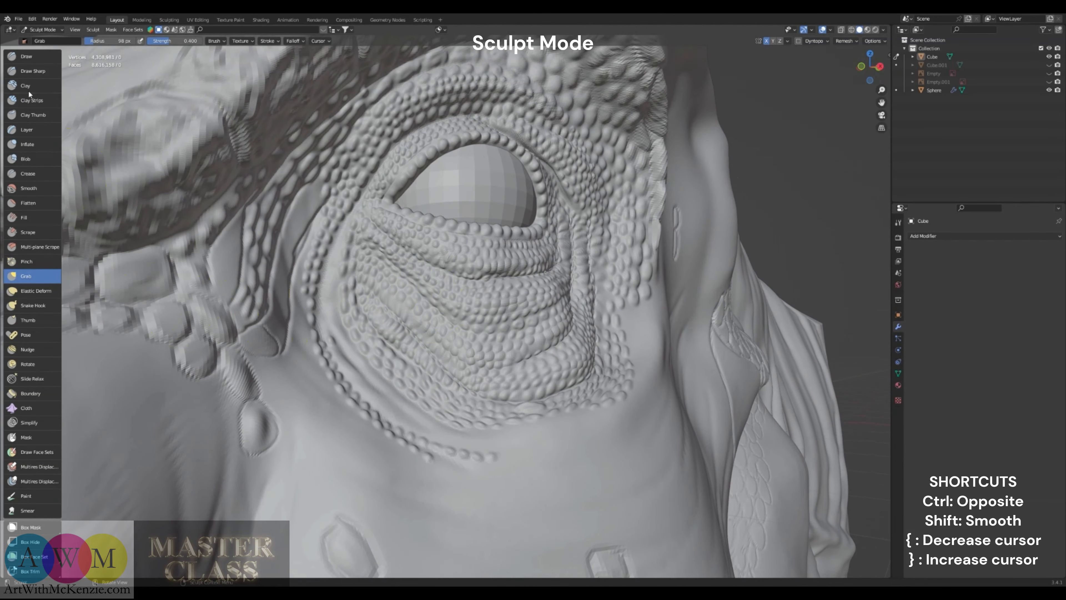
click(36, 70)
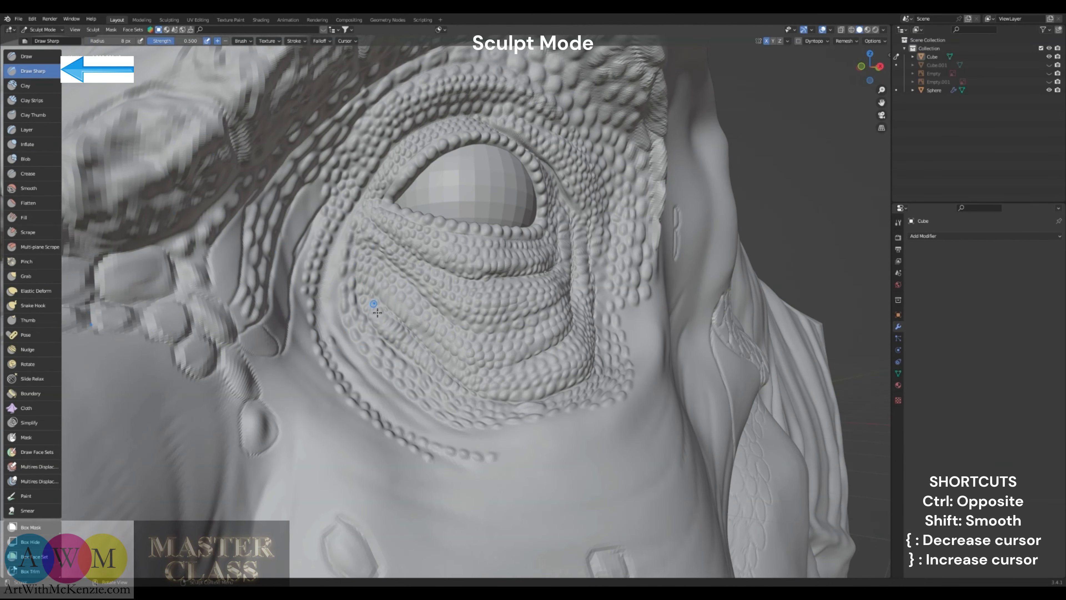
mouse_move(377, 312)
middle_down()
mouse_move(367, 294)
mouse_move(431, 256)
middle_up()
scroll(364, 274, up, 2)
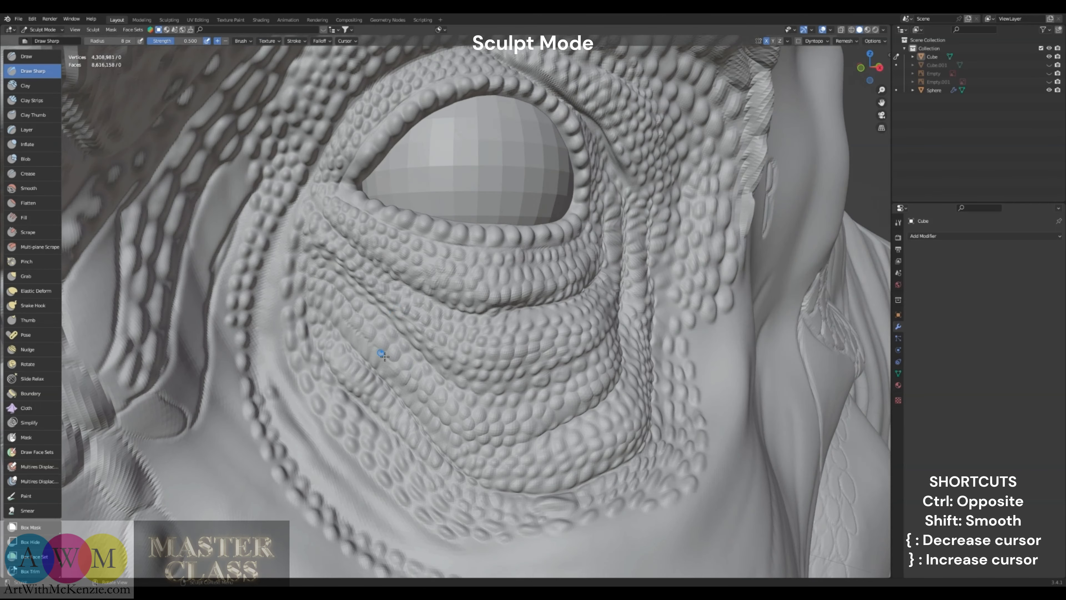
key(bracketright)
key(bracketright)
mouse_move(464, 359)
mouse_down()
mouse_move(457, 376)
mouse_move(478, 353)
mouse_move(463, 375)
mouse_move(487, 387)
mouse_up()
drag(505, 335, 492, 380)
drag(535, 337, 531, 361)
drag(539, 314, 554, 343)
Carve thin creases between the scales around the eye's rear corner and the ends of the under-eye folds with Draw Sharp
middle_drag(552, 335, 491, 330)
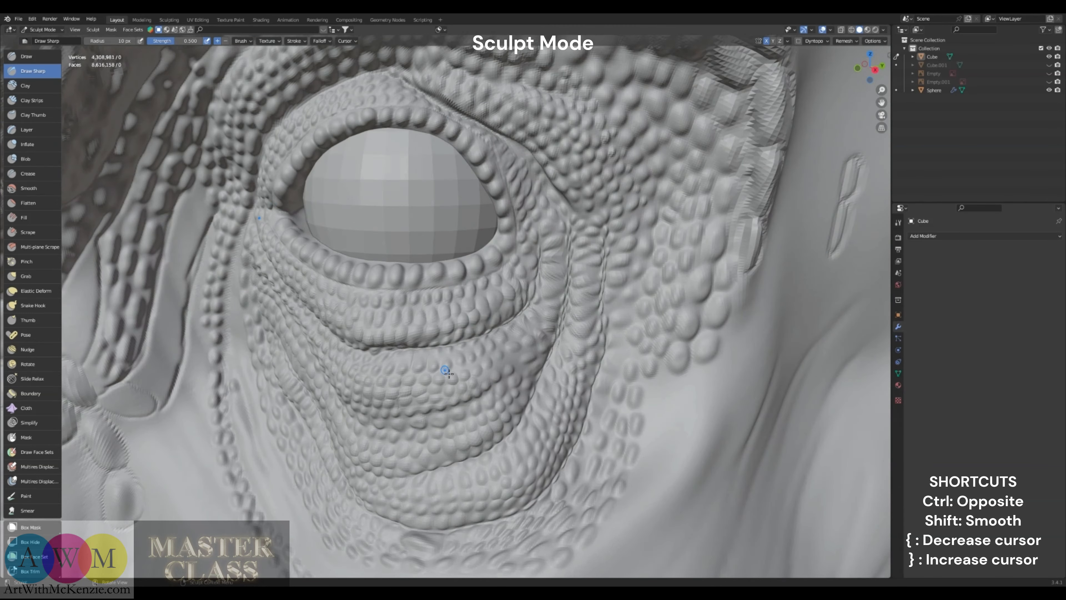
mouse_move(446, 357)
mouse_down()
mouse_move(447, 375)
mouse_move(467, 366)
mouse_up()
middle_drag(457, 336, 511, 353)
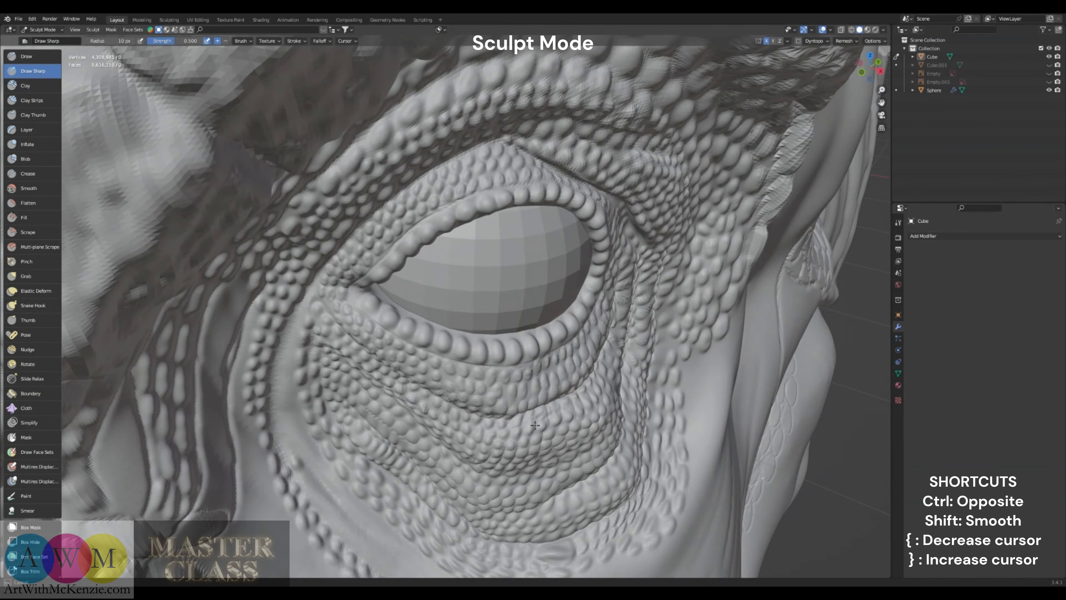
middle_drag(593, 398, 542, 376)
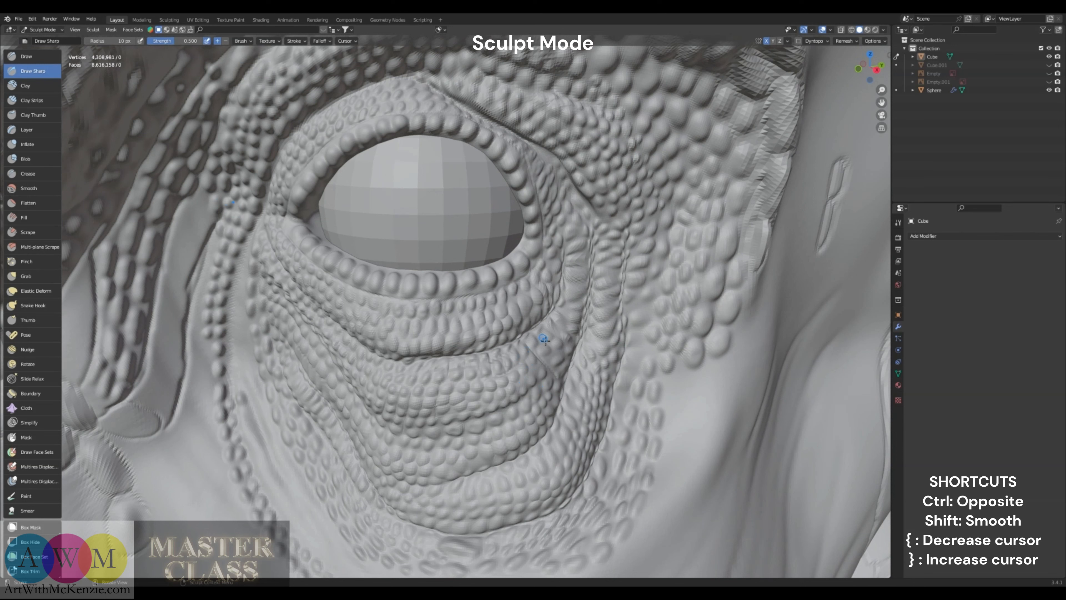
mouse_move(534, 334)
mouse_down()
mouse_move(564, 360)
mouse_move(521, 382)
mouse_move(570, 327)
mouse_up()
drag(573, 320, 568, 304)
middle_drag(553, 210, 521, 164)
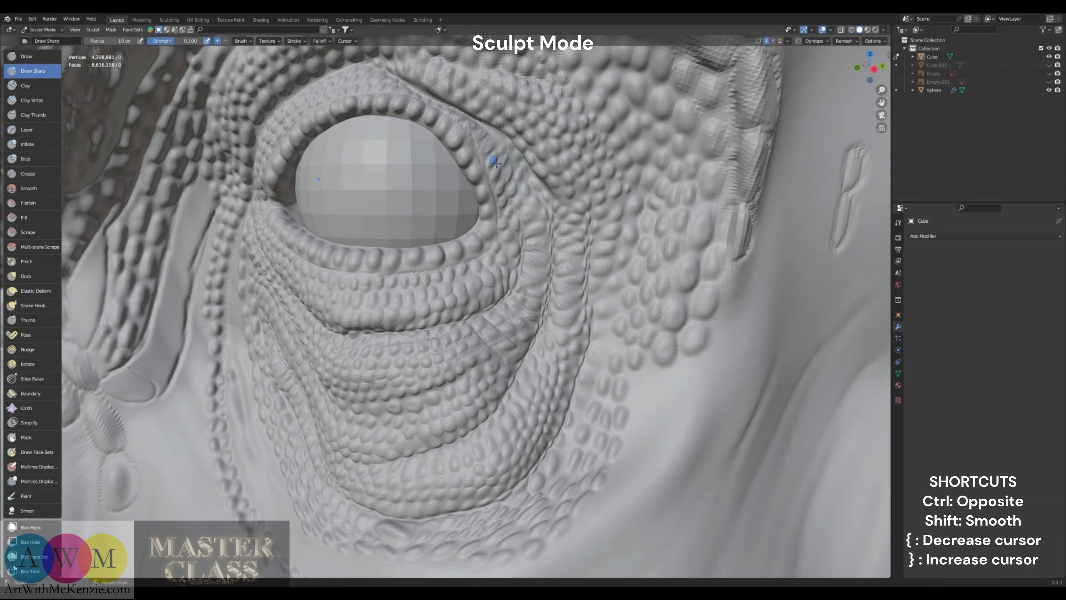
mouse_move(495, 162)
mouse_down()
mouse_move(521, 217)
mouse_move(520, 190)
mouse_move(487, 131)
mouse_up()
mouse_move(548, 252)
middle_down()
mouse_move(547, 281)
mouse_move(585, 244)
middle_up()
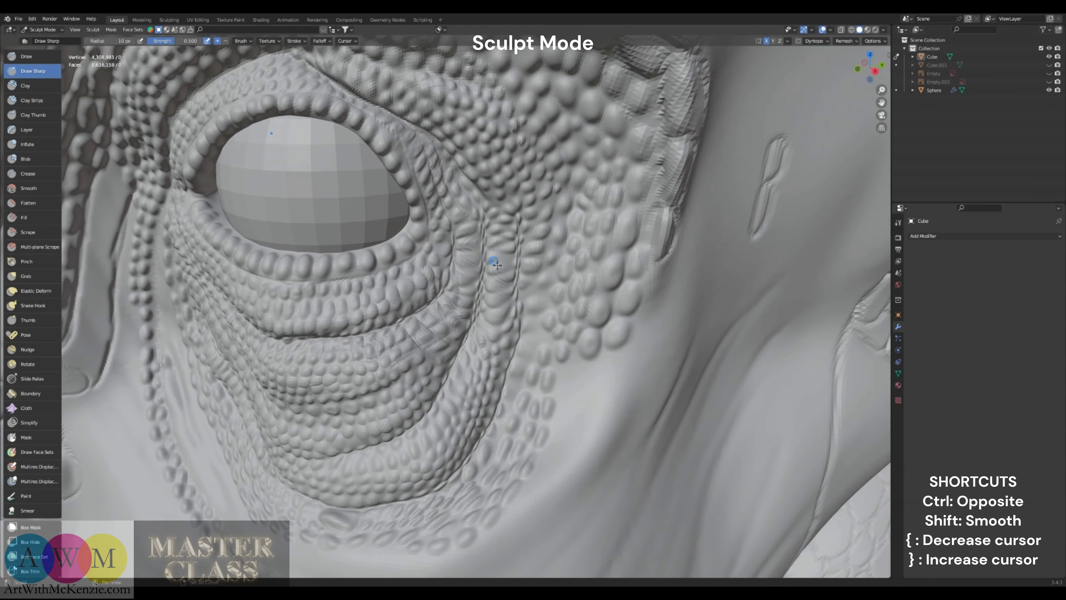
Enable Dyntopo and sculpt fine scales on the folds behind the eye with the Draw brush, undoing an unwanted stroke
click(798, 41)
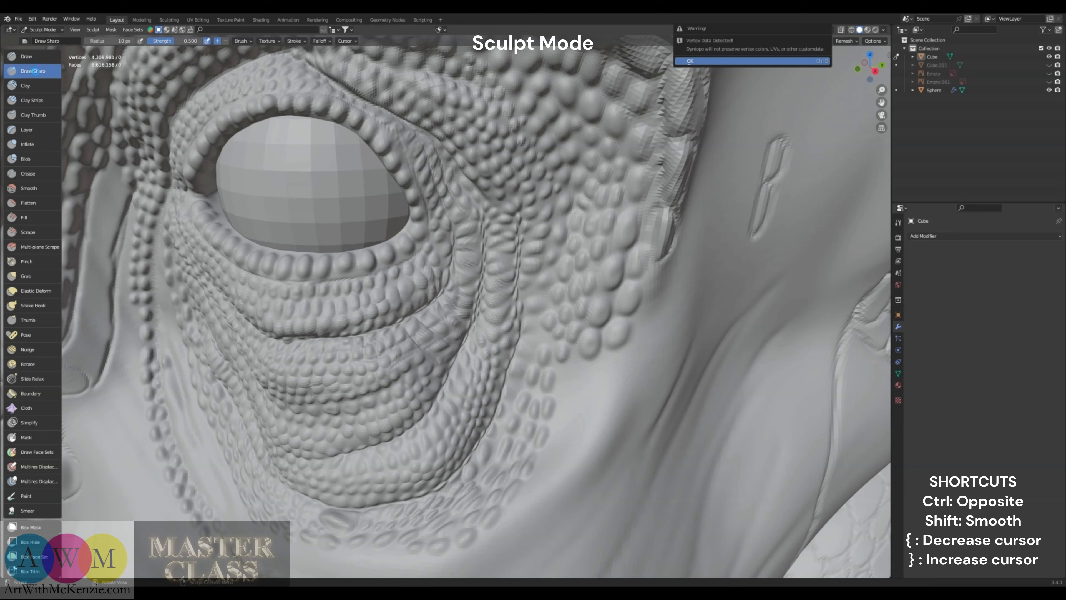
key(Return)
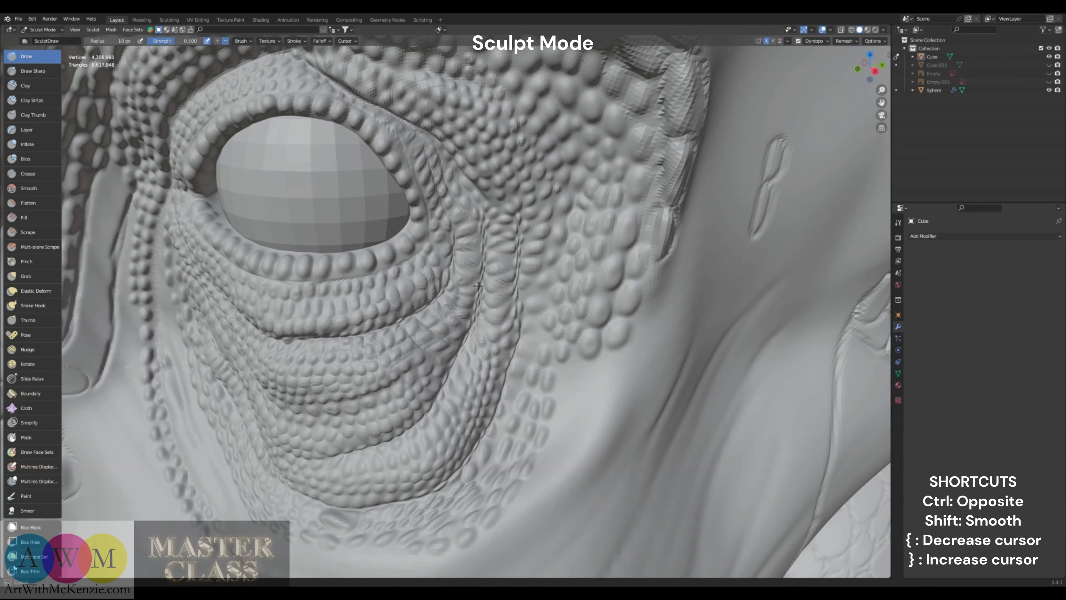
drag(486, 273, 477, 282)
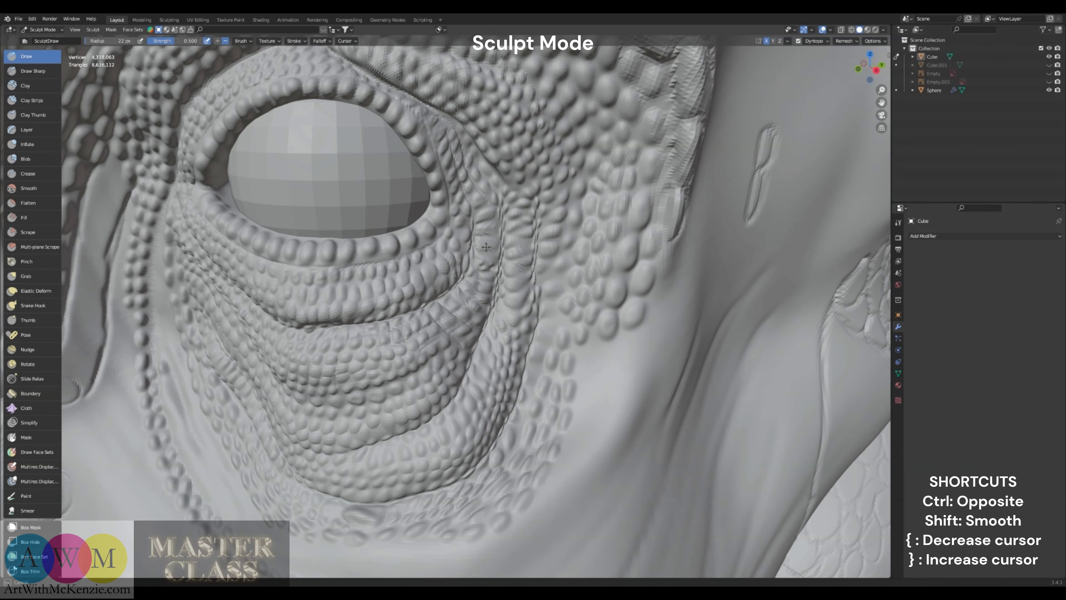
mouse_move(500, 257)
mouse_down()
mouse_move(487, 242)
mouse_move(493, 221)
mouse_move(483, 221)
mouse_move(496, 243)
mouse_move(494, 231)
mouse_move(520, 236)
mouse_up()
key(bracketleft)
key(bracketleft)
key(bracketleft)
key(ctrl+z)
drag(496, 235, 494, 246)
drag(482, 213, 482, 213)
middle_drag(482, 213, 482, 217)
Build up the small scales along the rear under-eye folds with the Draw brush at 15 px
key(bracketright)
key(bracketright)
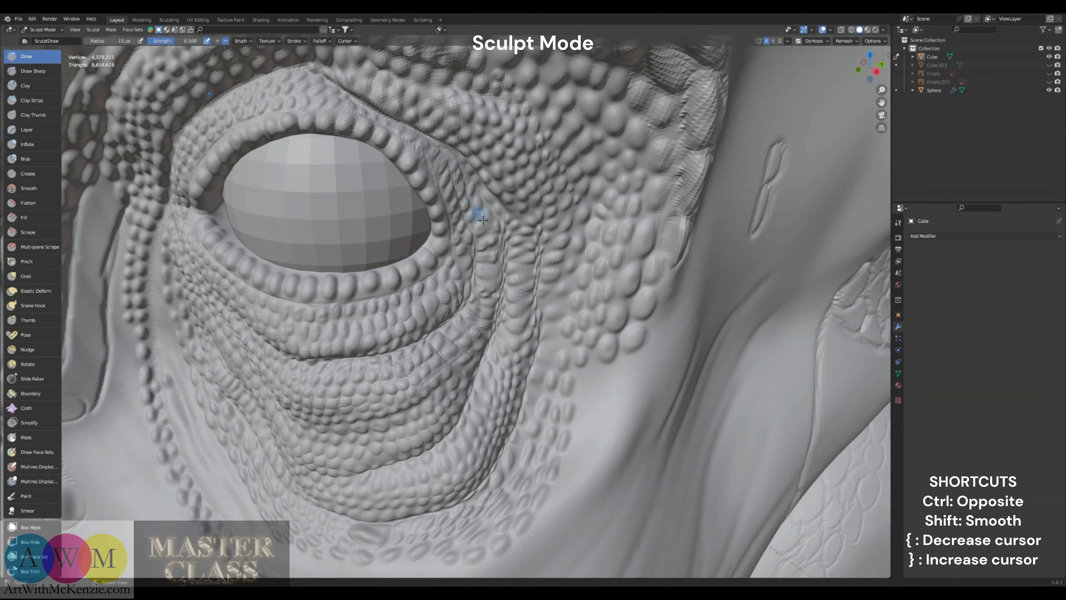
mouse_move(499, 278)
mouse_down()
mouse_move(484, 274)
mouse_move(500, 274)
mouse_move(485, 276)
mouse_move(493, 273)
mouse_move(484, 292)
mouse_move(493, 299)
mouse_move(481, 304)
mouse_move(493, 330)
mouse_move(480, 335)
mouse_up()
drag(483, 296, 489, 298)
mouse_move(513, 313)
mouse_down()
mouse_move(529, 303)
mouse_move(516, 285)
mouse_move(525, 282)
mouse_up()
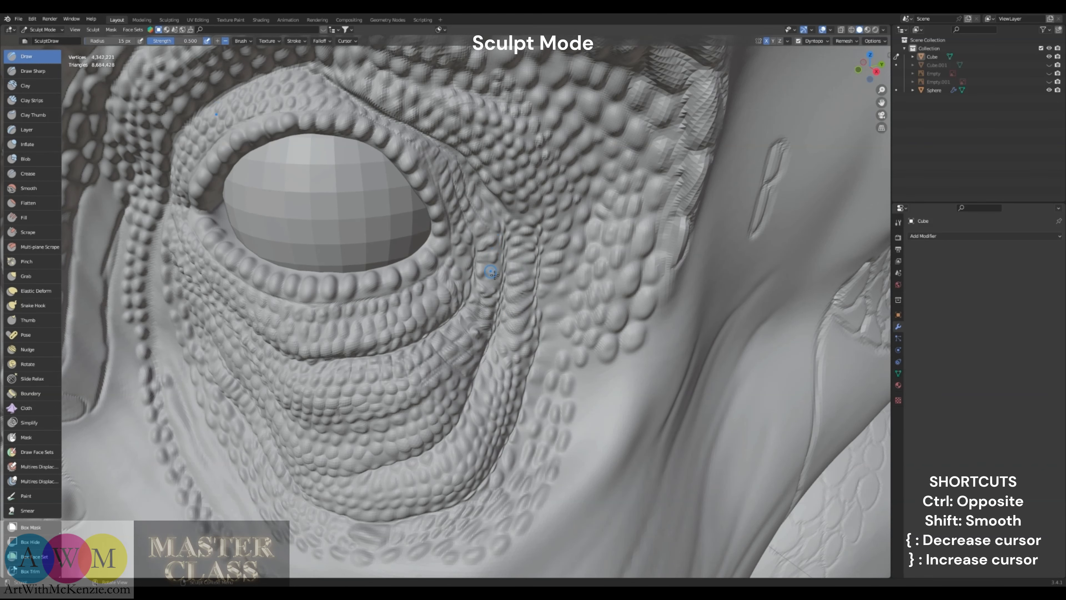
Add rounded scales beneath the rear end of the brow ridge with the Draw brush at 18 px and smooth the rough spots
middle_drag(717, 88, 470, 145)
mouse_move(496, 206)
ctrl+middle_down()
mouse_move(503, 152)
mouse_move(485, 210)
ctrl+middle_up()
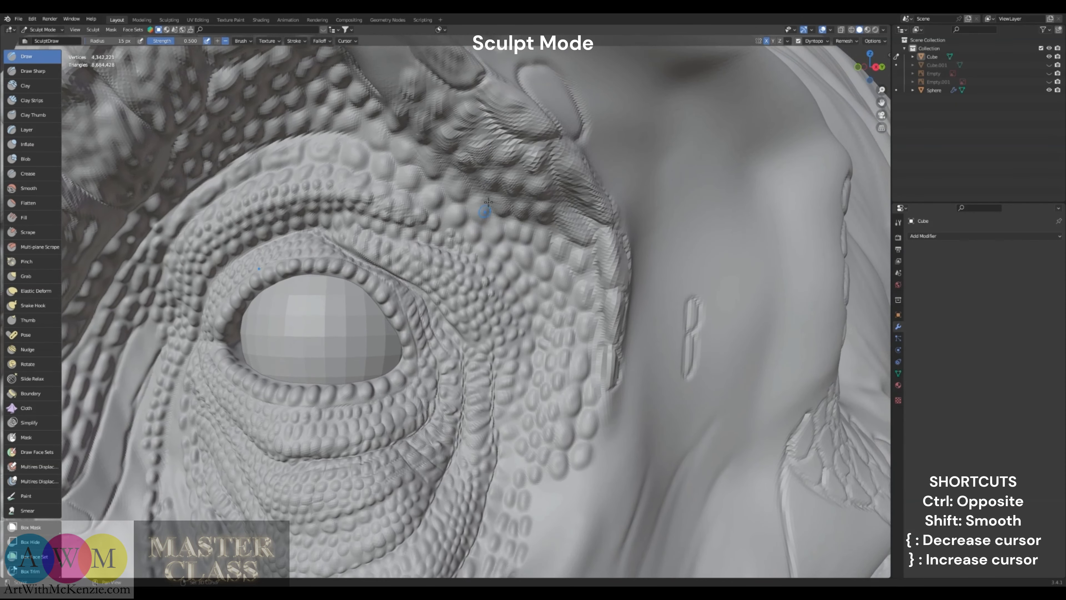
key(f)
mouse_move(523, 171)
mouse_down()
mouse_move(533, 160)
mouse_move(511, 148)
mouse_move(544, 151)
mouse_move(574, 189)
mouse_move(563, 155)
mouse_up()
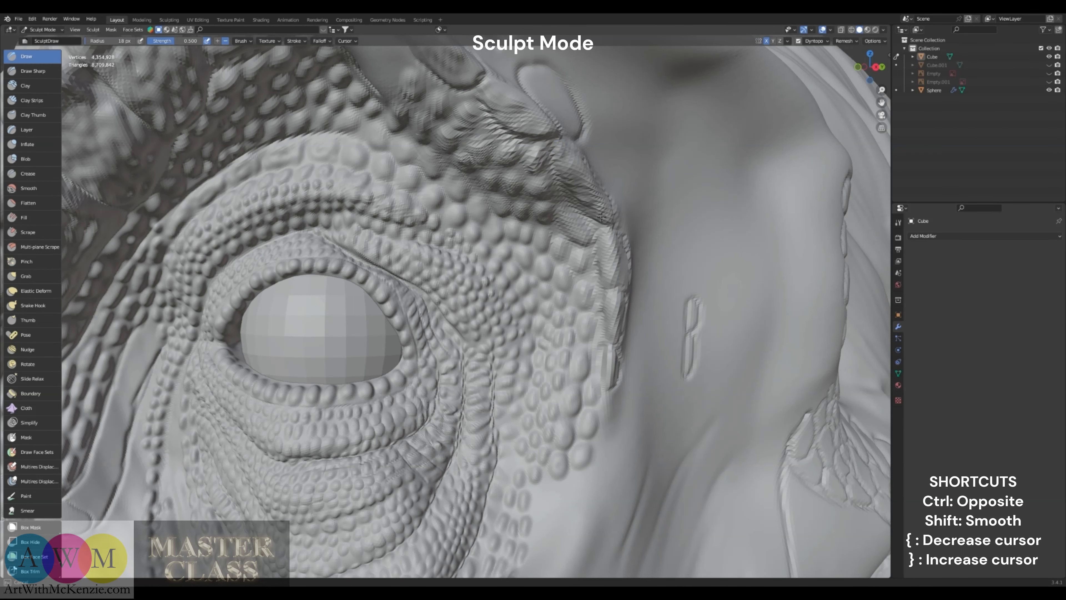
drag(590, 209, 572, 227)
mouse_move(452, 139)
mouse_down()
mouse_move(471, 121)
mouse_move(461, 120)
mouse_move(466, 111)
mouse_move(414, 82)
mouse_move(403, 113)
mouse_move(428, 126)
mouse_up()
mouse_move(506, 113)
shift+mouse_down()
mouse_move(532, 117)
mouse_move(527, 129)
shift+mouse_up()
mouse_move(466, 110)
shift+mouse_down()
mouse_move(466, 123)
mouse_move(488, 115)
mouse_move(494, 135)
mouse_move(490, 127)
shift+mouse_up()
Extend the raised scales across the patch above the eye's rear corner and up toward the brow ridge with the Draw brush
mouse_move(507, 150)
mouse_down()
mouse_move(532, 163)
mouse_move(511, 154)
mouse_move(536, 155)
mouse_move(534, 165)
mouse_move(538, 150)
mouse_up()
drag(514, 181, 536, 189)
drag(536, 191, 542, 193)
mouse_move(463, 156)
mouse_down()
mouse_move(482, 151)
mouse_move(444, 138)
mouse_move(437, 98)
mouse_move(444, 112)
mouse_move(415, 80)
mouse_move(403, 112)
mouse_up()
click(415, 58)
shift+middle_drag(402, 108, 462, 170)
mouse_move(465, 119)
mouse_down()
mouse_move(471, 143)
mouse_move(459, 157)
mouse_move(452, 148)
mouse_up()
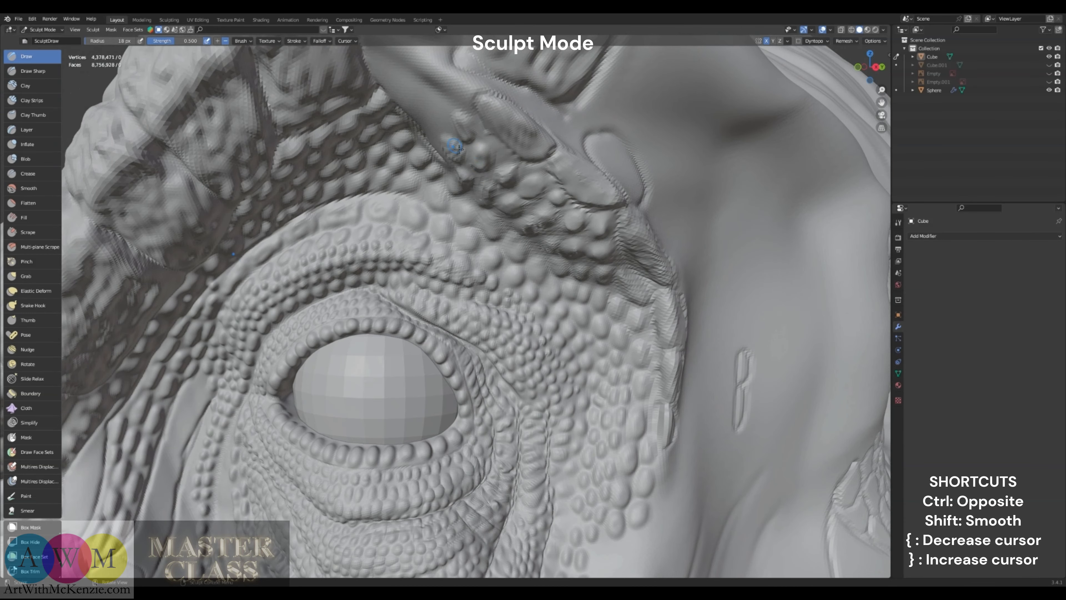
Raise individual scales on the patch below the rear brow ridge from several angles with the Draw brush at 18 px
middle_drag(459, 149, 494, 136)
mouse_move(555, 154)
mouse_down()
mouse_move(554, 136)
mouse_move(559, 147)
mouse_up()
mouse_move(582, 141)
mouse_down()
mouse_move(580, 118)
mouse_move(548, 125)
mouse_move(568, 86)
mouse_move(623, 101)
mouse_up()
middle_drag(624, 103, 545, 142)
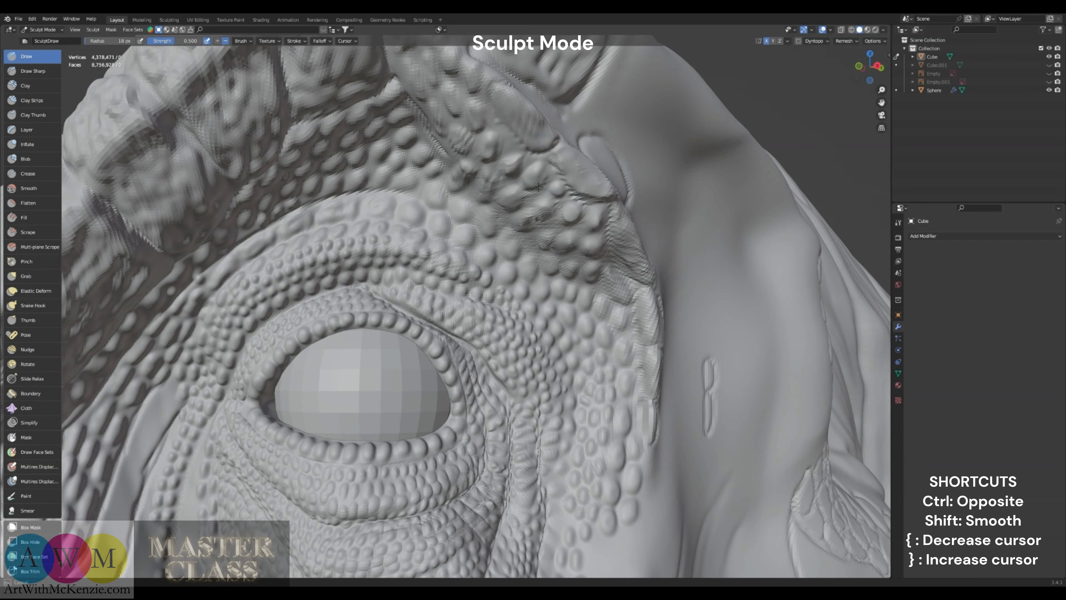
drag(508, 155, 517, 164)
middle_drag(521, 159, 521, 140)
drag(533, 202, 540, 209)
middle_drag(586, 198, 528, 172)
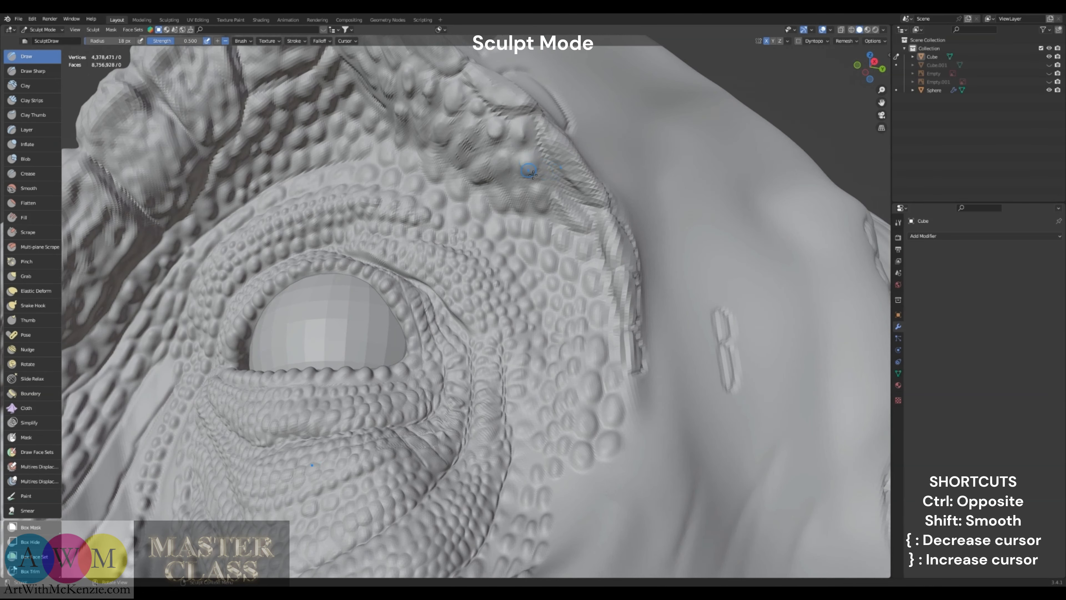
drag(532, 174, 527, 141)
middle_drag(488, 150, 552, 179)
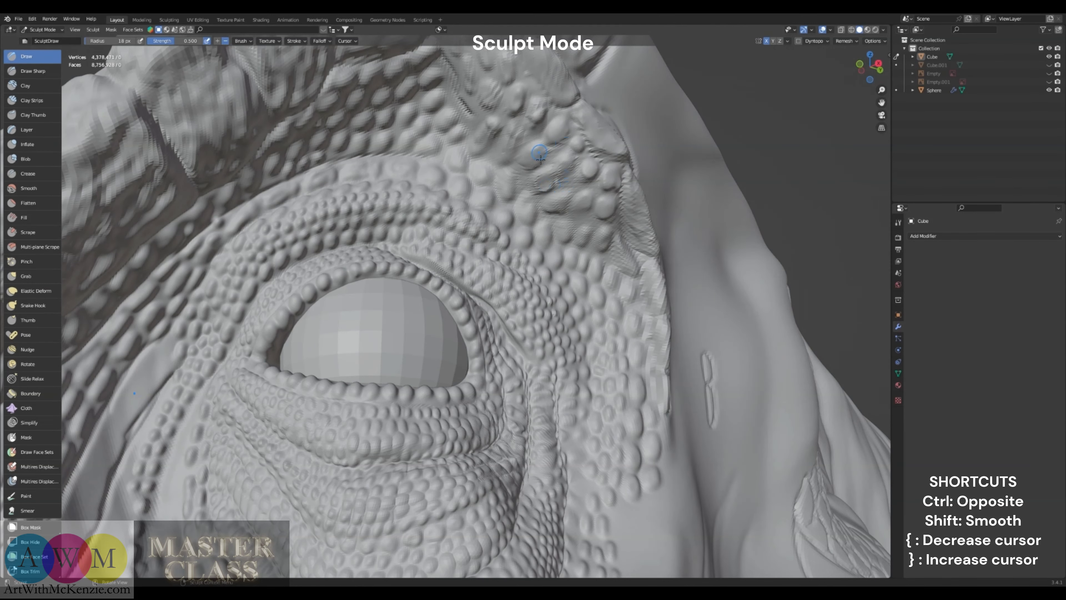
Carve sharp grooves around the large scales of the rear brow patch, up to the ridge, with Draw Sharp at 16 px
click(31, 71)
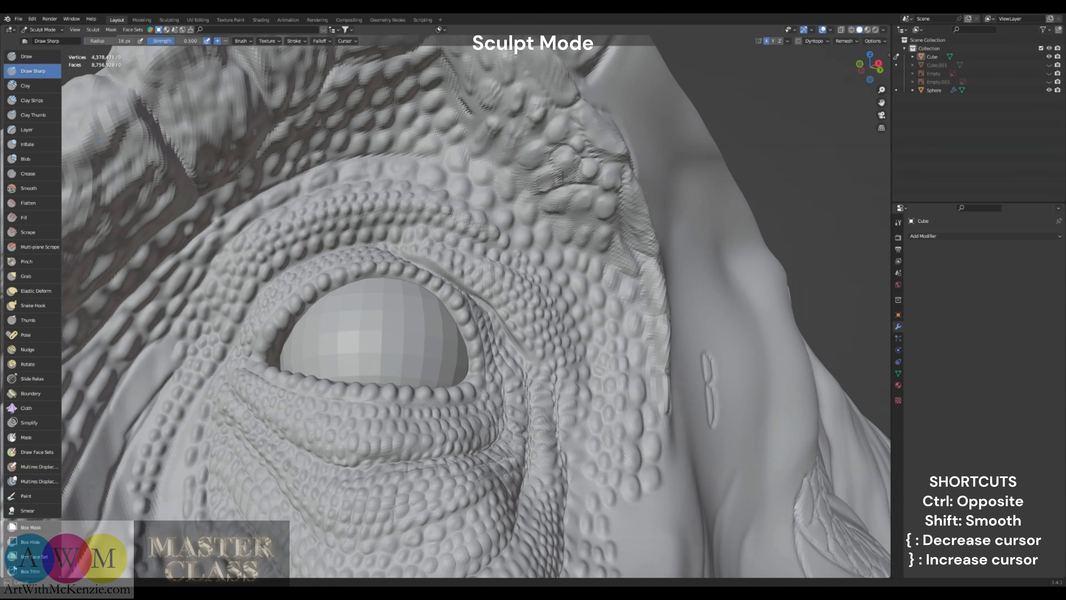
mouse_move(517, 170)
mouse_down()
mouse_move(496, 165)
mouse_move(493, 143)
mouse_move(521, 126)
mouse_move(530, 145)
mouse_move(552, 120)
mouse_move(564, 150)
mouse_move(585, 139)
mouse_move(581, 156)
mouse_move(598, 165)
mouse_move(569, 207)
mouse_move(595, 217)
mouse_move(576, 188)
mouse_move(542, 209)
mouse_move(573, 226)
mouse_move(619, 214)
mouse_move(599, 194)
mouse_up()
drag(538, 136, 537, 98)
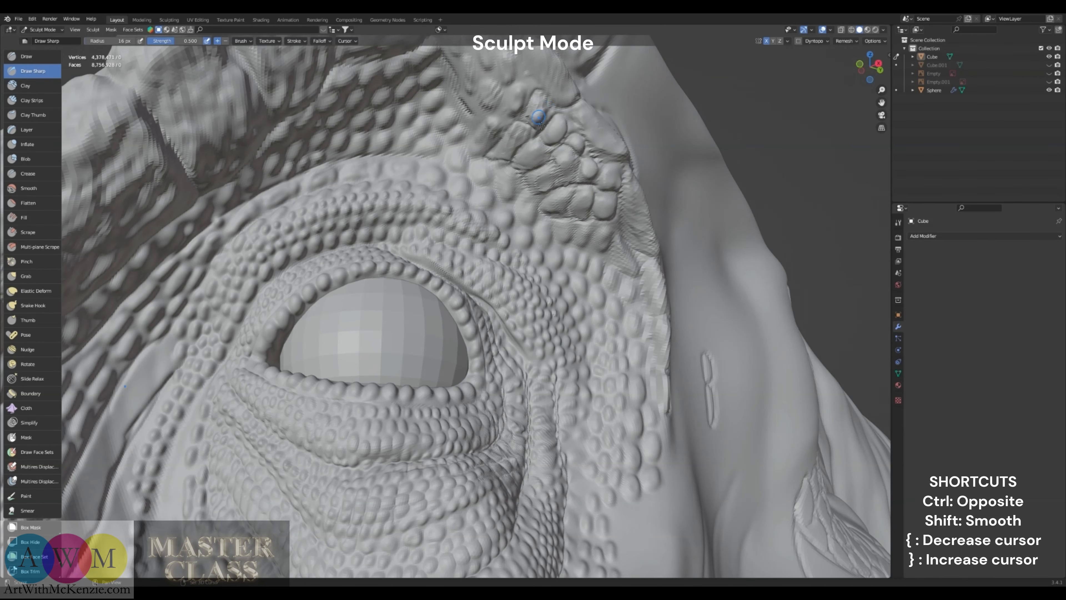
shift+middle_drag(543, 108, 543, 171)
mouse_move(515, 192)
mouse_down()
mouse_move(491, 172)
mouse_move(514, 197)
mouse_move(493, 155)
mouse_move(466, 157)
mouse_move(479, 191)
mouse_up()
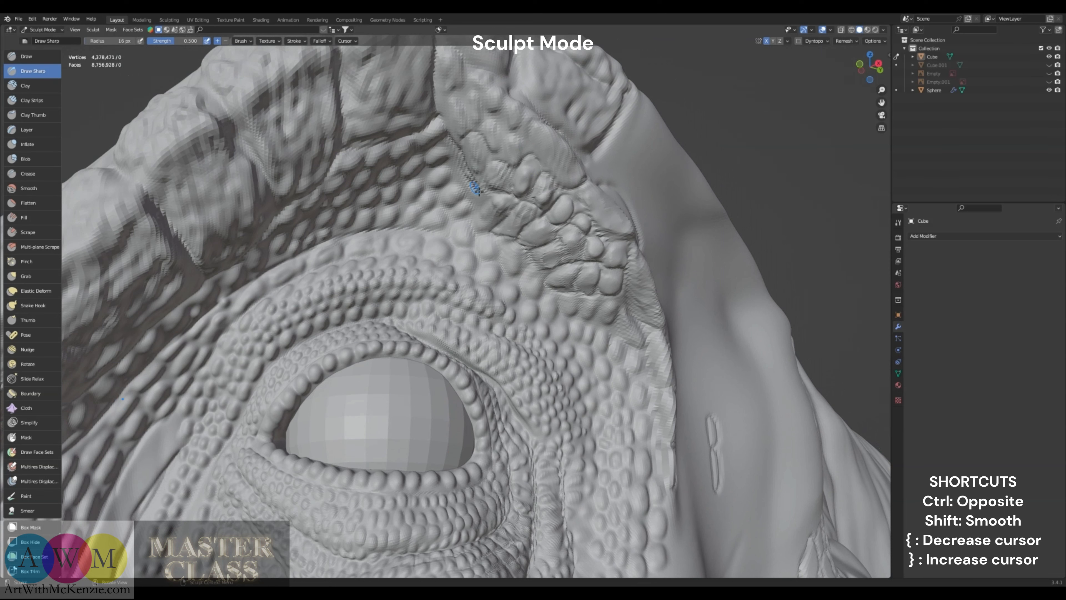
mouse_move(464, 142)
mouse_down()
mouse_move(474, 117)
mouse_move(486, 118)
mouse_move(507, 164)
mouse_move(530, 163)
mouse_up()
drag(531, 120, 526, 112)
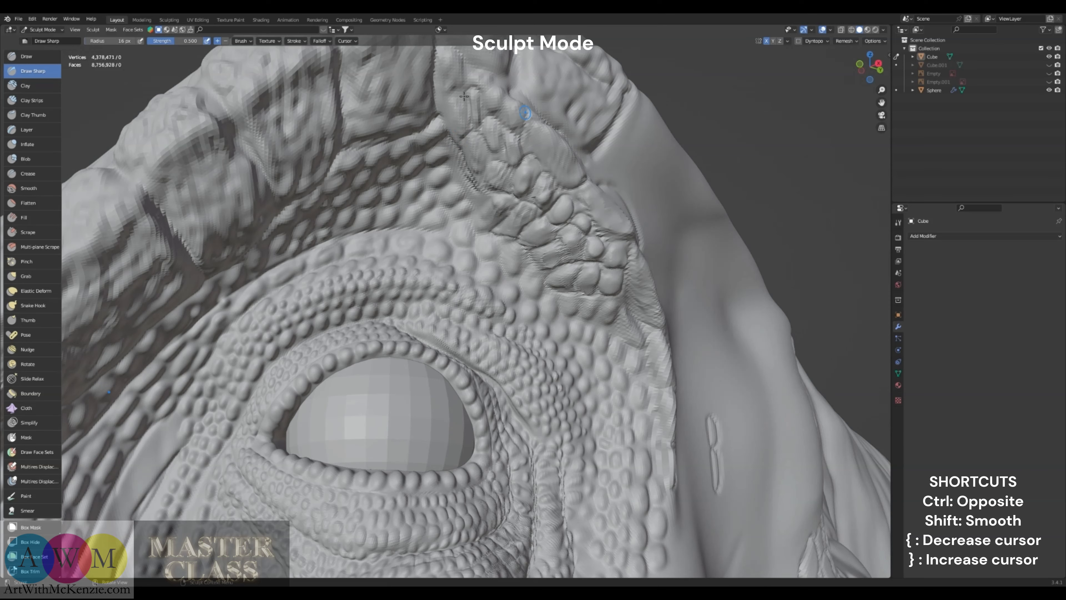
shift+middle_drag(442, 99, 476, 131)
mouse_move(515, 127)
mouse_down()
mouse_move(484, 164)
mouse_move(477, 97)
mouse_move(506, 91)
mouse_move(480, 72)
mouse_move(533, 113)
mouse_up()
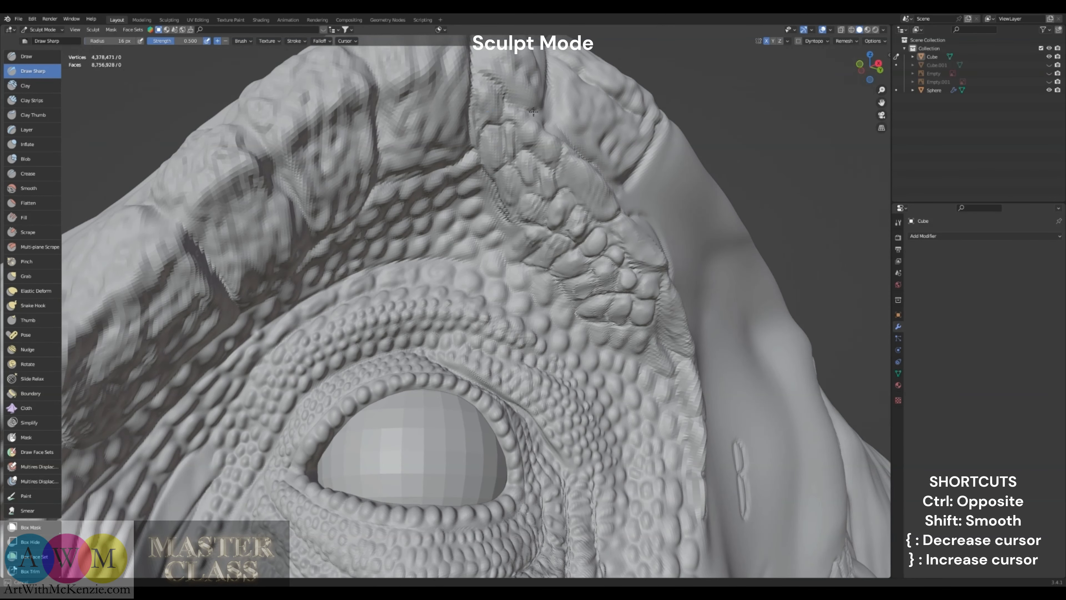
Examine the carved brow patch and the whole eye area from farther away and from above
scroll(529, 112, down, 6)
mouse_move(530, 122)
middle_down()
mouse_move(462, 151)
mouse_move(538, 131)
middle_up()
scroll(511, 220, up, 5)
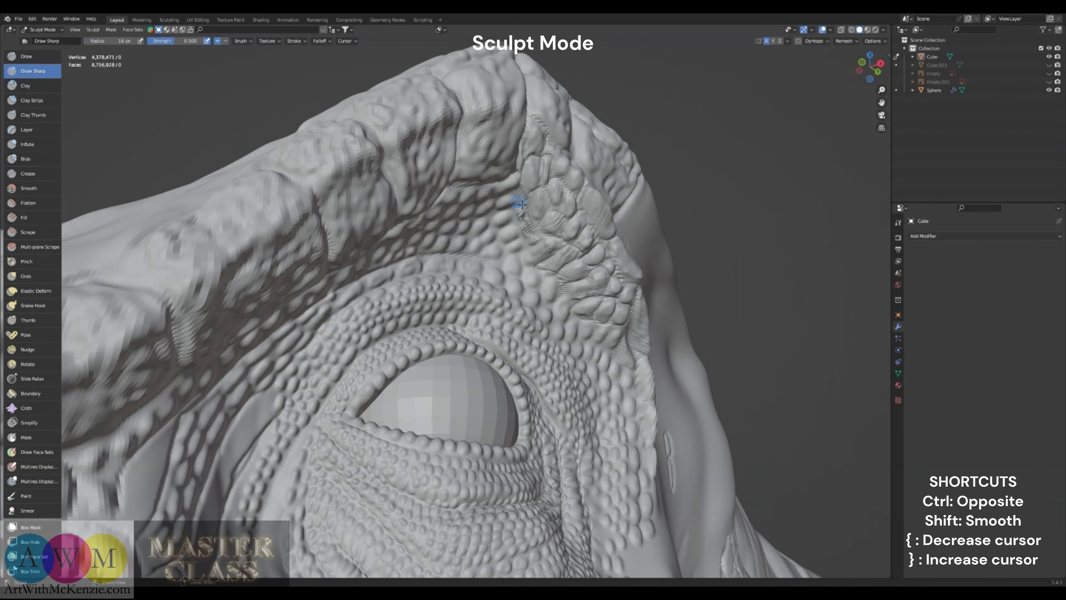
scroll(516, 260, down, 4)
mouse_move(503, 328)
middle_down()
mouse_move(455, 372)
mouse_move(451, 396)
mouse_move(462, 359)
mouse_move(449, 375)
mouse_move(448, 431)
mouse_move(550, 360)
mouse_move(448, 420)
middle_up()
scroll(462, 359, down, 3)
scroll(448, 420, up, 4)
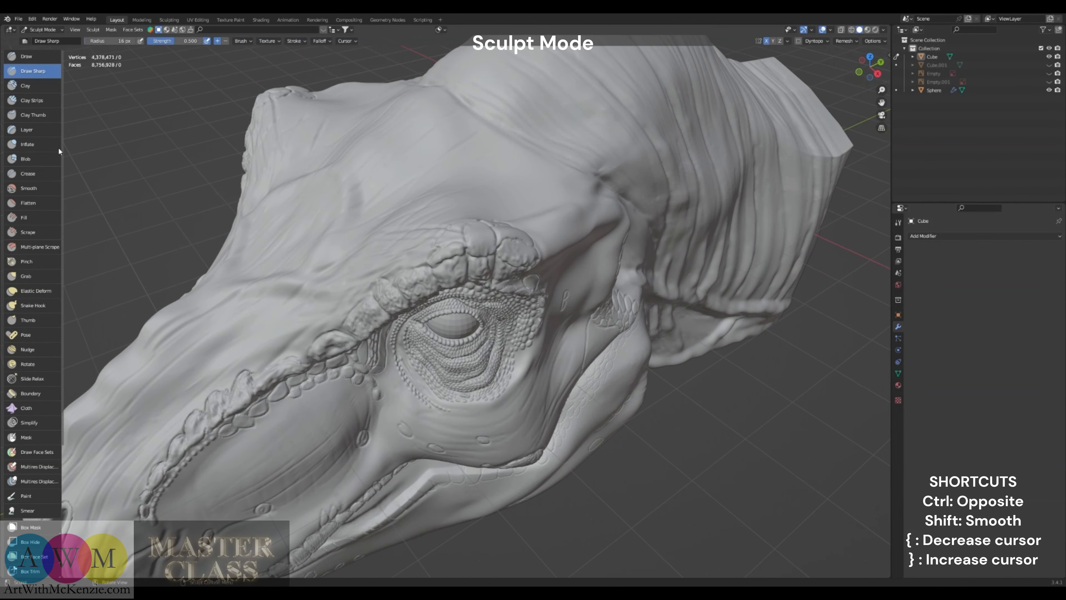
Reshape the scaly folds beneath the eye from above with the Grab brush at 50 px
click(50, 277)
middle_drag(466, 366, 459, 343)
scroll(473, 339, up, 6)
drag(475, 385, 470, 378)
mouse_move(459, 375)
middle_down()
mouse_move(475, 433)
mouse_move(448, 400)
mouse_move(369, 444)
mouse_move(483, 358)
mouse_move(446, 382)
middle_up()
key(bracketright)
mouse_move(439, 395)
mouse_down()
mouse_move(466, 399)
mouse_move(493, 379)
mouse_up()
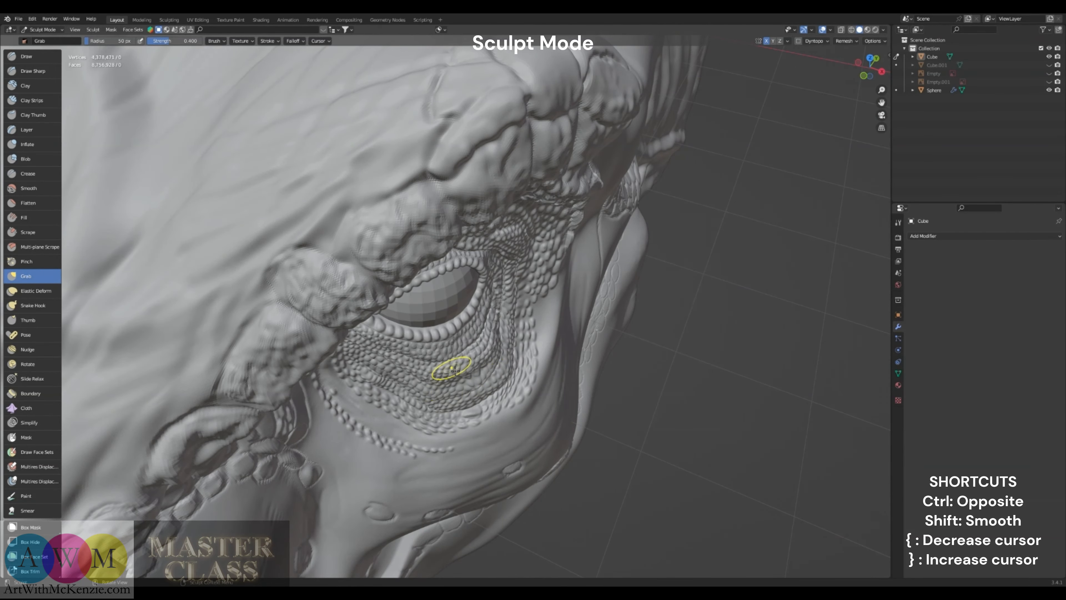
Adjust the upper fold just below the lower eyelid with the Grab brush at 40 px
mouse_move(445, 395)
middle_down()
mouse_move(428, 365)
mouse_move(422, 370)
mouse_move(453, 403)
middle_up()
scroll(443, 399, up, 2)
key(bracketleft)
key(bracketleft)
key(bracketleft)
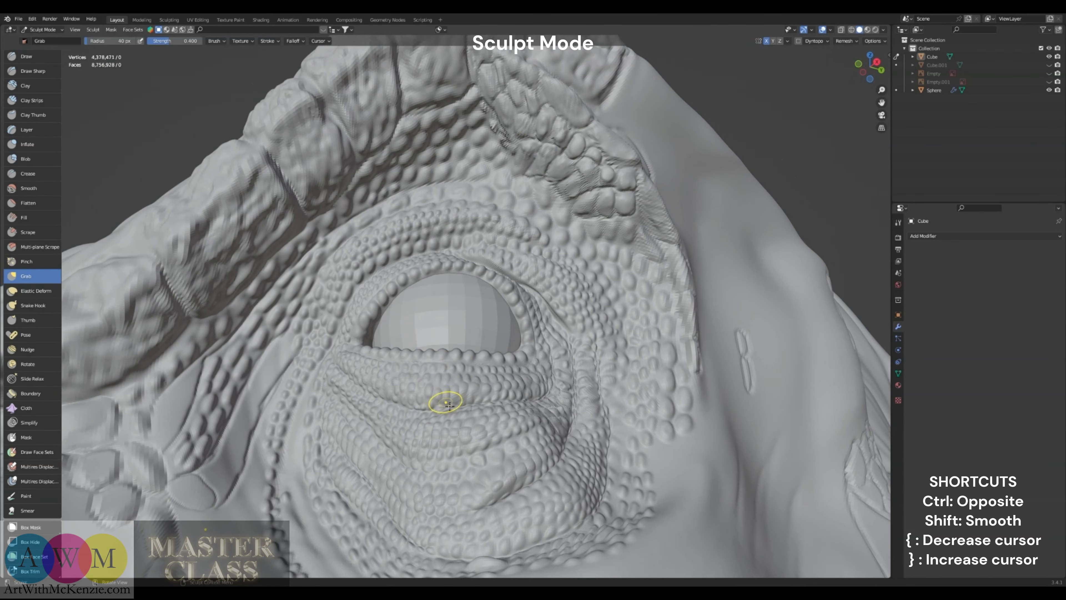
drag(442, 405, 444, 402)
Refine the small scales along the lower edge of the first under-eye fold with the Draw brush at 8 px
mouse_move(469, 406)
middle_down()
mouse_move(467, 429)
mouse_move(460, 333)
mouse_move(472, 349)
middle_up()
scroll(464, 405, up, 1)
scroll(465, 348, up, 1)
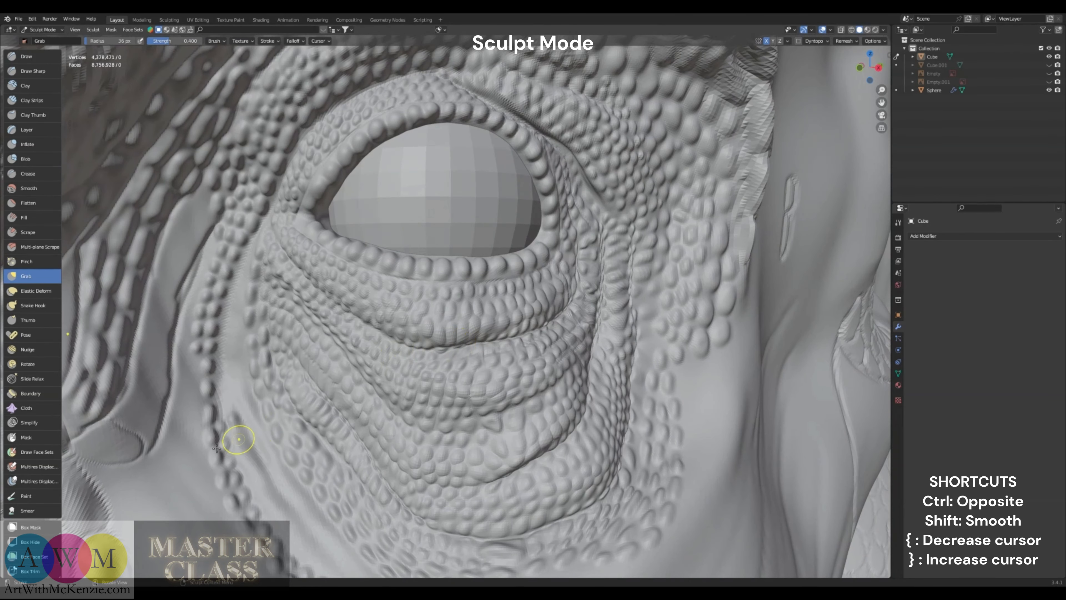
key(x)
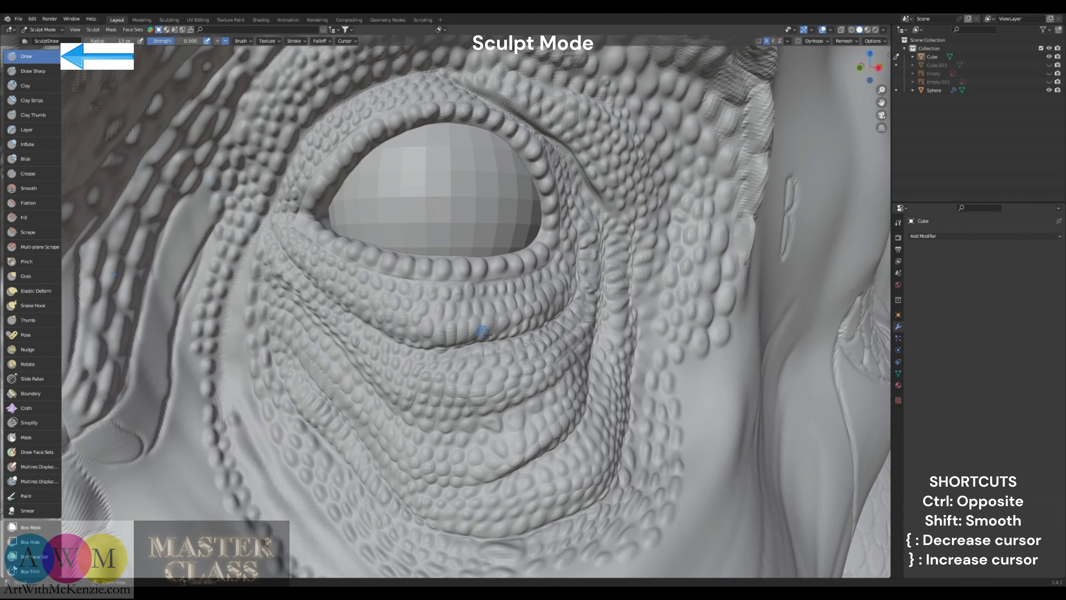
drag(443, 327, 457, 342)
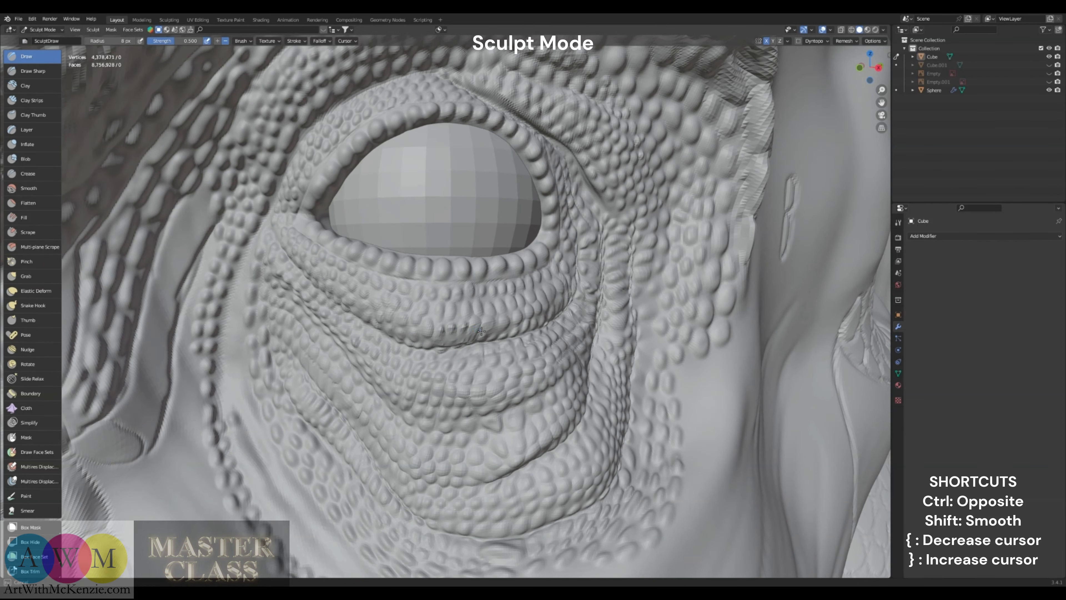
middle_drag(494, 329, 465, 317)
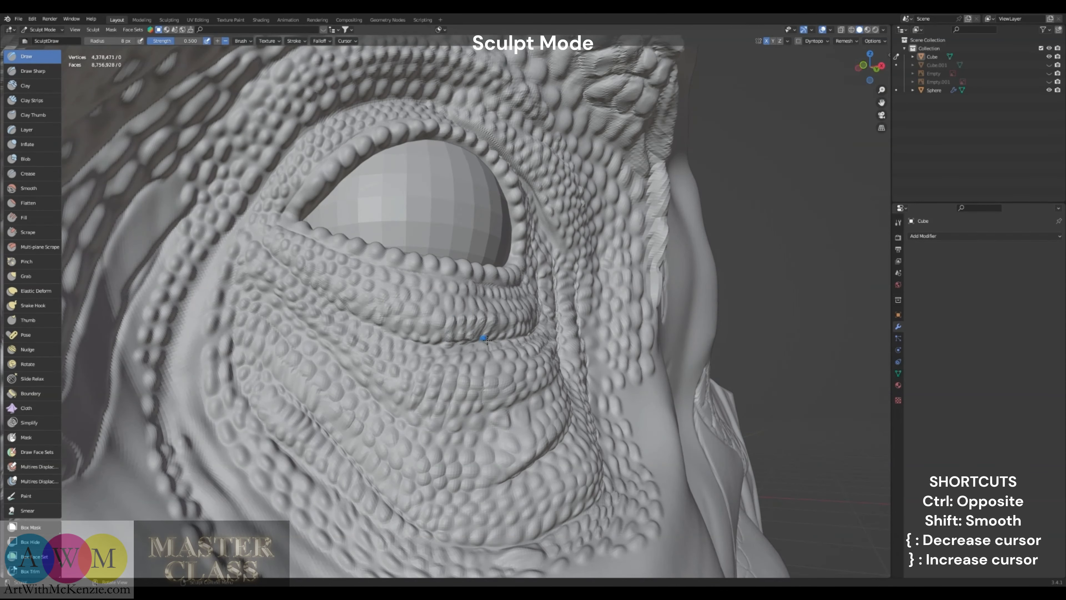
mouse_move(476, 340)
middle_down()
mouse_move(433, 417)
mouse_move(456, 296)
middle_up()
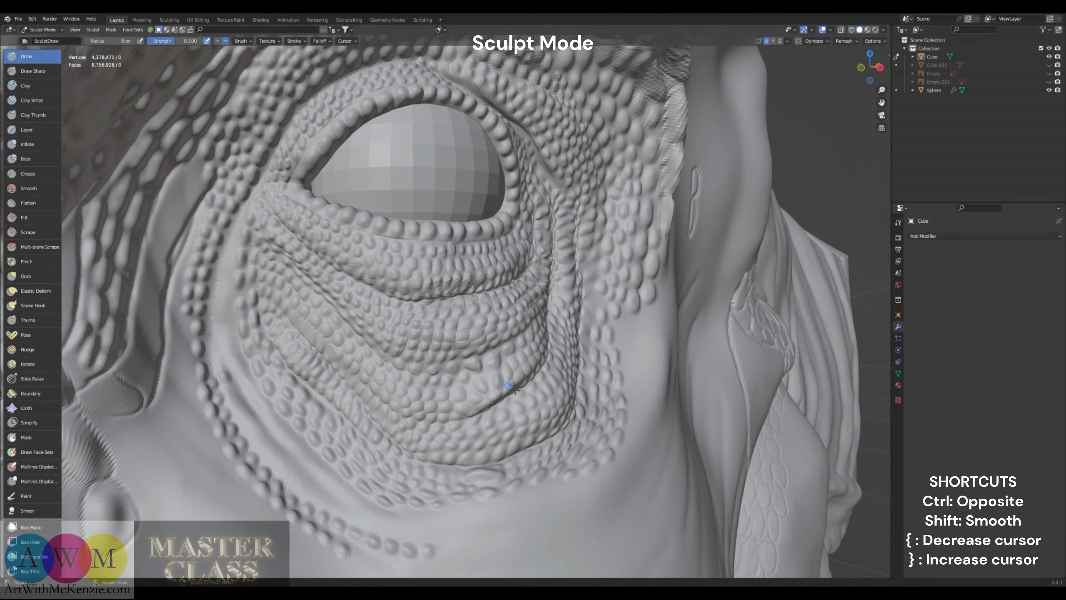
mouse_move(509, 387)
middle_down()
mouse_move(483, 382)
mouse_move(476, 397)
middle_up()
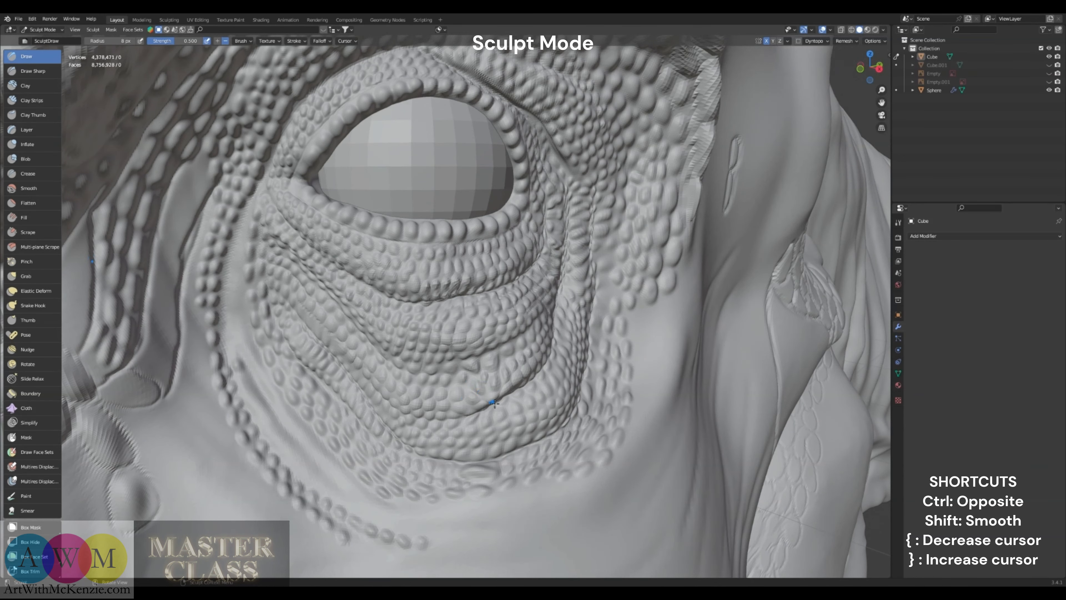
mouse_move(472, 389)
ctrl+middle_down()
mouse_move(417, 522)
mouse_move(415, 561)
ctrl+middle_up()
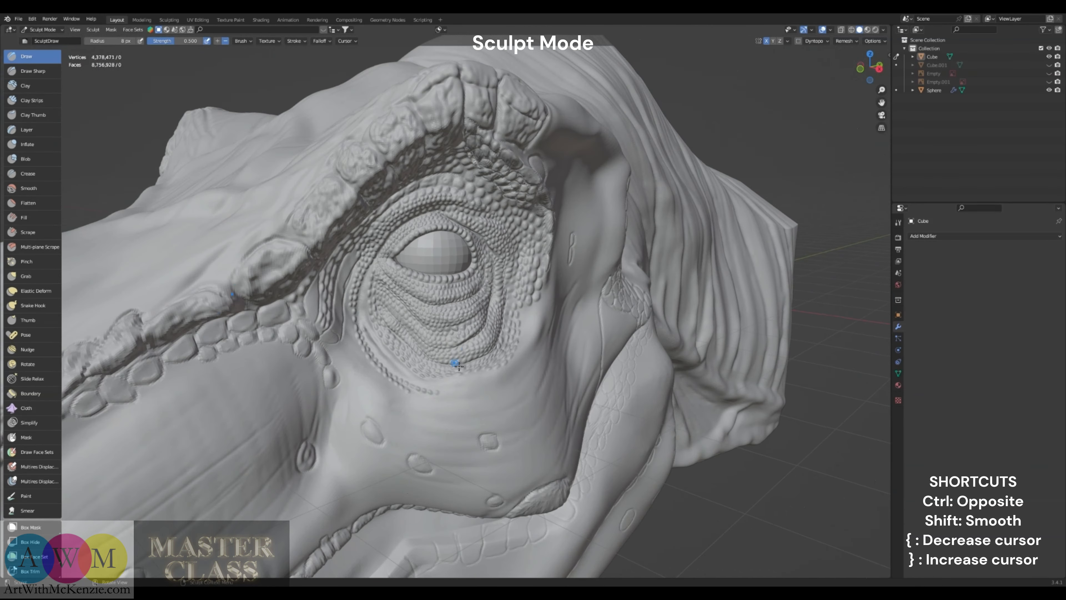
Add small raised scales along the front edge of the under-eye folds with the Draw brush at 8 px
mouse_move(452, 364)
middle_down()
mouse_move(516, 390)
mouse_move(514, 322)
mouse_move(528, 332)
middle_up()
ctrl+middle_drag(371, 504, 359, 368)
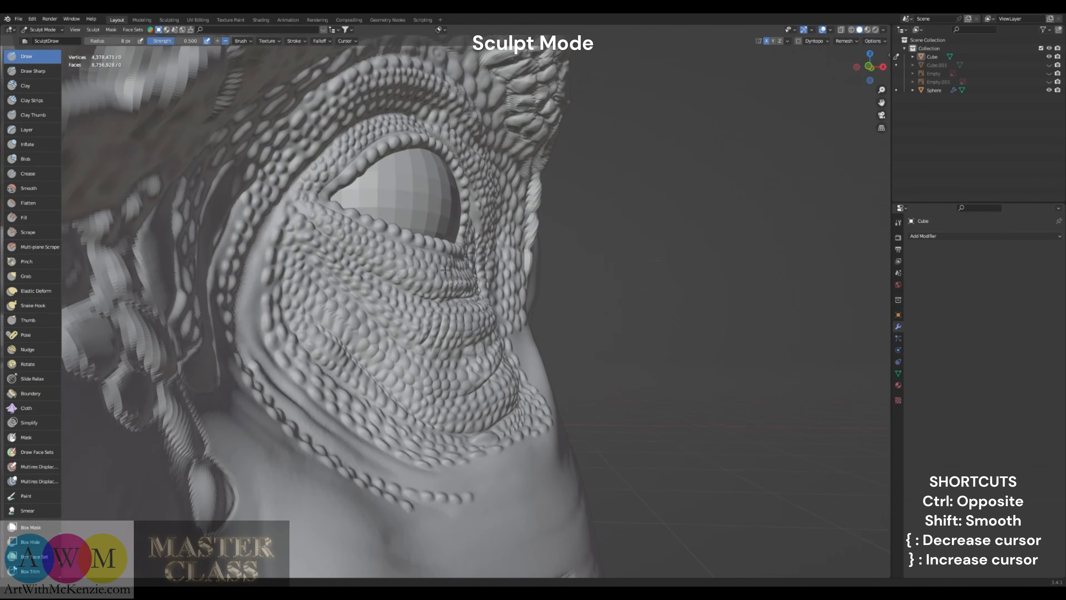
drag(359, 341, 375, 365)
middle_drag(401, 399, 331, 373)
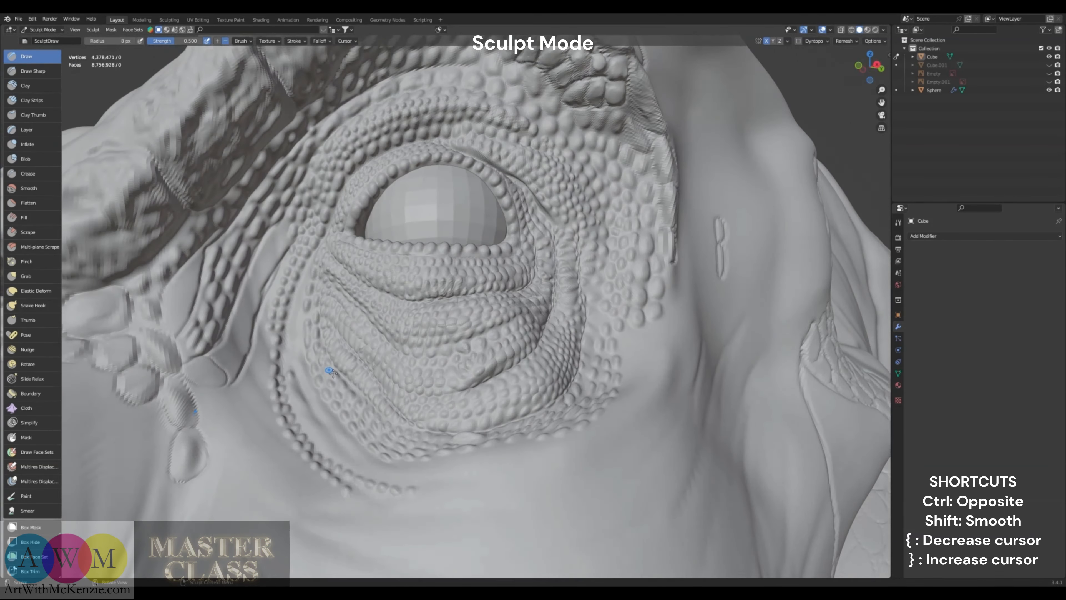
middle_drag(306, 308, 352, 318)
drag(352, 303, 352, 305)
drag(350, 314, 340, 346)
drag(339, 350, 336, 351)
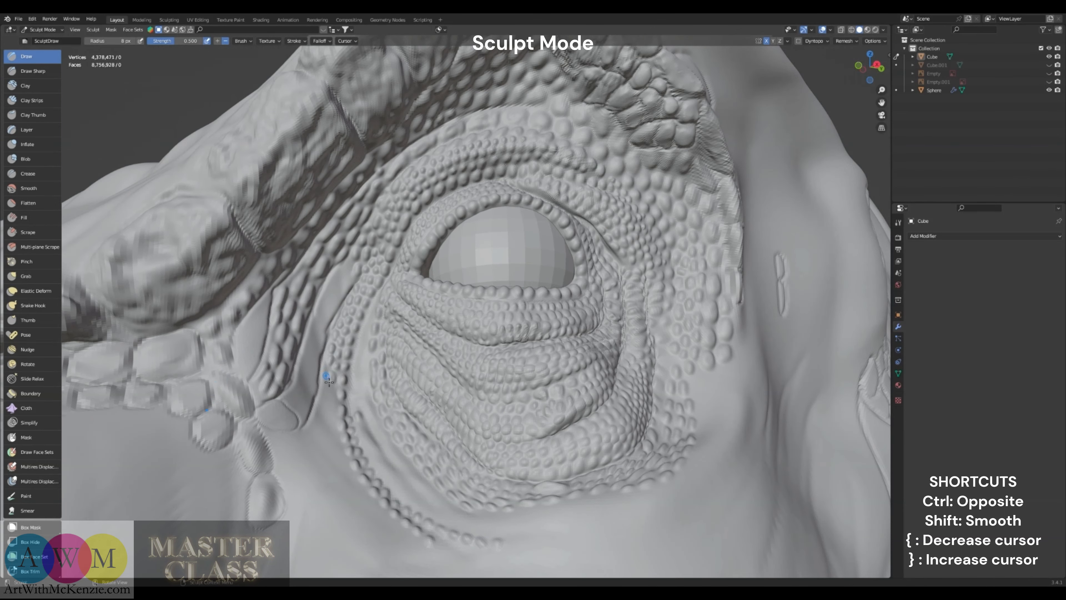
Build another row of raised scales outside the ring that curves around the front and underside of the eye
middle_drag(335, 381, 346, 356)
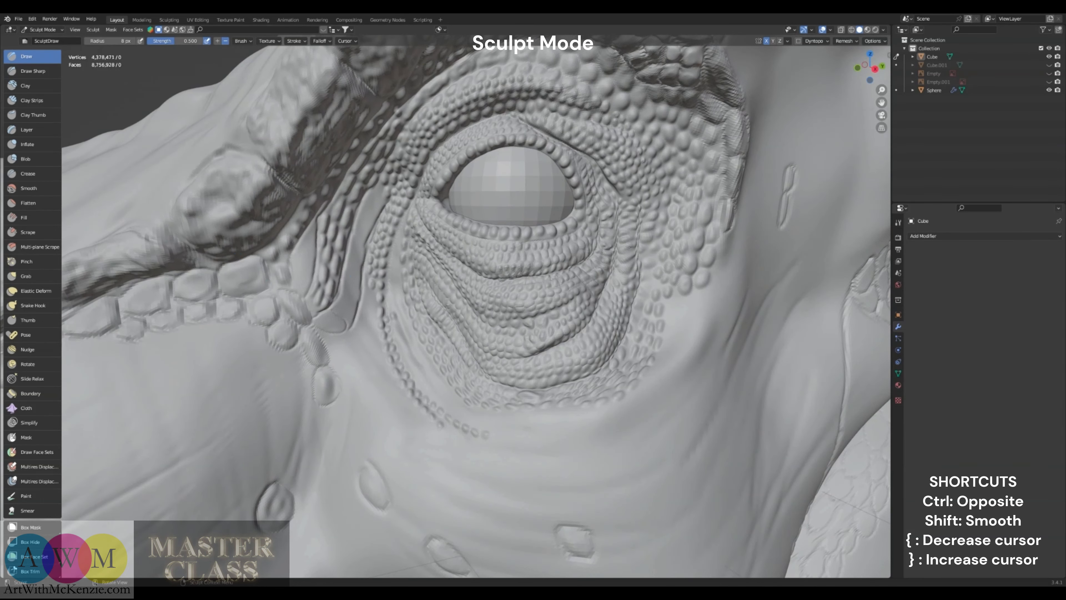
mouse_move(430, 434)
mouse_down()
mouse_move(396, 390)
mouse_move(376, 284)
mouse_up()
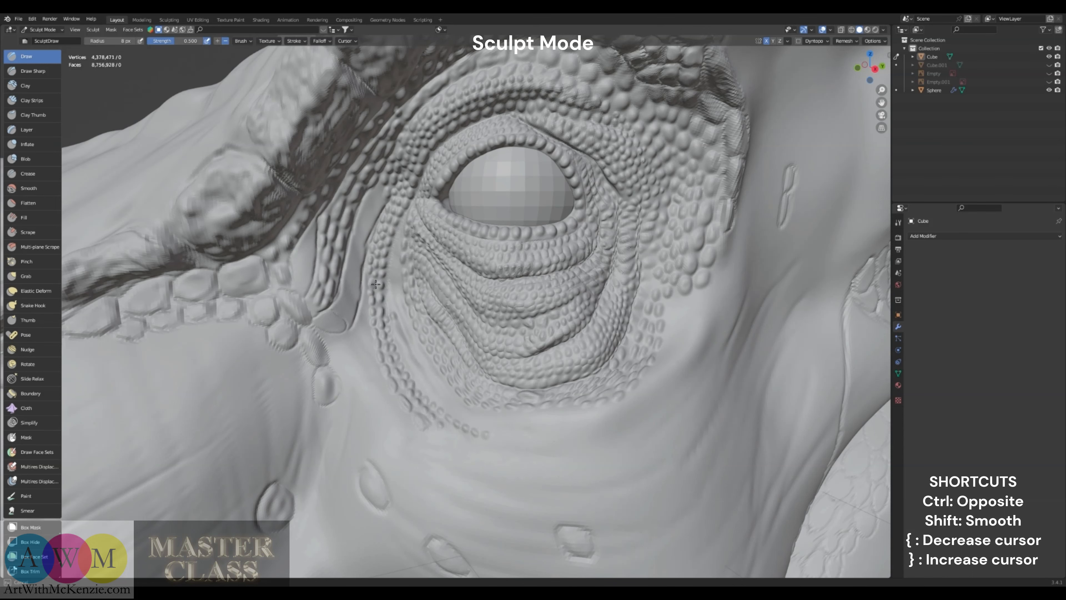
middle_drag(438, 433, 436, 445)
drag(444, 433, 438, 445)
mouse_move(378, 282)
mouse_down()
mouse_move(378, 270)
mouse_move(382, 374)
mouse_move(414, 421)
mouse_up()
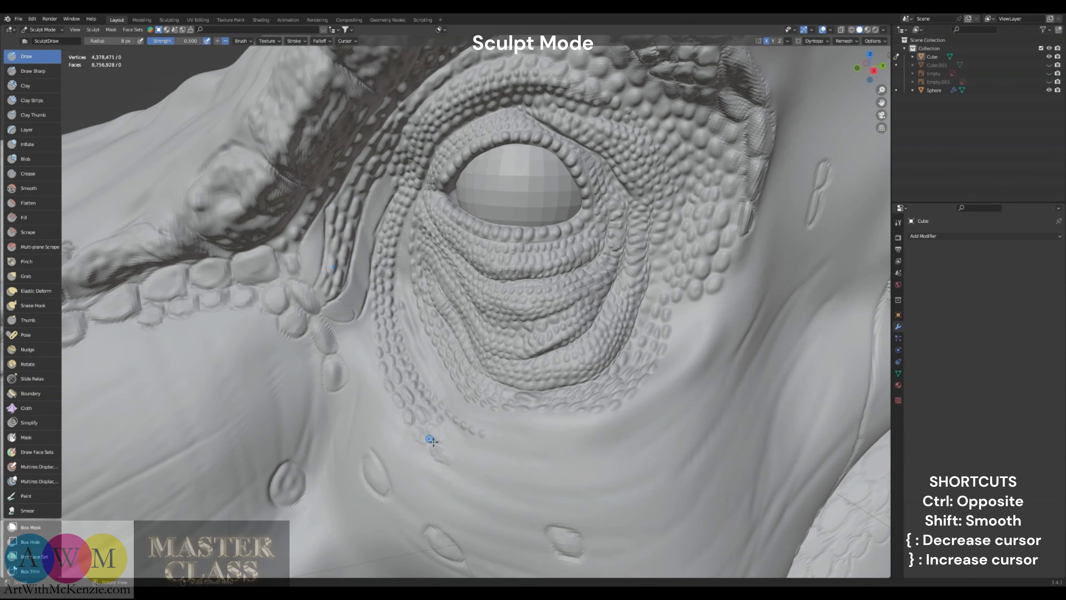
Draw a large oval scale on the cheek below and behind the eye with the Draw brush at 11 px
mouse_move(429, 441)
middle_down()
mouse_move(435, 305)
mouse_move(622, 370)
middle_up()
key(bracketright)
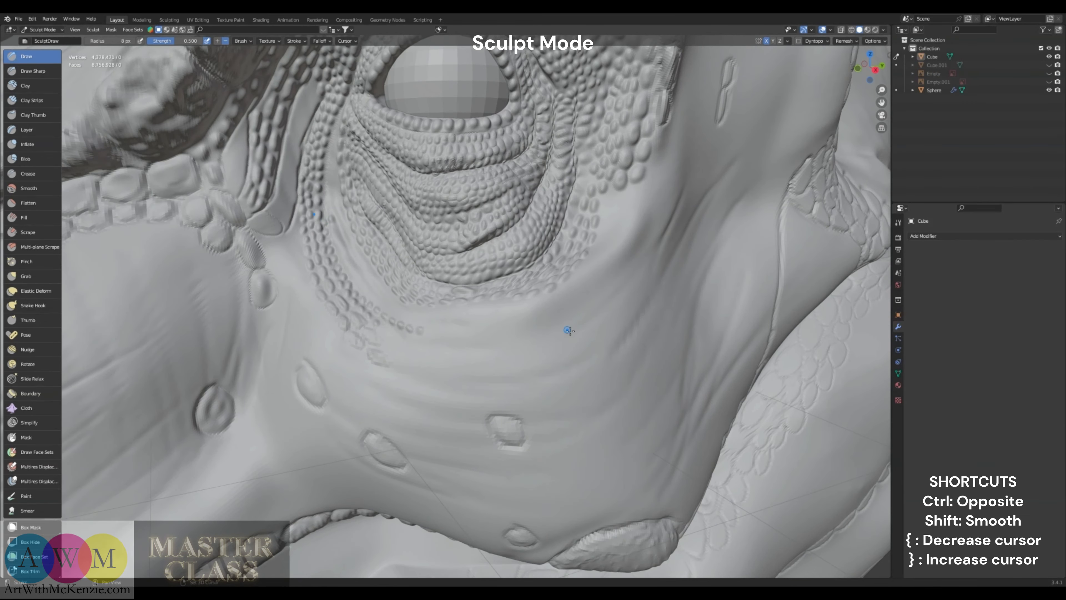
scroll(567, 330, down, 2)
mouse_move(569, 331)
middle_down()
mouse_move(521, 303)
mouse_move(552, 301)
middle_up()
key(bracketright)
key(bracketright)
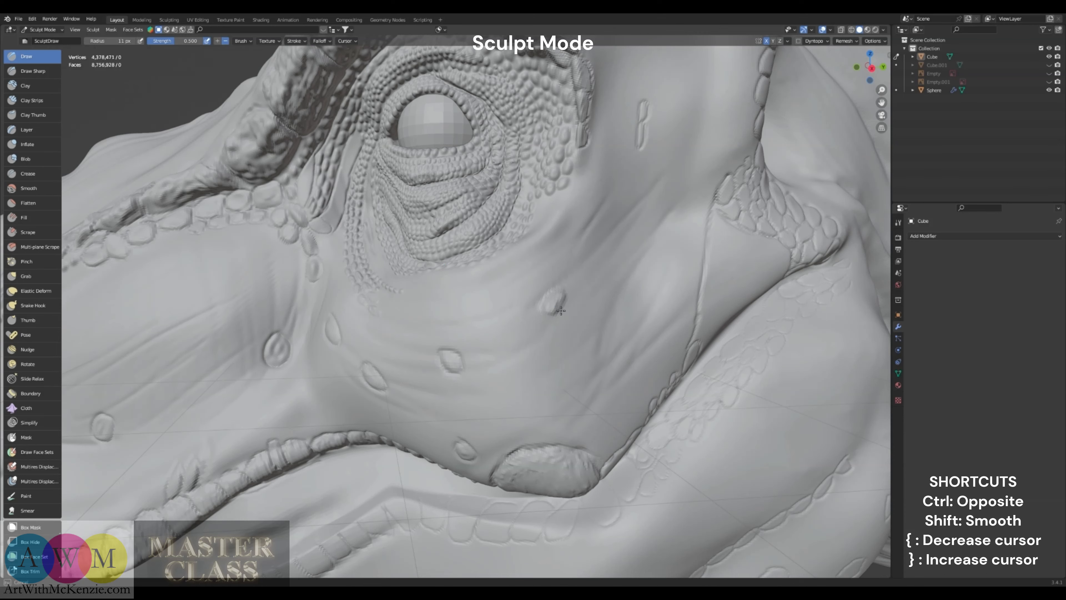
mouse_move(558, 303)
middle_down()
mouse_move(598, 287)
mouse_move(533, 311)
middle_up()
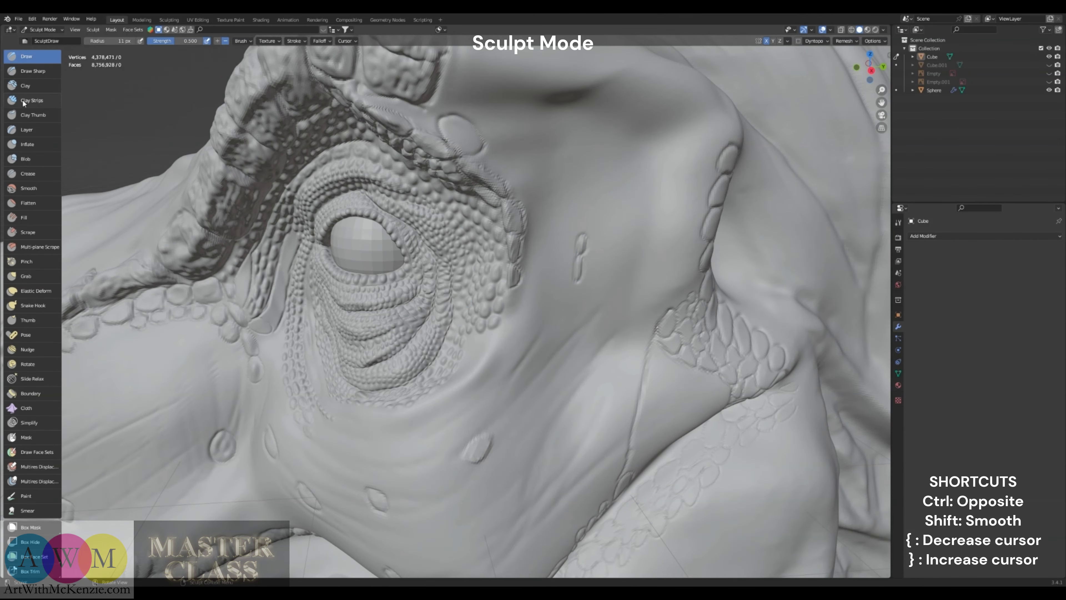
Outline a chain of scales from behind the eye around and beneath it with the Draw Sharp brush at 8 px
click(29, 72)
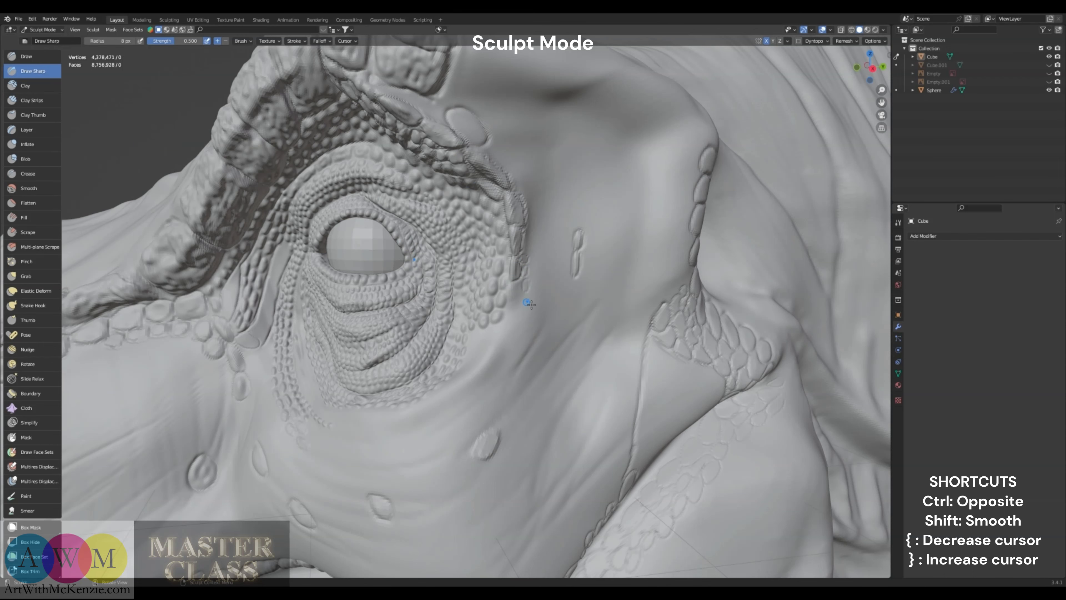
drag(527, 326, 525, 365)
mouse_move(525, 365)
shift+middle_down()
mouse_move(564, 335)
mouse_move(572, 281)
shift+middle_up()
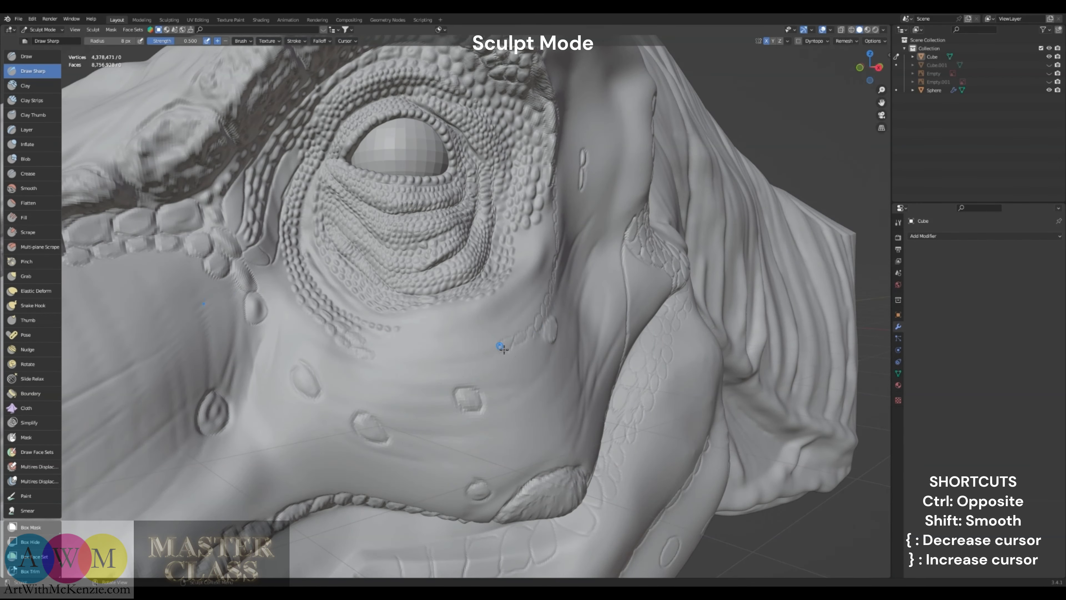
mouse_move(504, 349)
mouse_down()
mouse_move(463, 376)
mouse_move(422, 380)
mouse_up()
mouse_move(374, 373)
middle_down()
mouse_move(354, 324)
mouse_move(352, 362)
middle_up()
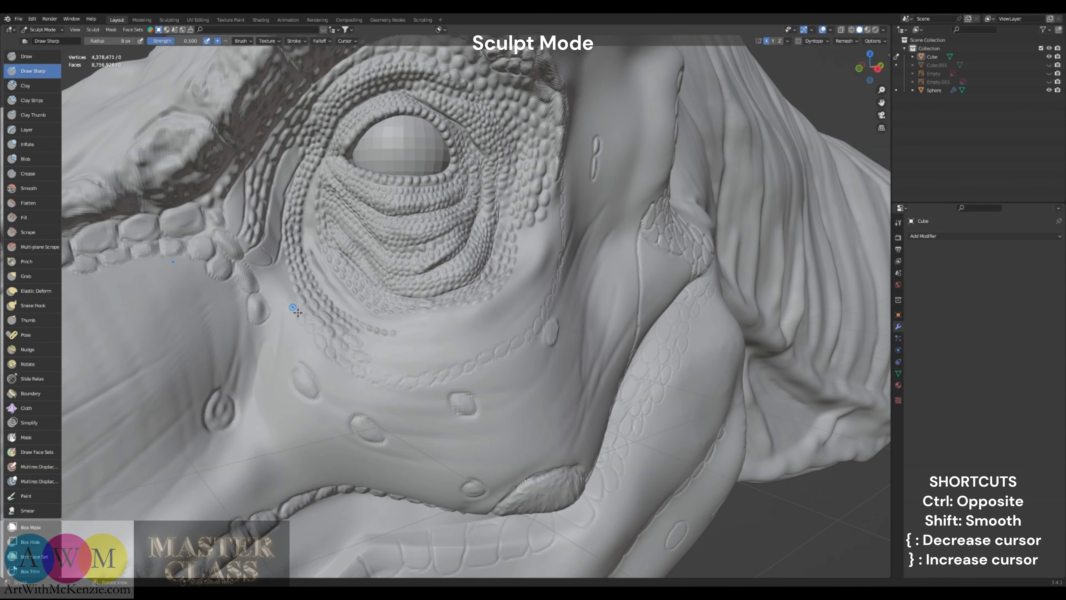
Outline a cluster of irregular scales between the front of the eye ring and the snout ridge scales
click(285, 293)
click(282, 279)
drag(265, 278, 331, 359)
middle_drag(299, 354, 342, 353)
drag(290, 333, 328, 380)
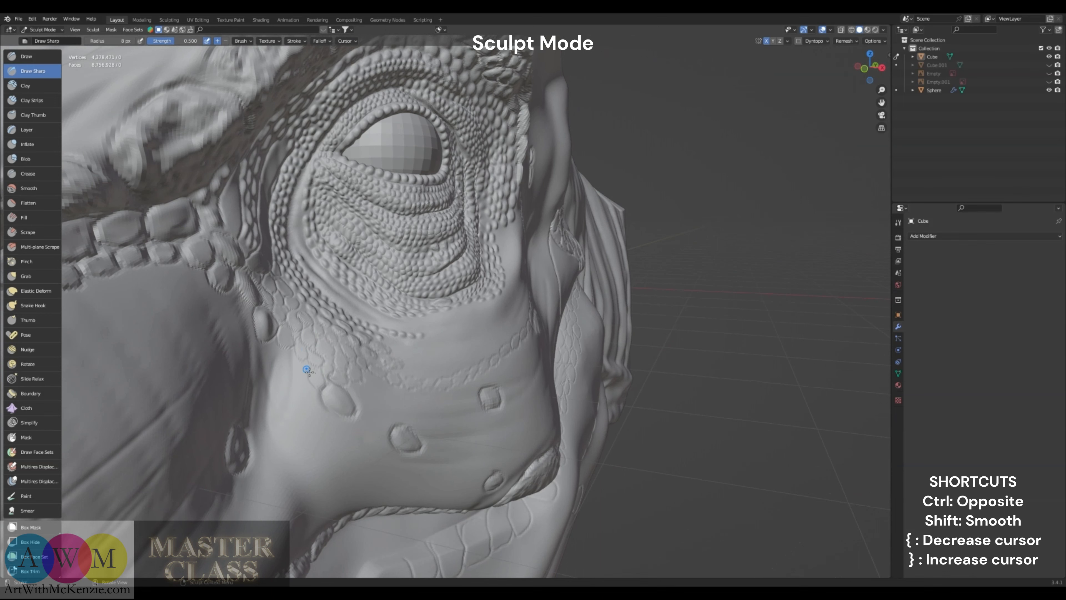
Extend a column of outlined scales down the front of the cheek to the upper lip ridge
mouse_move(284, 352)
middle_down()
mouse_move(273, 376)
mouse_move(281, 372)
mouse_move(254, 389)
mouse_move(289, 305)
middle_up()
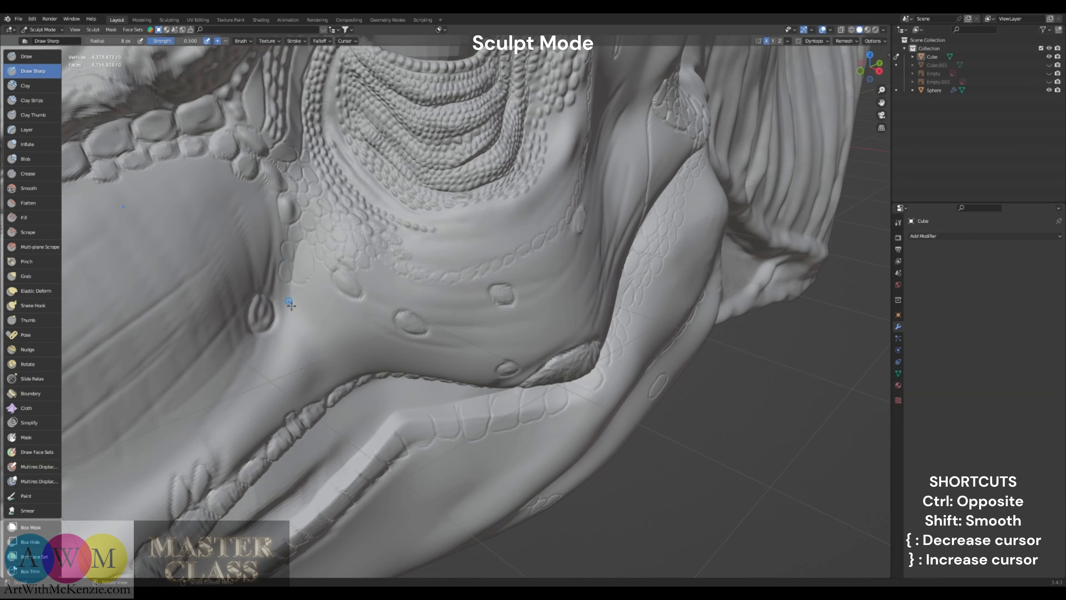
mouse_move(291, 295)
mouse_down()
mouse_move(286, 286)
mouse_move(277, 341)
mouse_move(287, 378)
mouse_up()
middle_drag(287, 379, 277, 371)
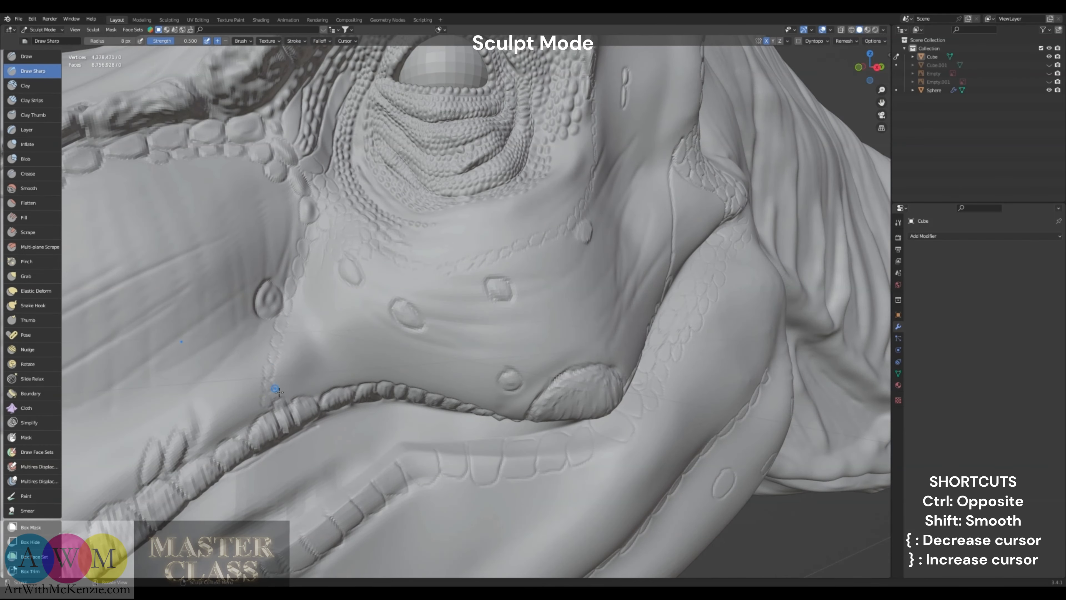
Carve a chain of small scales along the snout wrinkle from the lip ridge up toward the nostril
mouse_move(319, 333)
shift+middle_down()
mouse_move(441, 241)
mouse_move(643, 134)
shift+middle_up()
shift+middle_drag(192, 269, 275, 303)
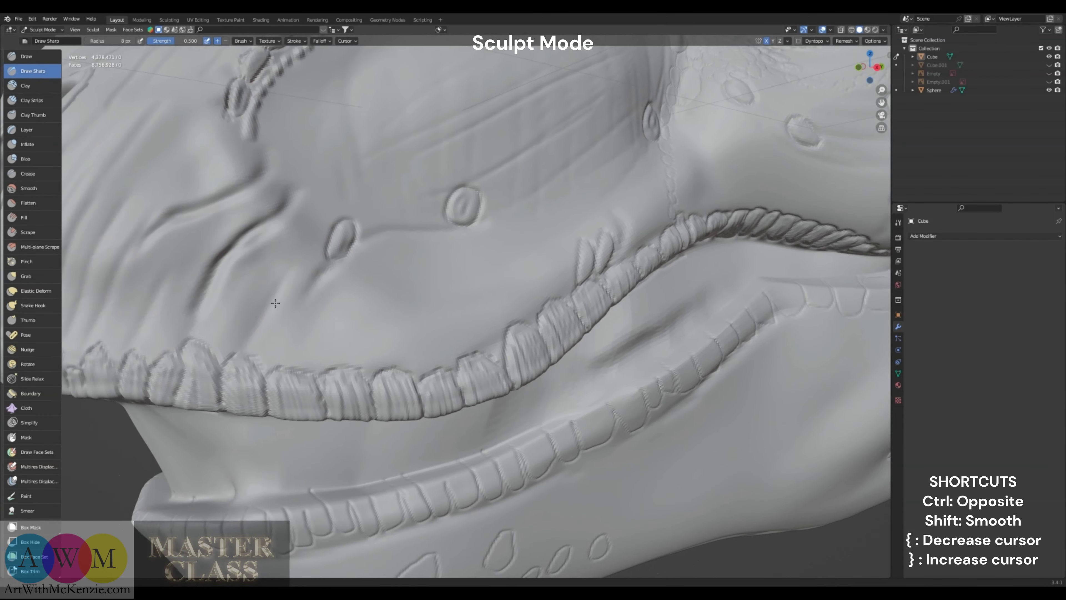
mouse_move(169, 347)
mouse_down()
mouse_move(209, 257)
mouse_move(236, 227)
mouse_move(268, 214)
mouse_up()
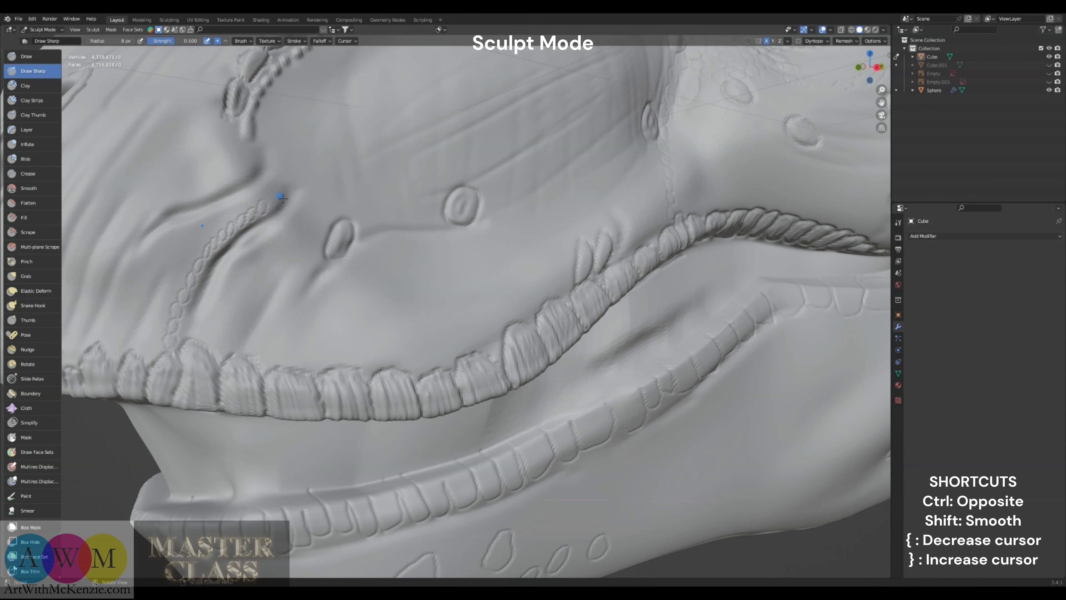
Outline a row of scales along the cheek crease that runs up from the mouth line to the jaw-corner scales
shift+middle_drag(417, 269, 306, 251)
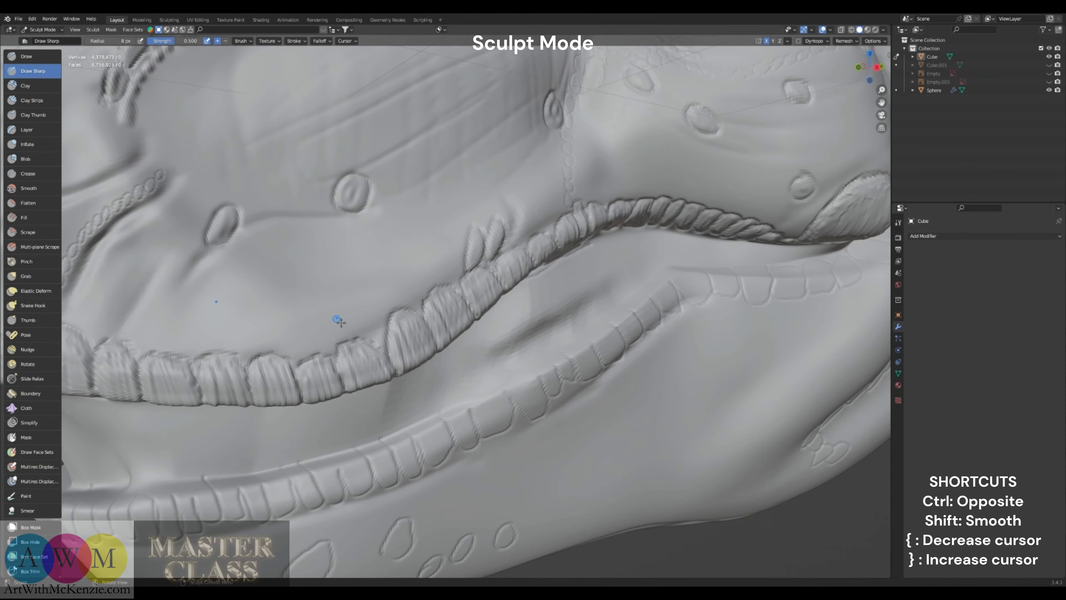
mouse_move(420, 300)
shift+middle_down()
mouse_move(231, 390)
mouse_move(191, 385)
mouse_move(164, 361)
shift+middle_up()
mouse_move(592, 221)
middle_down()
mouse_move(565, 245)
mouse_move(613, 257)
mouse_move(499, 167)
middle_up()
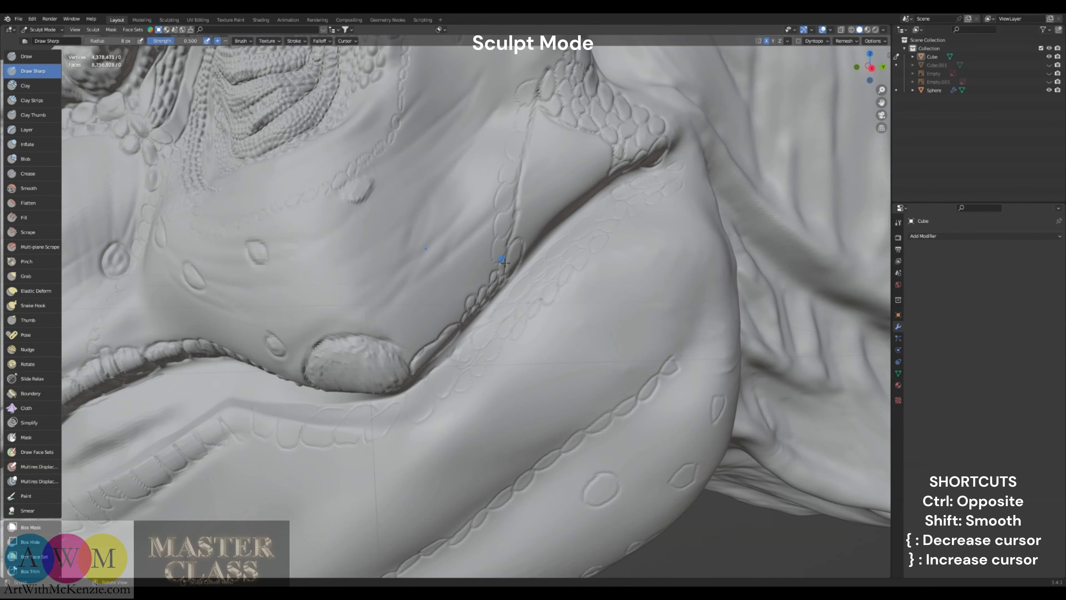
middle_drag(518, 234, 432, 244)
drag(466, 250, 479, 169)
Fill the smooth triangle between the cheek crease and the jaw corner with outlined scales
middle_drag(481, 240, 423, 292)
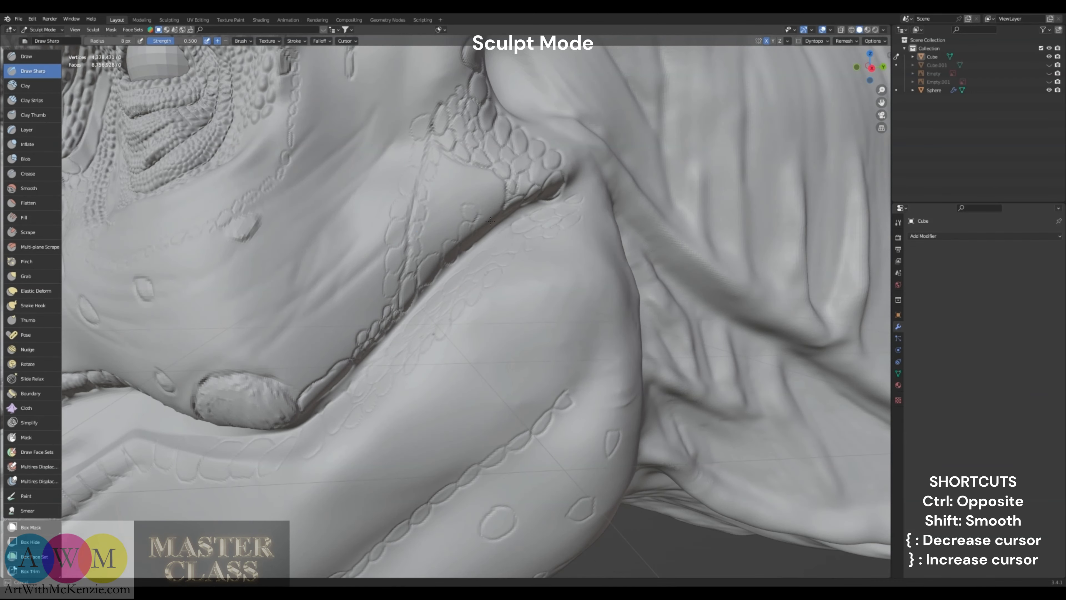
mouse_move(505, 189)
mouse_down()
mouse_move(492, 179)
mouse_move(496, 193)
mouse_up()
drag(435, 207, 442, 226)
Outline a curved chain and short vertical rows of scales on the temple with the Draw Sharp brush at 7 px
scroll(447, 235, down, 3)
middle_drag(441, 257, 440, 238)
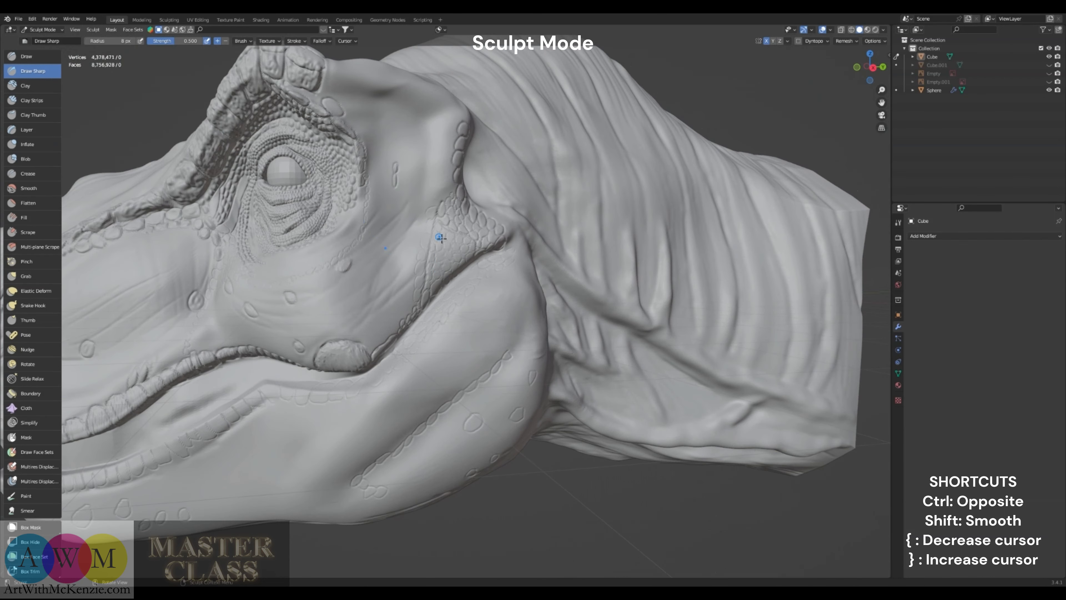
scroll(395, 170, up, 1)
shift+middle_drag(403, 170, 416, 195)
key(bracketleft)
drag(416, 175, 420, 235)
drag(447, 197, 450, 213)
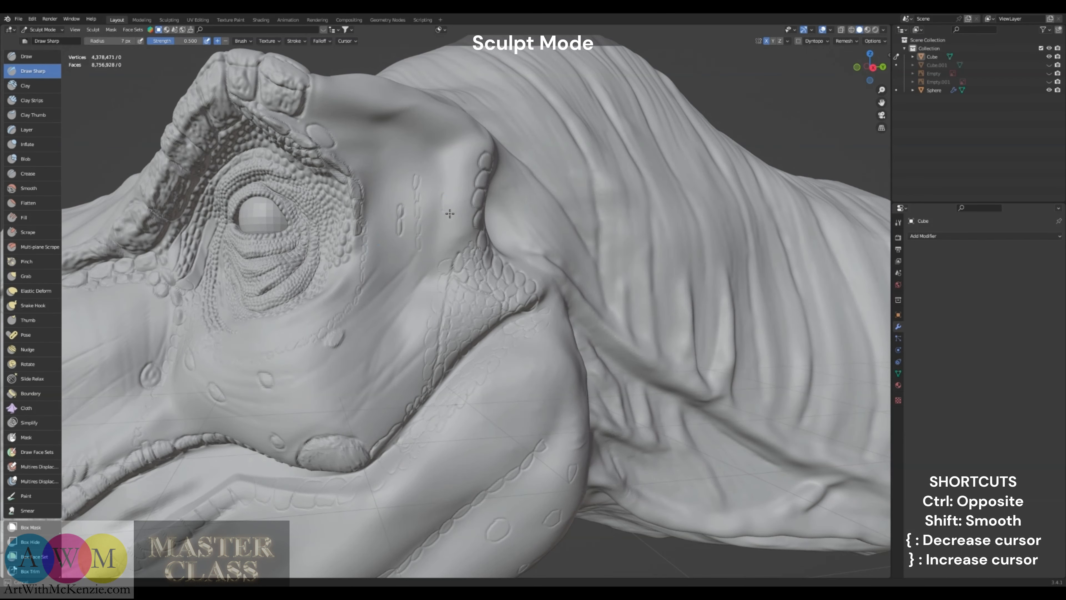
drag(412, 147, 423, 180)
Add more scale rows between the temple chains, continuing them down toward the jaw-corner scales
scroll(385, 142, up, 3)
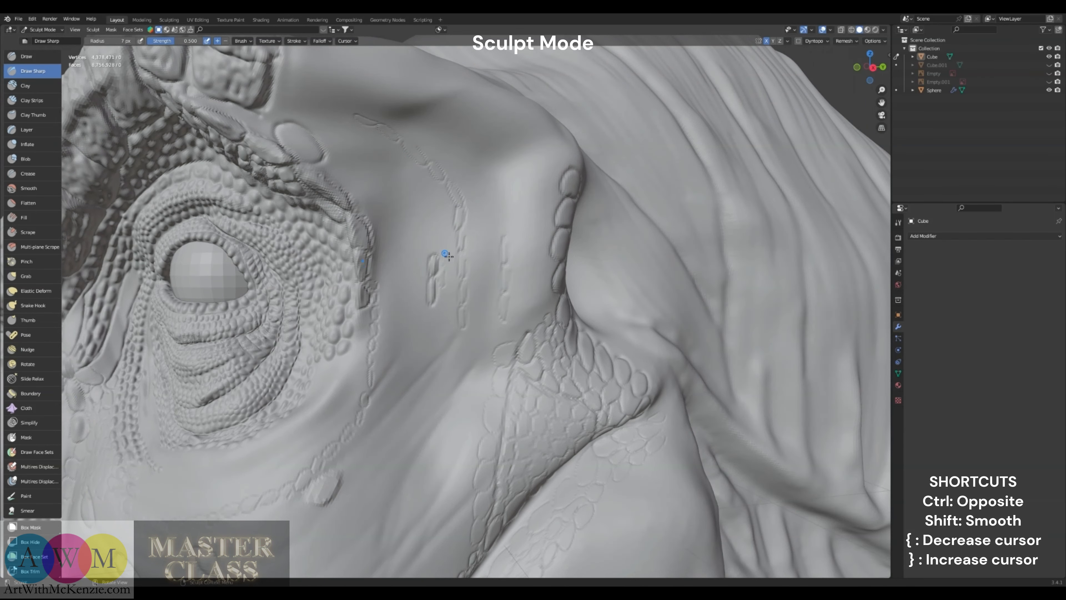
mouse_move(447, 253)
mouse_down()
mouse_move(450, 215)
mouse_move(424, 164)
mouse_move(408, 163)
mouse_up()
drag(396, 127, 435, 154)
mouse_move(482, 299)
mouse_down()
mouse_move(458, 399)
mouse_move(465, 431)
mouse_move(480, 438)
mouse_move(473, 395)
mouse_move(470, 409)
mouse_move(476, 388)
mouse_move(492, 397)
mouse_move(490, 368)
mouse_up()
Fill in the temple rows and outline a scale patch ahead of the jaw-corner scales at 6 px
key(bracketleft)
drag(489, 252, 495, 299)
drag(493, 251, 490, 240)
drag(459, 343, 464, 361)
drag(447, 392, 446, 390)
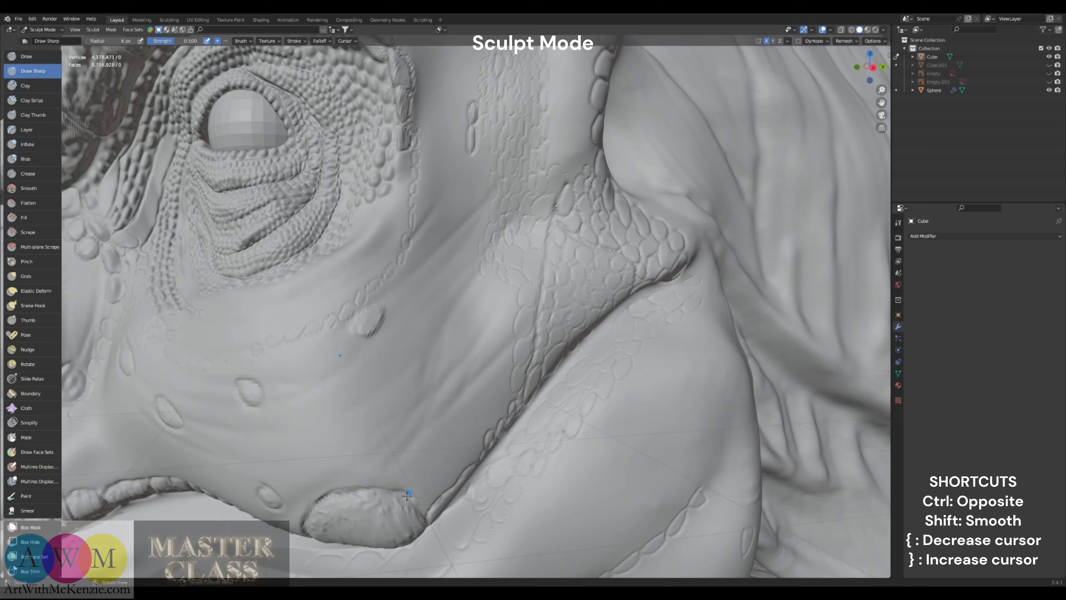
Outline larger scales around the big oval lump at the mouth line with the brush at 13 px
mouse_move(406, 465)
mouse_down()
mouse_move(423, 494)
mouse_move(409, 503)
mouse_move(421, 482)
mouse_up()
mouse_move(423, 484)
mouse_down()
mouse_move(455, 455)
mouse_move(459, 430)
mouse_move(443, 439)
mouse_up()
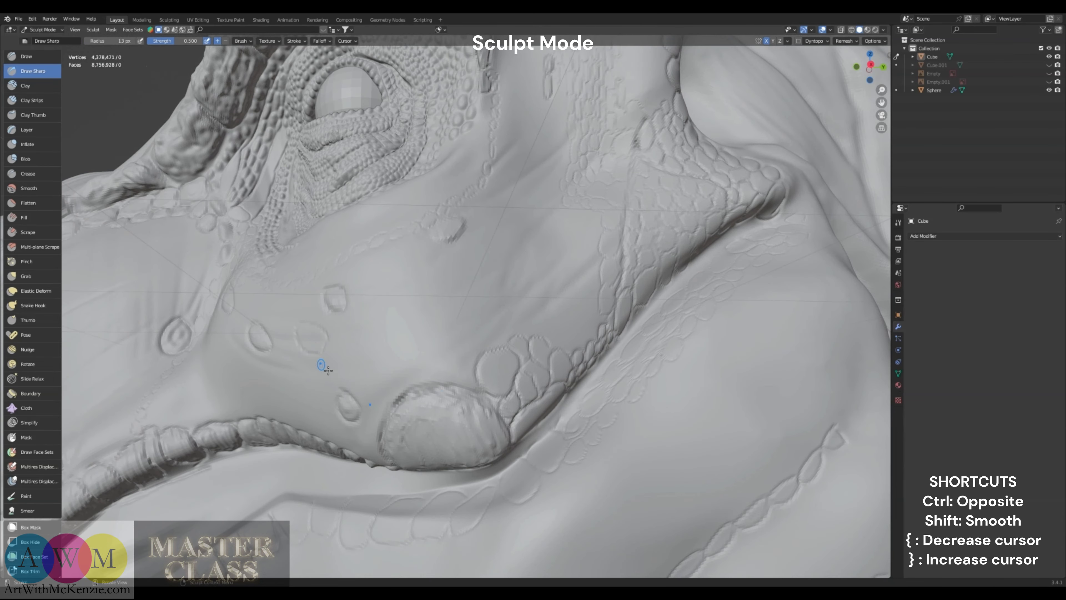
mouse_move(344, 384)
mouse_down()
mouse_move(310, 402)
mouse_move(325, 387)
mouse_move(367, 383)
mouse_up()
middle_drag(279, 315, 365, 372)
Carve a second chain of scales across the cheek and up behind the eye at 8 px
key(bracketleft)
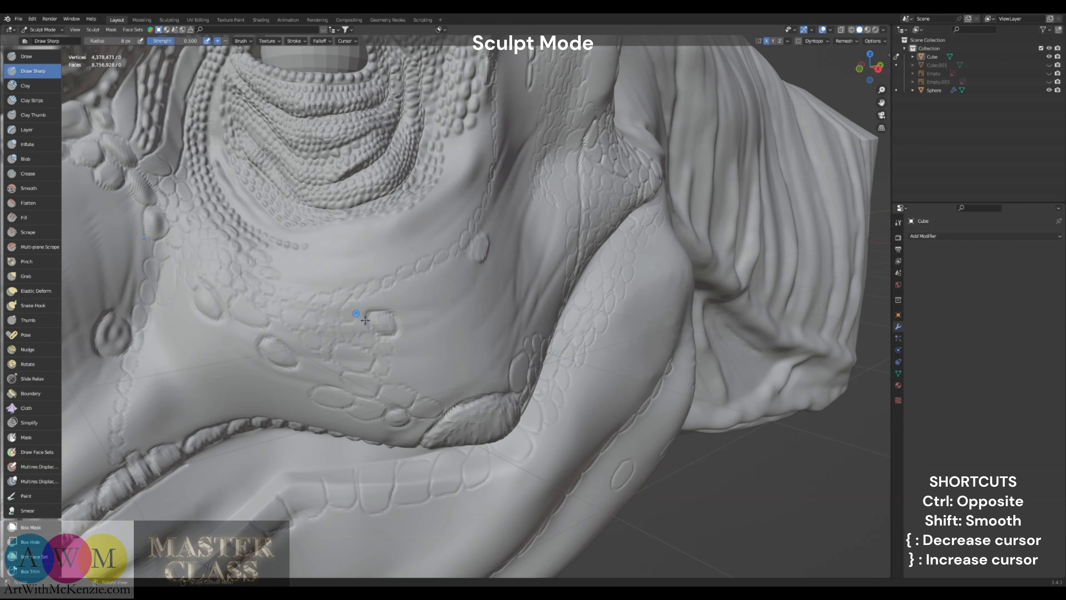
mouse_move(411, 325)
middle_down()
mouse_move(392, 336)
mouse_move(365, 328)
mouse_move(395, 323)
middle_up()
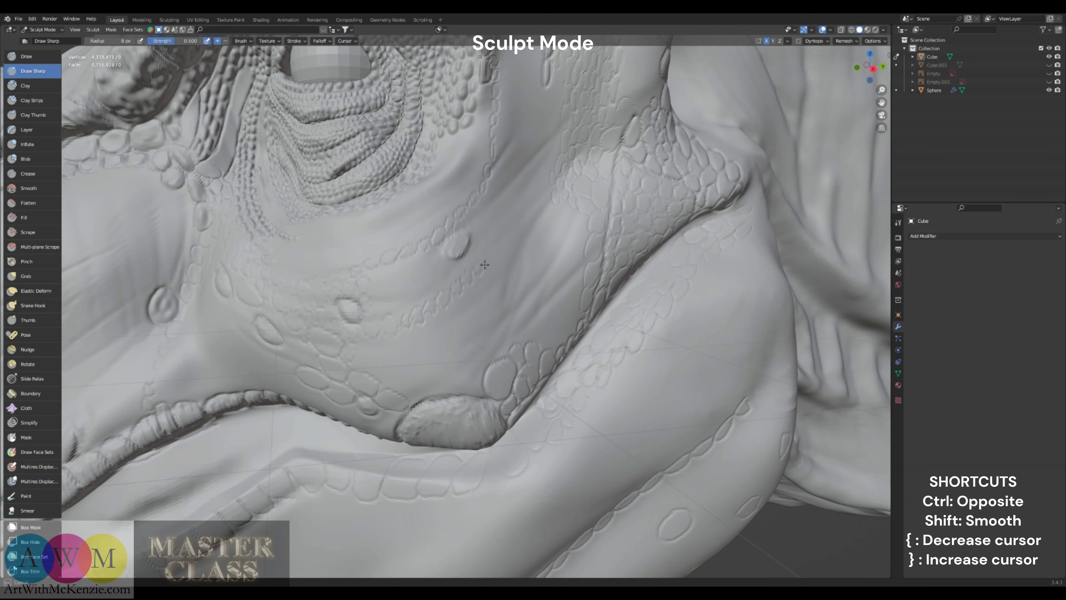
drag(509, 227, 516, 217)
shift+middle_drag(515, 208, 469, 257)
drag(469, 260, 471, 242)
shift+middle_drag(474, 235, 464, 279)
drag(462, 289, 460, 270)
shift+middle_drag(466, 218, 473, 263)
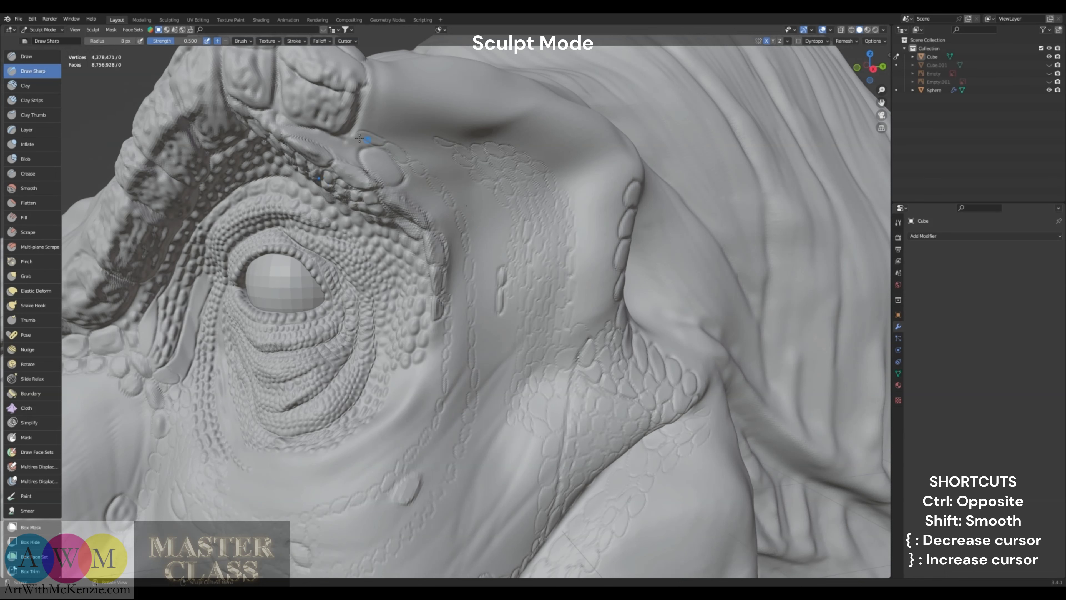
Outline small scales around the rear end of the brow ridge and down behind the eye
mouse_move(341, 136)
mouse_down()
mouse_move(343, 155)
mouse_move(333, 154)
mouse_up()
mouse_move(322, 134)
mouse_down()
mouse_move(318, 145)
mouse_move(308, 139)
mouse_up()
mouse_move(415, 161)
mouse_down()
mouse_move(407, 176)
mouse_move(455, 237)
mouse_up()
shift+middle_drag(456, 237, 437, 182)
drag(440, 188, 446, 239)
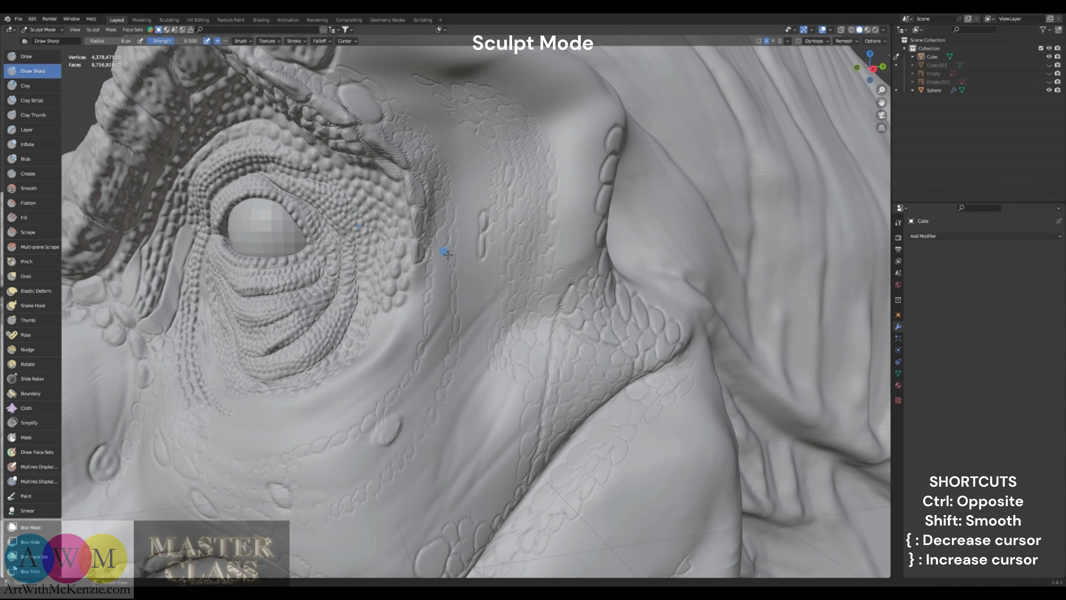
Fill the band between the two chains behind the eye with scales, down to the round cheek bump
drag(445, 280, 444, 328)
shift+middle_drag(445, 330, 471, 271)
mouse_move(471, 273)
mouse_down()
mouse_move(481, 281)
mouse_move(467, 301)
mouse_up()
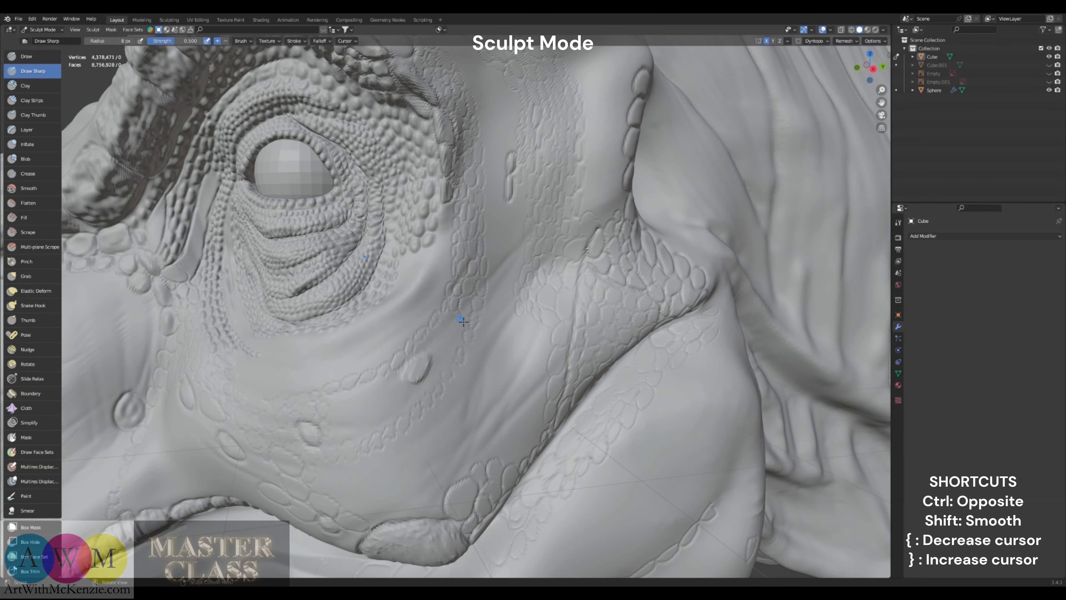
drag(465, 348, 455, 354)
shift+middle_drag(444, 349, 472, 319)
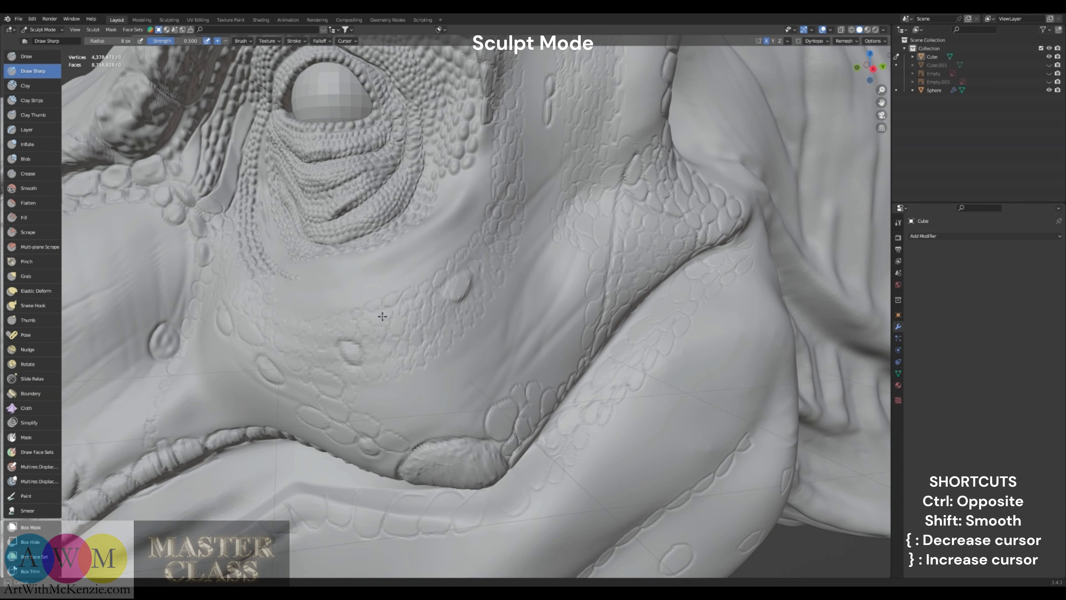
Fill the lower cheek above the big oval lip lump with outlined scales
middle_drag(394, 311, 409, 341)
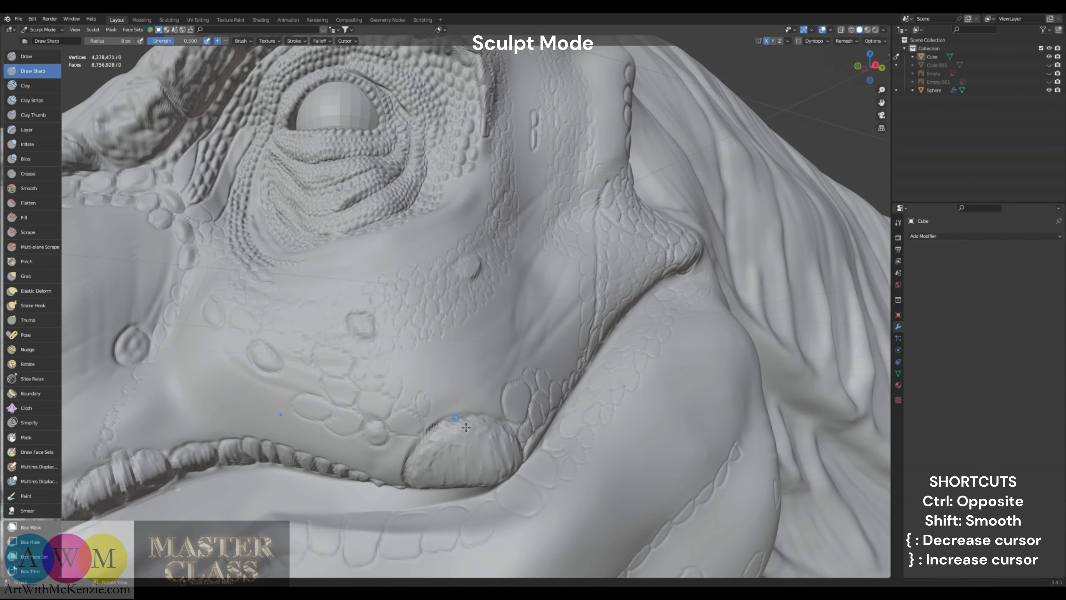
middle_drag(466, 427, 488, 405)
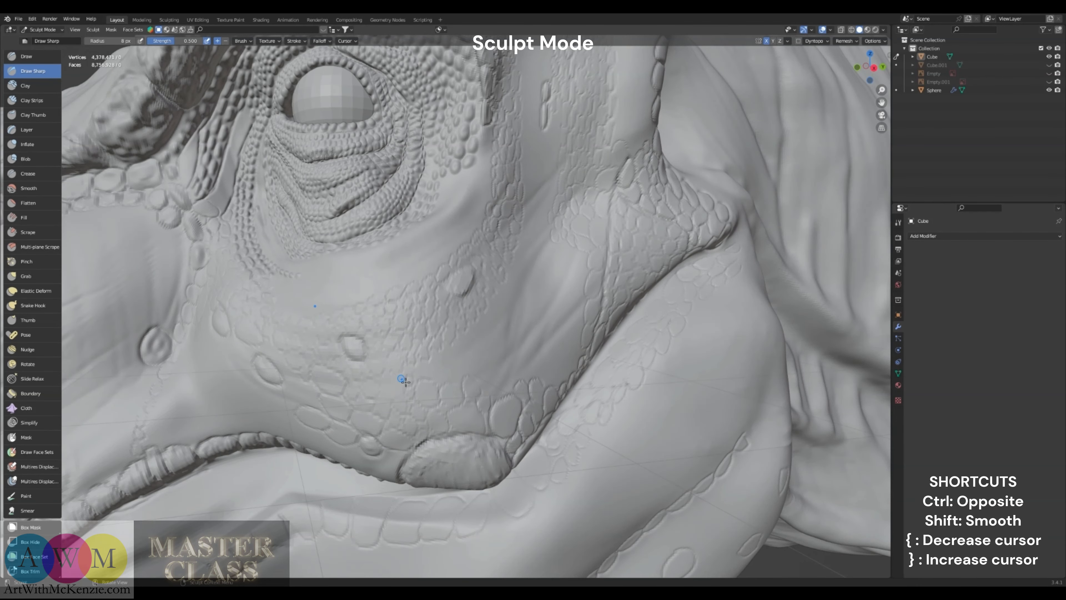
mouse_move(391, 379)
mouse_down()
mouse_move(404, 405)
mouse_move(428, 378)
mouse_move(500, 391)
mouse_up()
mouse_move(478, 350)
mouse_down()
mouse_move(490, 358)
mouse_move(468, 350)
mouse_move(447, 363)
mouse_up()
middle_drag(490, 331, 480, 333)
Extend the scales up the rear cheek and enlarge the patch ahead of the jaw corner
drag(484, 312, 534, 275)
drag(541, 257, 554, 258)
drag(560, 253, 571, 243)
drag(584, 289, 593, 306)
drag(570, 265, 589, 285)
drag(560, 279, 556, 282)
middle_drag(560, 303, 571, 321)
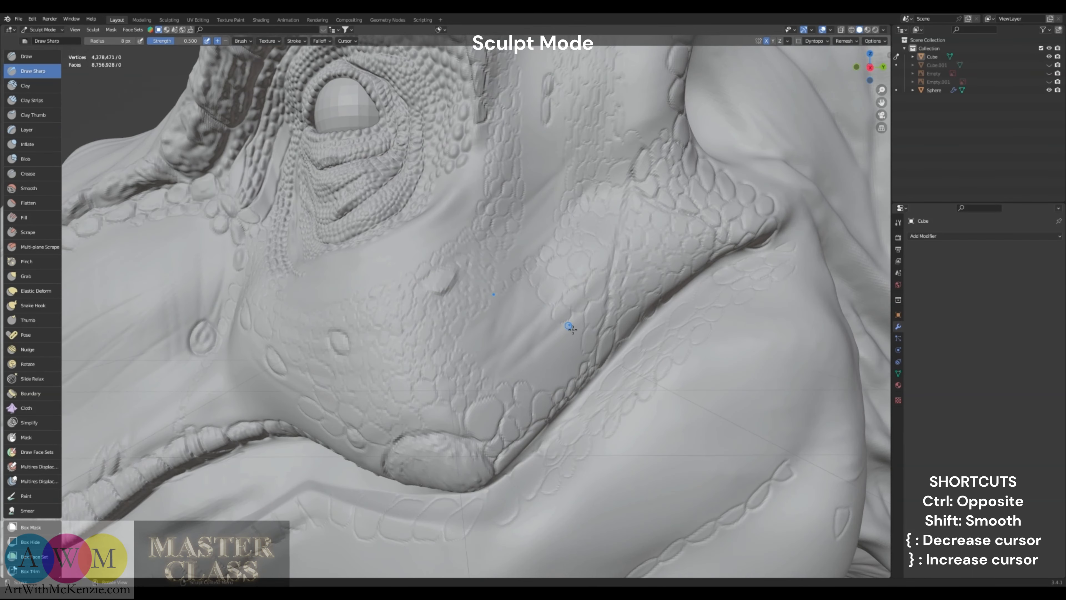
Fill the remaining smooth gap on the rear lower cheek beside the mouth crease with scales
drag(546, 378, 553, 366)
mouse_move(555, 364)
mouse_down()
mouse_move(565, 357)
mouse_move(560, 338)
mouse_move(536, 293)
mouse_move(530, 324)
mouse_move(550, 362)
mouse_up()
mouse_move(538, 363)
mouse_down()
mouse_move(517, 380)
mouse_move(502, 361)
mouse_move(519, 359)
mouse_move(497, 345)
mouse_up()
drag(497, 346, 514, 332)
mouse_move(494, 329)
mouse_down()
mouse_move(504, 313)
mouse_move(499, 330)
mouse_up()
scroll(465, 350, down, 6)
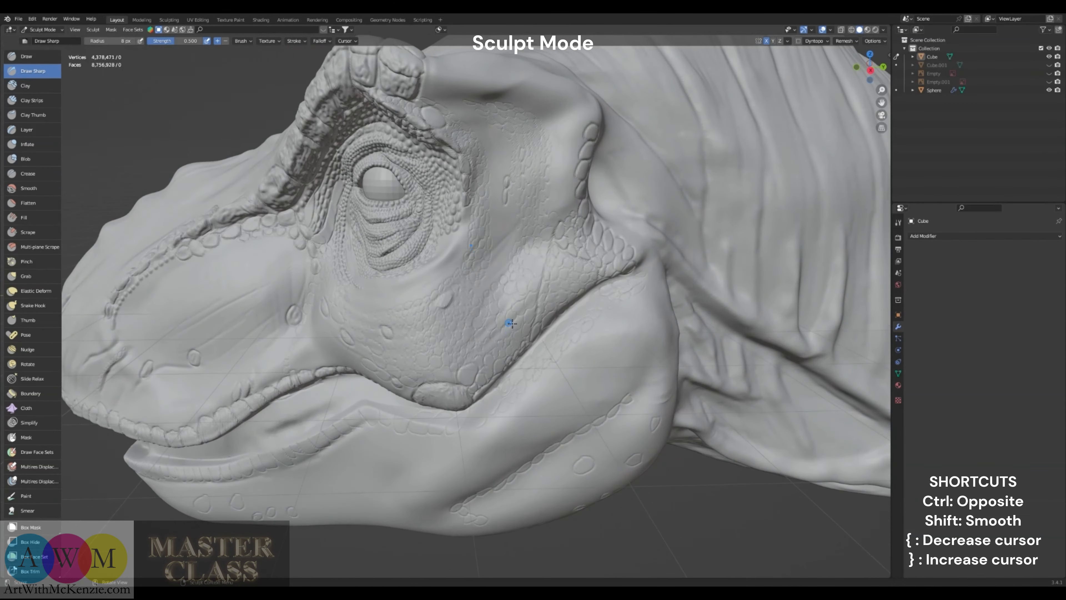
Fill the smooth gap on the temple behind the eye with outlined scales, from the upper cheek up toward the brow
scroll(512, 323, down, 1)
shift+middle_drag(512, 324, 482, 388)
scroll(483, 301, up, 3)
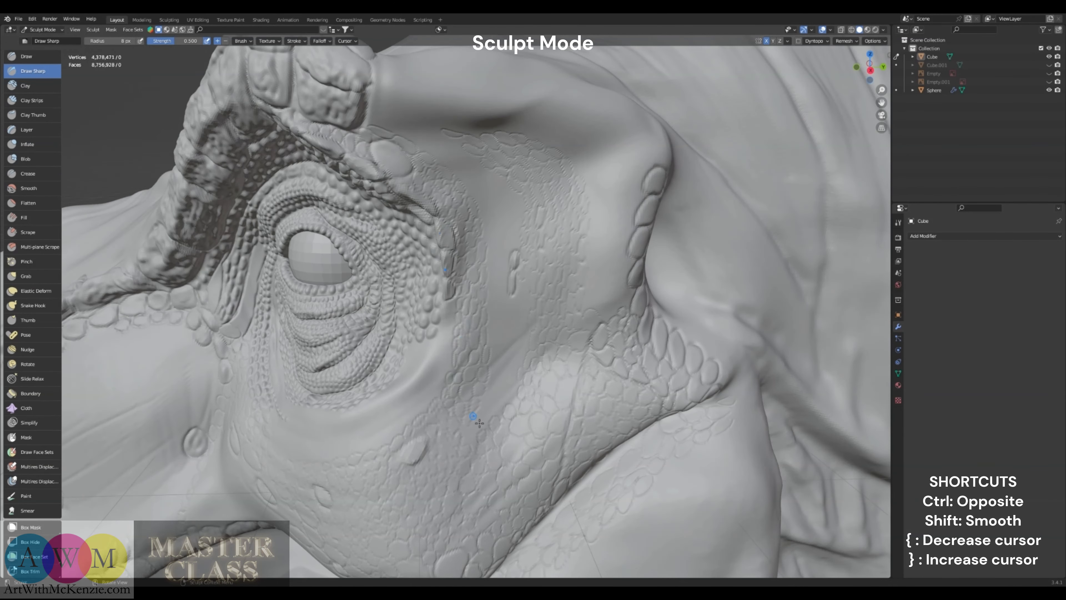
drag(496, 424, 519, 402)
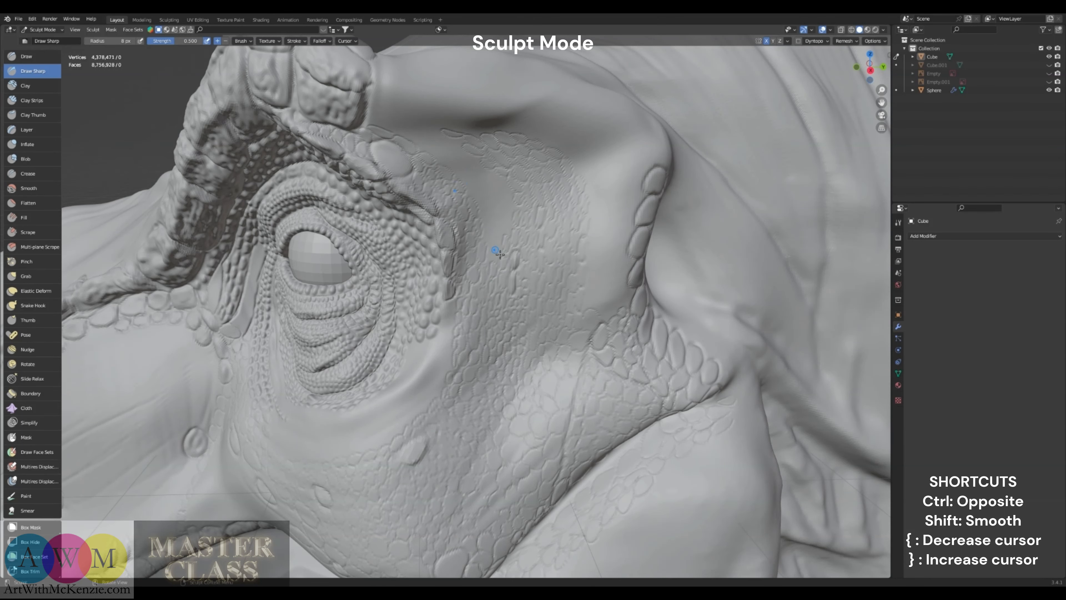
drag(501, 229, 510, 206)
middle_drag(508, 207, 421, 142)
mouse_move(421, 142)
mouse_down()
mouse_move(414, 147)
mouse_move(454, 152)
mouse_move(438, 157)
mouse_move(453, 173)
mouse_up()
drag(441, 178, 465, 185)
mouse_move(470, 186)
ctrl+middle_down()
mouse_move(502, 364)
mouse_move(512, 378)
mouse_move(525, 349)
mouse_move(555, 381)
ctrl+middle_up()
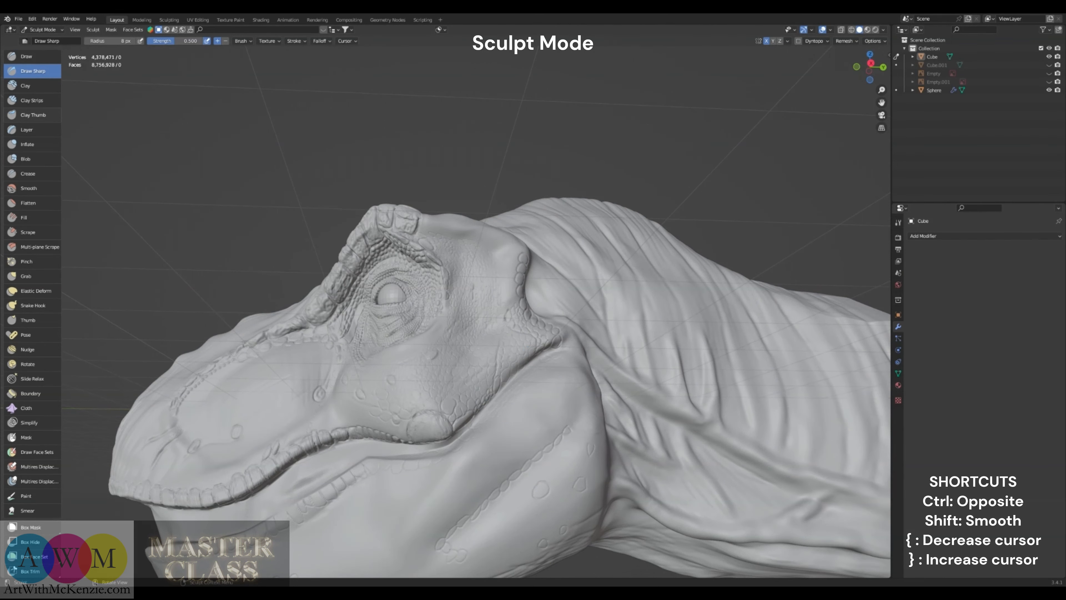
Carve a long curved crease down the front end of the hollow ahead of the eye
middle_drag(164, 327, 248, 404)
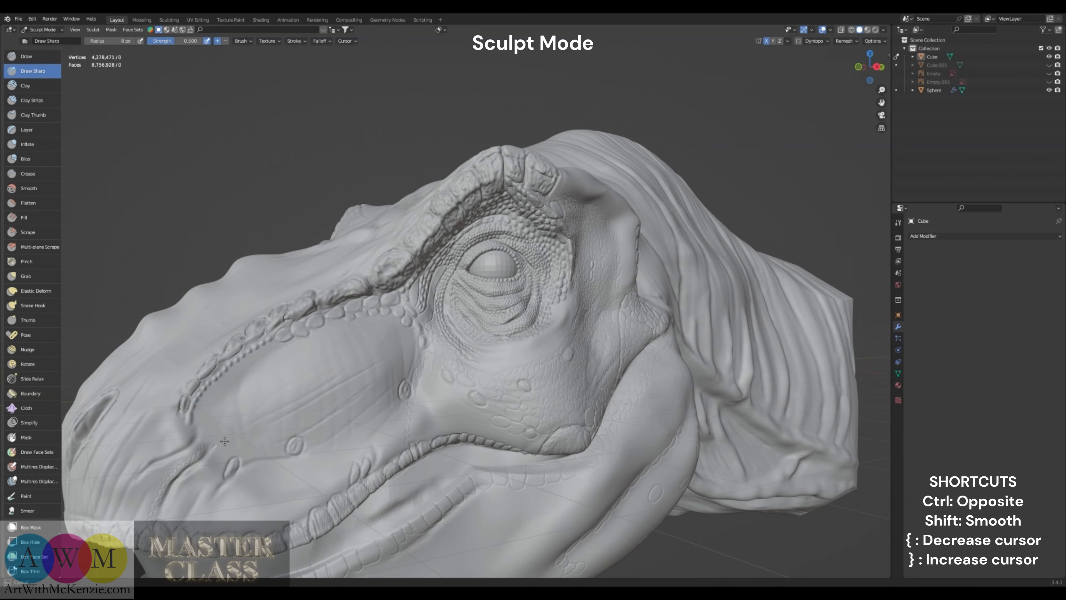
scroll(206, 378, up, 1)
shift+middle_drag(191, 376, 221, 313)
key(bracketleft)
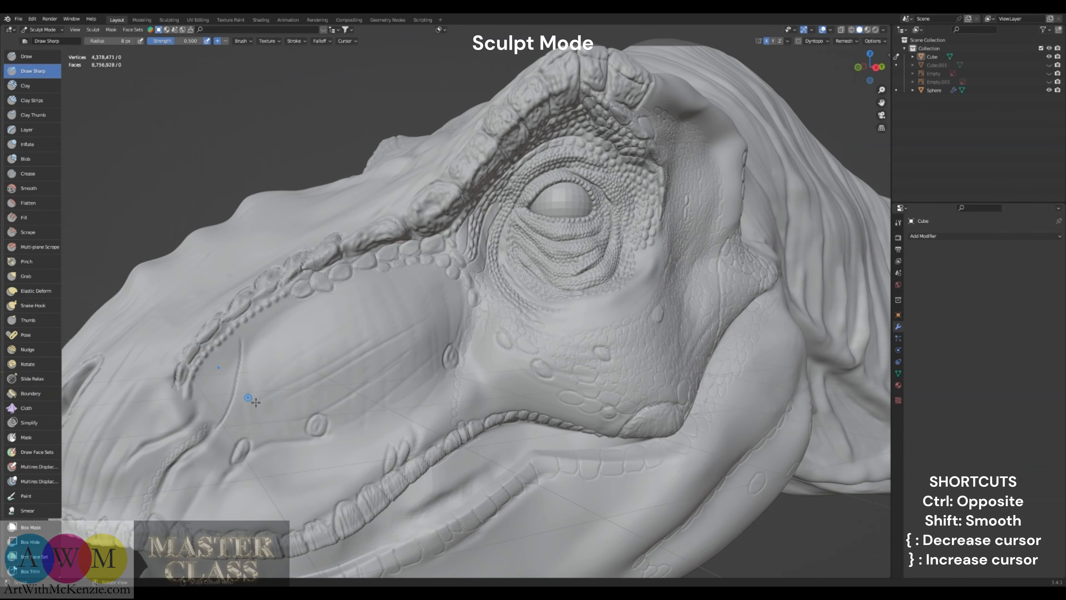
Try drawing thin creases down the middle and rear of the snout hollow with a 6 px brush
key(bracketleft)
drag(258, 450, 309, 331)
mouse_move(327, 378)
middle_down()
mouse_move(294, 399)
mouse_move(319, 391)
mouse_move(349, 406)
middle_up()
key(bracketright)
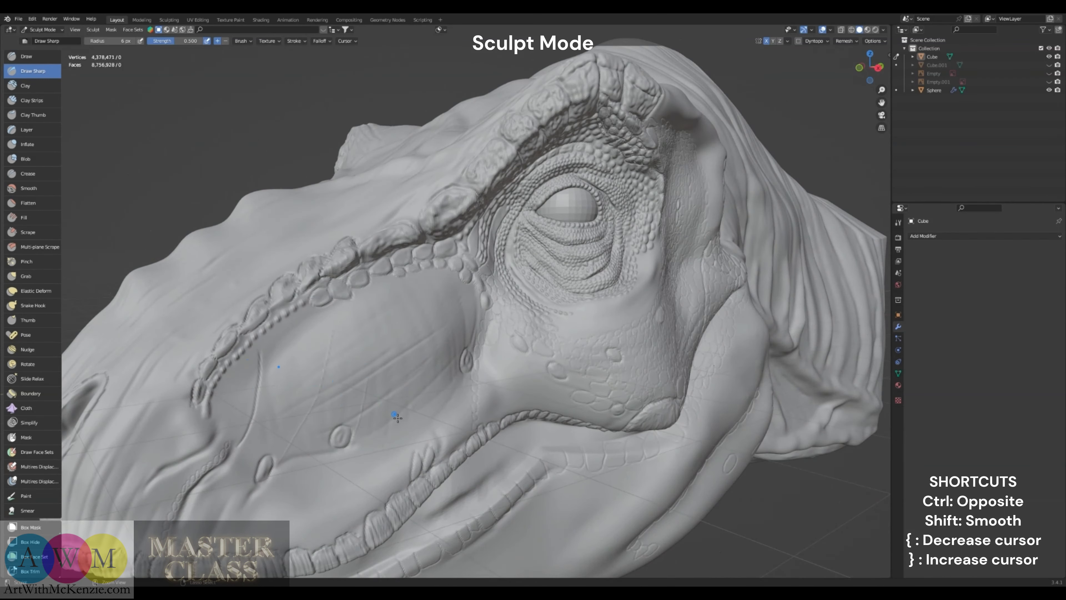
middle_drag(409, 372, 440, 329)
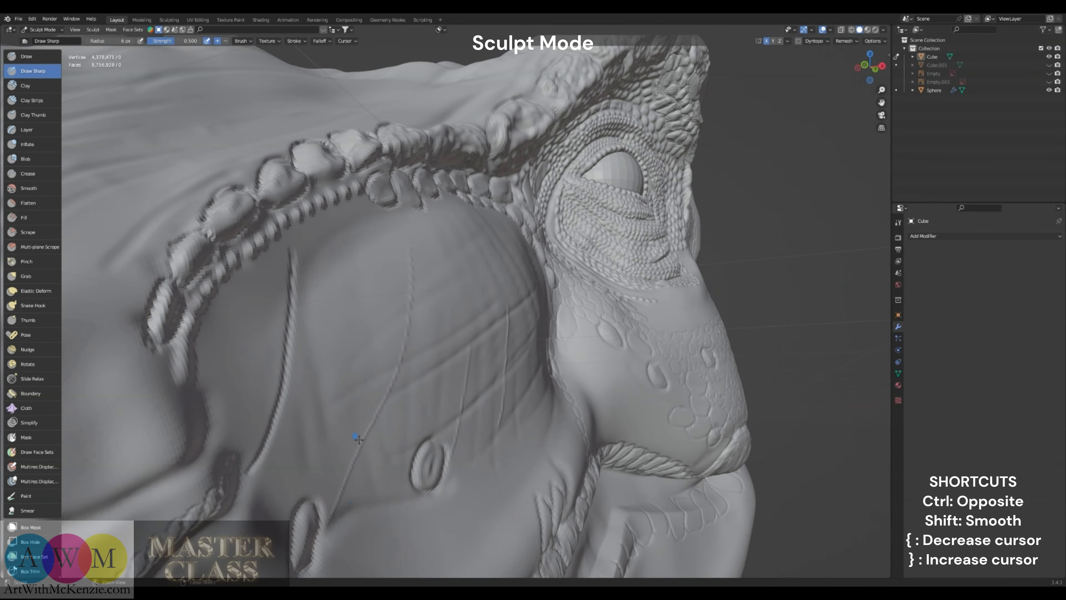
middle_drag(414, 408, 394, 461)
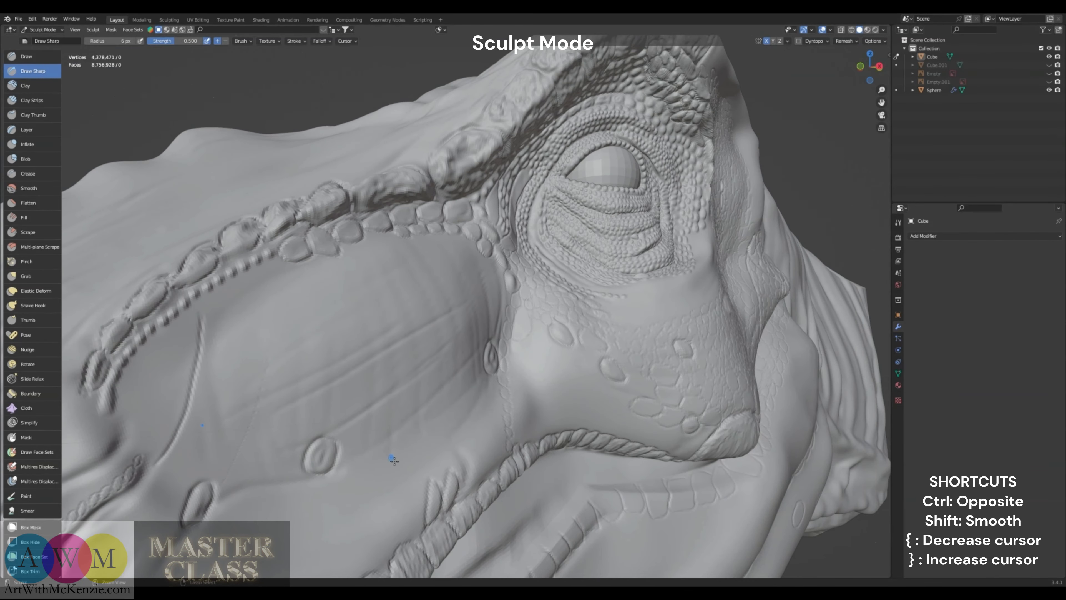
Carve several long, slanted creases across the snout hollow and down toward the lip with a 9 px brush
drag(224, 494, 262, 363)
drag(346, 473, 370, 314)
drag(338, 496, 344, 474)
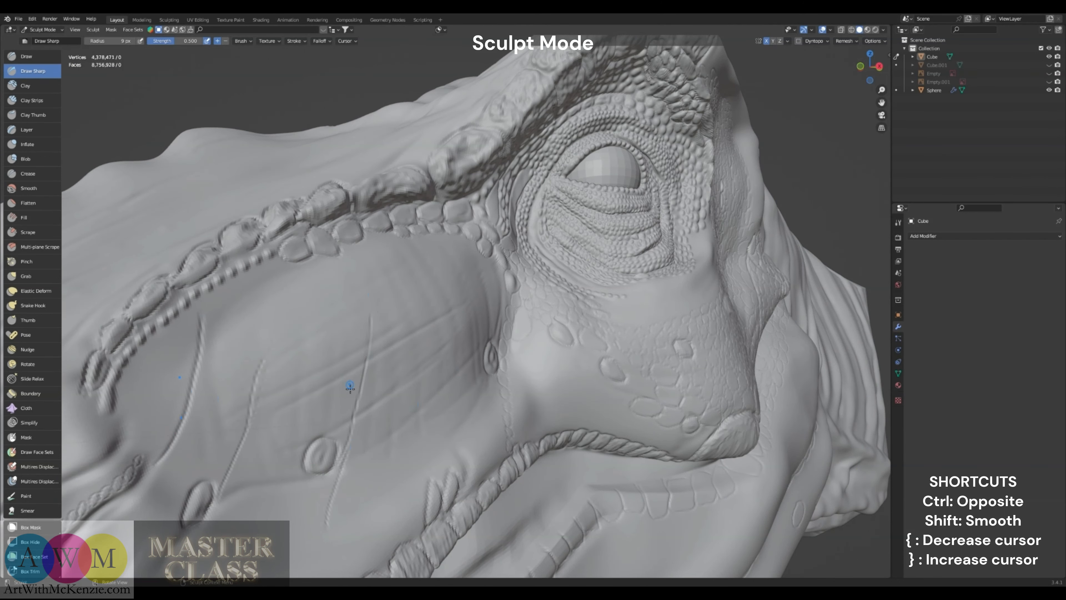
drag(335, 426, 390, 285)
drag(390, 440, 432, 365)
scroll(378, 479, down, 3)
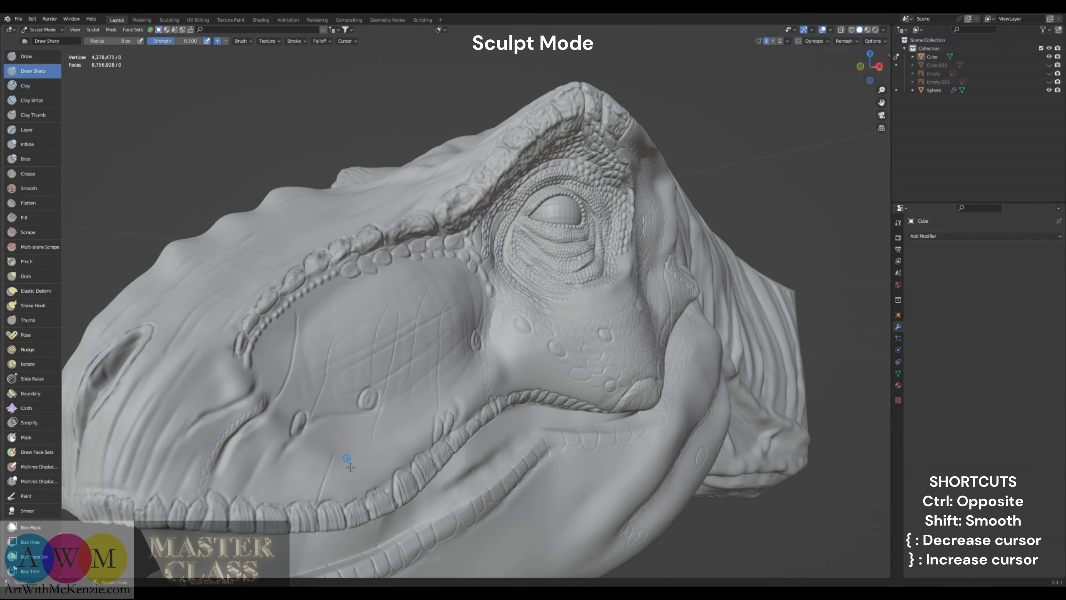
Carve vertical creases at the front edge of the cheek and outline larger scales above the lip, back to the oval lump
middle_drag(390, 407, 448, 407)
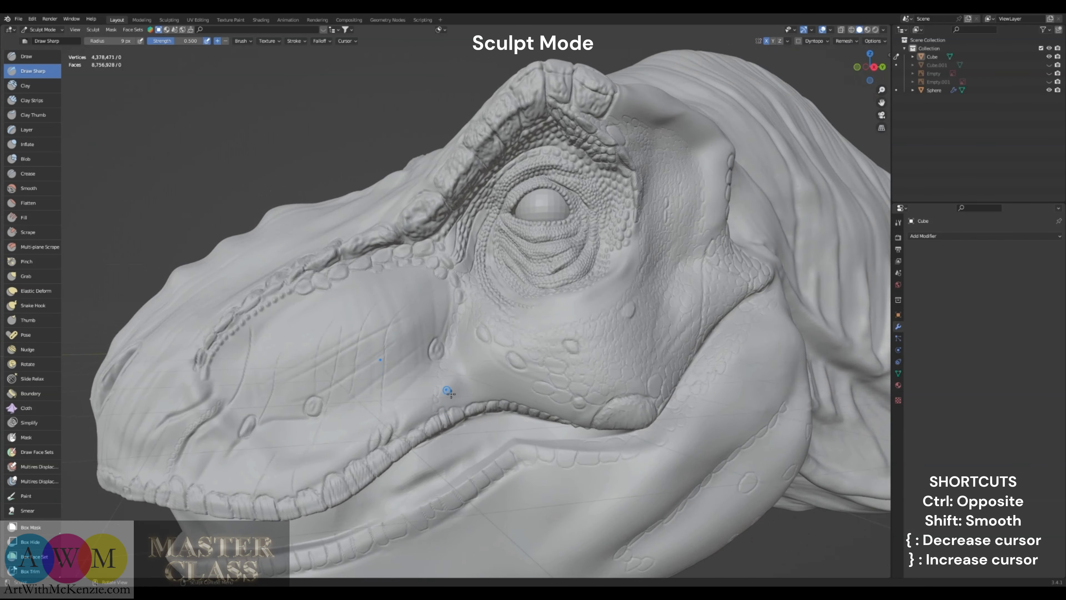
drag(463, 406, 461, 335)
scroll(491, 386, up, 1)
shift+middle_drag(491, 359, 411, 328)
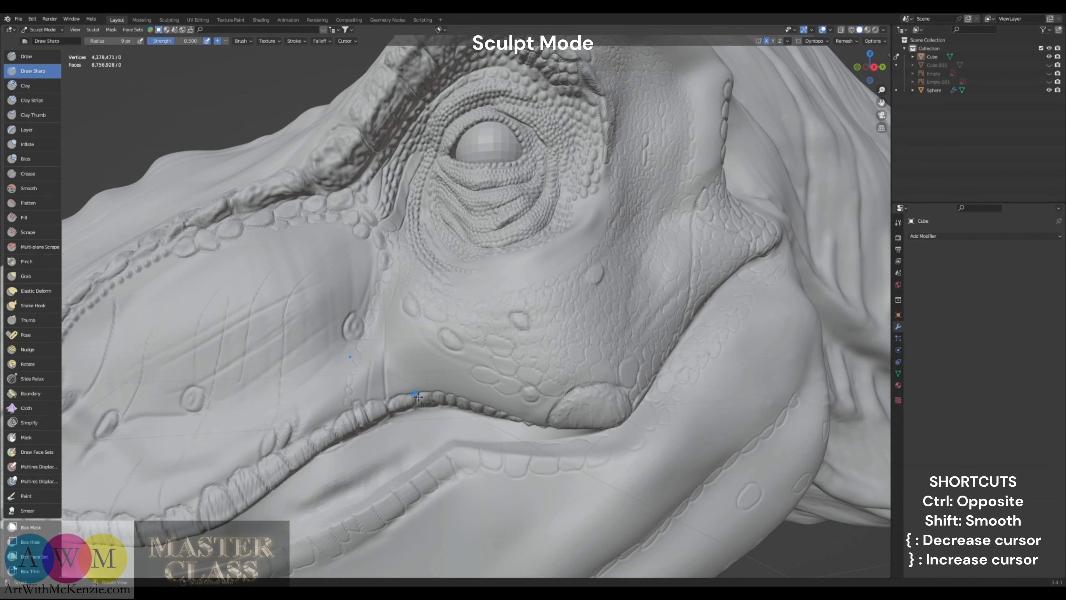
middle_drag(465, 373, 474, 363)
mouse_move(439, 358)
mouse_down()
mouse_move(450, 365)
mouse_move(414, 331)
mouse_move(466, 355)
mouse_up()
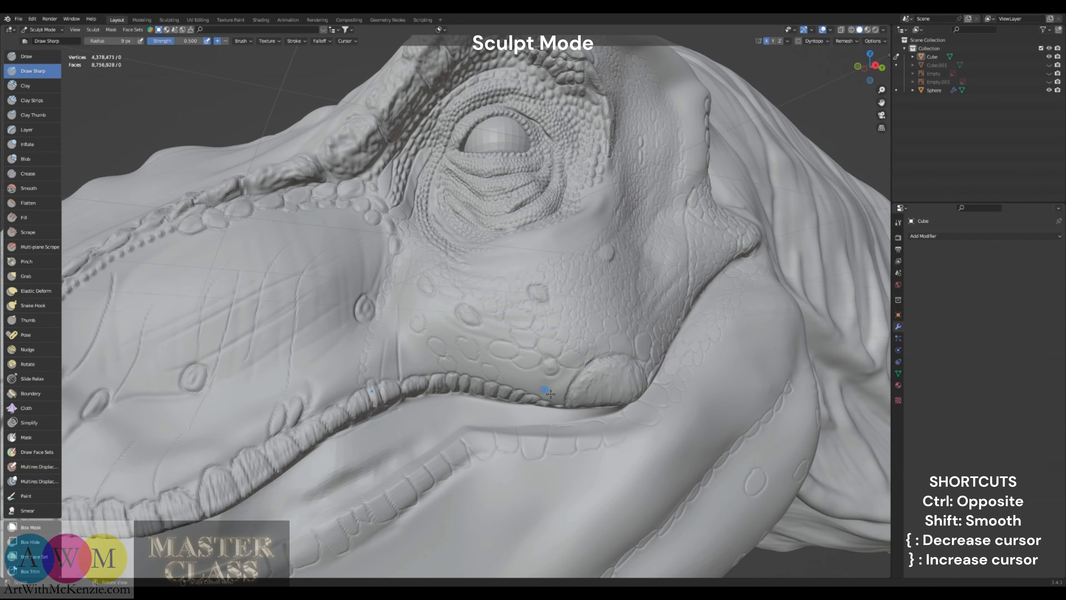
drag(563, 375, 571, 394)
drag(566, 388, 550, 391)
Fill the front of the cheek with small scales, from the lip ridge up to the ring of scales beneath the eye
middle_drag(550, 391, 392, 350)
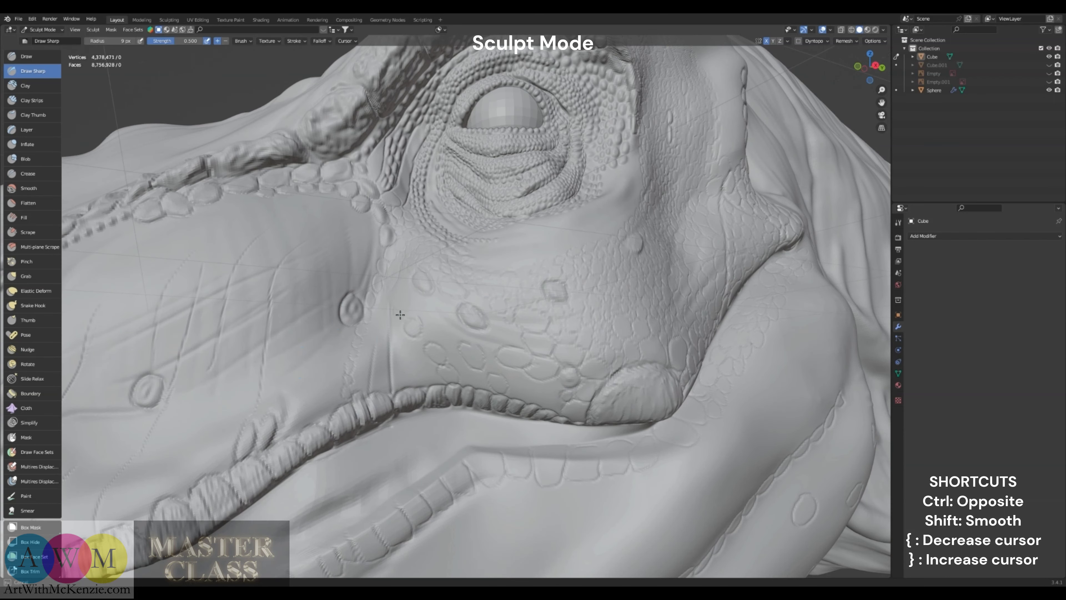
drag(398, 332, 404, 387)
scroll(439, 367, up, 3)
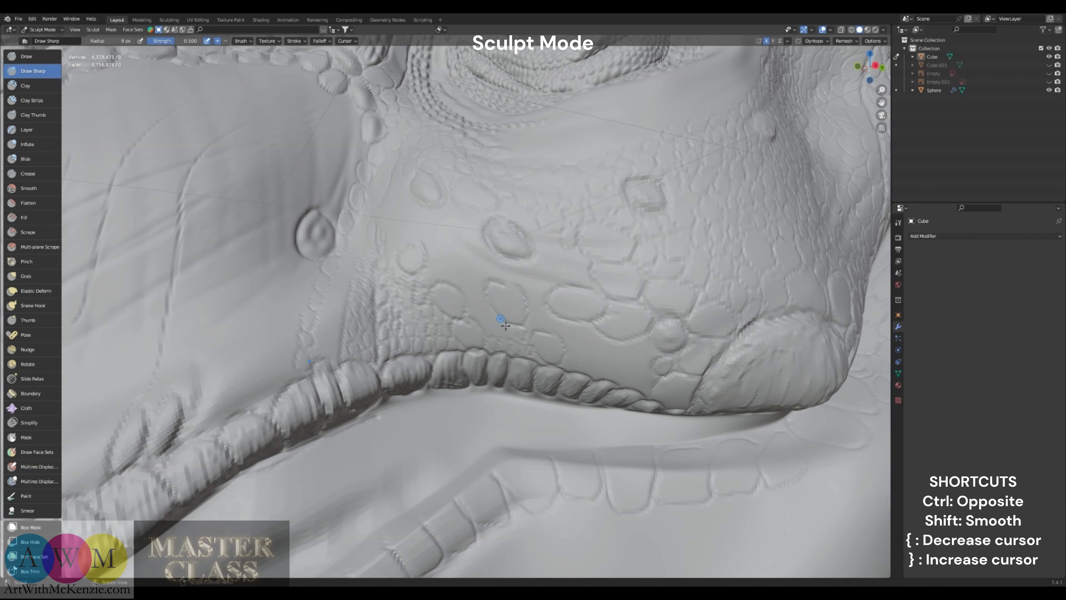
drag(492, 302, 468, 268)
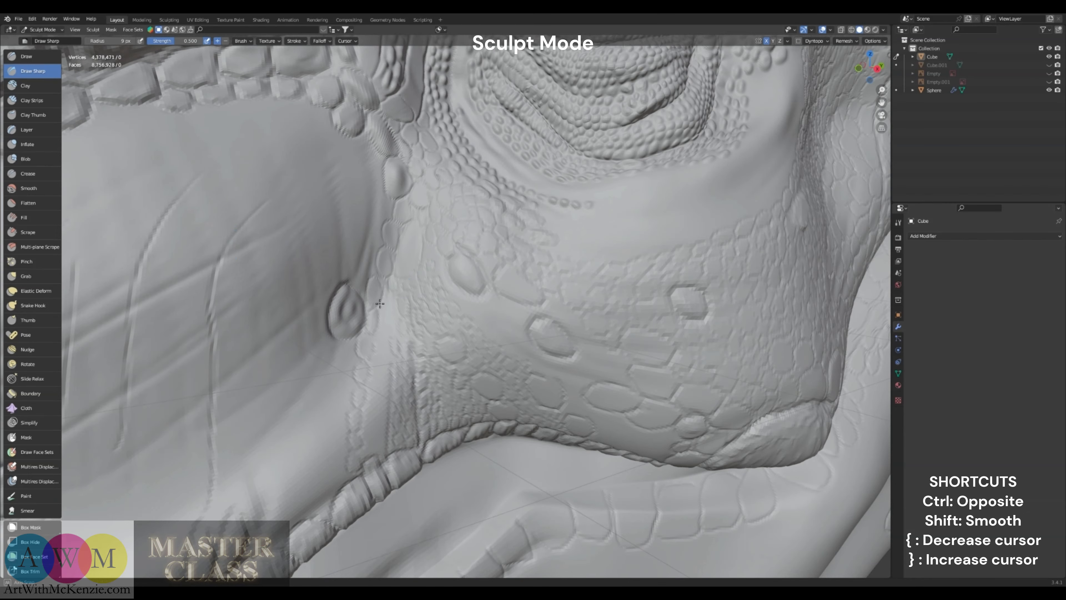
Fill the strip below the round bump behind the hollow and the gaps above the lip ridge with small scales
mouse_move(383, 304)
middle_down()
mouse_move(354, 295)
mouse_move(405, 327)
middle_up()
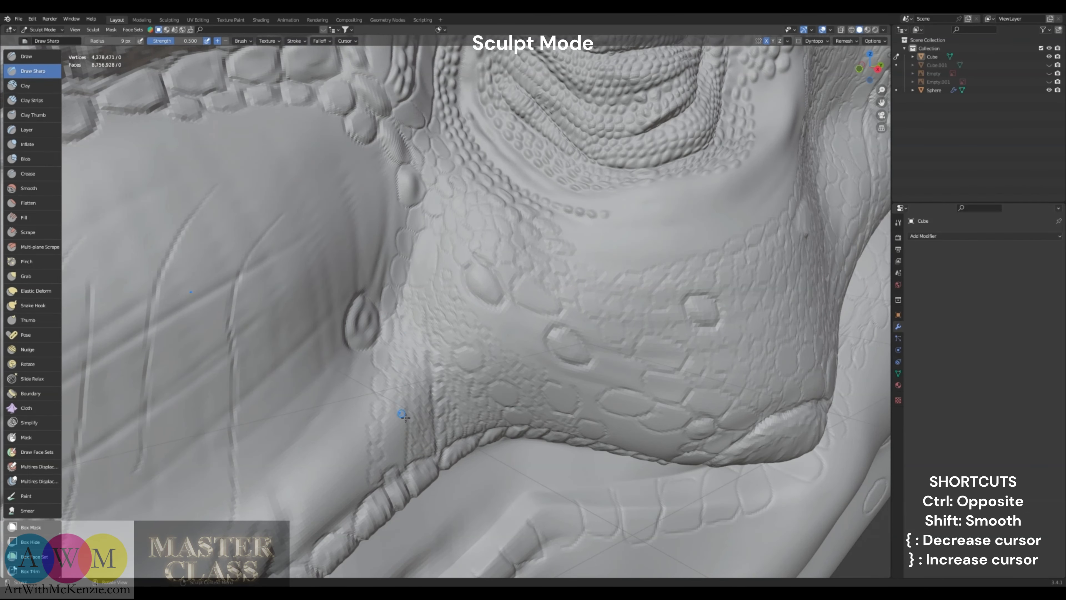
middle_drag(405, 417, 395, 408)
drag(361, 387, 370, 405)
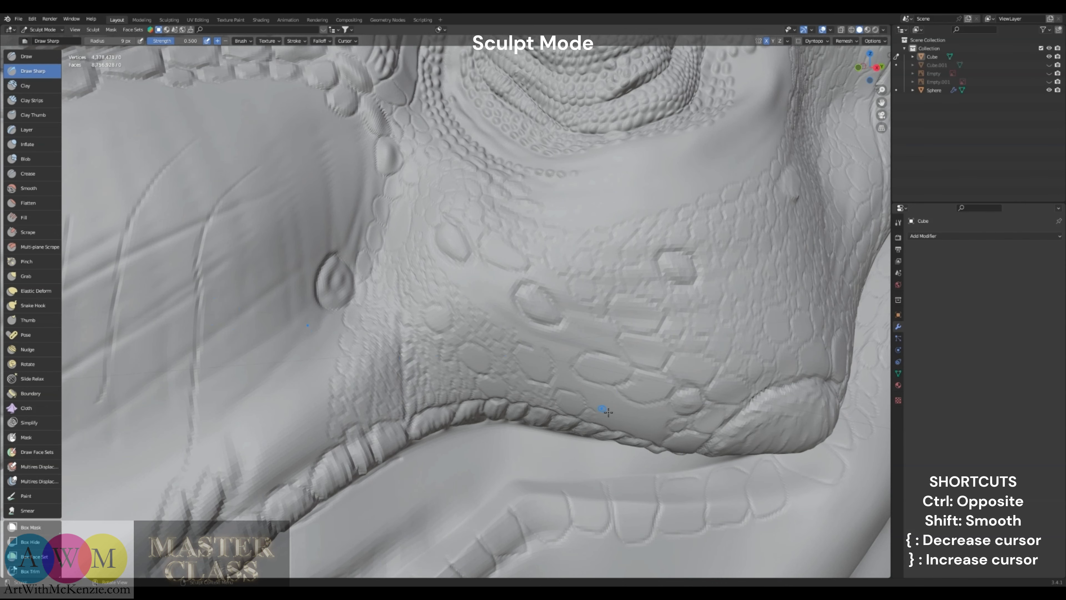
middle_drag(597, 412, 560, 301)
drag(574, 284, 572, 277)
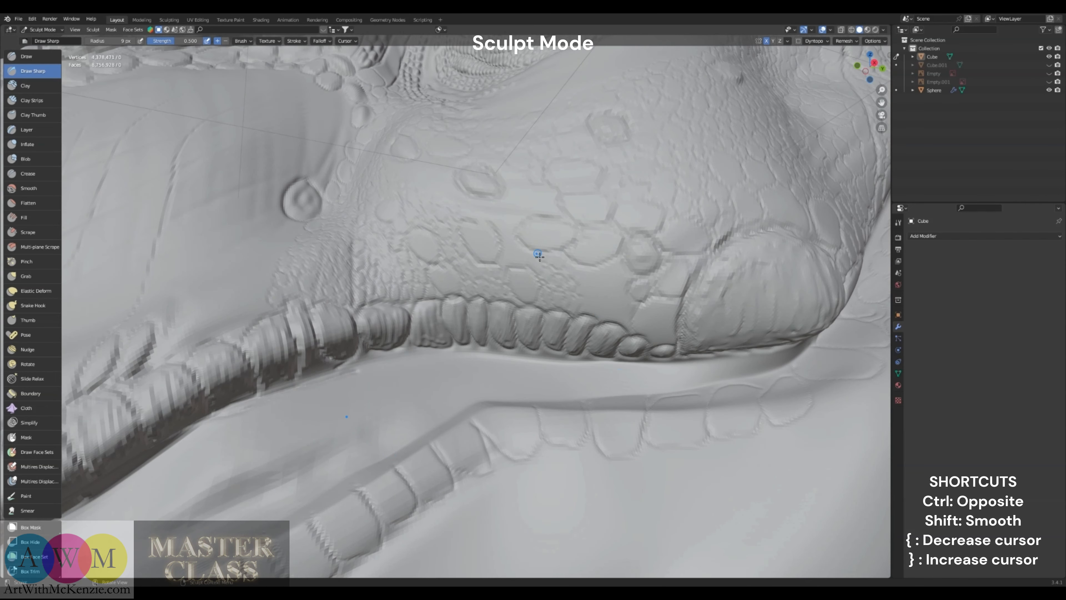
mouse_move(515, 232)
middle_down()
mouse_move(540, 251)
mouse_move(557, 320)
middle_up()
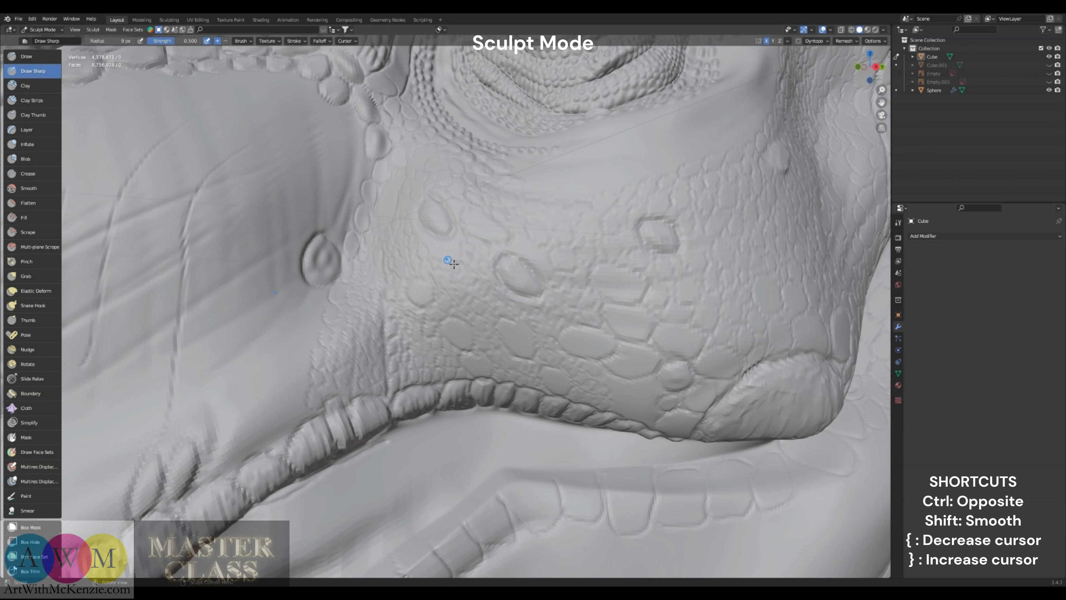
middle_drag(553, 263, 610, 266)
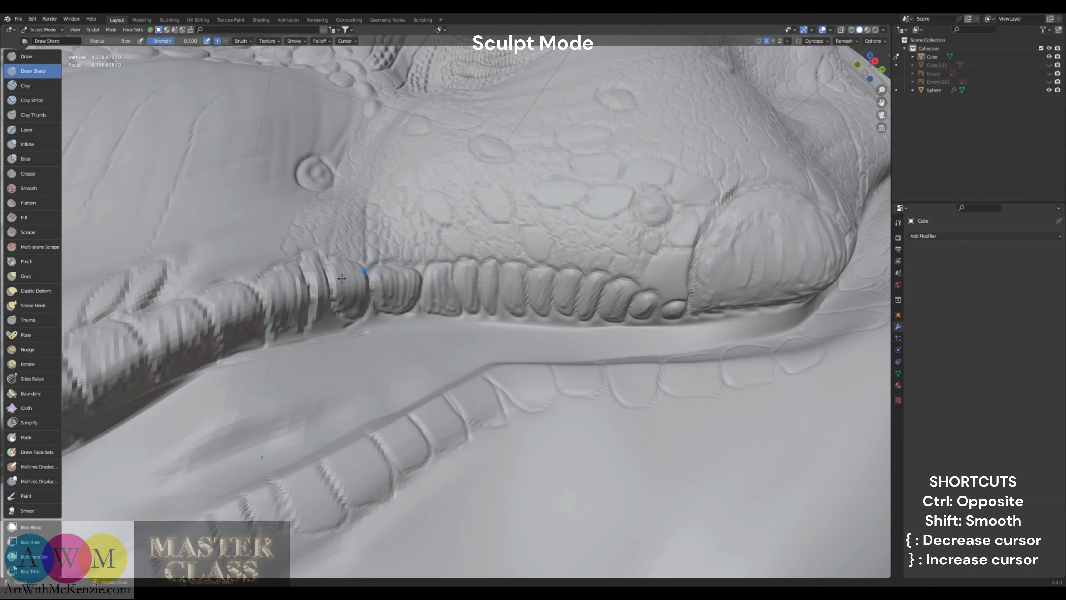
Raise the larger oval scales on the front and middle of the cheek using the Draw brush at 11 px
key(x)
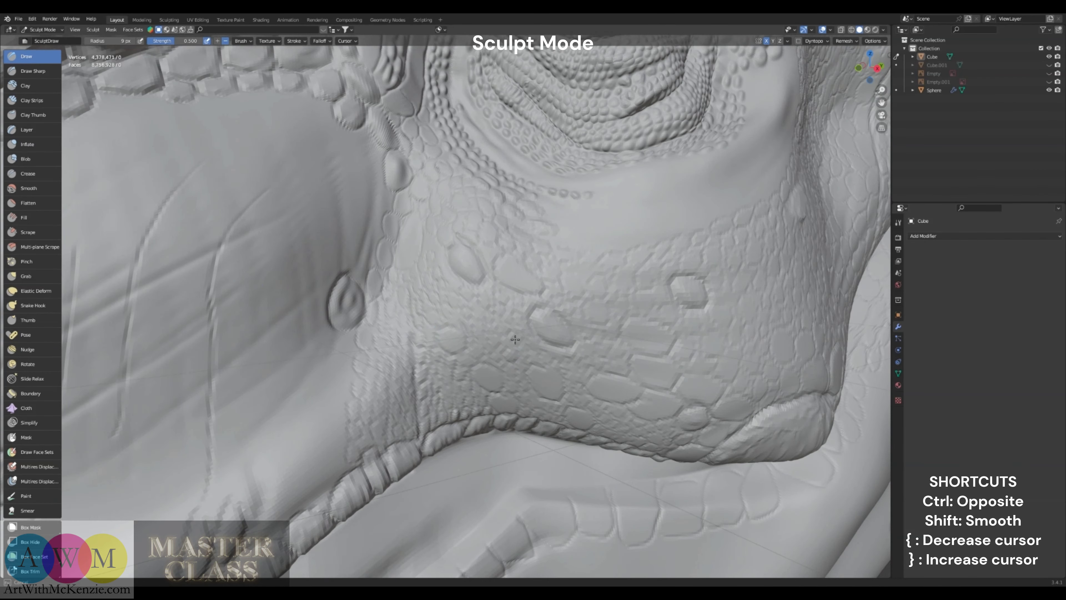
key(bracketright)
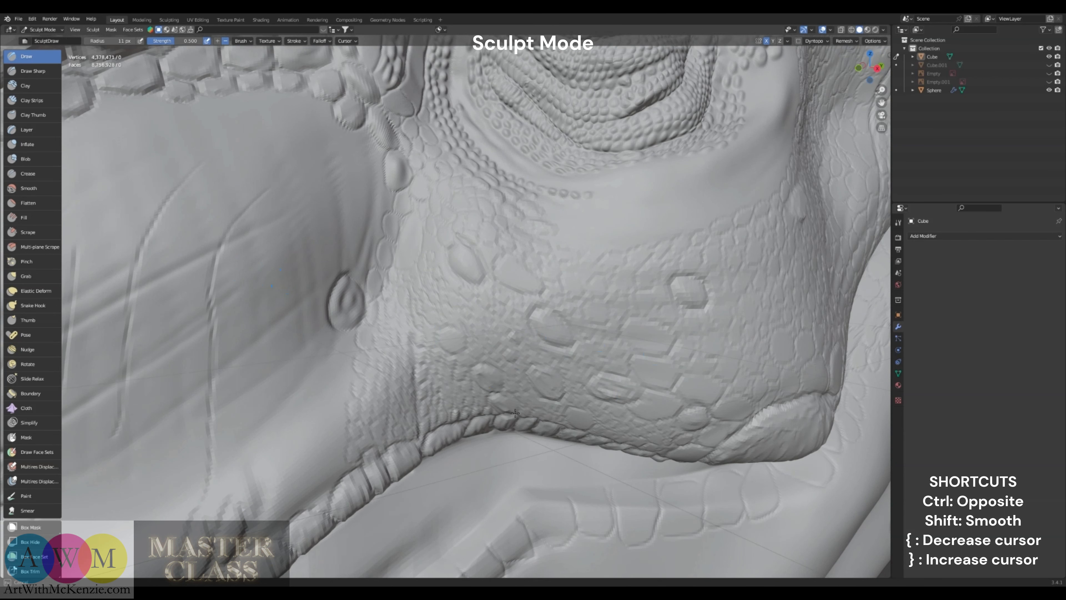
drag(457, 343, 452, 338)
drag(450, 331, 457, 337)
mouse_move(461, 254)
mouse_down()
mouse_move(473, 272)
mouse_move(464, 268)
mouse_move(536, 292)
mouse_up()
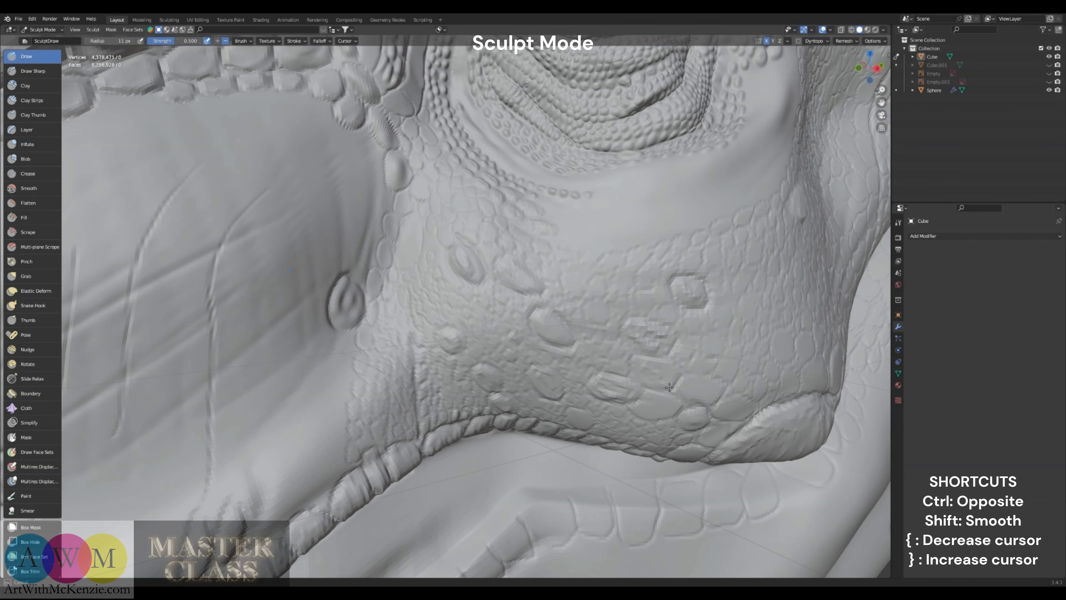
Raise selected scales in front of, above and behind the big oval lip lump with the Draw brush
mouse_move(638, 410)
middle_down()
mouse_move(404, 323)
mouse_move(339, 285)
middle_up()
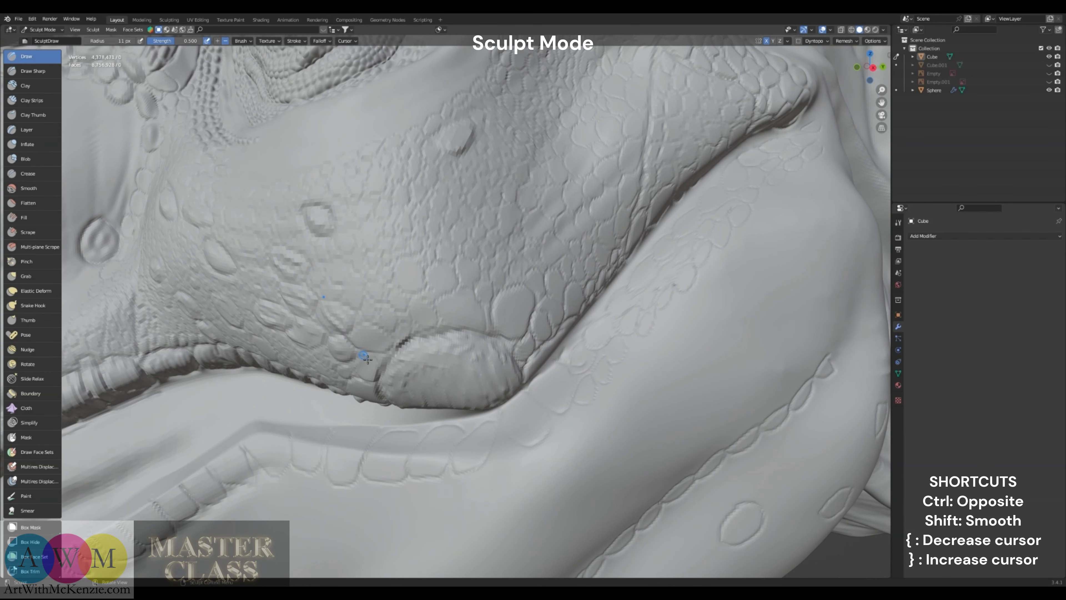
drag(377, 347, 386, 347)
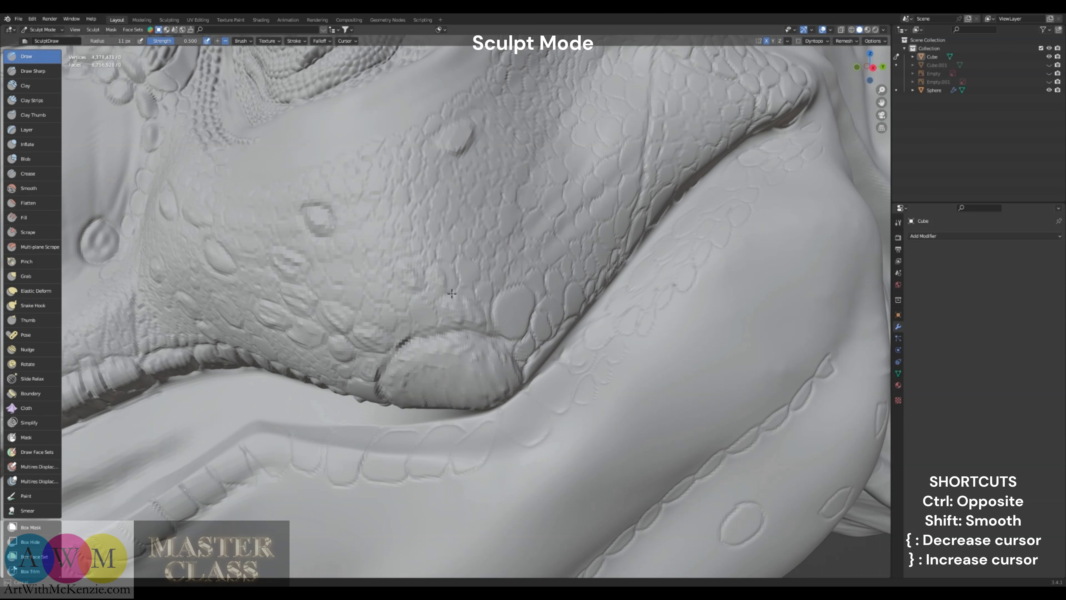
mouse_move(516, 311)
mouse_down()
mouse_move(520, 319)
mouse_move(524, 306)
mouse_move(509, 315)
mouse_up()
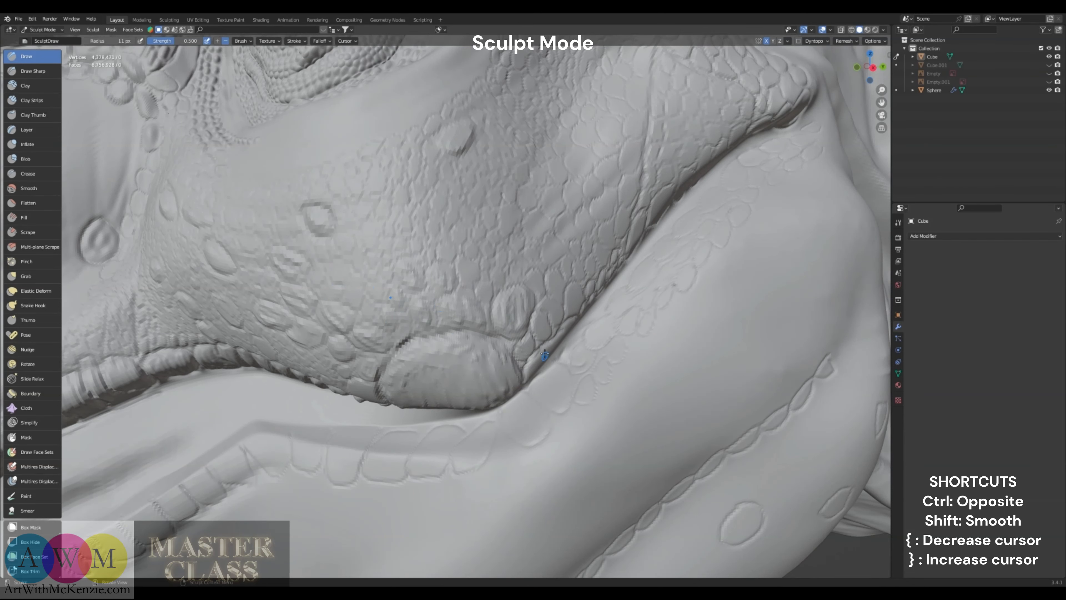
drag(524, 354, 547, 322)
mouse_move(555, 307)
mouse_down()
mouse_move(559, 321)
mouse_move(561, 312)
mouse_up()
mouse_move(574, 292)
mouse_down()
mouse_move(576, 302)
mouse_move(554, 282)
mouse_up()
drag(537, 277, 538, 280)
Enlarge the Draw brush to 24 px and puff up the scales on the rear cheek above the mouth crease
middle_drag(559, 244, 527, 288)
scroll(556, 250, down, 1)
key(bracketright)
key(bracketright)
key(bracketright)
key(bracketright)
key(bracketright)
key(bracketright)
key(bracketright)
key(bracketright)
key(bracketright)
key(bracketright)
mouse_move(512, 297)
mouse_down()
mouse_move(497, 273)
mouse_move(513, 251)
mouse_up()
mouse_move(490, 256)
mouse_down()
mouse_move(517, 228)
mouse_move(539, 224)
mouse_move(531, 250)
mouse_up()
drag(541, 275, 564, 258)
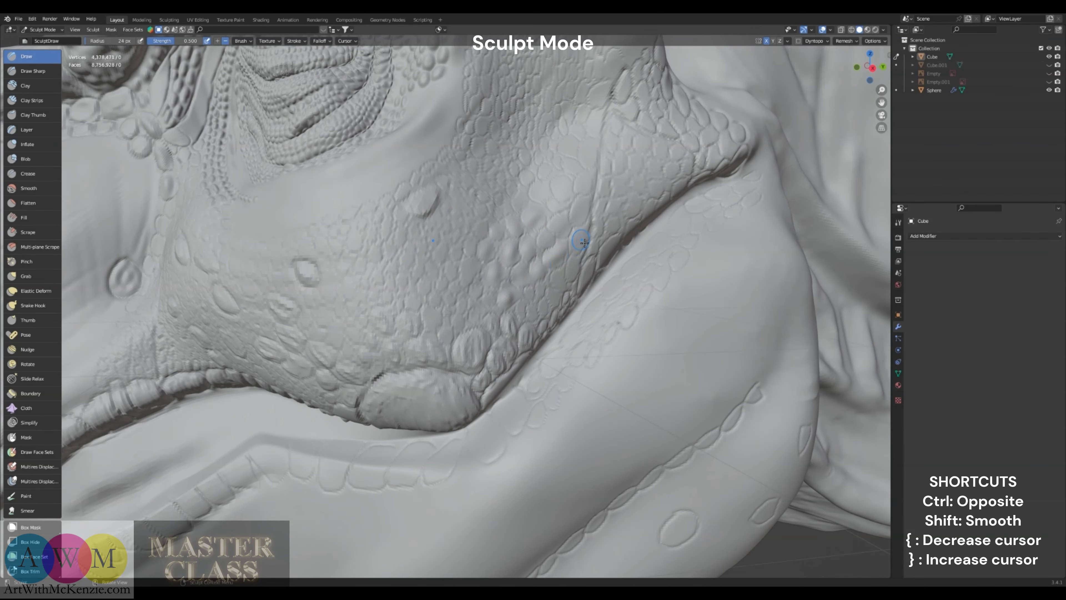
Reduce the Draw brush to 12 px and raise small scales on the upper cheek behind the eye
middle_drag(568, 190, 475, 297)
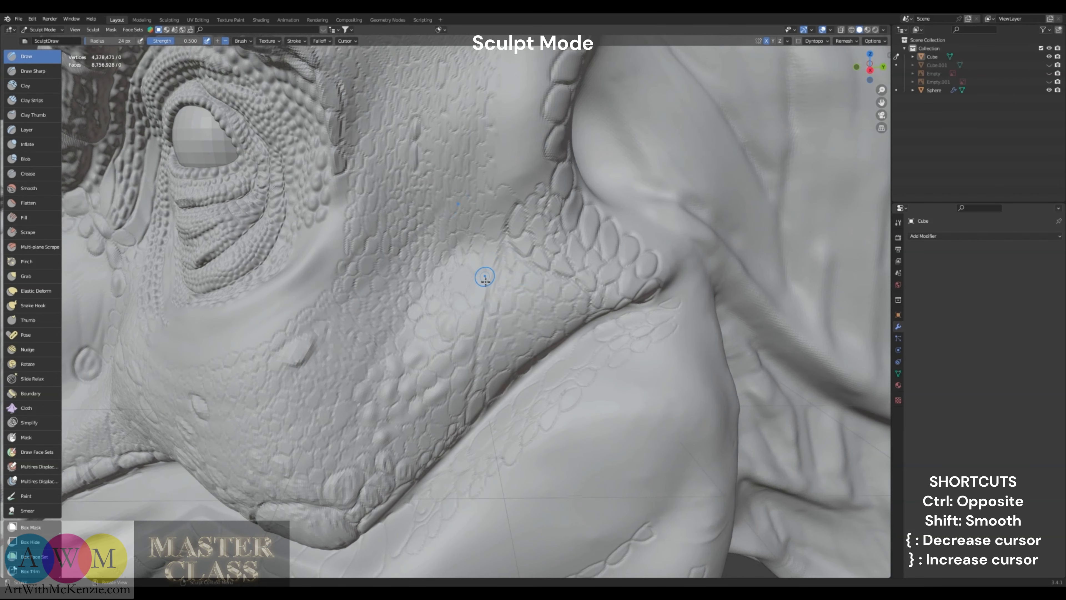
key(bracketleft)
key(bracketleft)
key(bracketleft)
key(bracketleft)
key(bracketleft)
shift+middle_drag(450, 295, 494, 377)
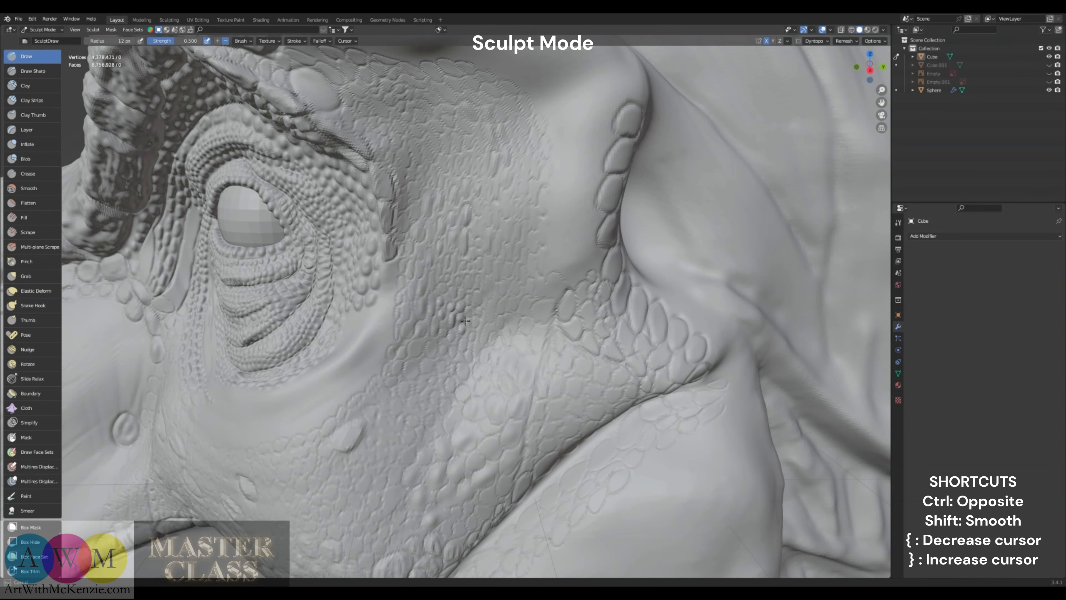
Raise the scales across the middle of the temple behind the eye with the Draw brush at 12 px
scroll(482, 431, down, 3)
scroll(452, 317, down, 2)
scroll(523, 273, up, 6)
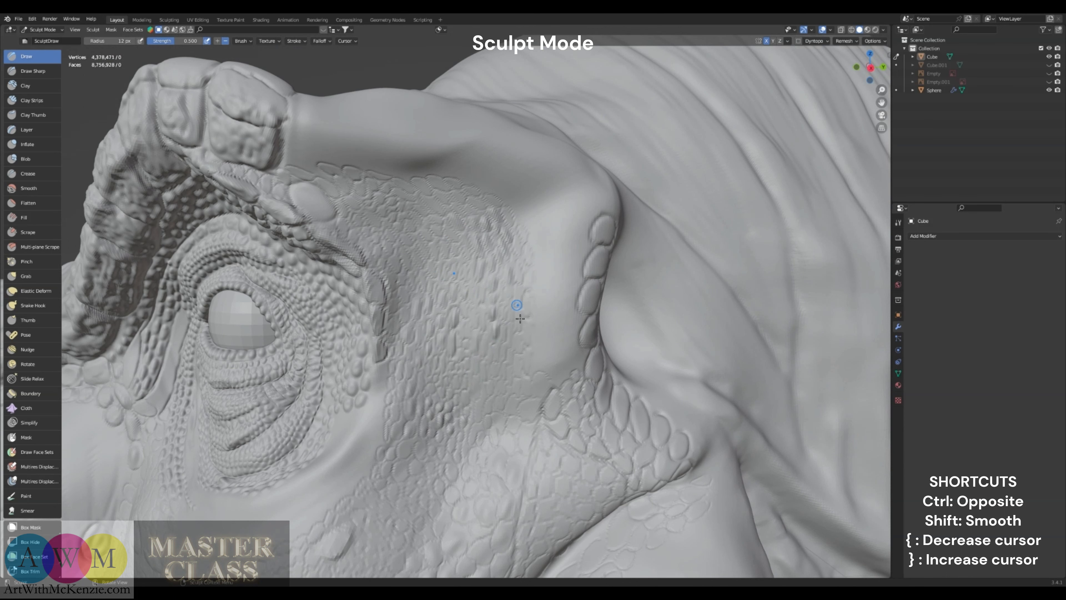
drag(497, 365, 505, 392)
drag(481, 341, 480, 329)
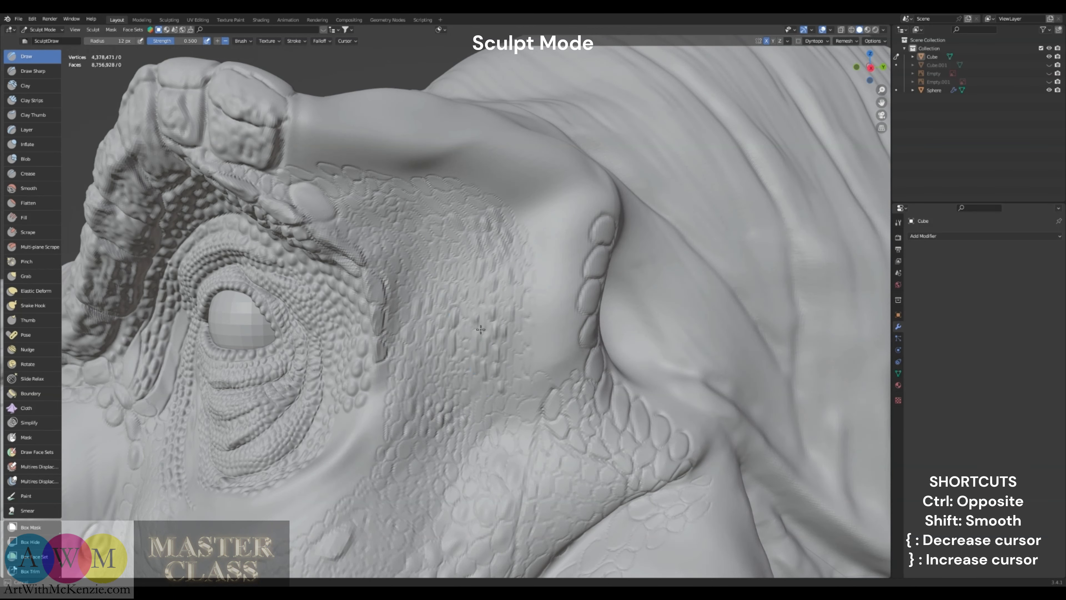
drag(417, 375, 411, 314)
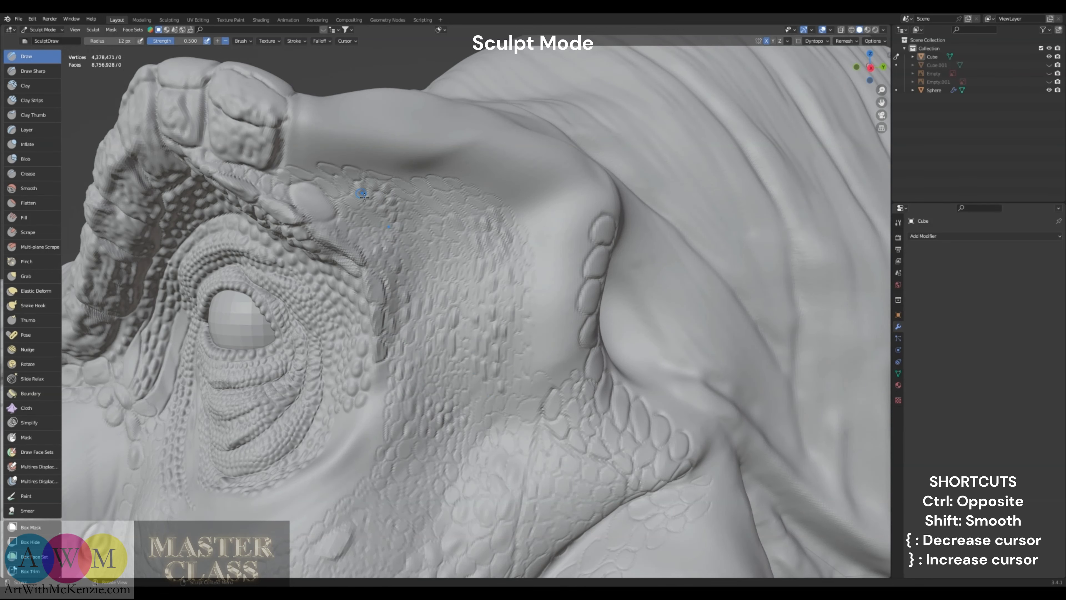
Puff up the small scales on the upper temple, beside the rear end of the brow ridge
middle_drag(324, 190, 353, 192)
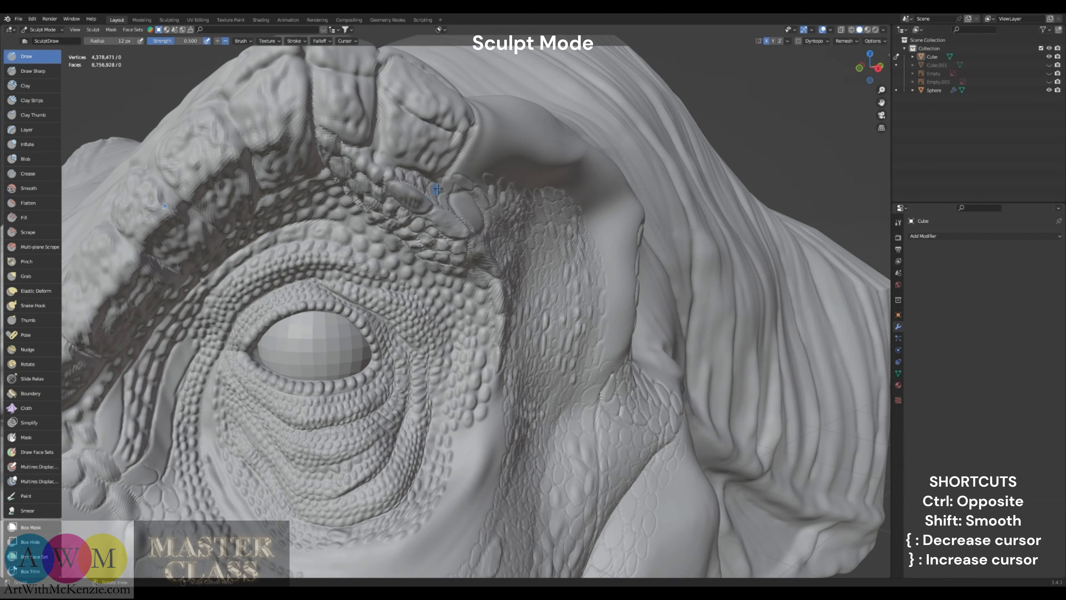
middle_drag(407, 217, 394, 202)
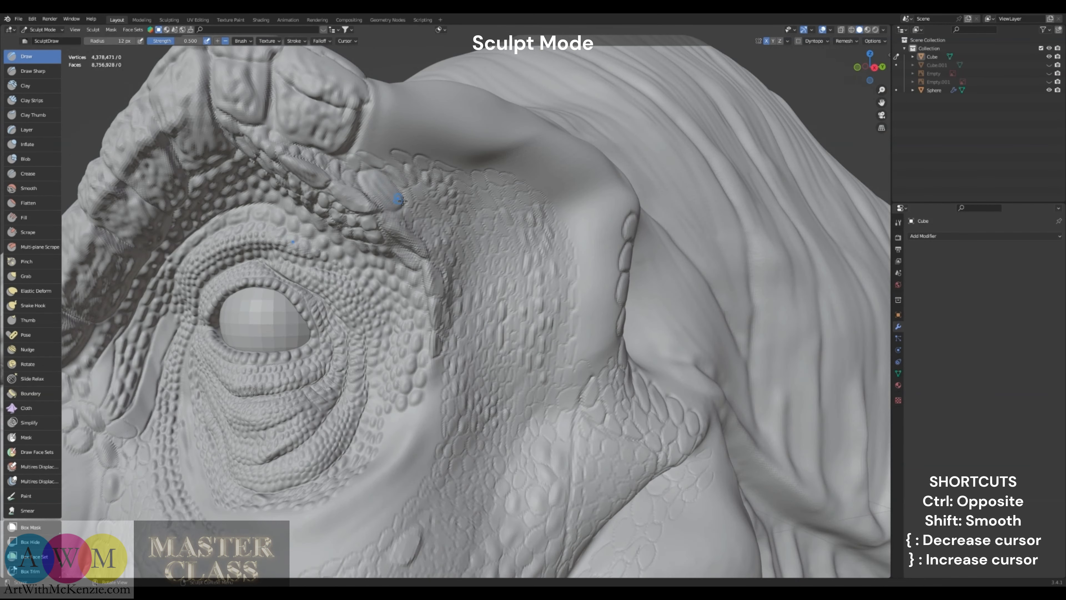
middle_drag(411, 159, 415, 91)
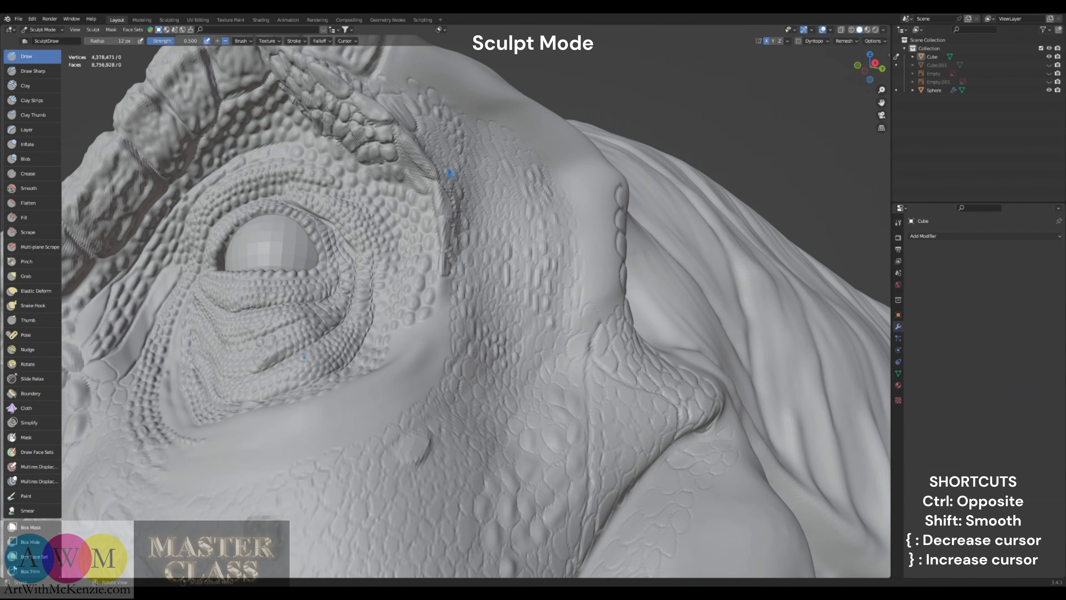
Raise the scales on the front of the cheek, below the inner corner of the eye
middle_drag(431, 419, 270, 478)
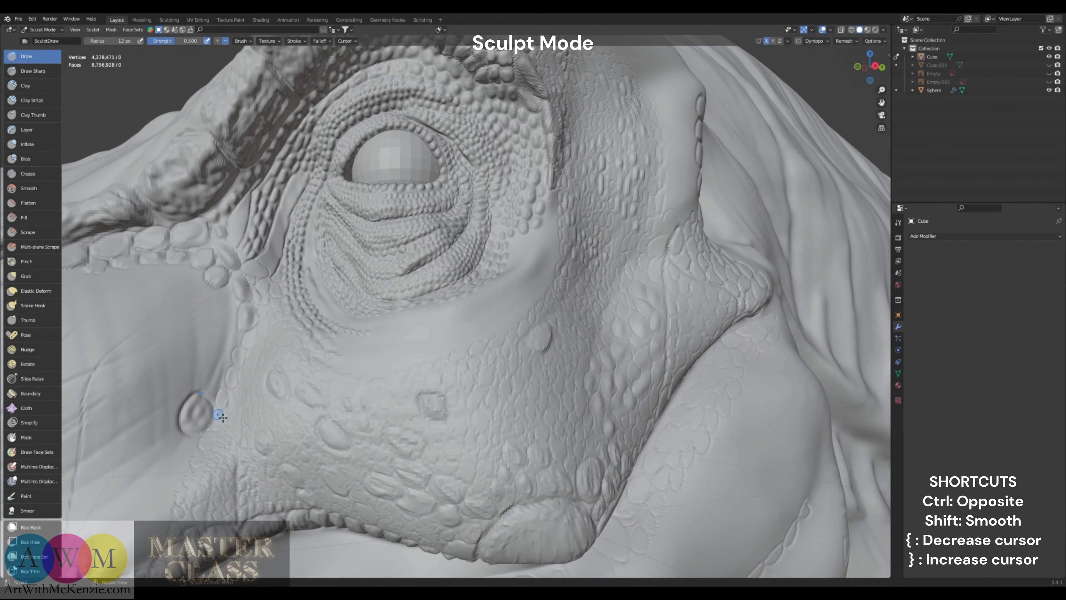
middle_drag(249, 320, 255, 328)
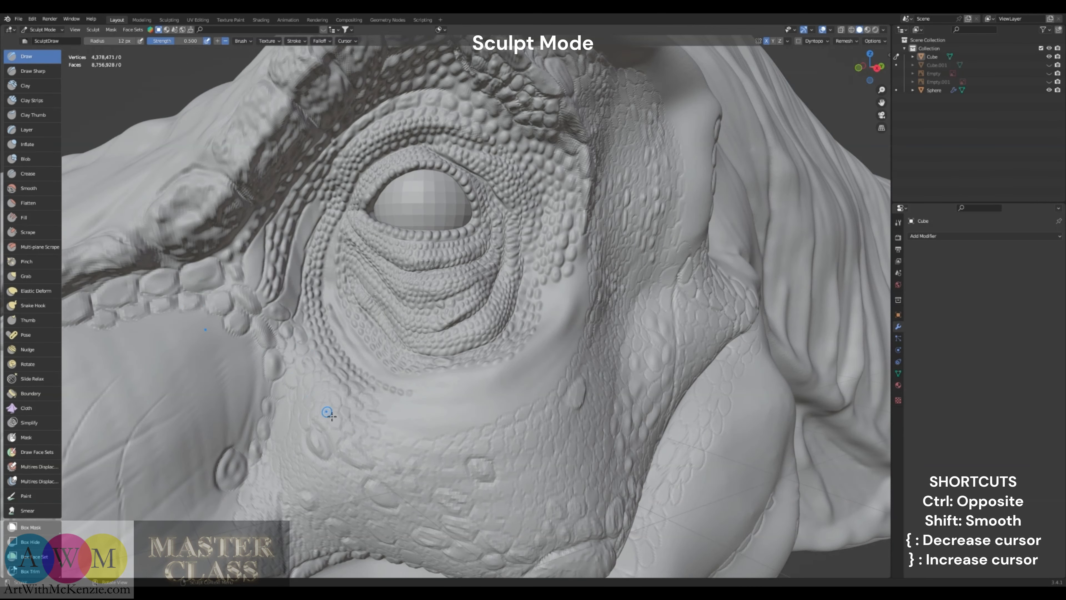
middle_drag(321, 399, 472, 455)
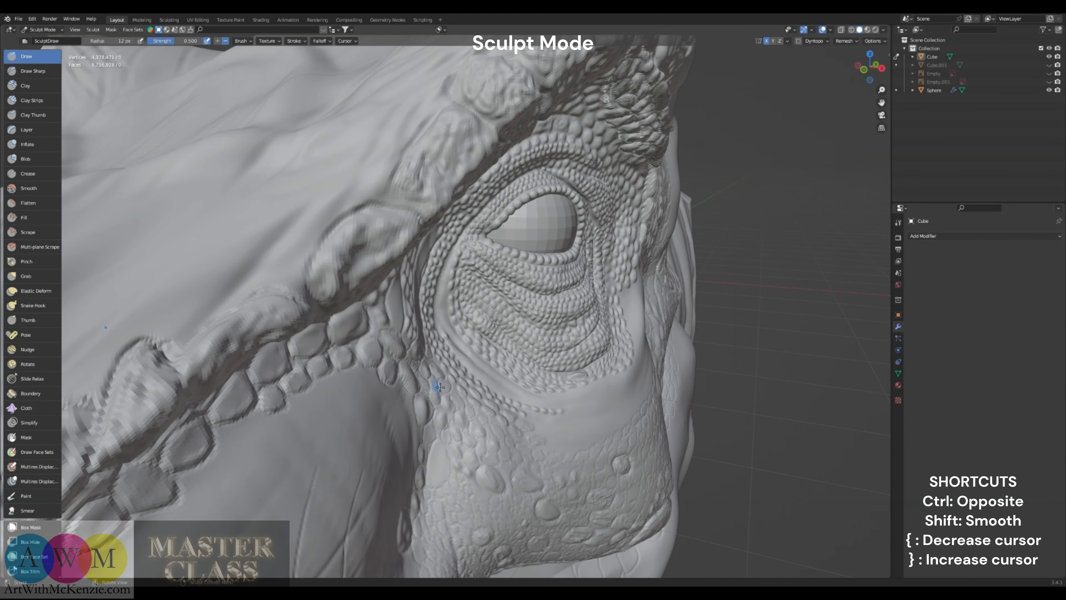
Raise the scales on the middle of the cheek around and below the oval lump under the eye
mouse_move(461, 400)
middle_down()
mouse_move(419, 371)
mouse_move(414, 320)
mouse_move(428, 341)
mouse_move(399, 332)
middle_up()
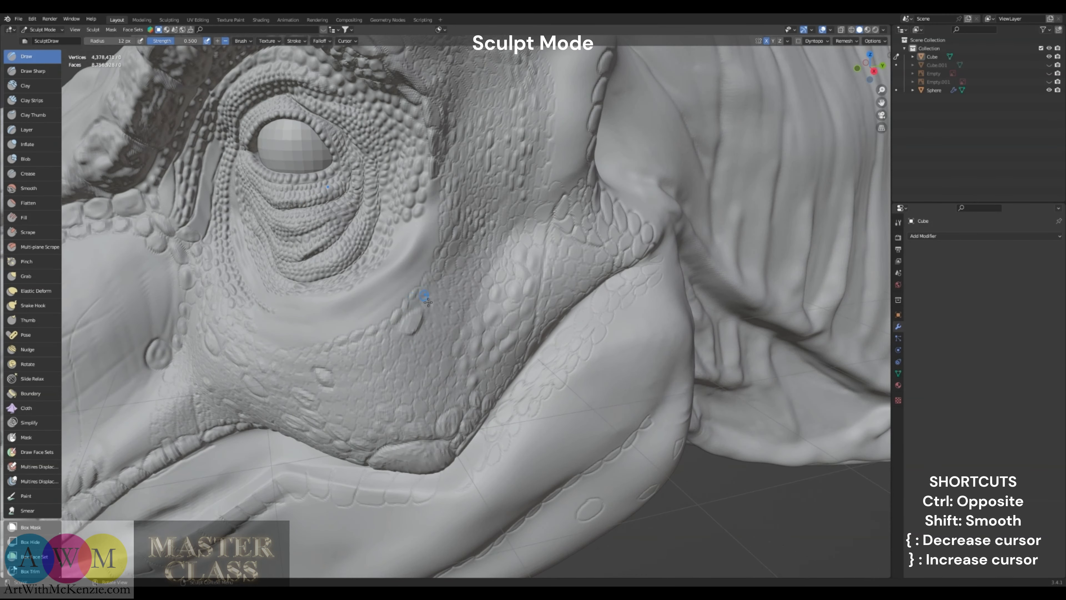
middle_drag(422, 361, 448, 349)
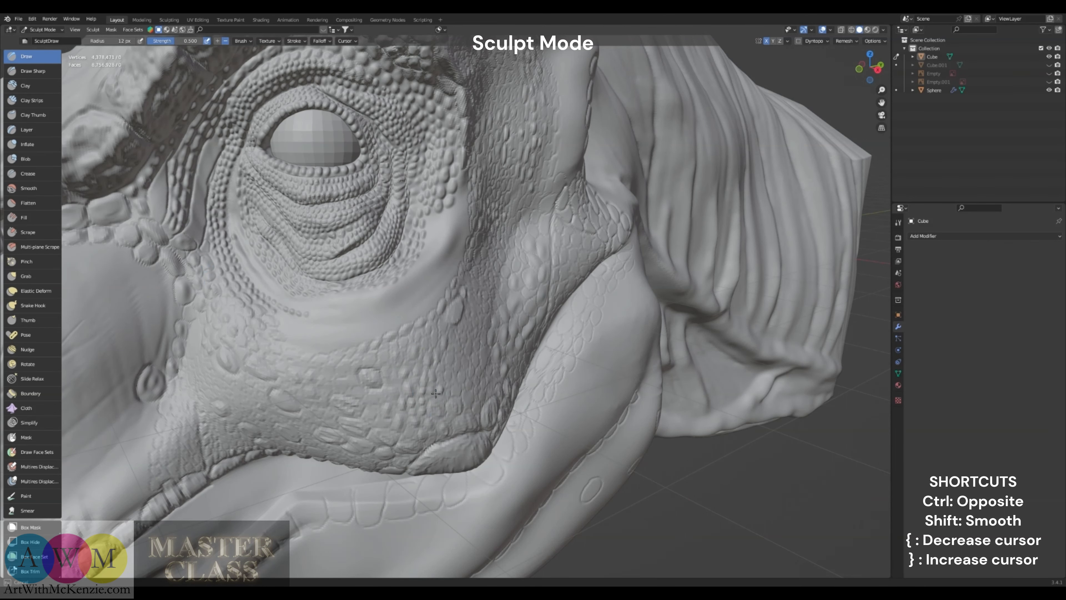
middle_drag(463, 403, 424, 402)
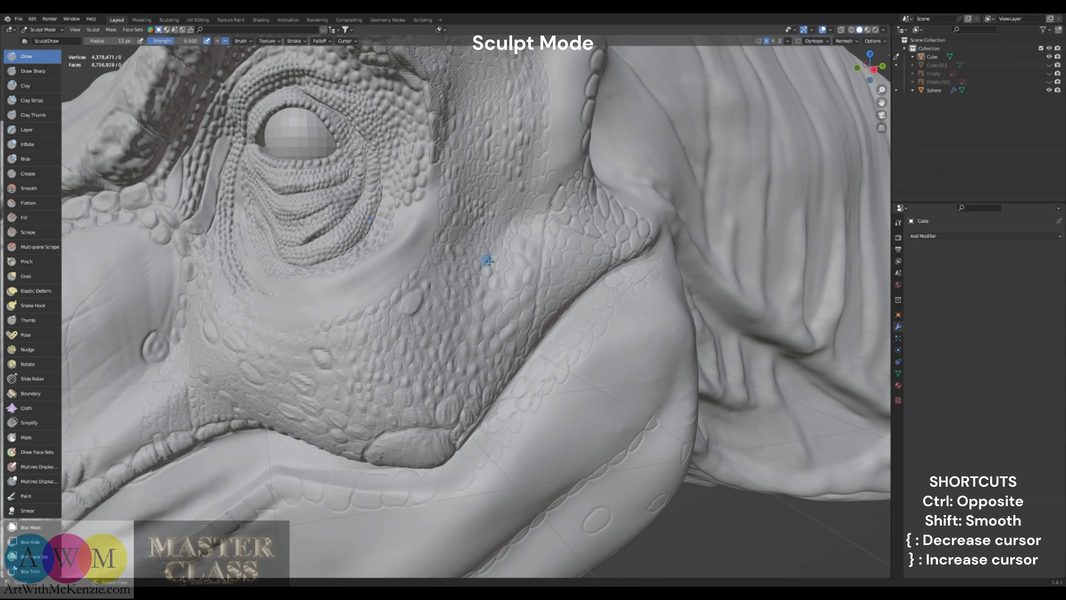
Reduce the Draw brush to 10 px and raise the remaining flat scales along the upper and rear temple
shift+middle_drag(494, 206, 480, 242)
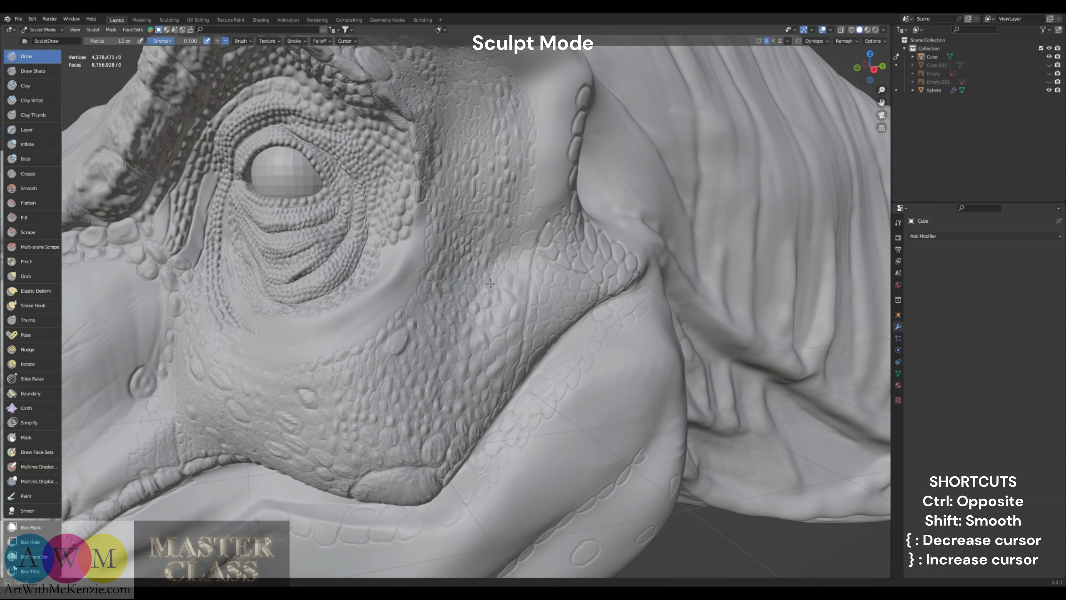
middle_drag(525, 195, 515, 189)
shift+middle_drag(476, 116, 475, 198)
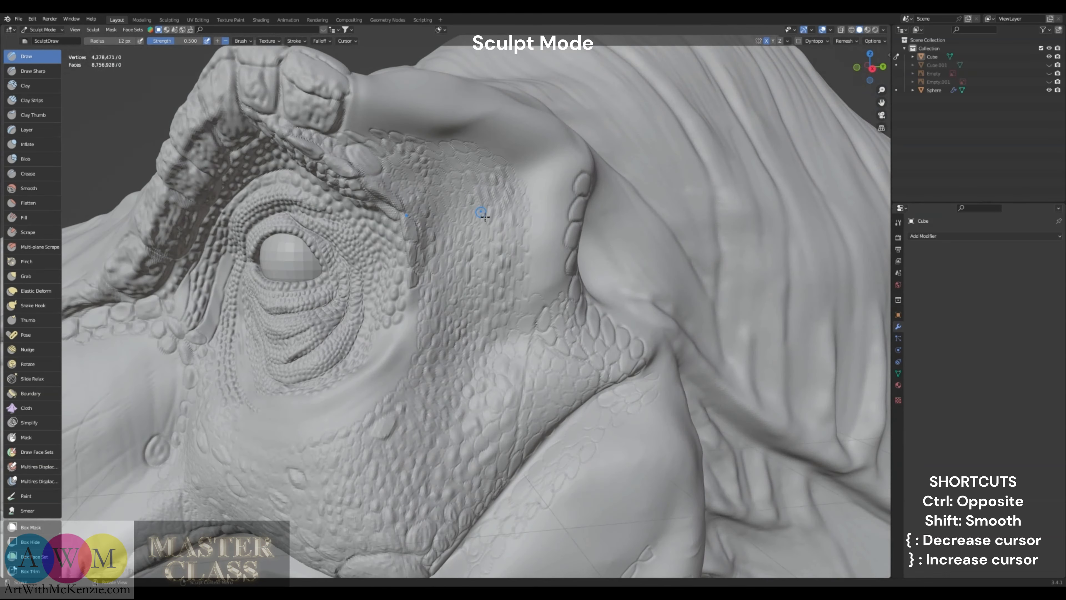
scroll(414, 288, down, 2)
mouse_move(414, 288)
middle_down()
mouse_move(428, 278)
mouse_move(449, 185)
middle_up()
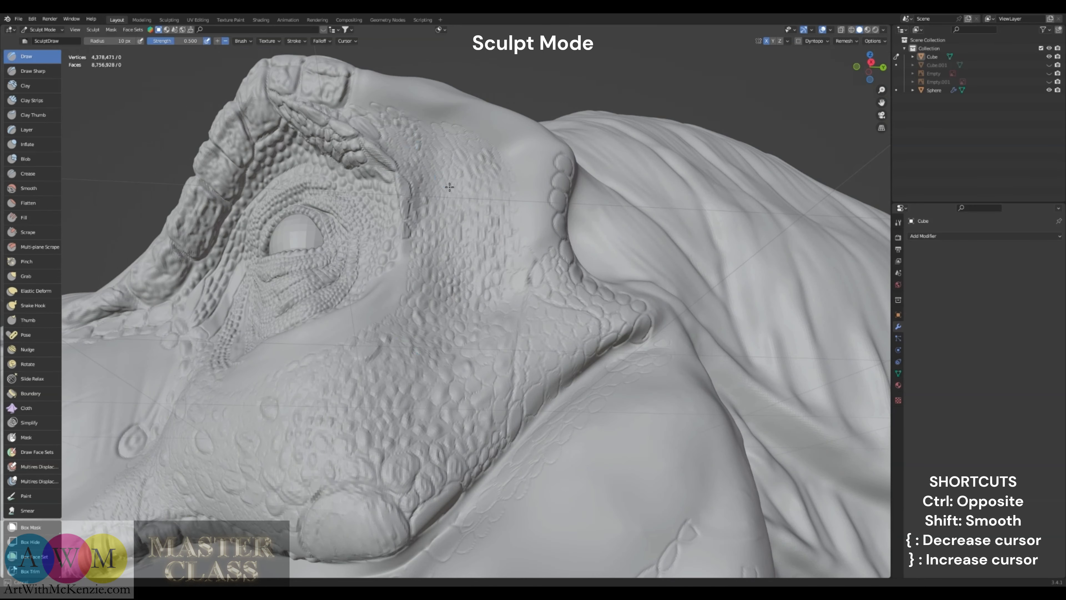
scroll(401, 179, up, 2)
key(bracketleft)
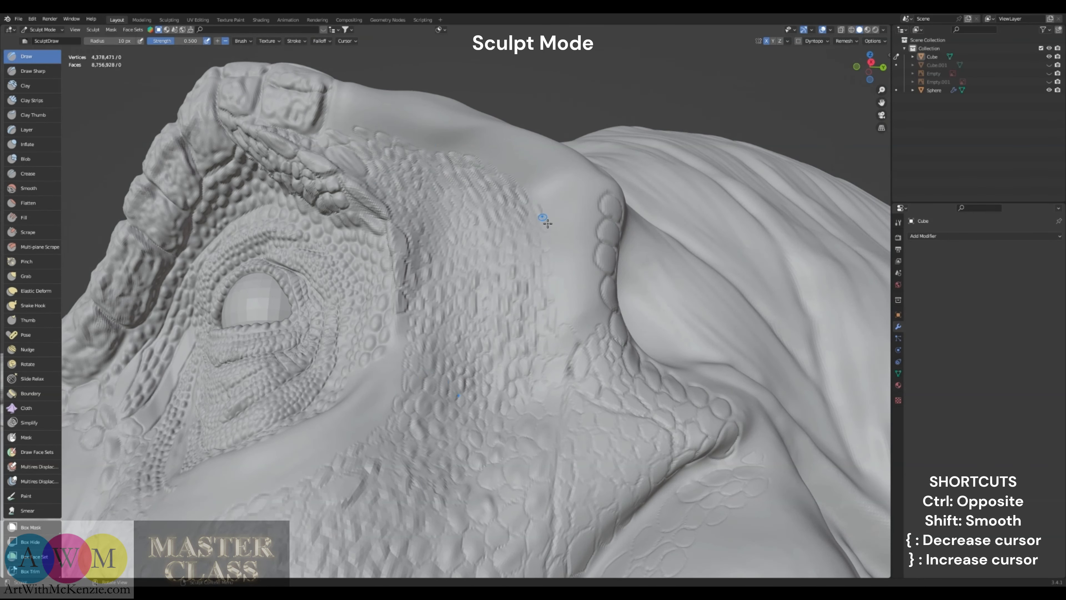
middle_drag(543, 214, 515, 305)
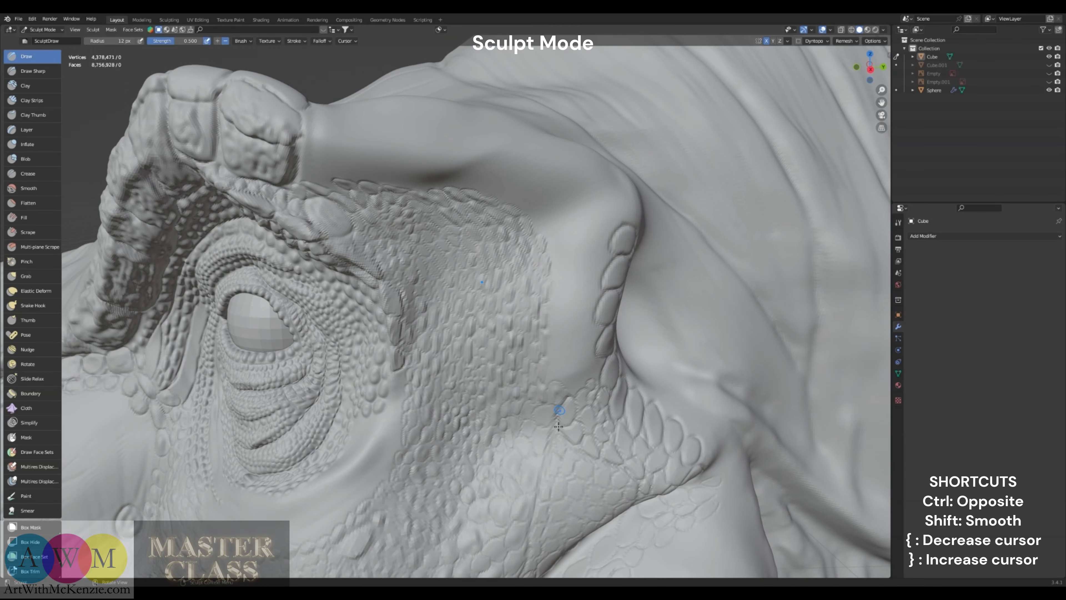
Enlarge the Draw brush to 14 px and puff up the scales between the lower temple and the jaw corner
shift+middle_drag(547, 433, 547, 376)
key(bracketright)
key(bracketright)
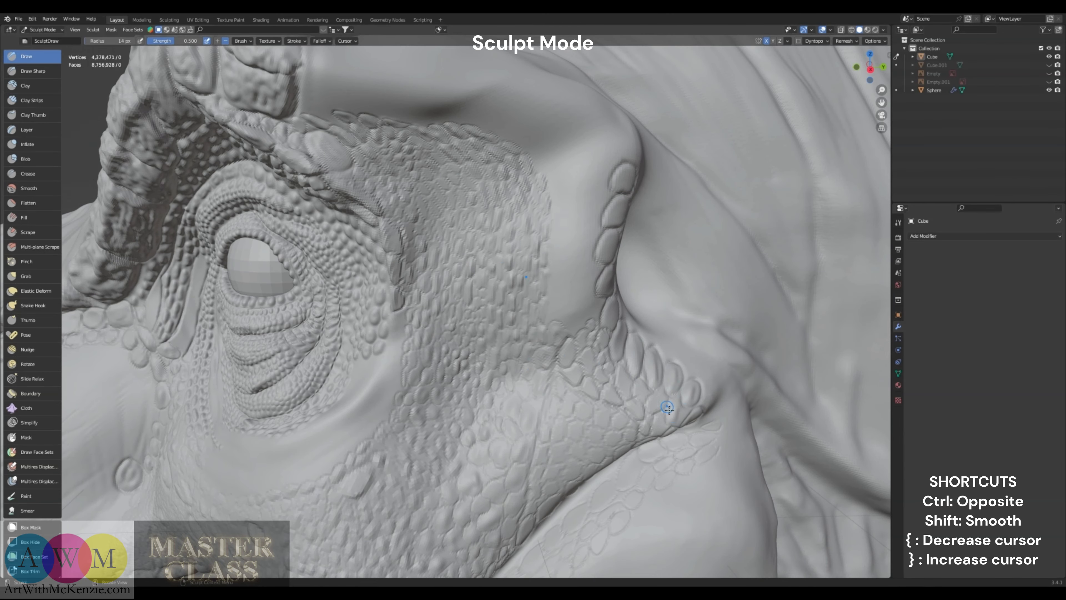
mouse_move(566, 422)
shift+middle_down()
mouse_move(552, 368)
mouse_move(537, 388)
mouse_move(498, 343)
shift+middle_up()
shift+middle_drag(540, 229, 577, 299)
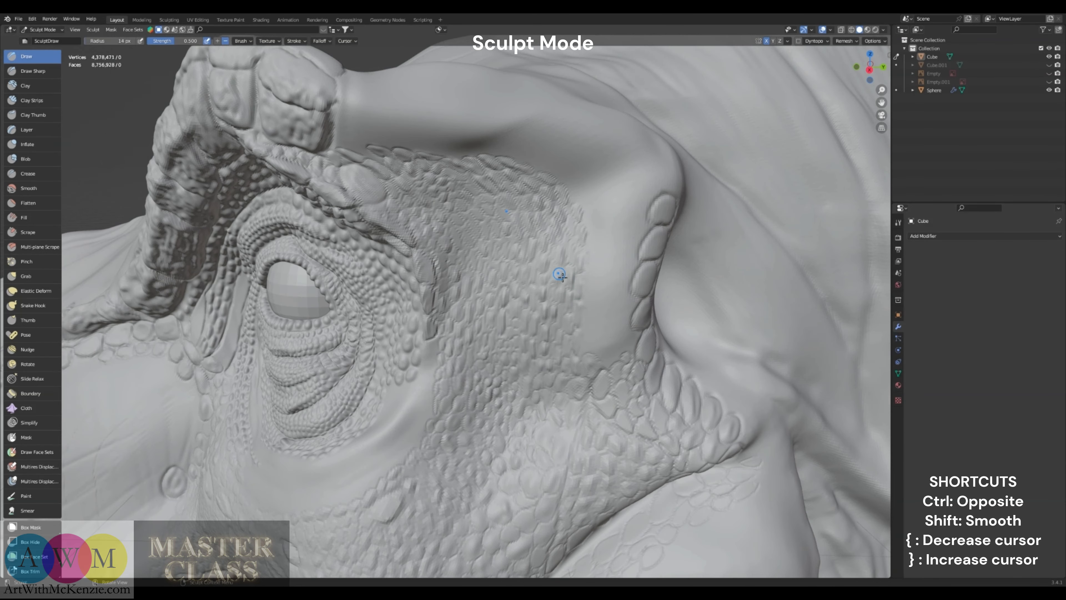
Reduce the Draw brush to 10 px and raise the small scales on the upper temple behind the brow
middle_drag(495, 202, 483, 147)
key(bracketleft)
key(bracketleft)
drag(459, 187, 505, 233)
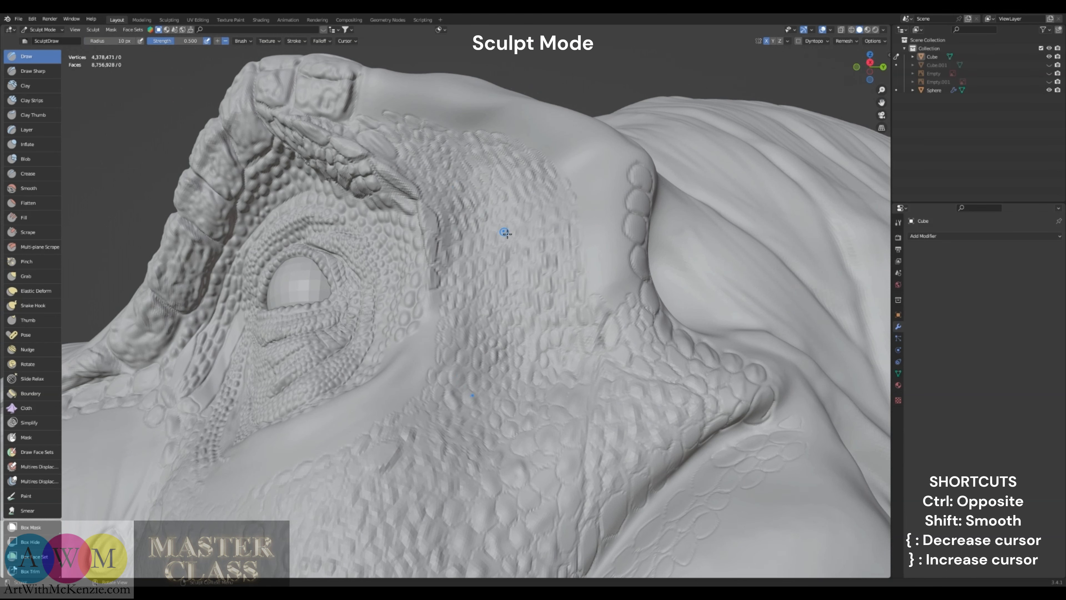
Switch to the Grab brush and pull the lowest skin fold beneath the eye slightly downward and forward
middle_drag(490, 181, 542, 357)
middle_drag(542, 357, 630, 415)
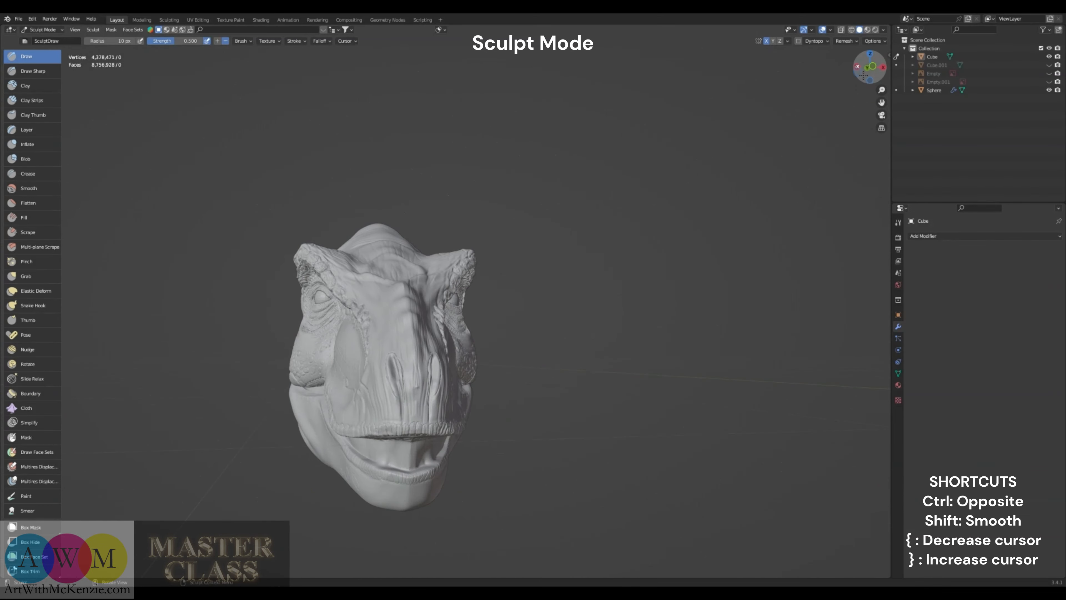
click(874, 69)
middle_drag(599, 203, 378, 260)
middle_drag(303, 303, 240, 293)
key(g)
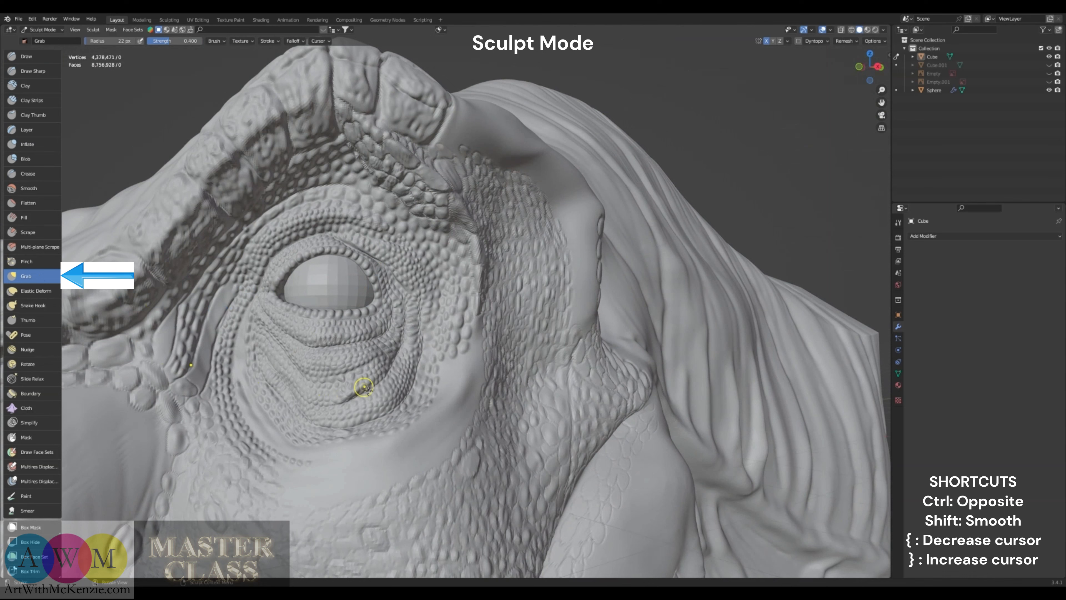
mouse_move(370, 390)
mouse_down()
mouse_move(374, 382)
mouse_move(354, 401)
mouse_up()
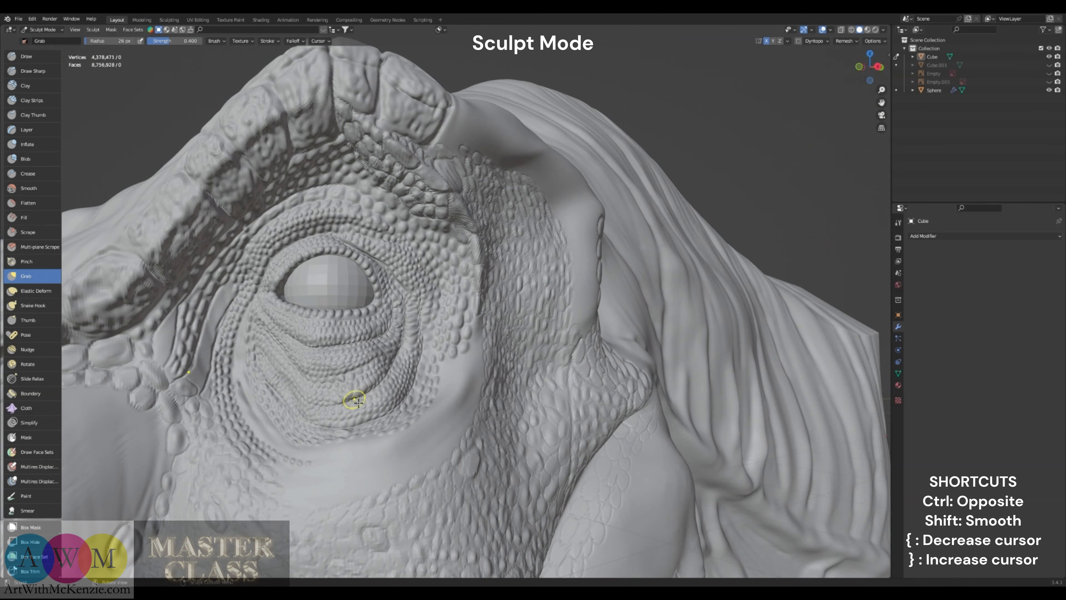
Enlarge the Grab brush to 37 px and adjust the folds below and behind the eye from several angles
middle_drag(383, 430, 466, 326)
key(bracketright)
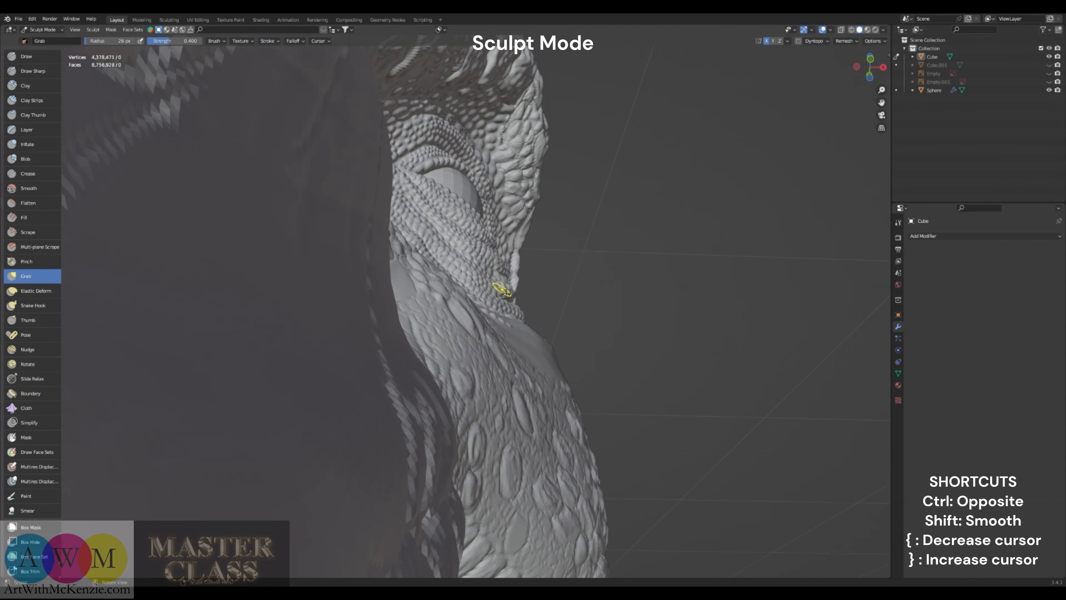
key(bracketright)
middle_drag(507, 281, 424, 392)
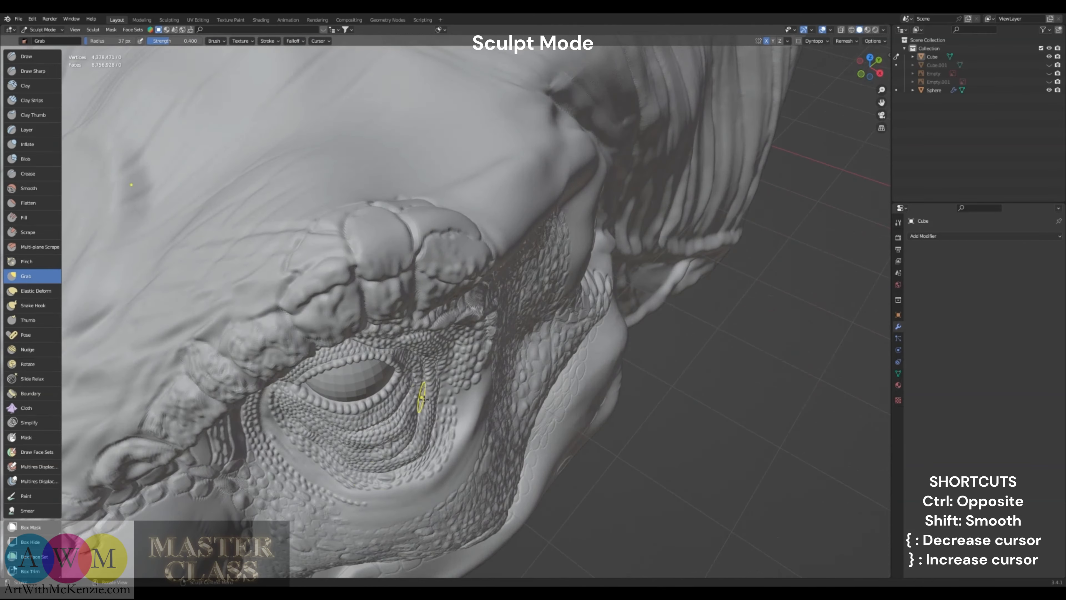
scroll(381, 447, down, 3)
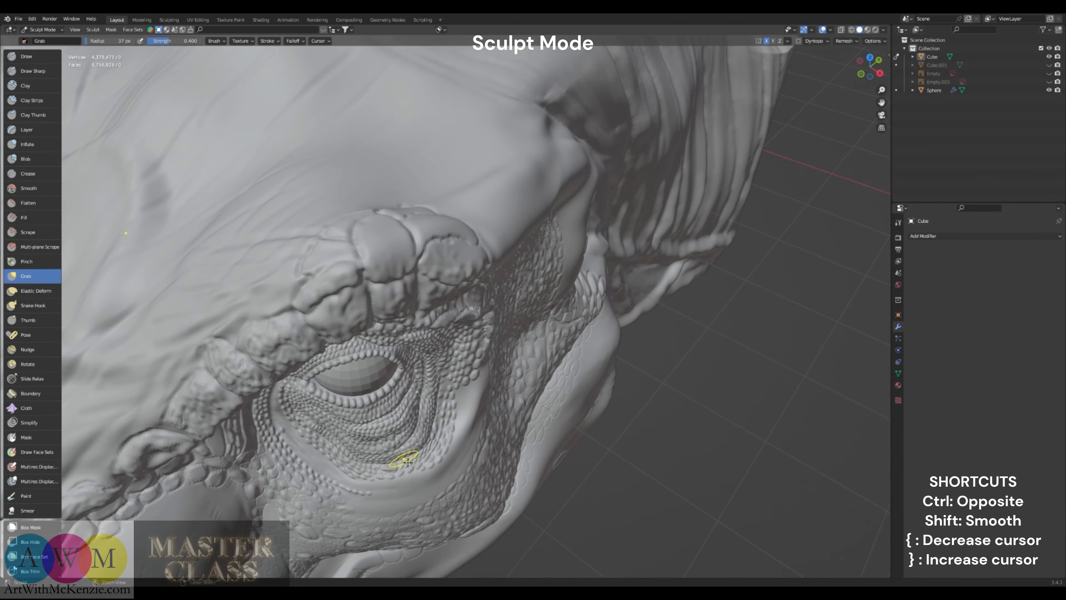
middle_drag(399, 430, 381, 374)
In side view, enlarge the Grab brush to 91 px and reshape the head's top outline between the brow and neck
click(873, 67)
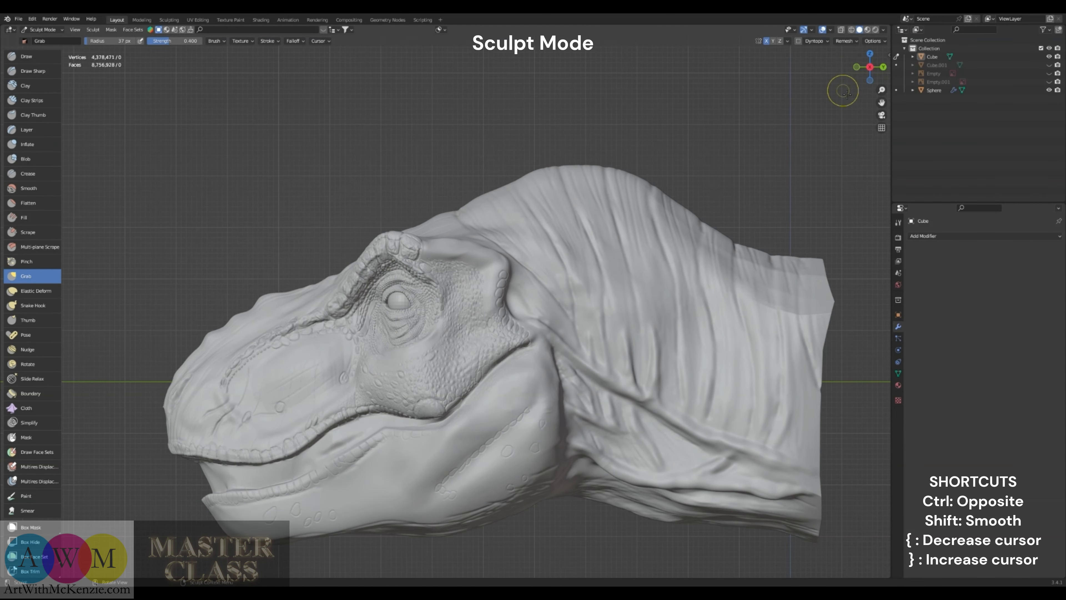
scroll(493, 372, up, 5)
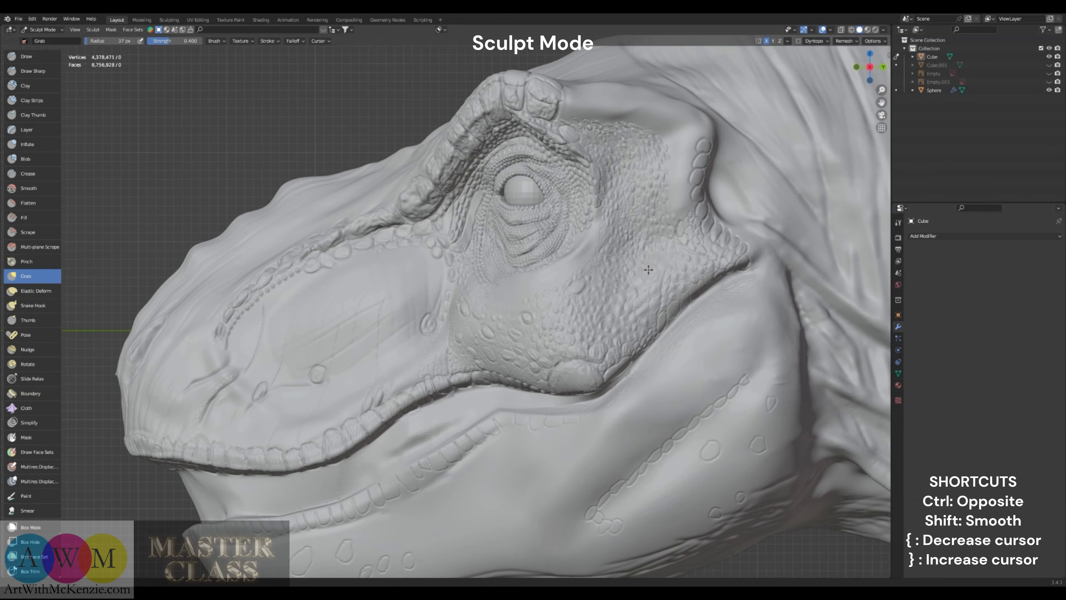
scroll(650, 255, down, 3)
scroll(756, 277, up, 4)
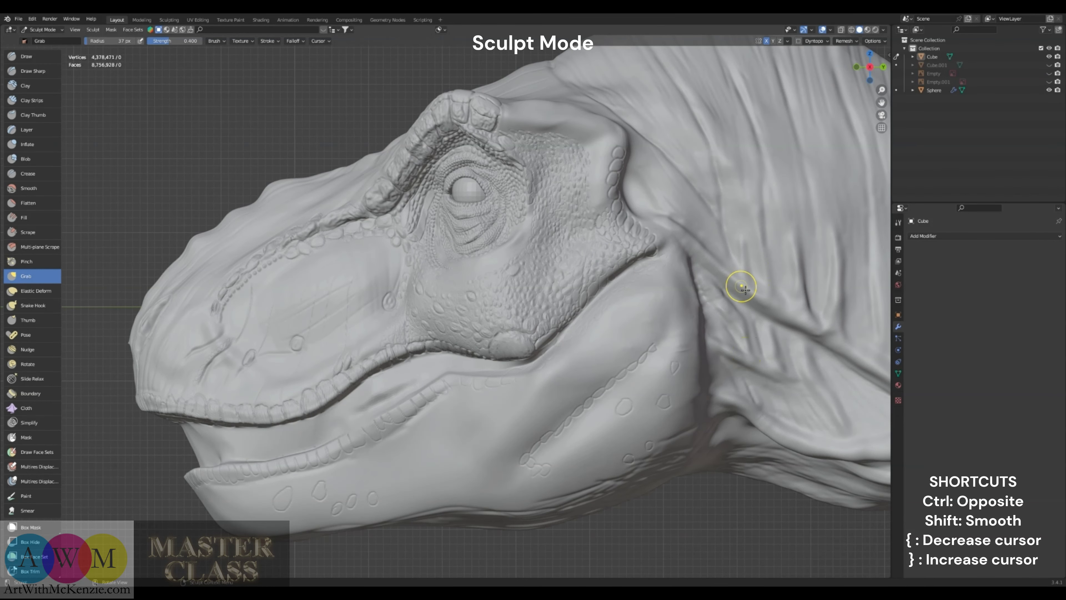
scroll(545, 291, up, 2)
scroll(519, 238, down, 5)
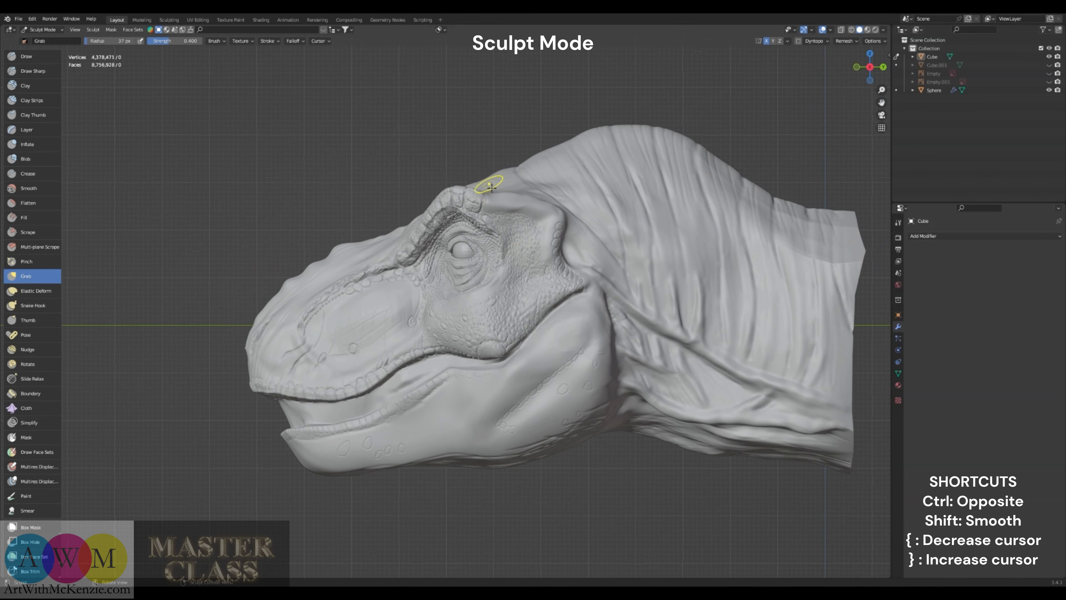
key(bracketright)
key(bracketright)
key(bracketright)
key(bracketright)
key(bracketright)
key(bracketright)
key(bracketright)
key(bracketright)
key(bracketright)
drag(483, 187, 550, 162)
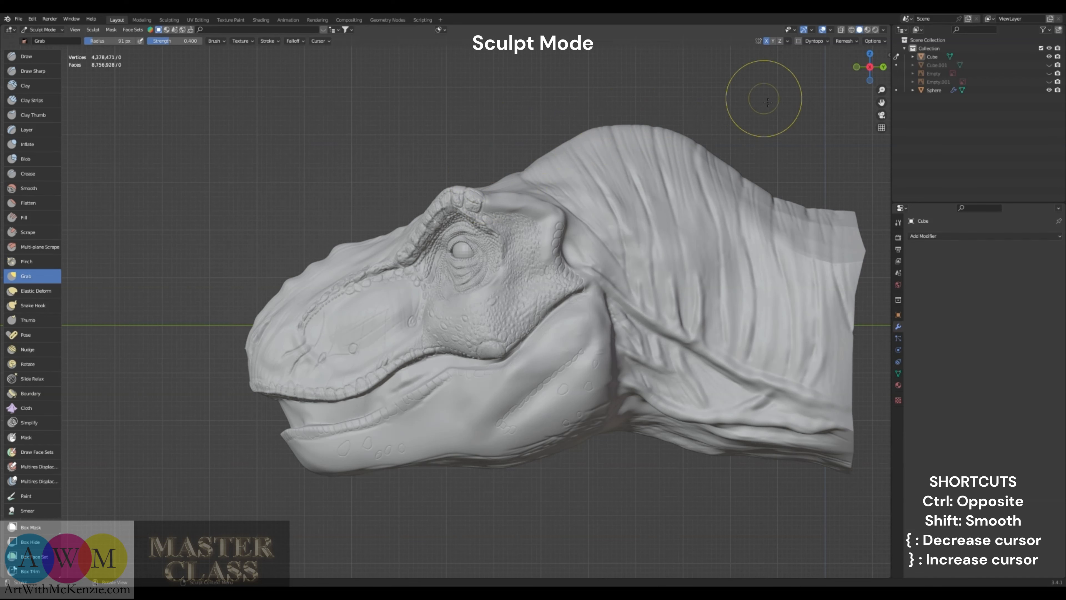
scroll(450, 310, up, 3)
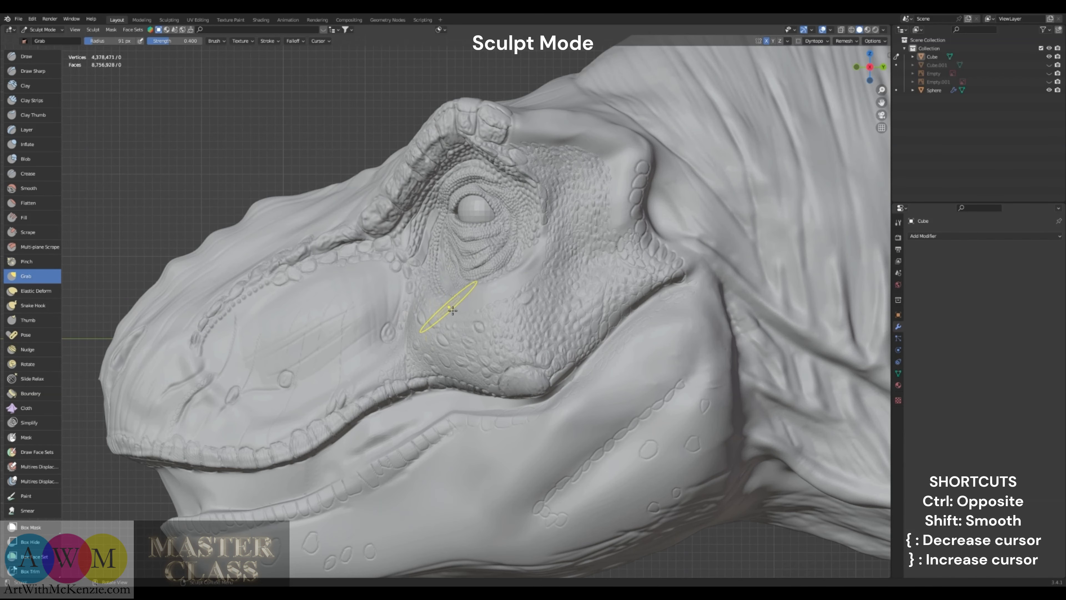
scroll(453, 310, down, 2)
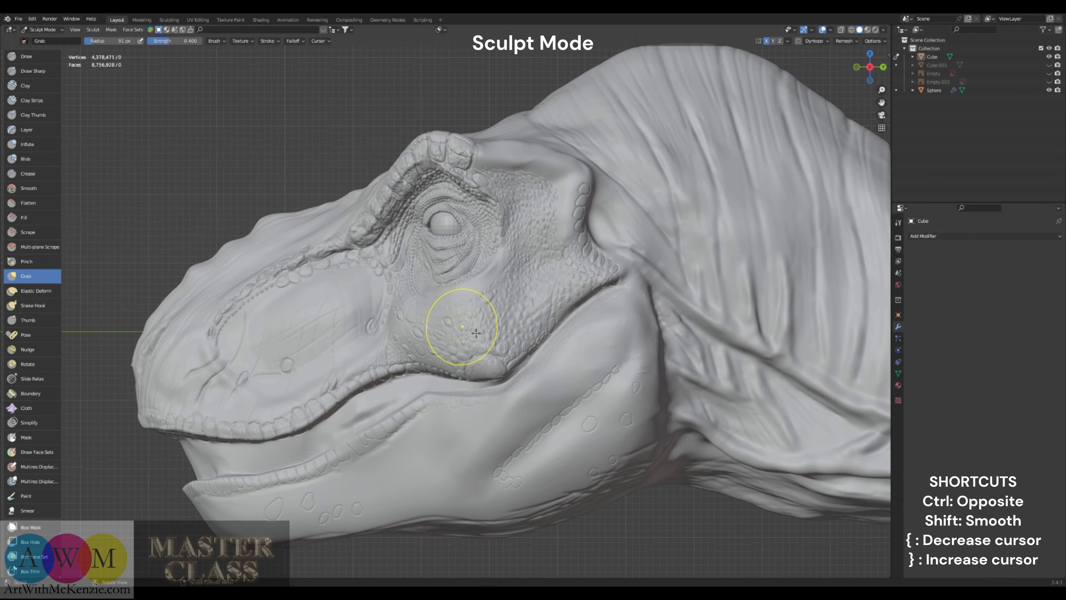
scroll(541, 328, up, 1)
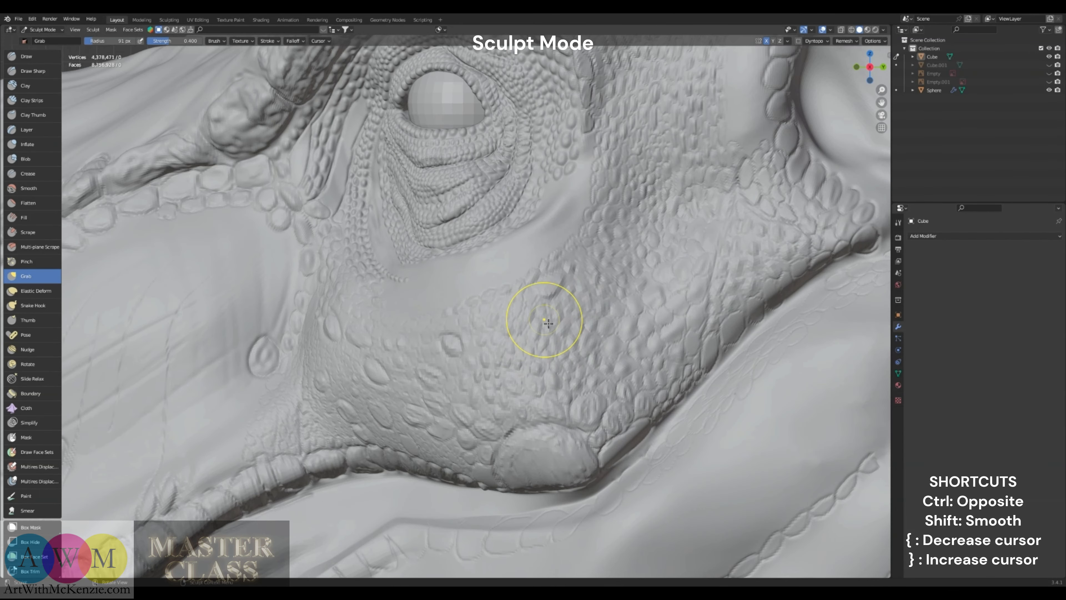
scroll(545, 322, down, 4)
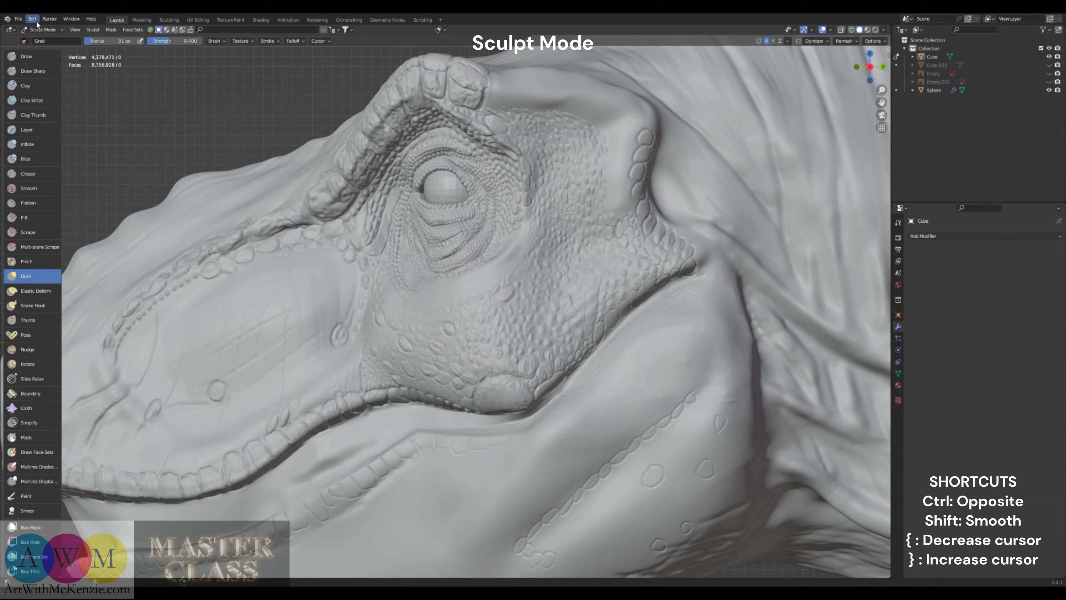
Switch to the Draw brush, reduce it to 11 px and raise small round scales beneath the large scales along the snout ridge
click(27, 56)
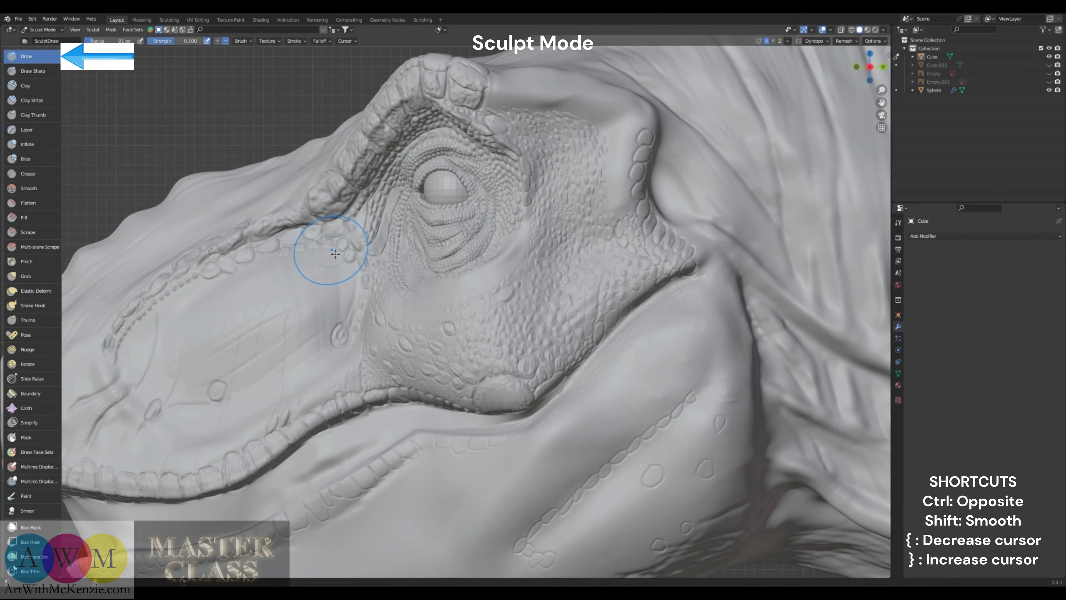
key(bracketleft)
key(bracketleft)
key(bracketleft)
key(bracketleft)
key(bracketleft)
key(bracketleft)
key(bracketleft)
key(bracketleft)
key(bracketleft)
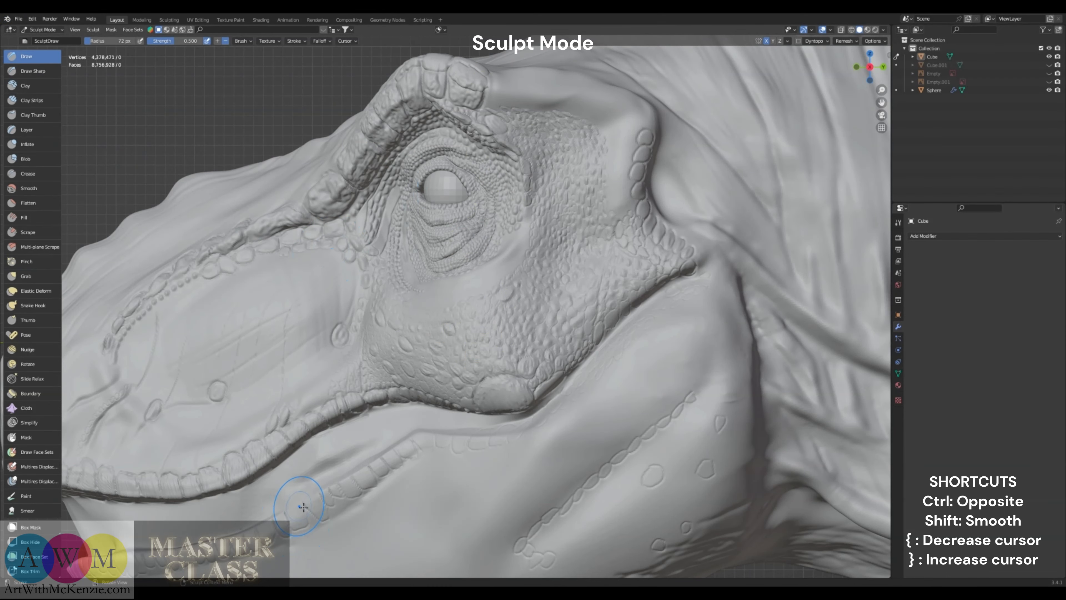
key(bracketleft)
key(bracketleft)
key(bracketleft)
key(bracketleft)
key(bracketleft)
key(bracketleft)
key(bracketleft)
scroll(321, 269, up, 2)
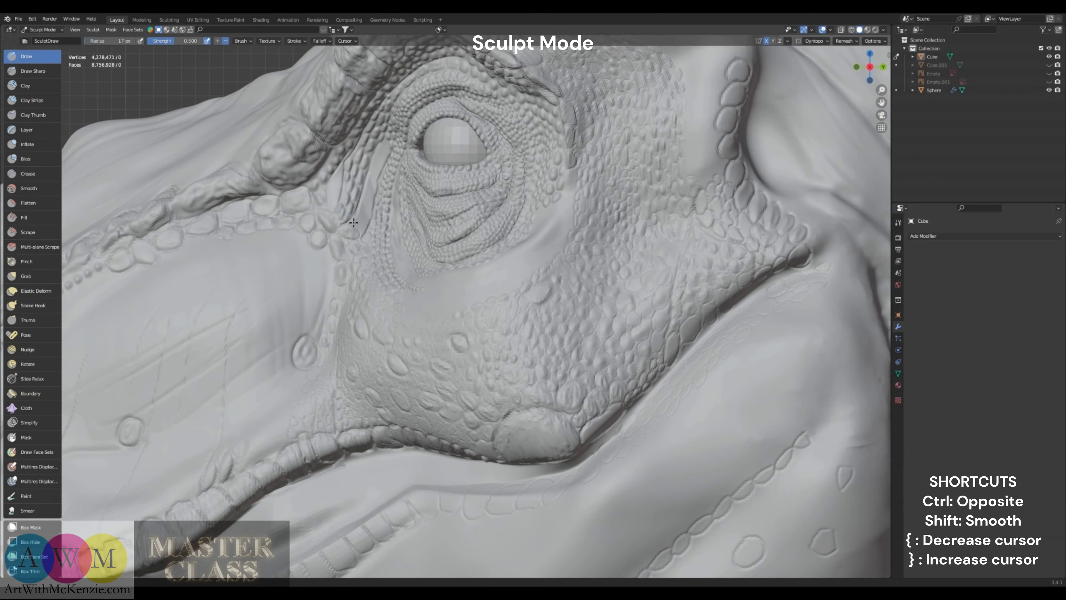
mouse_move(330, 294)
ctrl+middle_down()
mouse_move(347, 272)
mouse_move(336, 285)
mouse_move(396, 301)
ctrl+middle_up()
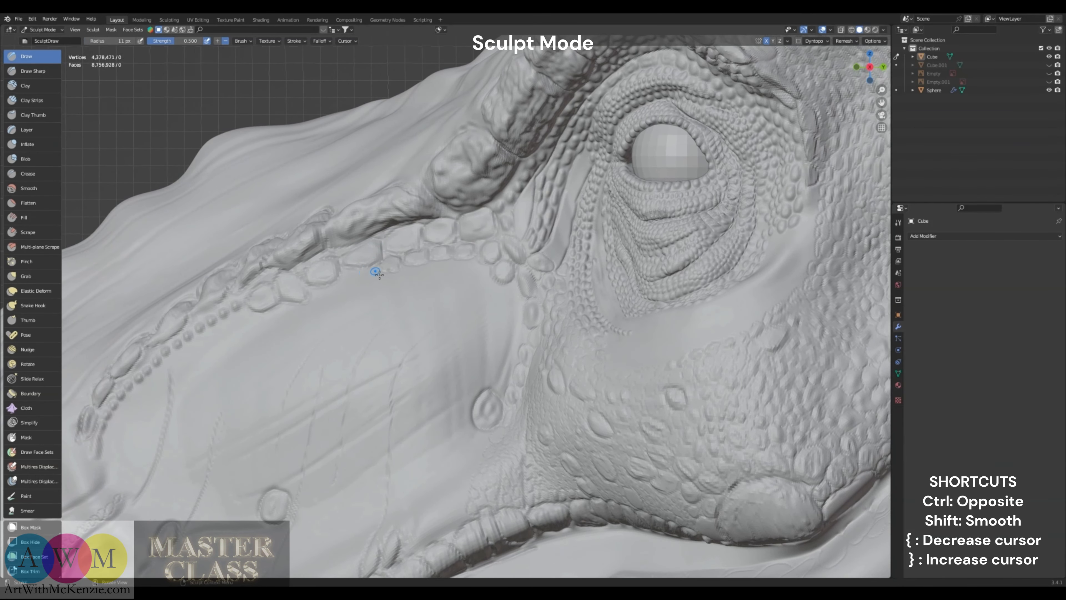
key(bracketleft)
drag(374, 279, 367, 276)
drag(361, 276, 348, 284)
drag(344, 290, 327, 296)
drag(323, 295, 320, 301)
drag(316, 312, 286, 311)
Raise two slanting rows of small bumps along the guide lines on the smooth side of the snout
shift+middle_drag(289, 231, 369, 189)
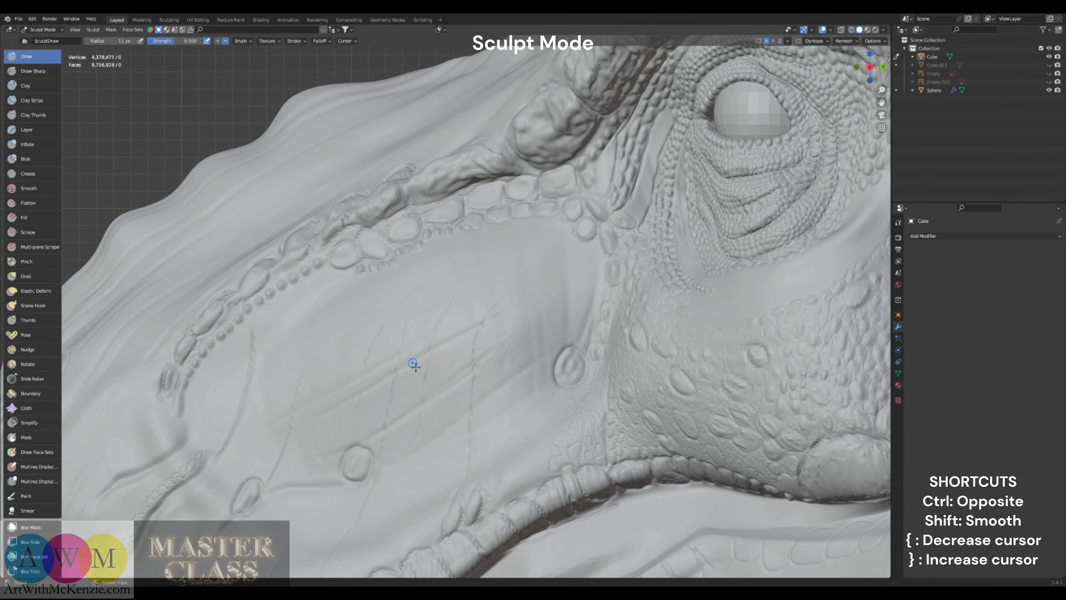
drag(351, 308, 307, 393)
drag(386, 418, 397, 350)
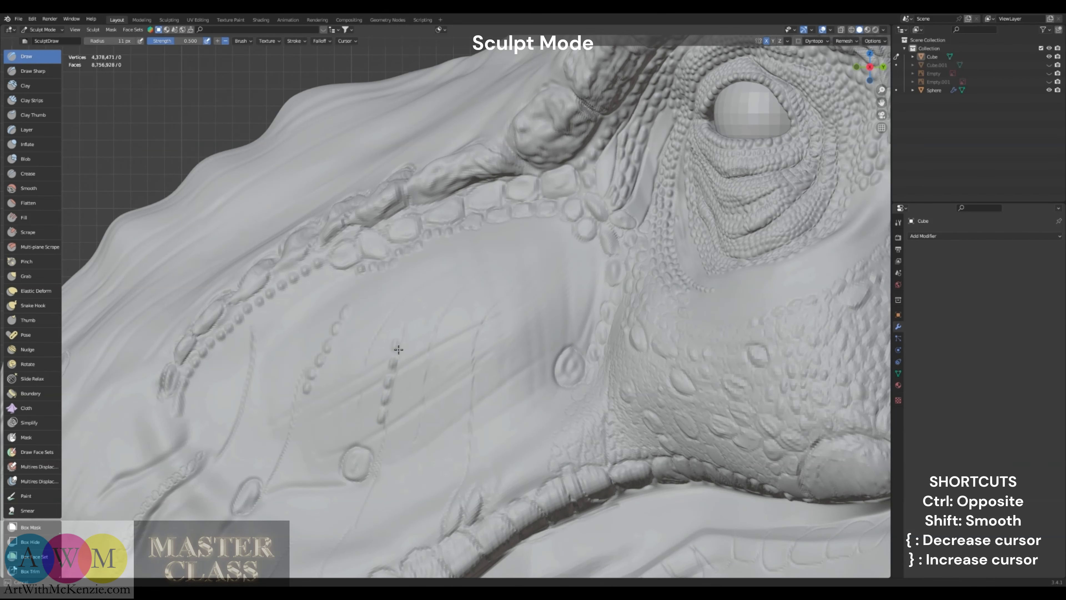
Switch to the Draw Sharp brush and define small scales beside the round scale on the lower side of the snout
mouse_move(398, 302)
middle_down()
mouse_move(473, 308)
mouse_move(441, 314)
middle_up()
middle_drag(386, 382, 327, 301)
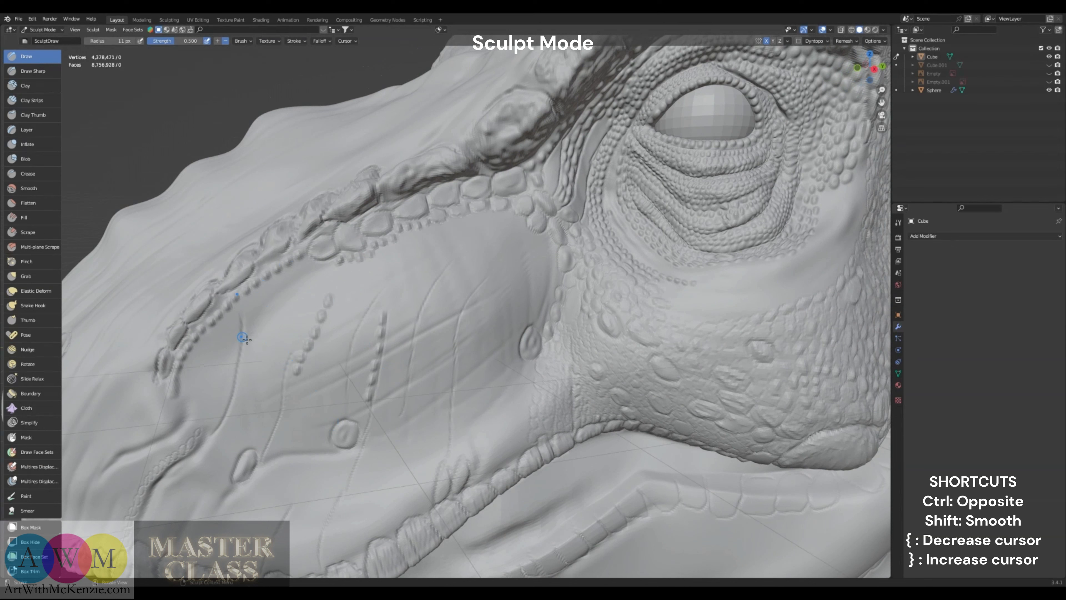
click(40, 71)
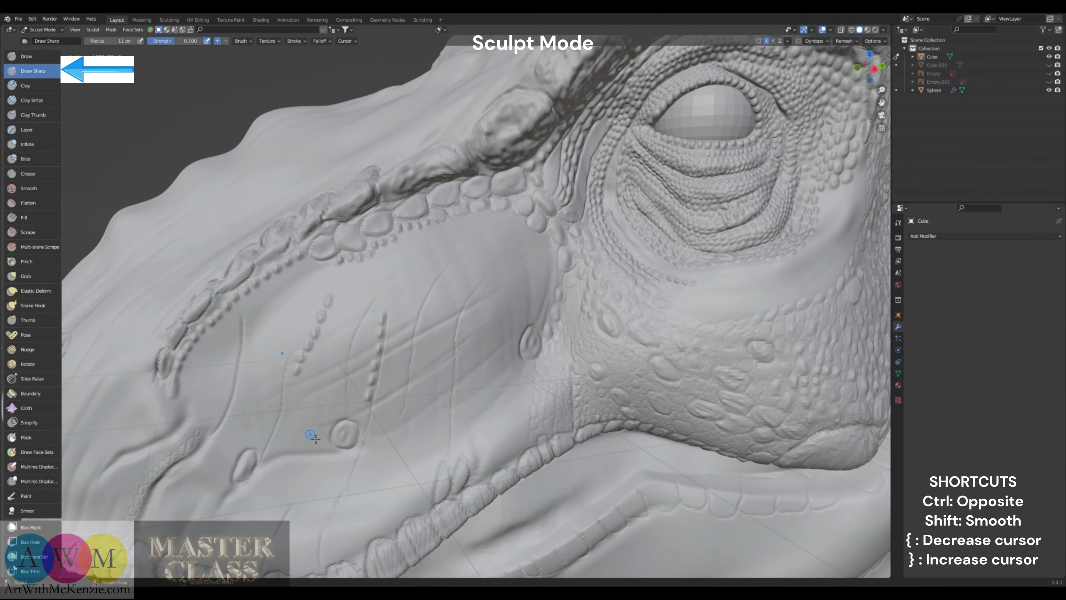
drag(332, 440, 331, 443)
drag(333, 438, 333, 442)
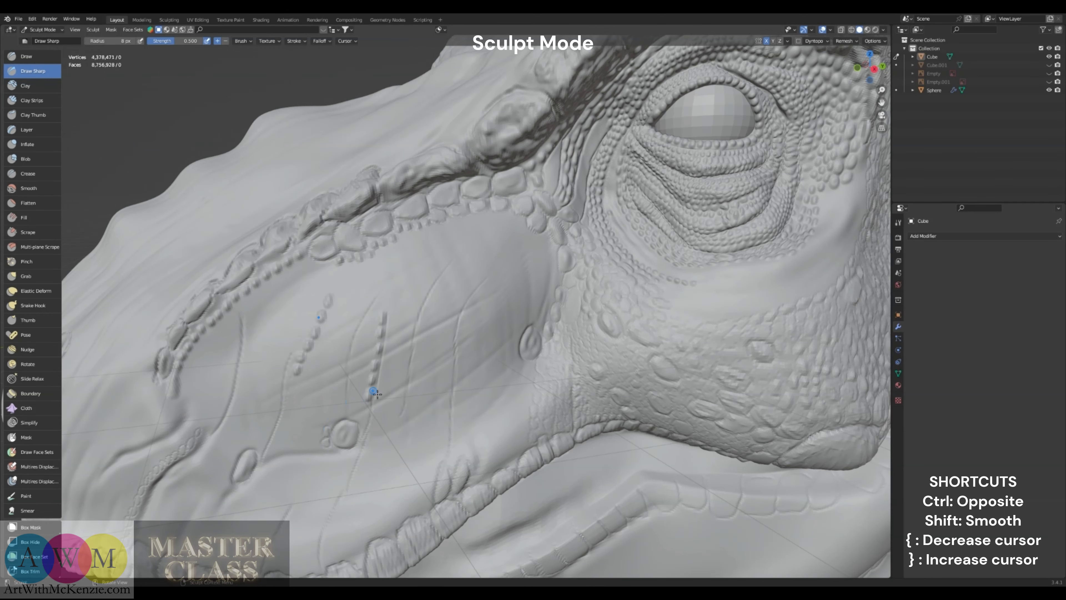
With the Draw Sharp brush at 8 px, carve sharper edges around the two rows of bumps on the snout's side
drag(374, 391, 385, 367)
mouse_move(383, 344)
mouse_down()
mouse_move(392, 316)
mouse_move(334, 295)
mouse_up()
middle_drag(333, 295, 336, 327)
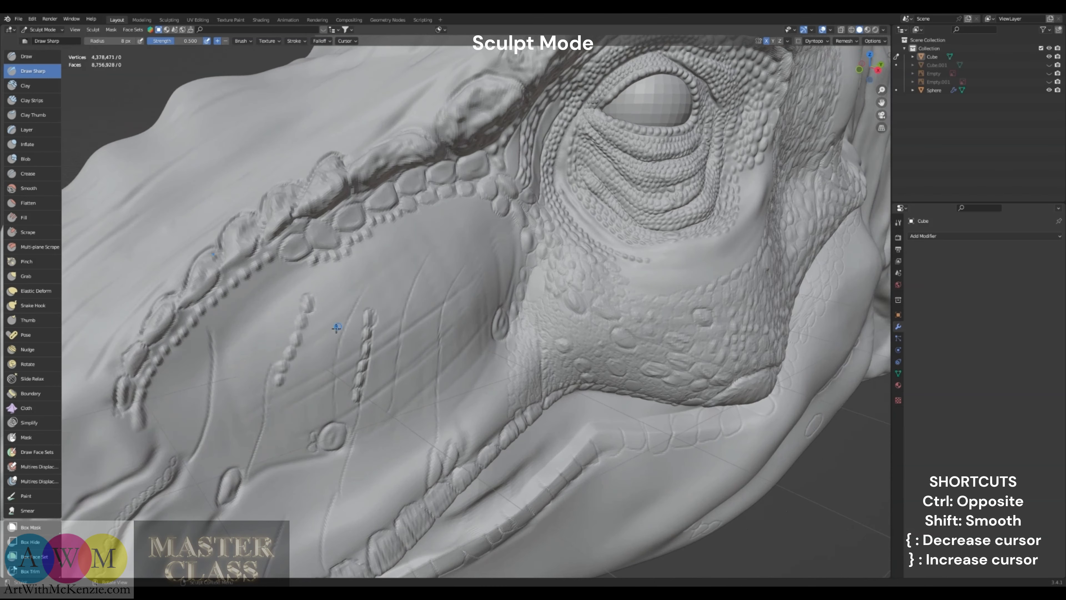
mouse_move(299, 312)
mouse_down()
mouse_move(307, 338)
mouse_move(282, 364)
mouse_move(296, 373)
mouse_move(276, 388)
mouse_move(285, 358)
mouse_up()
Bring the whole head into view and open the list of interaction modes
scroll(336, 302, down, 6)
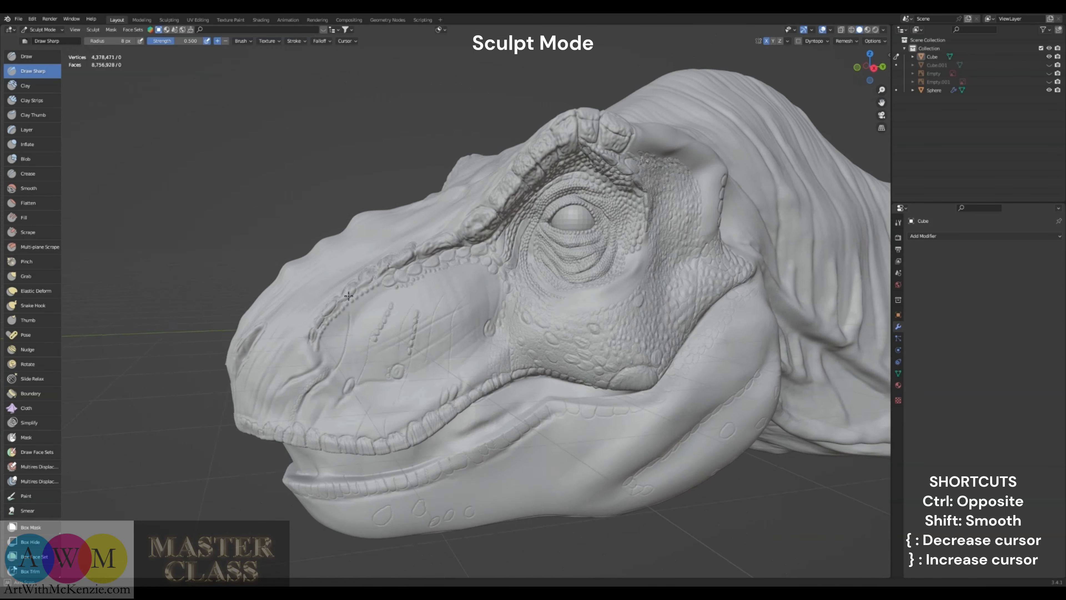
shift+middle_drag(348, 296, 238, 287)
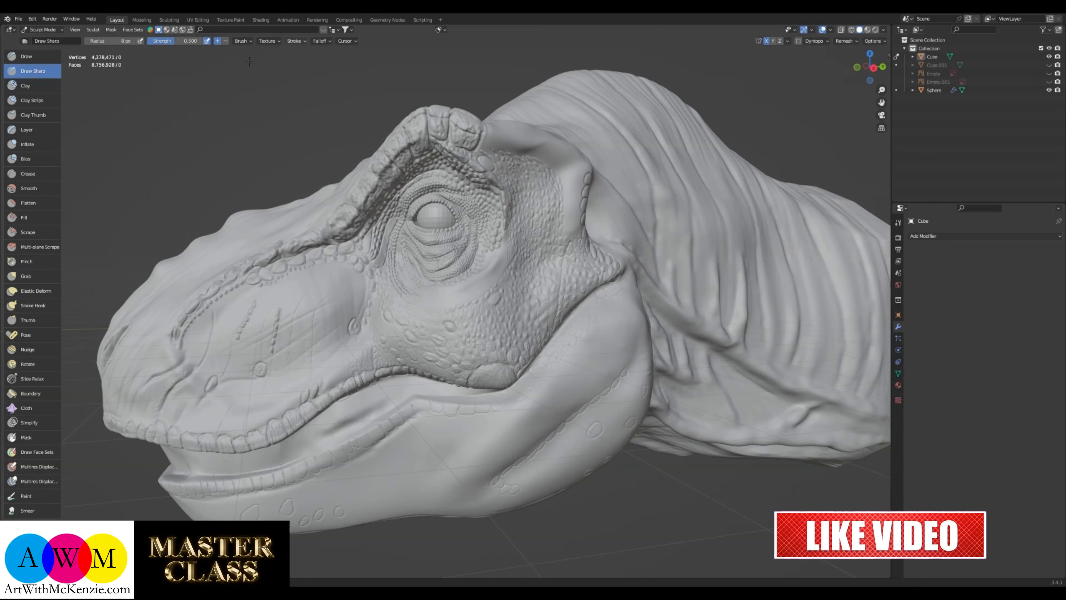
click(51, 30)
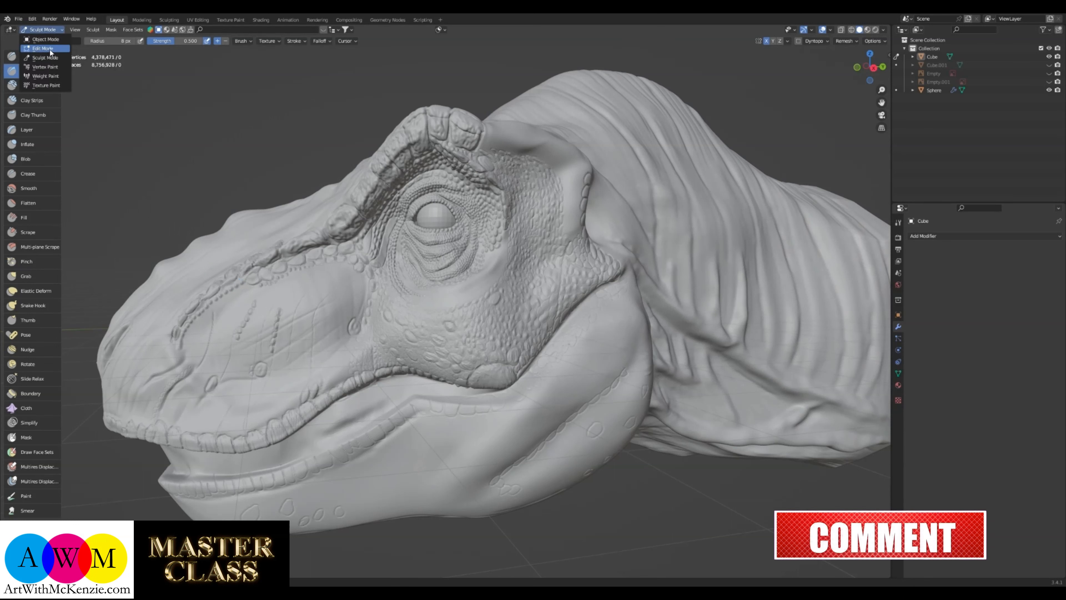